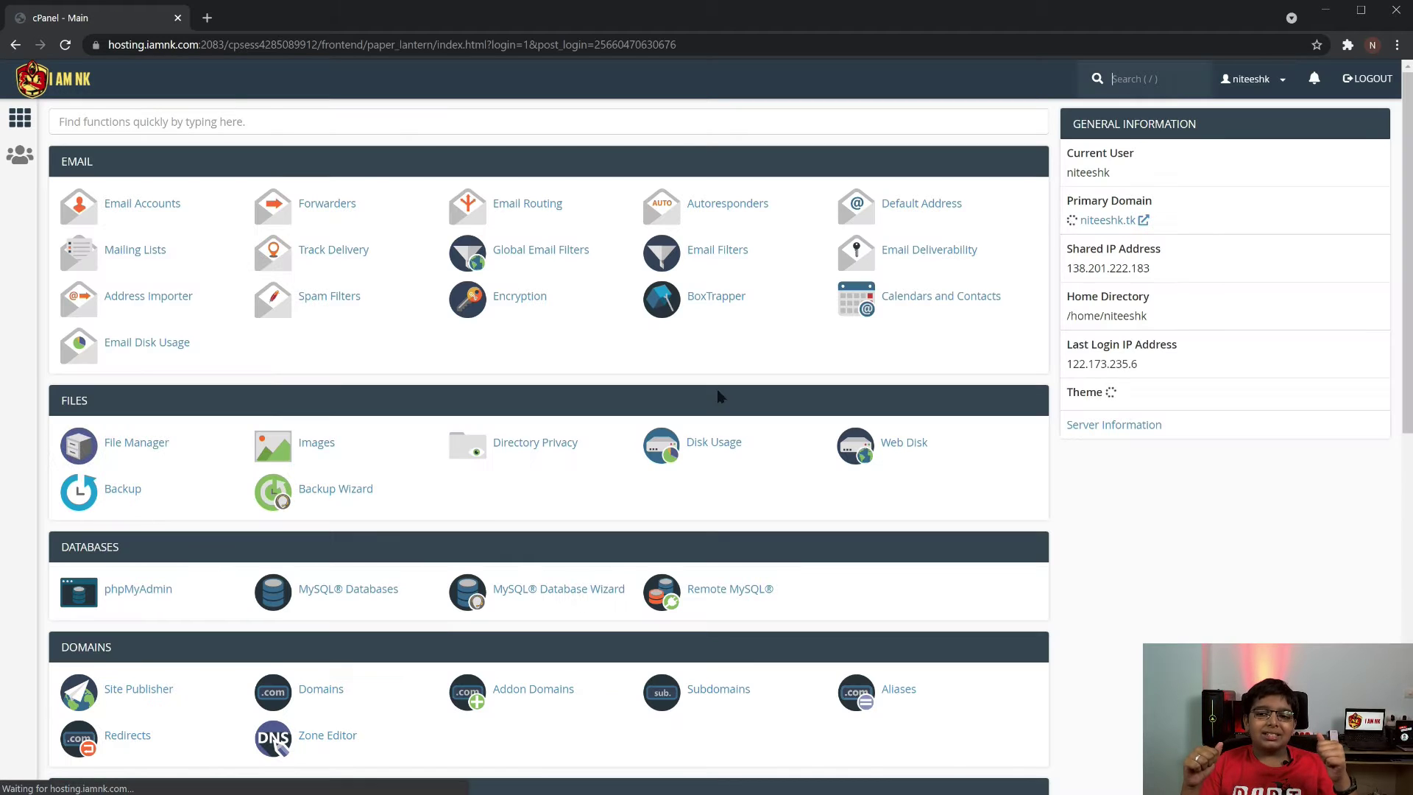
# Search cPanel functions for 'word' and open WordPress Manager by Softaculous
pyautogui.click(277, 123)
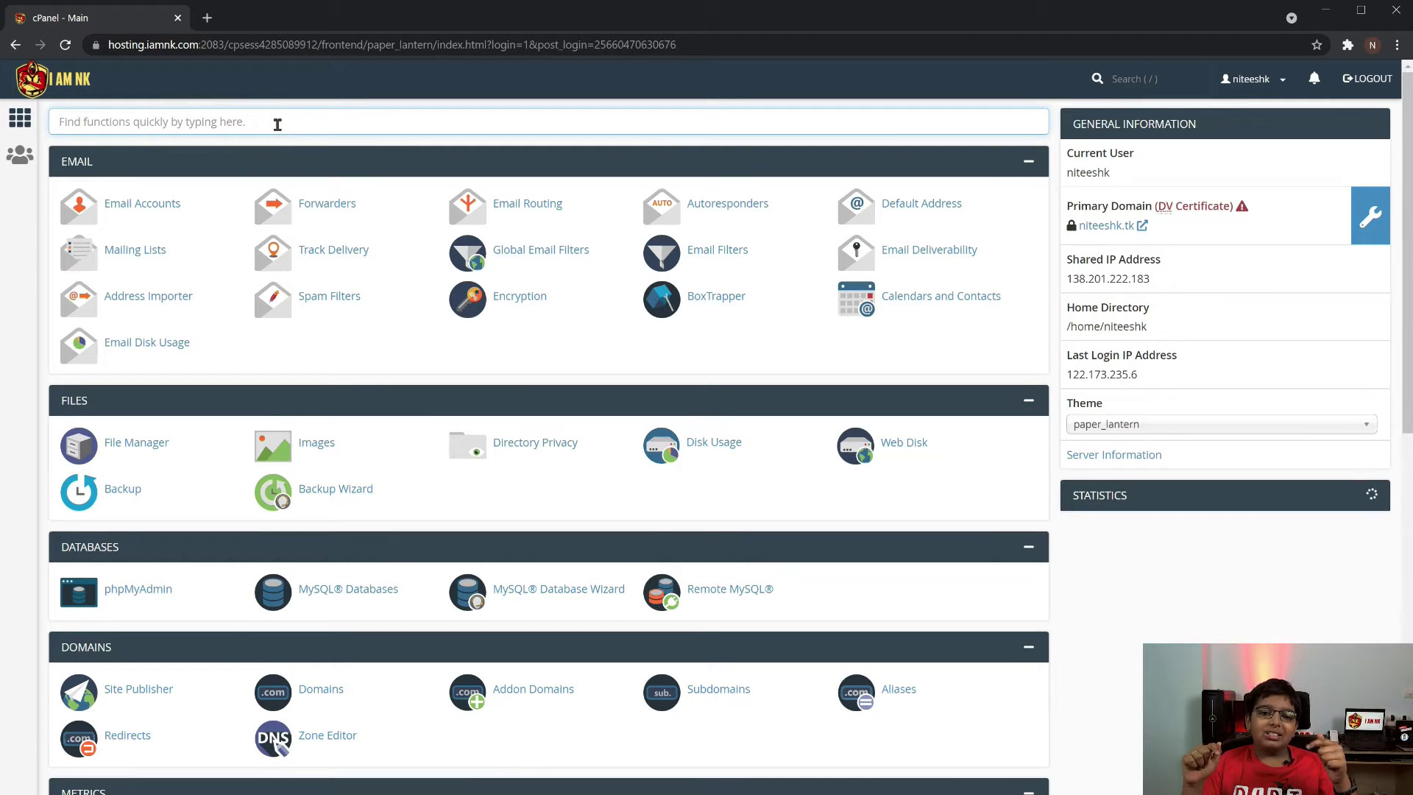
pyautogui.write('word')
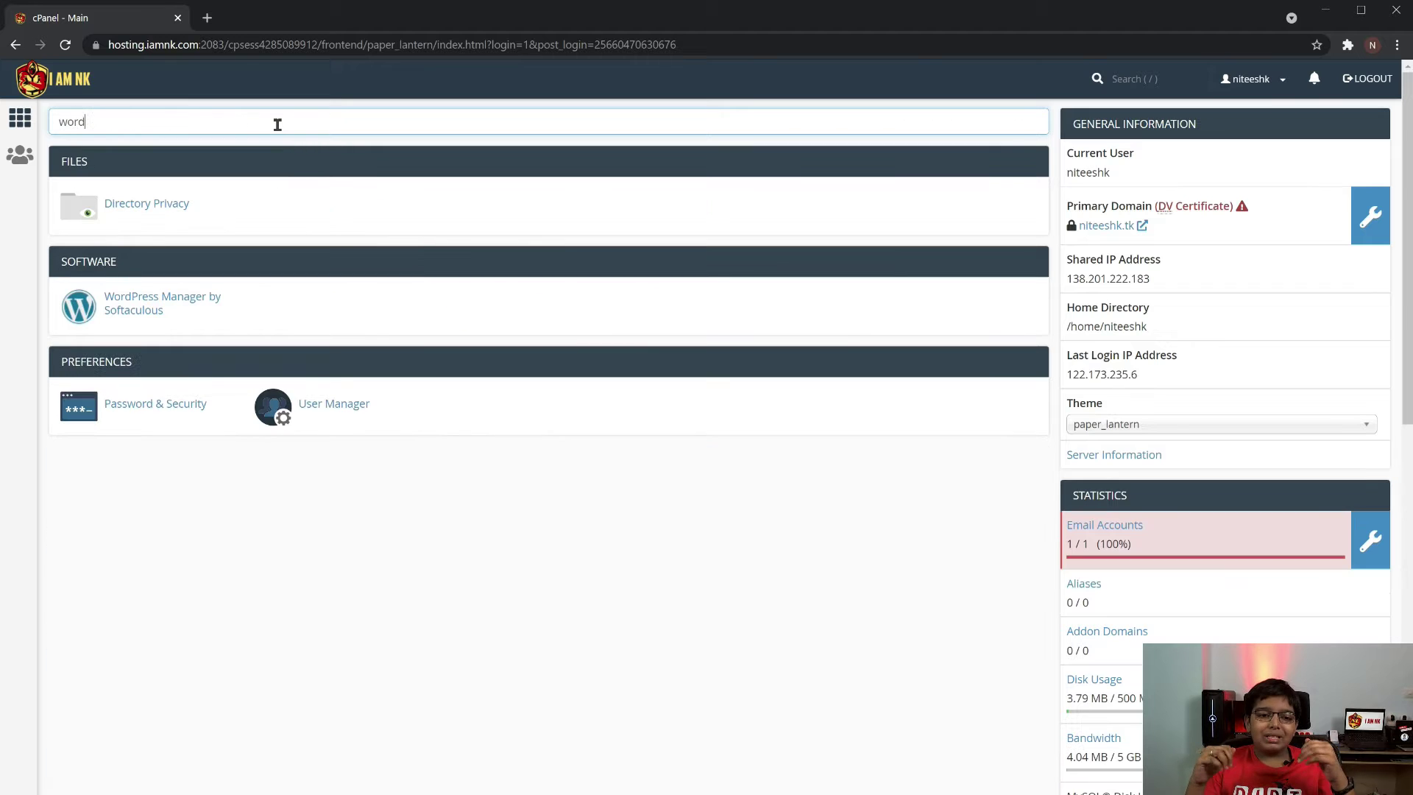
pyautogui.click(159, 303)
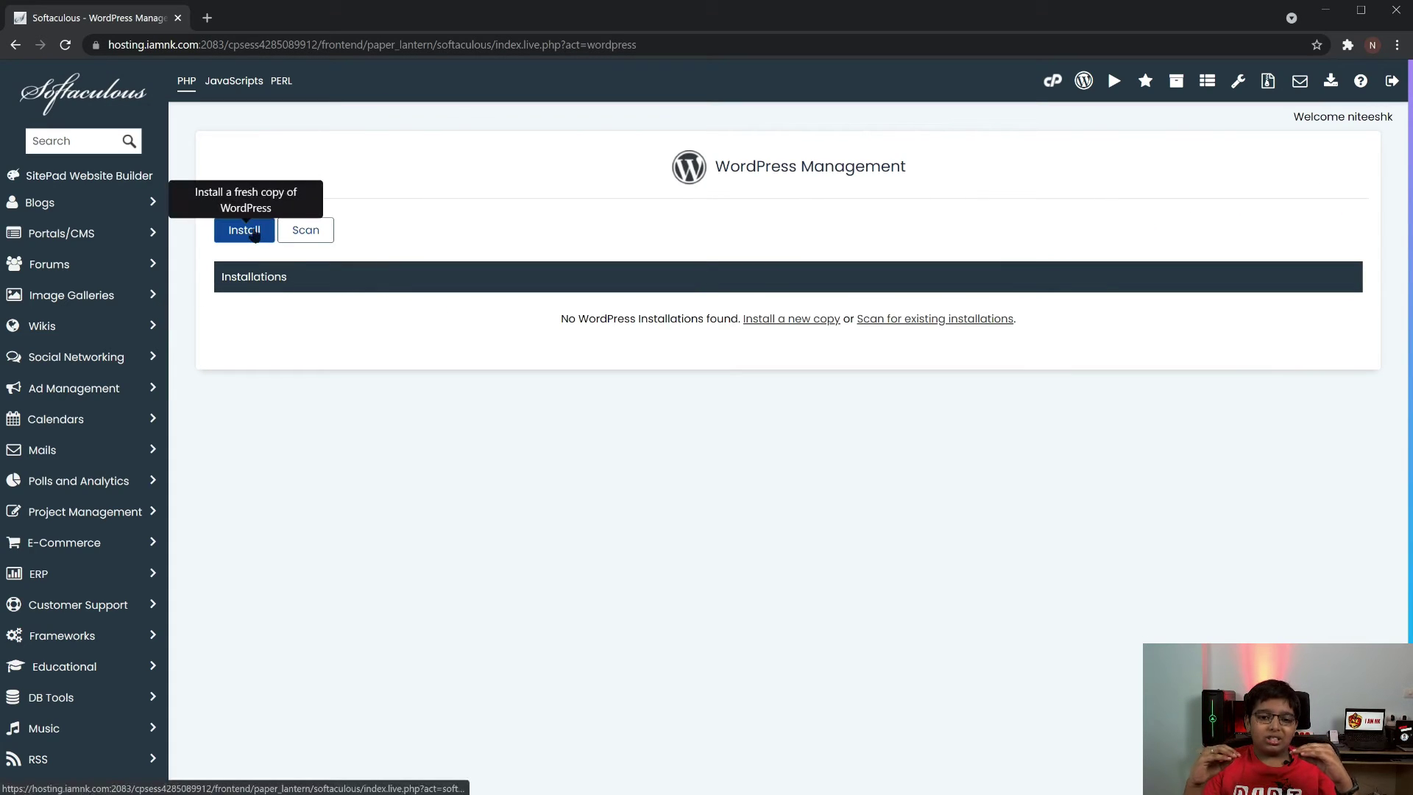
pyautogui.click(253, 231)
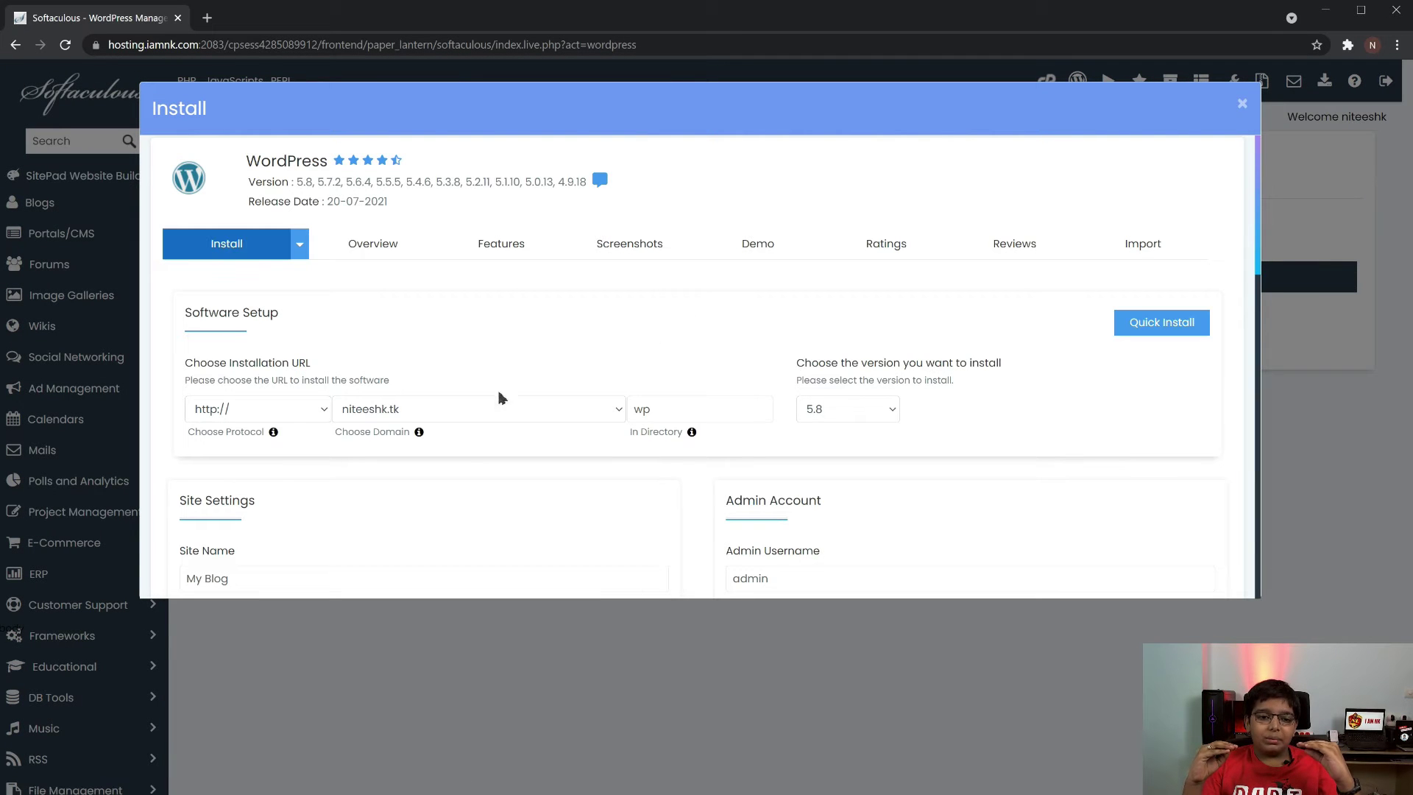
pyautogui.click(274, 414)
pyautogui.click(527, 356)
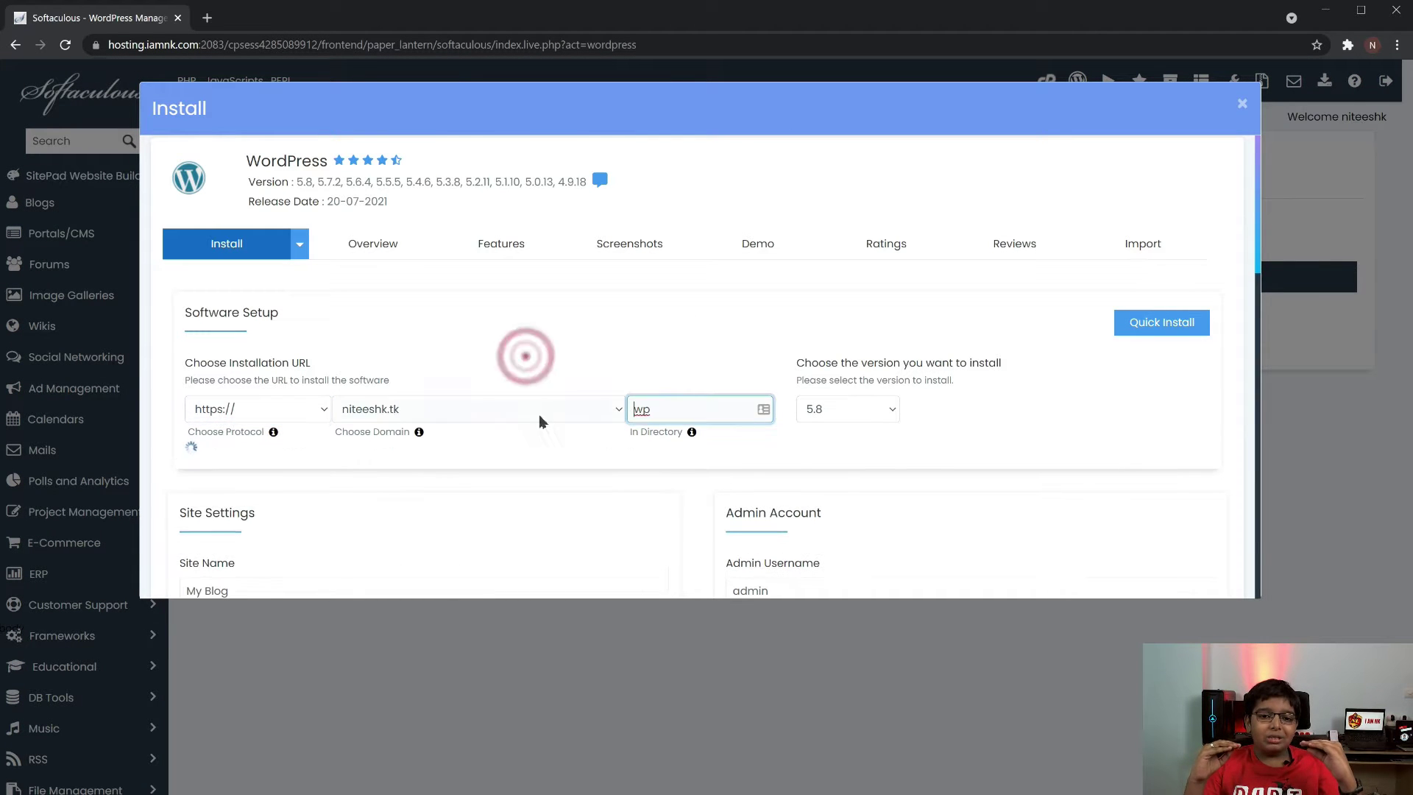
pyautogui.scroll(-1, 990, 453)
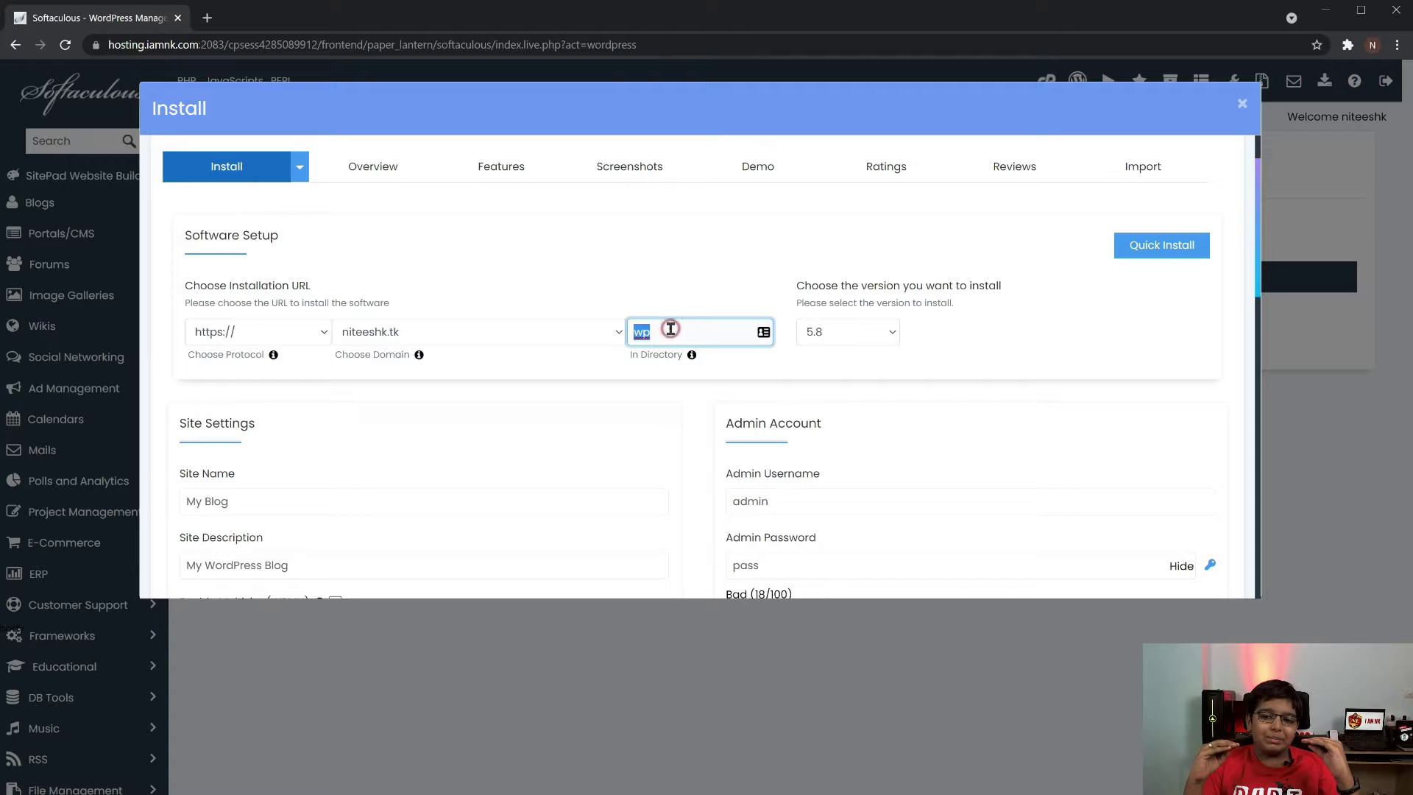
pyautogui.press('BackSpace')
pyautogui.click(734, 263)
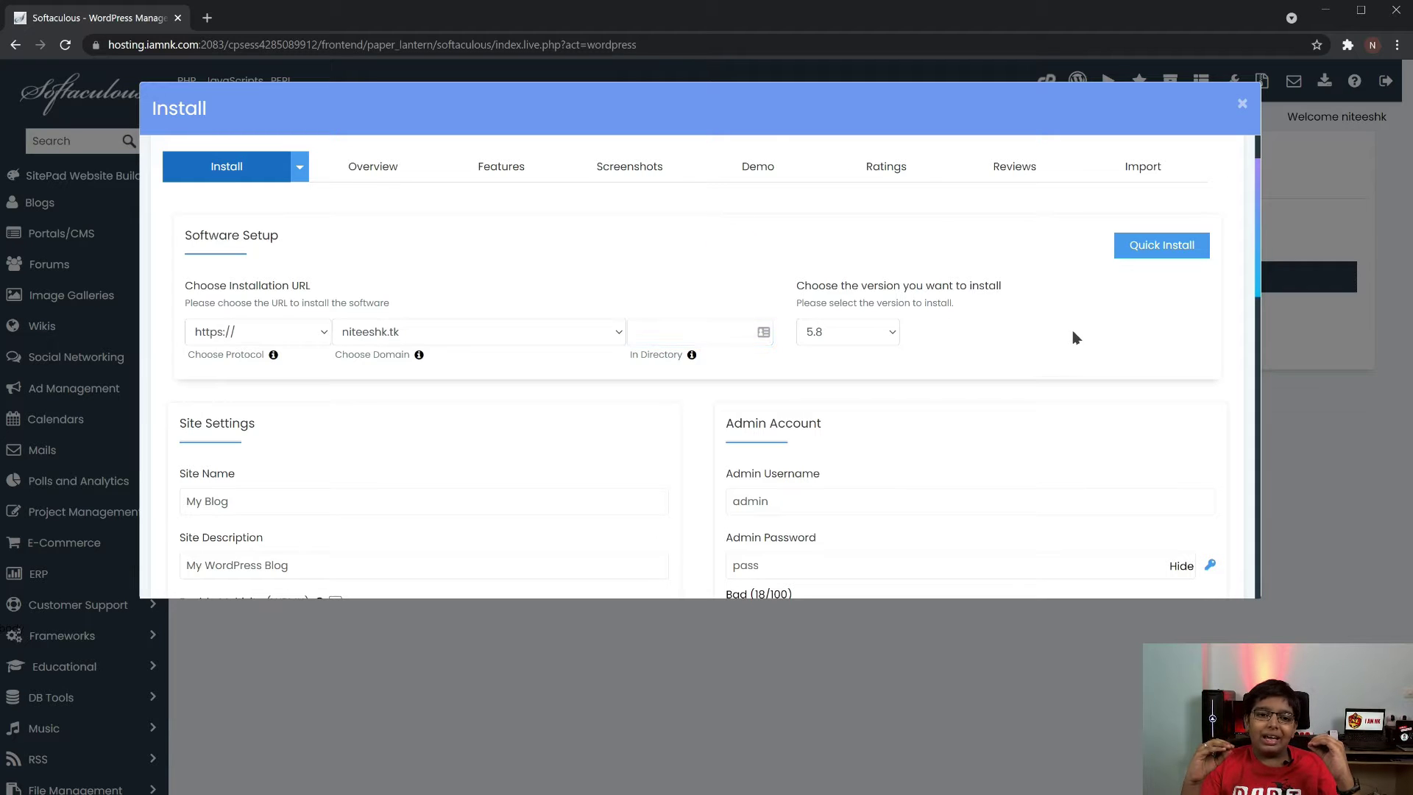
pyautogui.scroll(-2, 1071, 343)
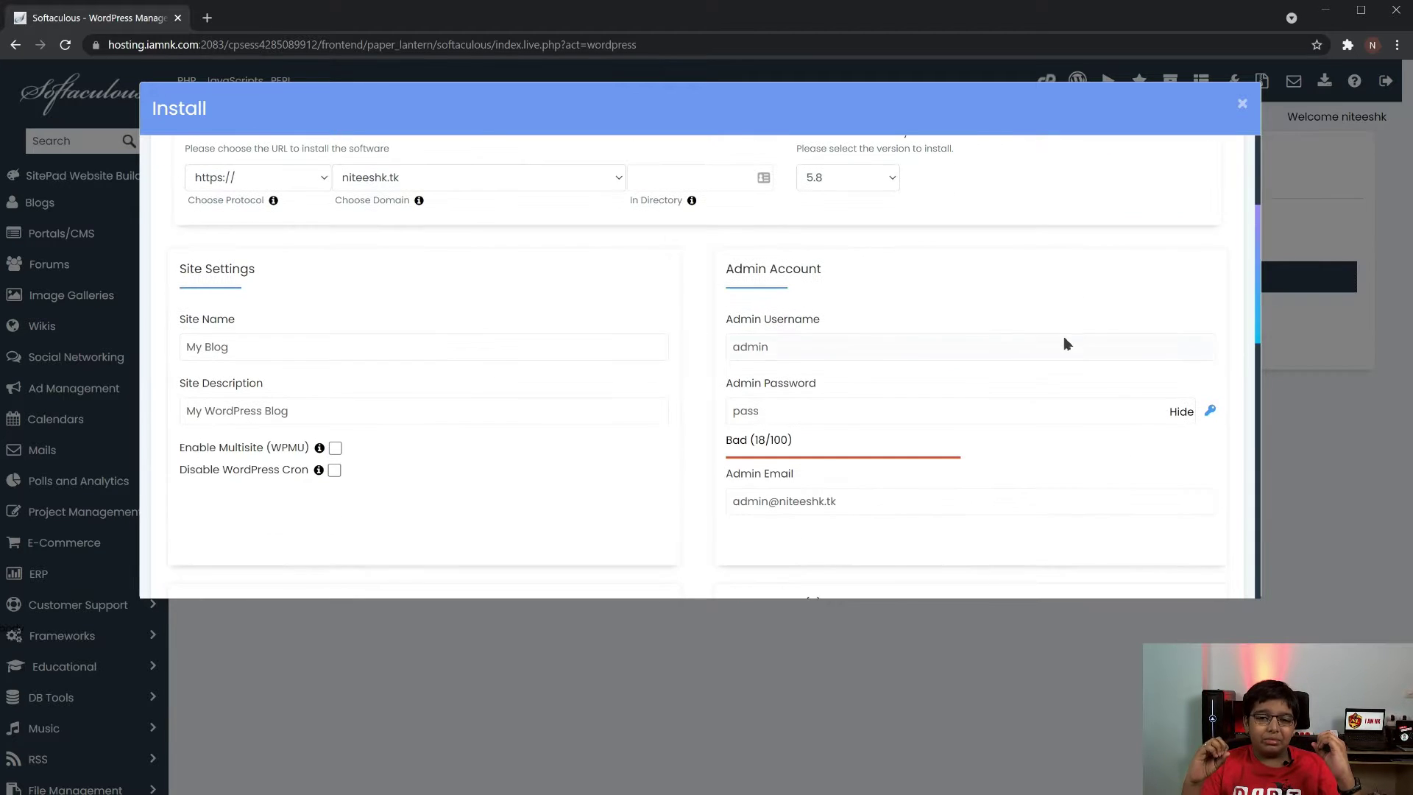
# Set a custom admin username and generate a strong admin password, copying it
pyautogui.doubleClick(837, 355)
pyautogui.write('iamnk_niteesh')
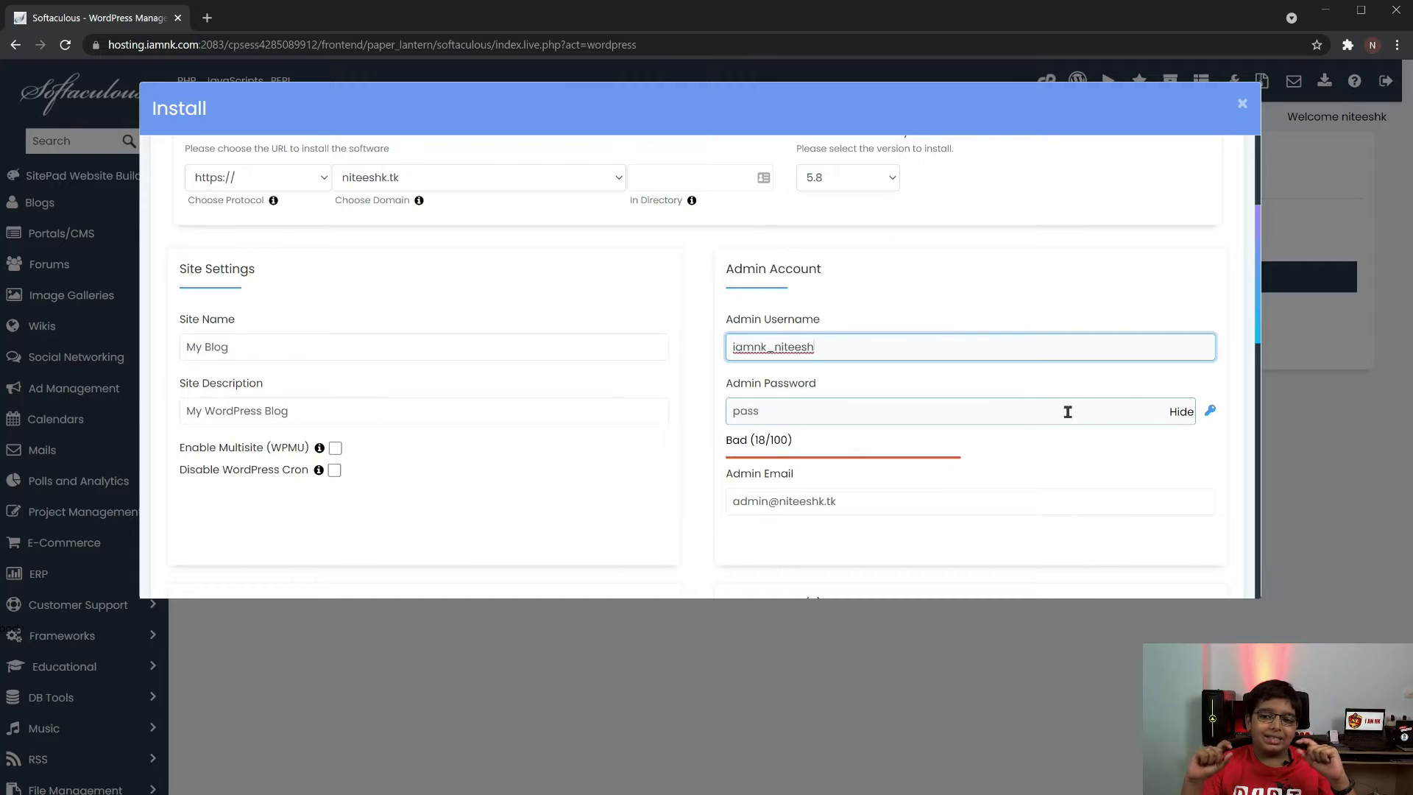
pyautogui.click(1210, 410)
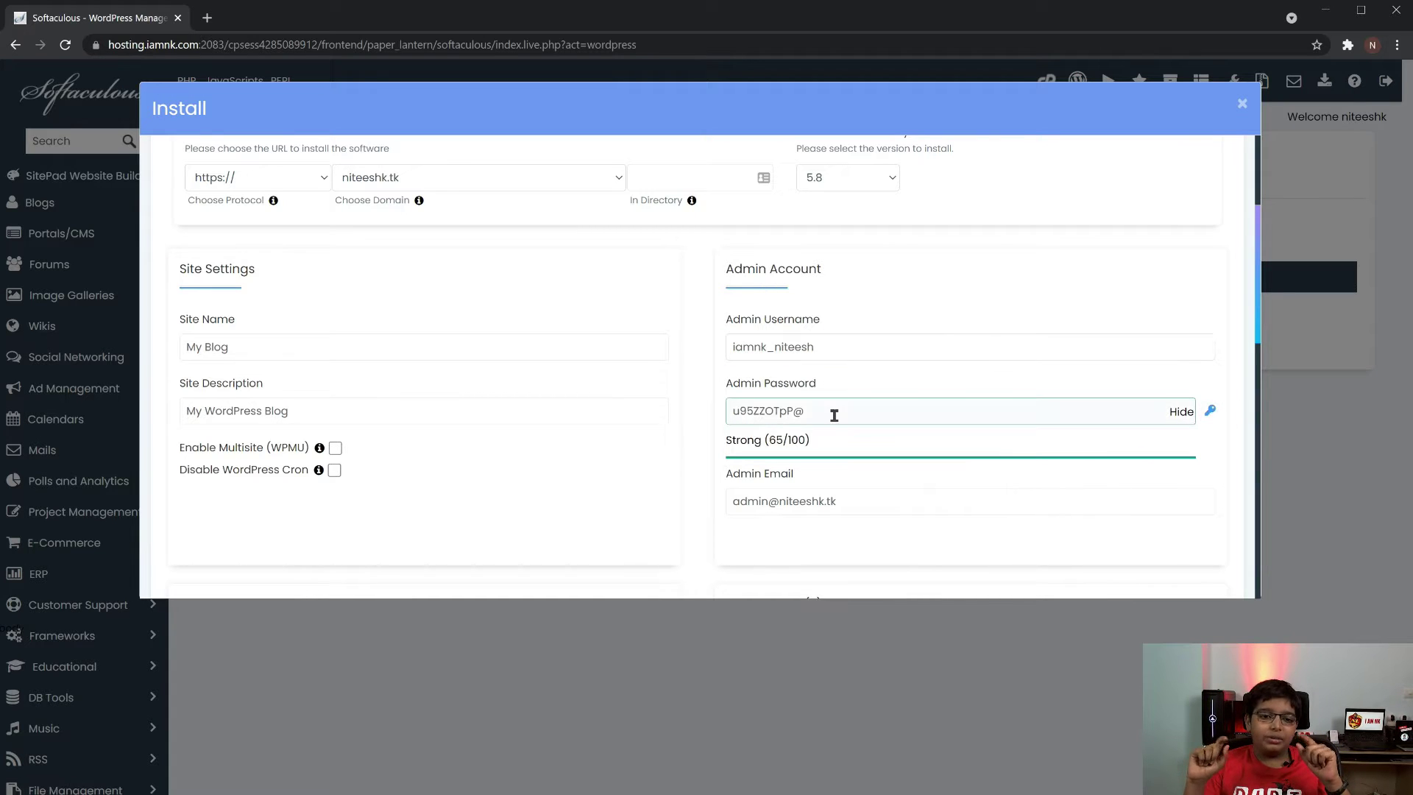
pyautogui.scroll(-1, 839, 412)
pyautogui.tripleClick(844, 335)
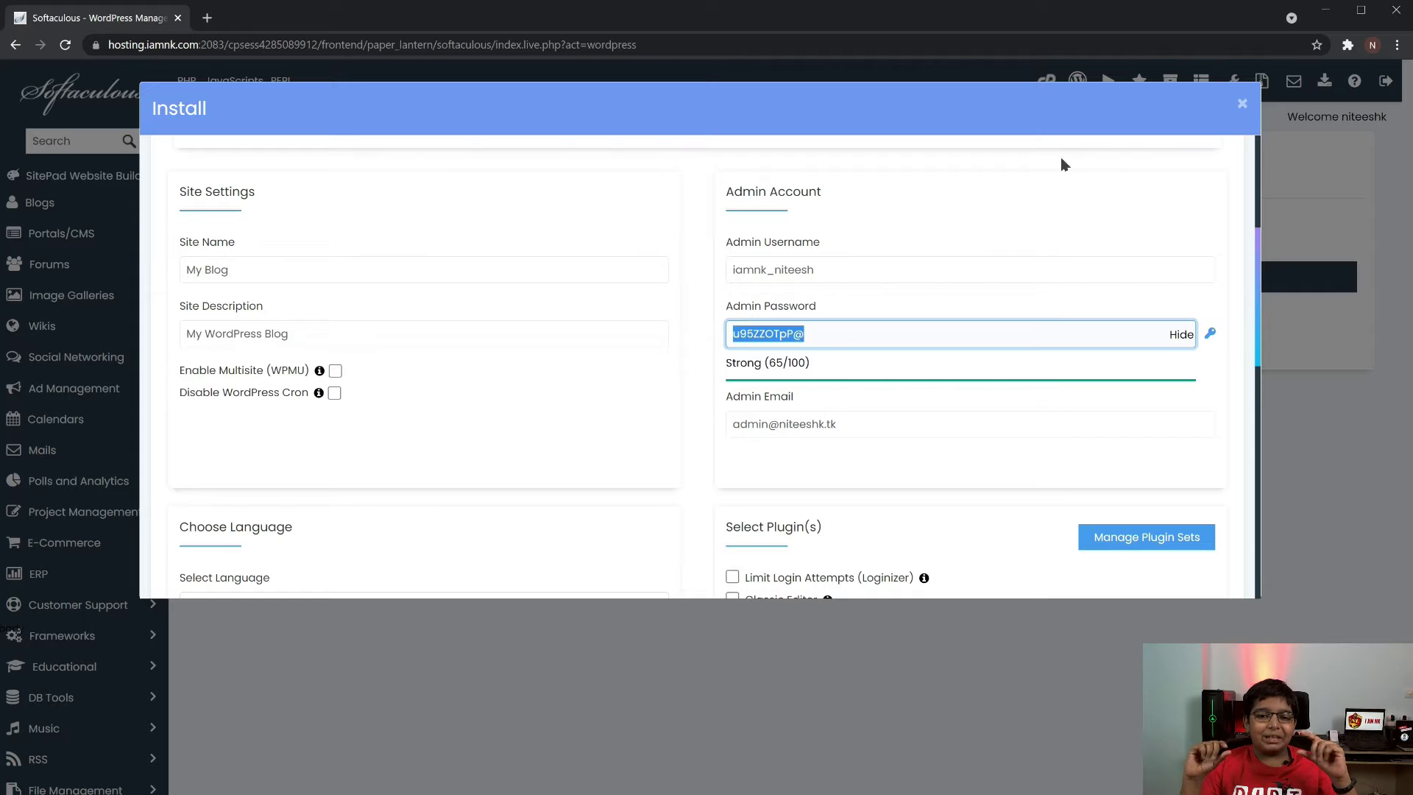
pyautogui.click(934, 419)
pyautogui.scroll(-4, 946, 427)
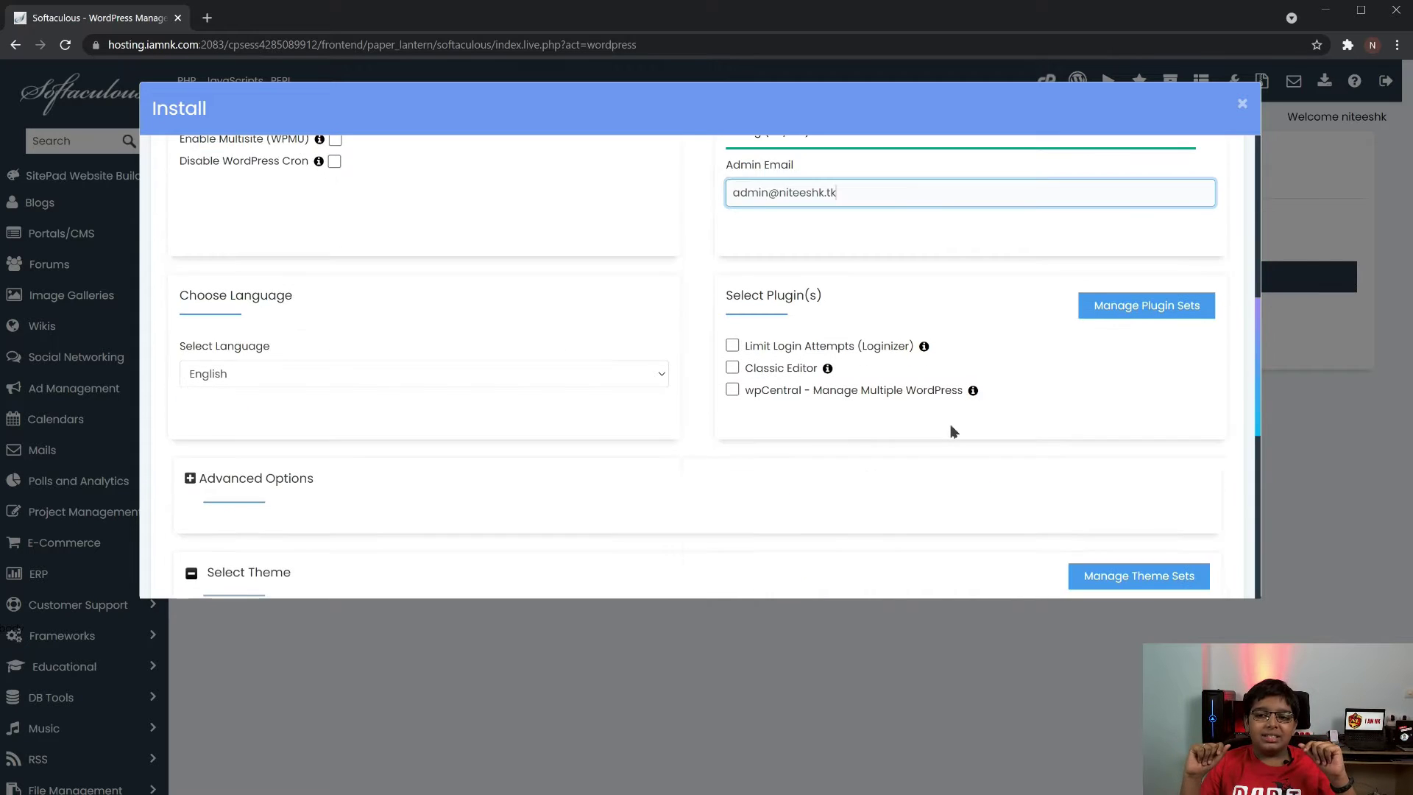
# Enable Limit Login Attempts (Loginizer), run the installation, and close the success dialog
pyautogui.click(732, 269)
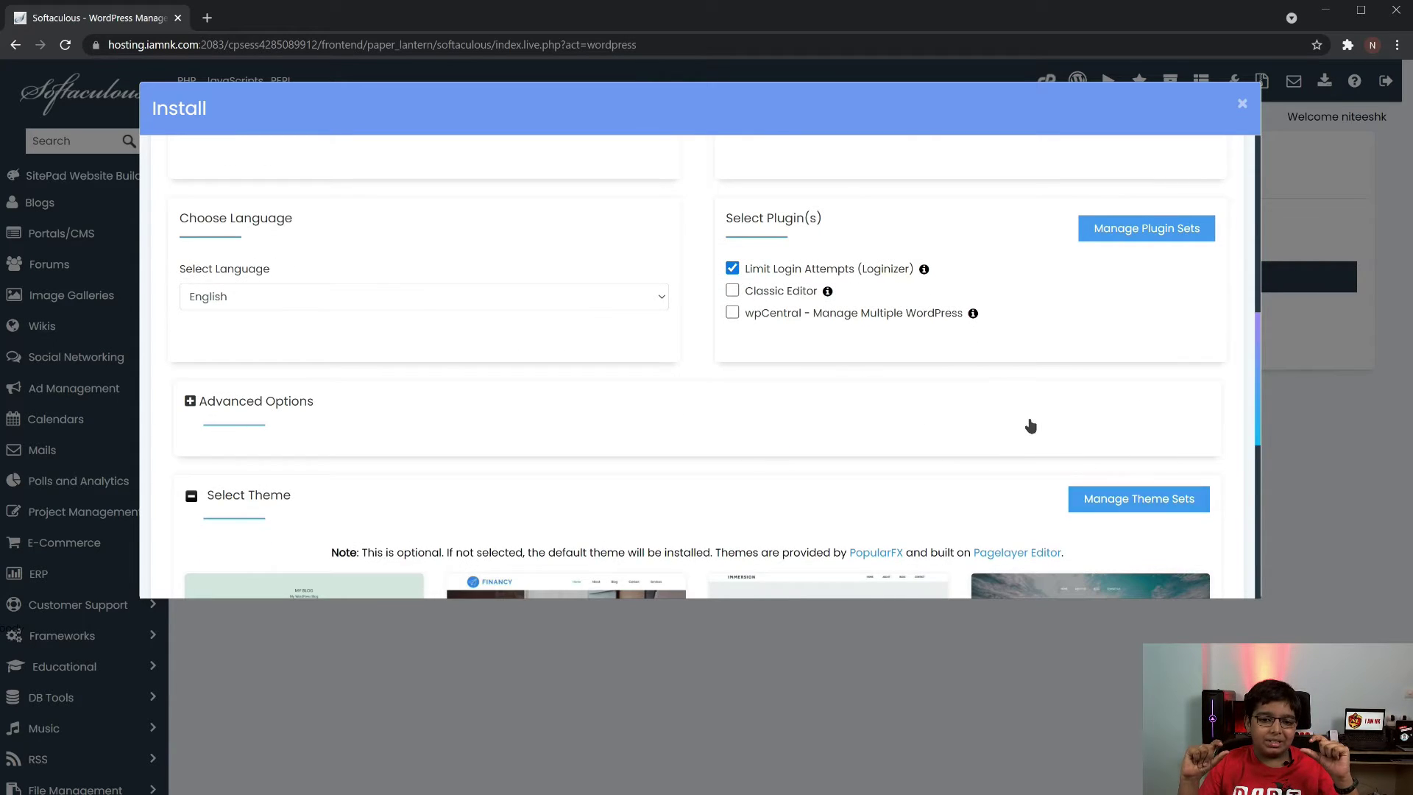
pyautogui.scroll(-3, 1028, 422)
pyautogui.scroll(-4, 1029, 425)
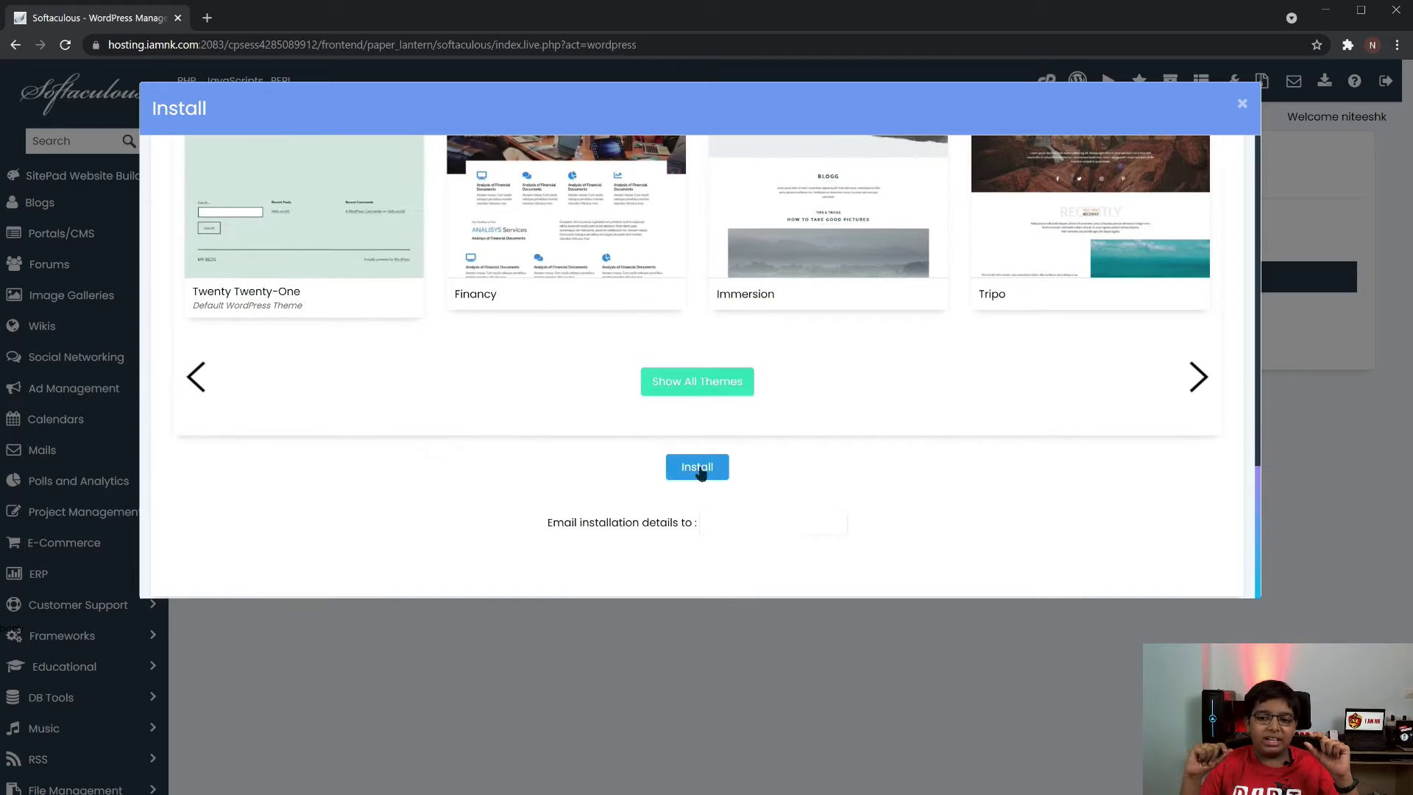
pyautogui.click(697, 468)
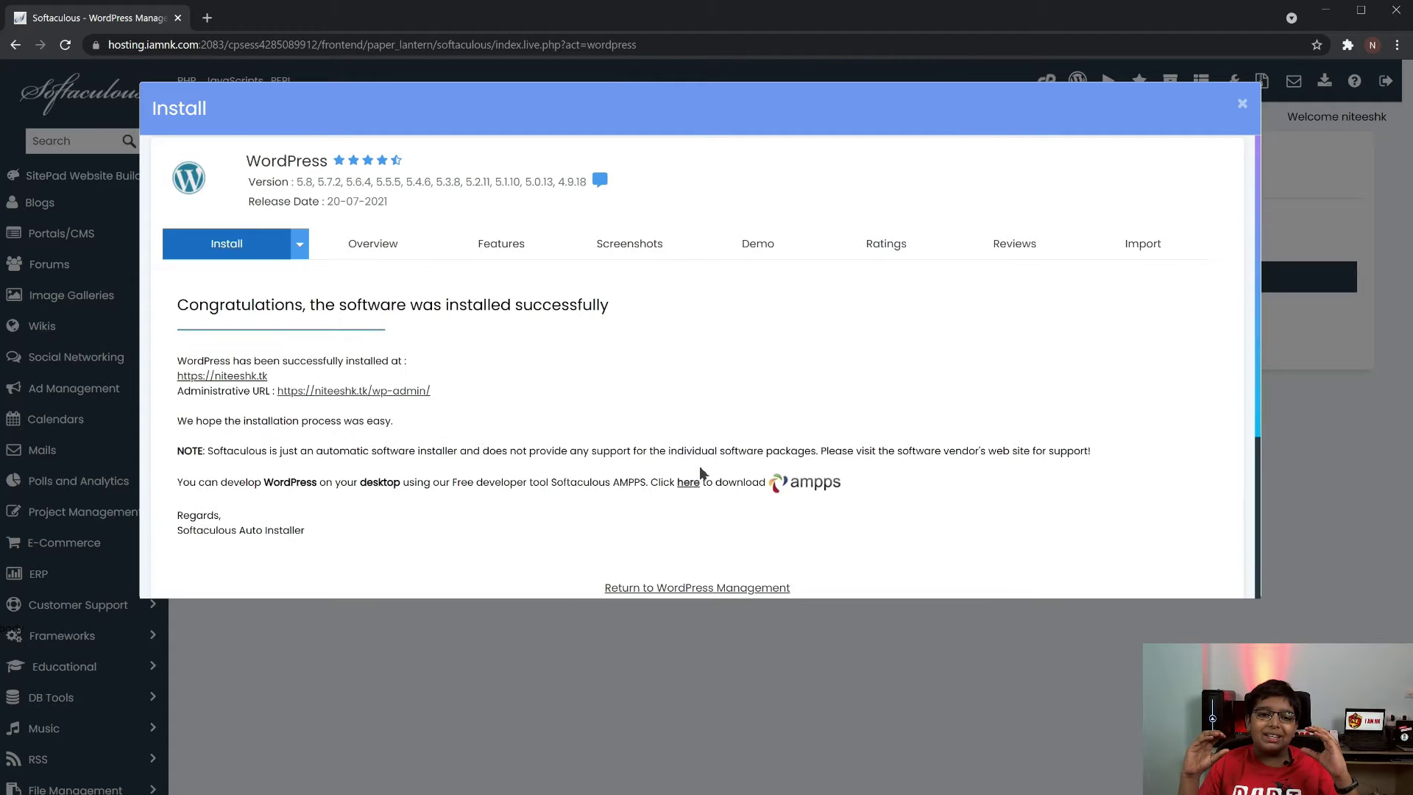
pyautogui.scroll(-3, 692, 440)
pyautogui.scroll(3, 694, 440)
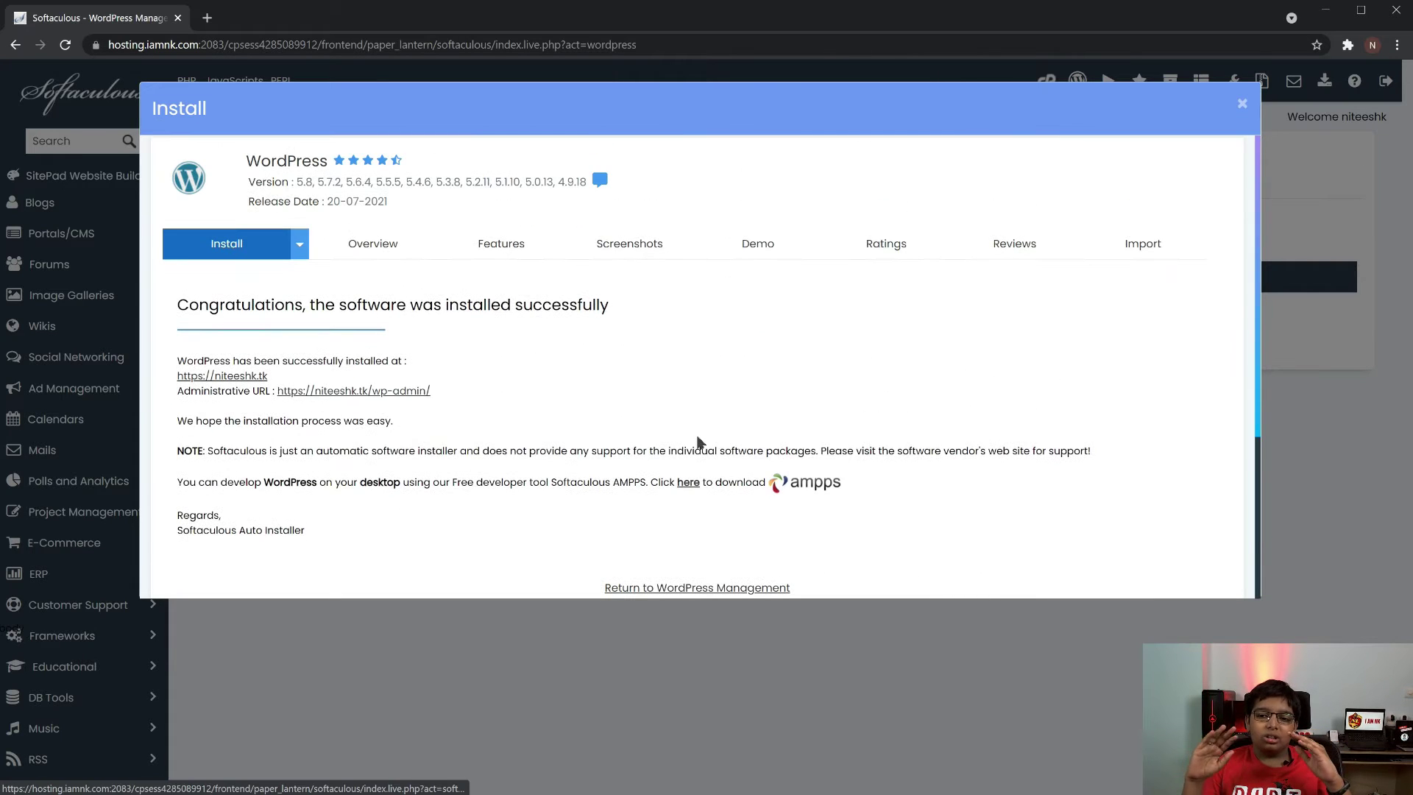
pyautogui.click(1242, 107)
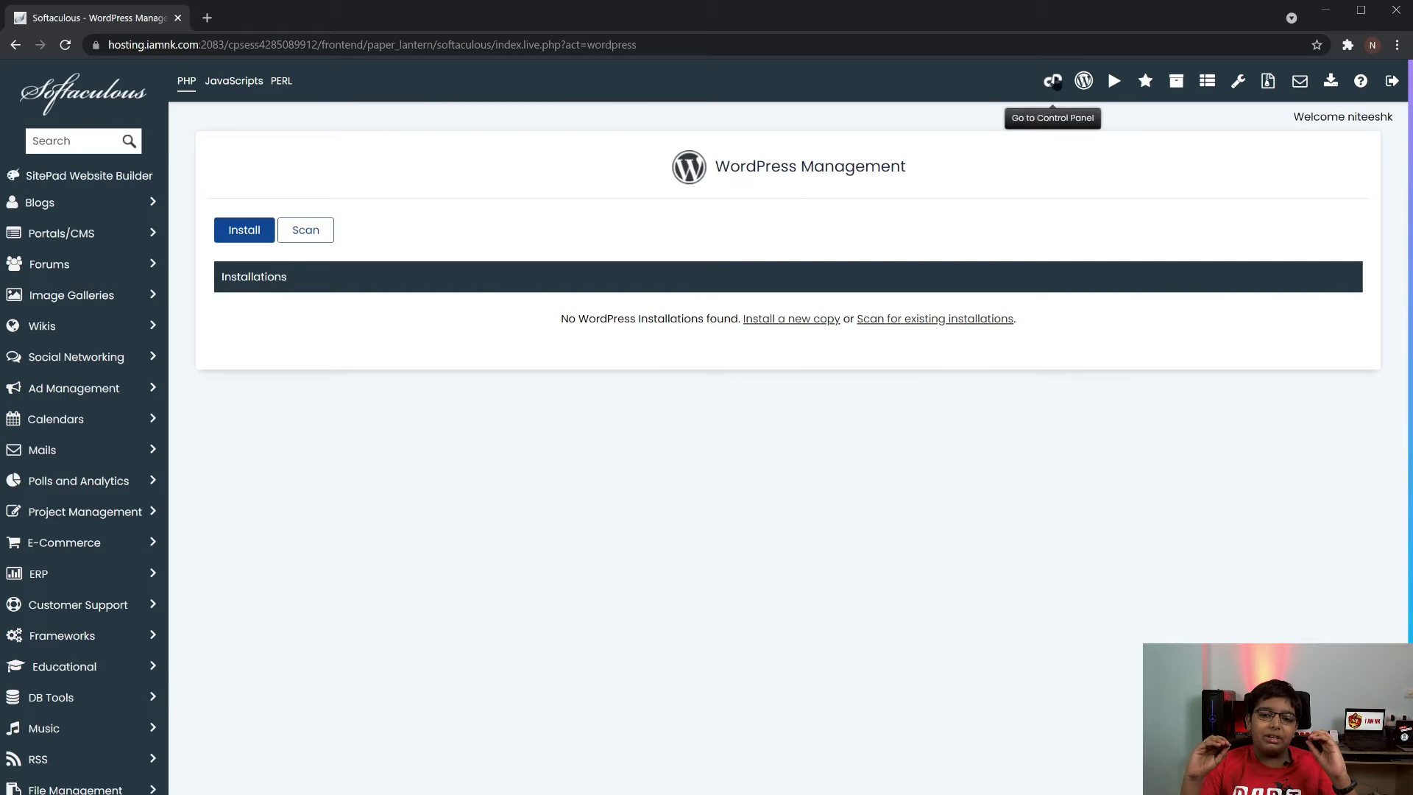
# Check SSL/TLS Status for niteeshk.tk and its www domain, then return to cPanel home
pyautogui.click(1052, 80)
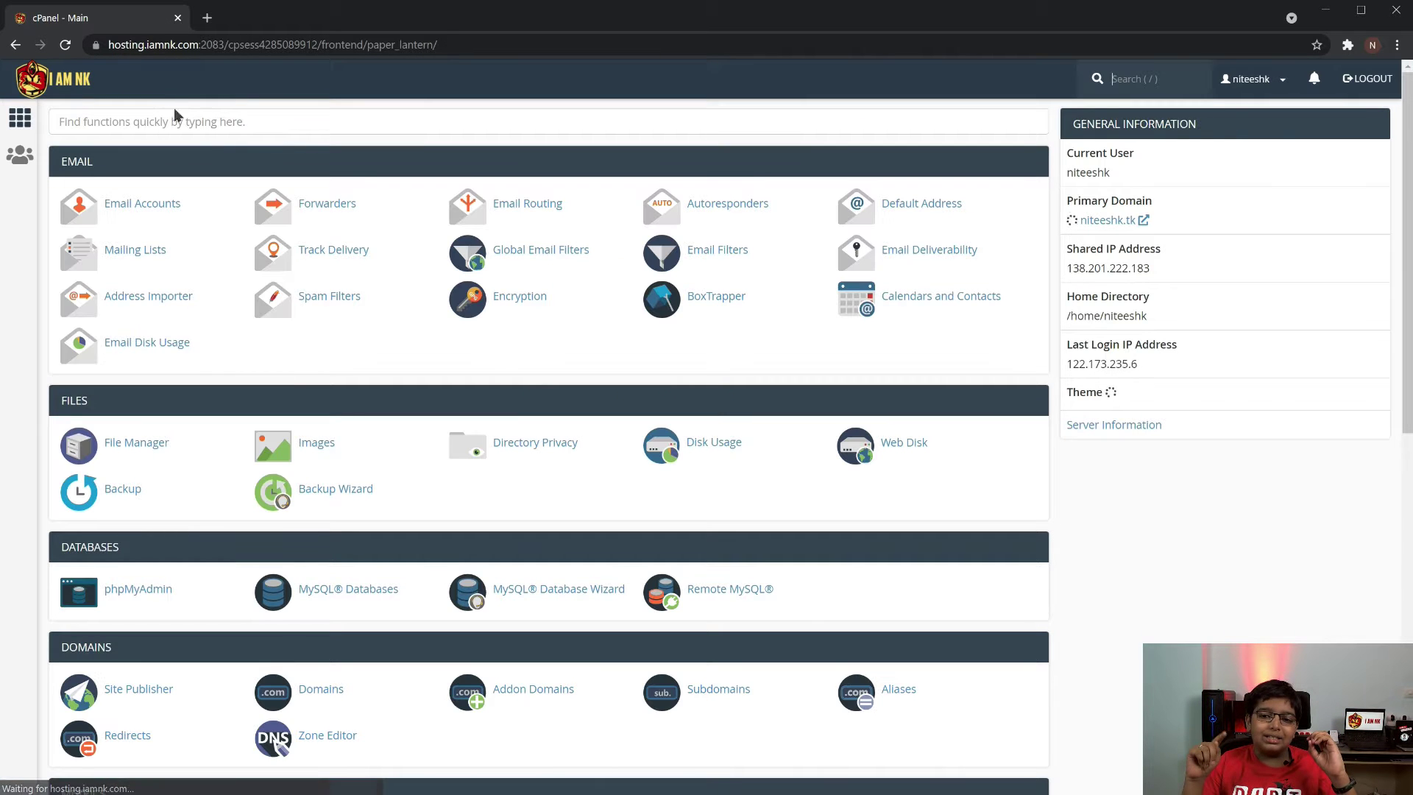
pyautogui.write('ssl')
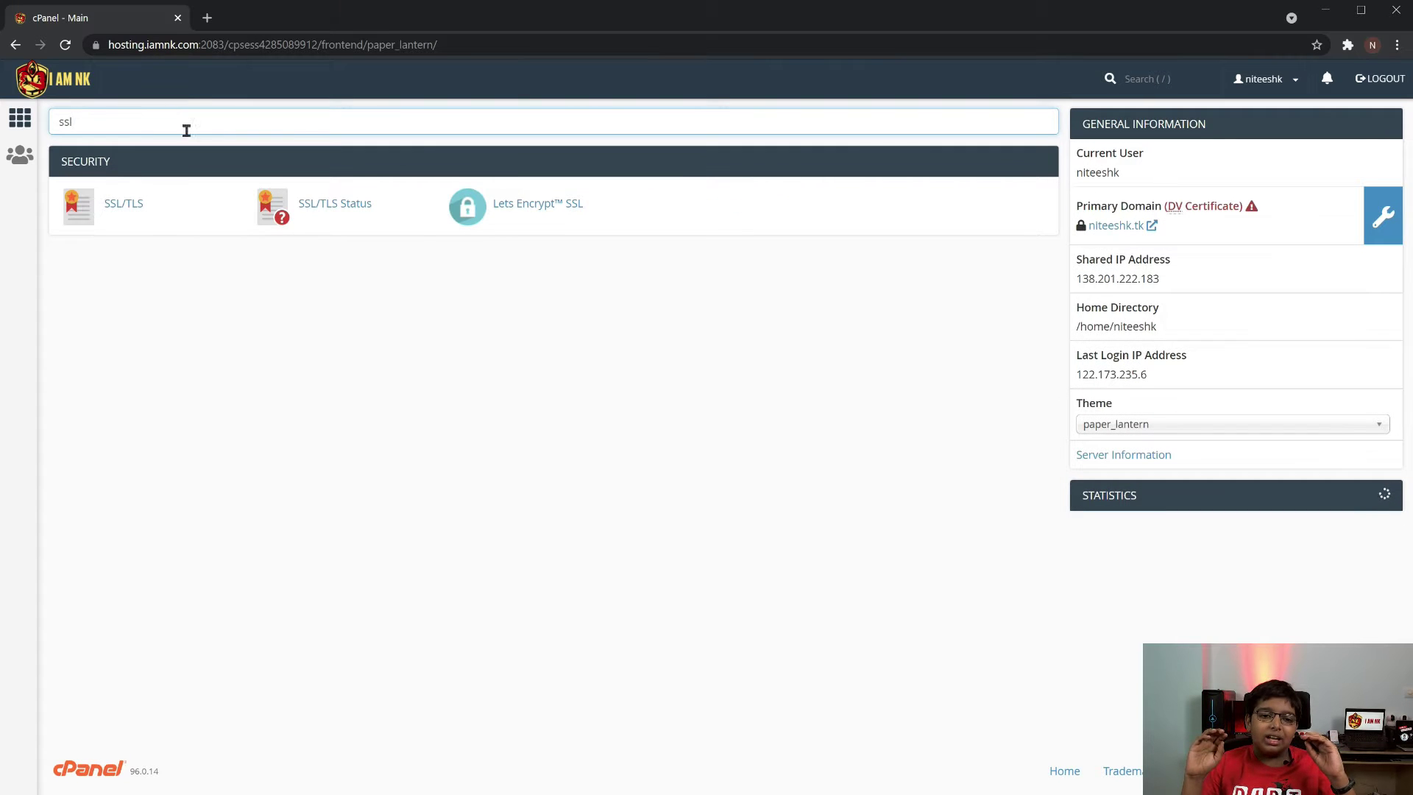
pyautogui.click(364, 206)
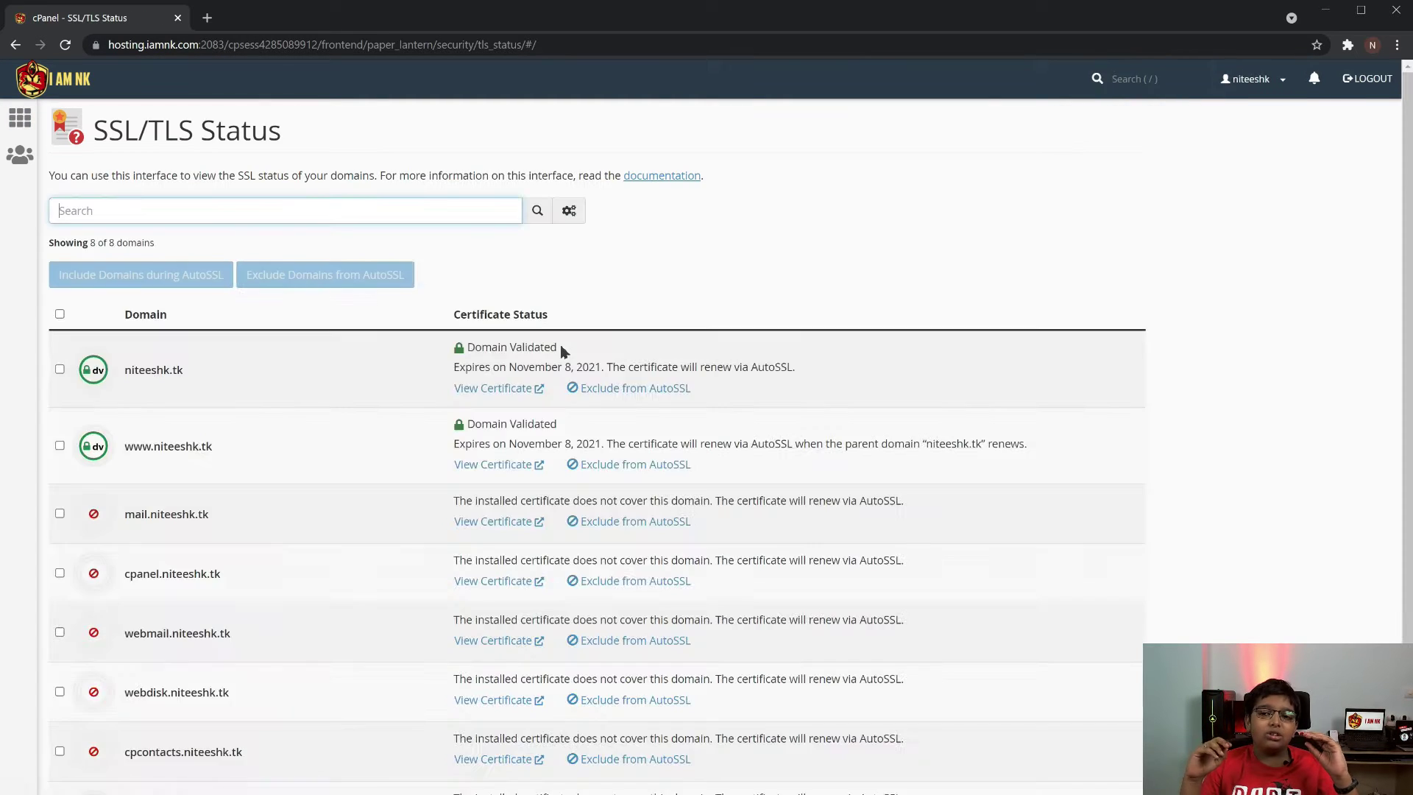
pyautogui.scroll(-1, 206, 353)
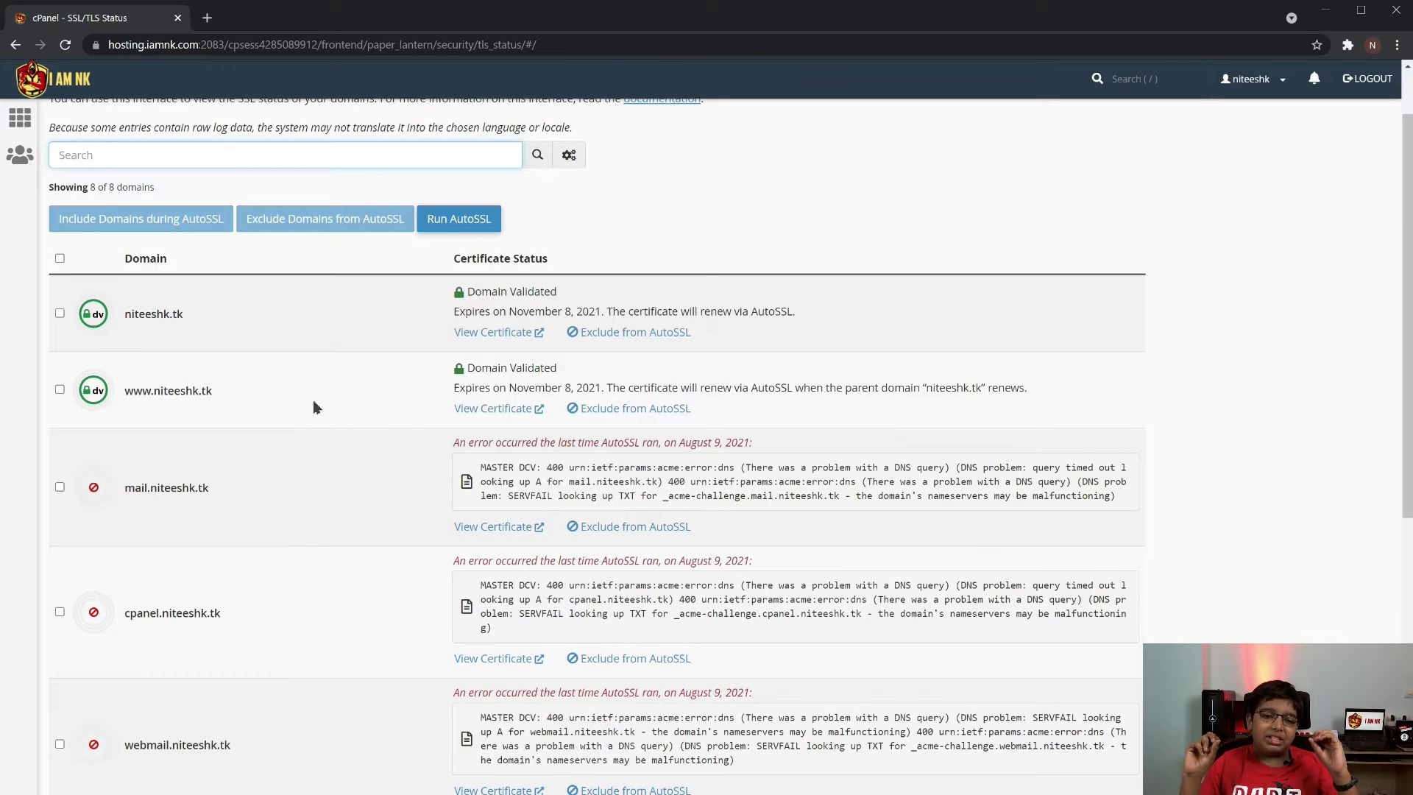
pyautogui.scroll(1, 1045, 417)
pyautogui.click(35, 87)
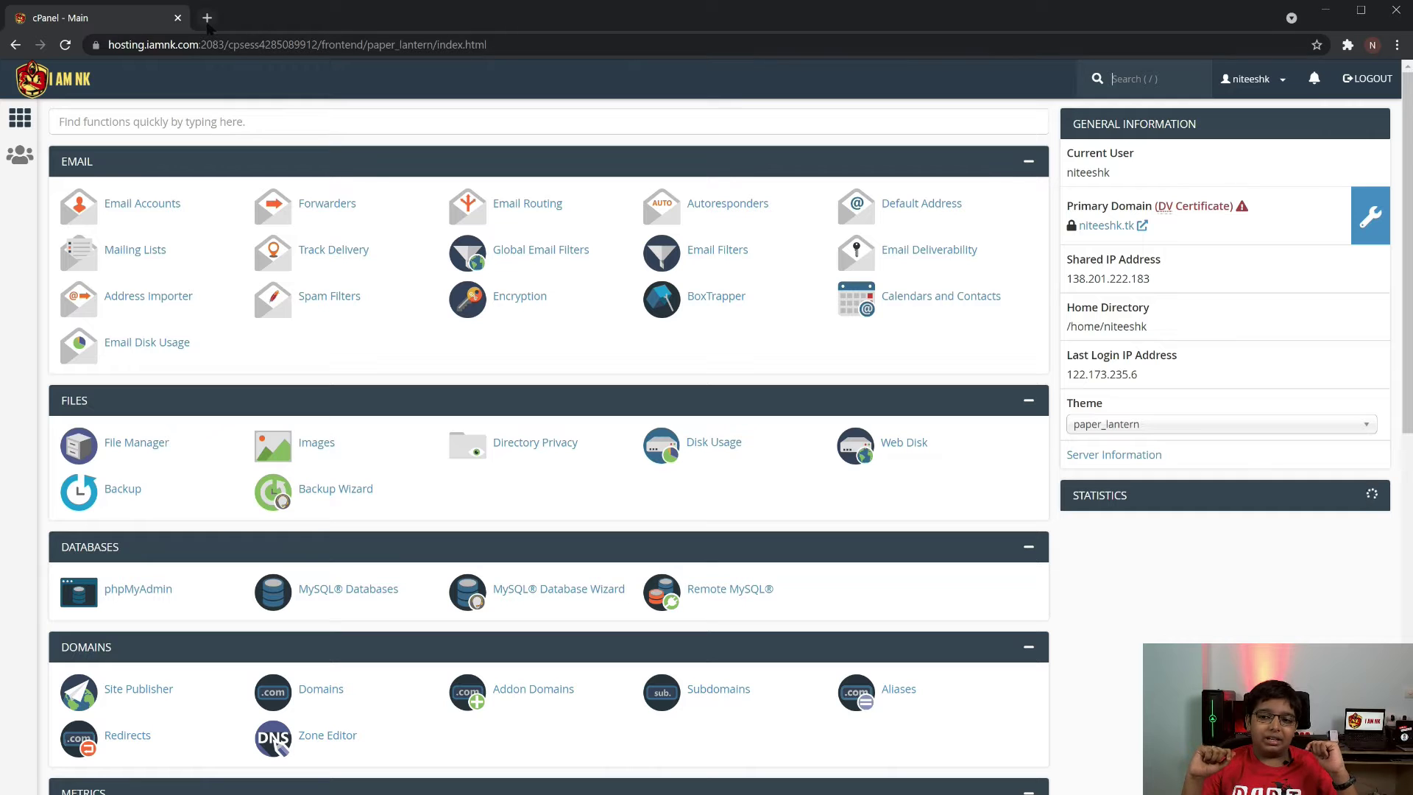
pyautogui.click(207, 23)
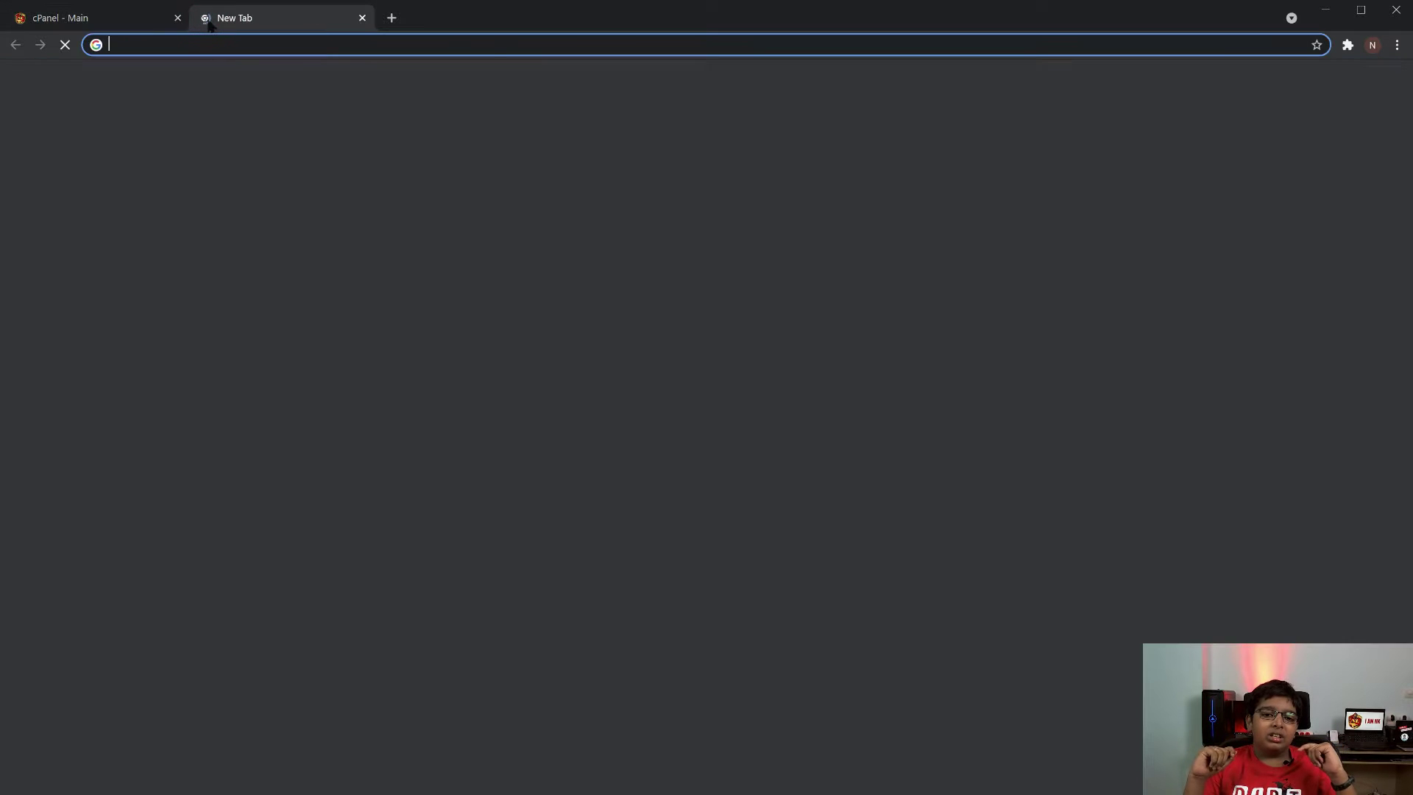
pyautogui.write('nit')
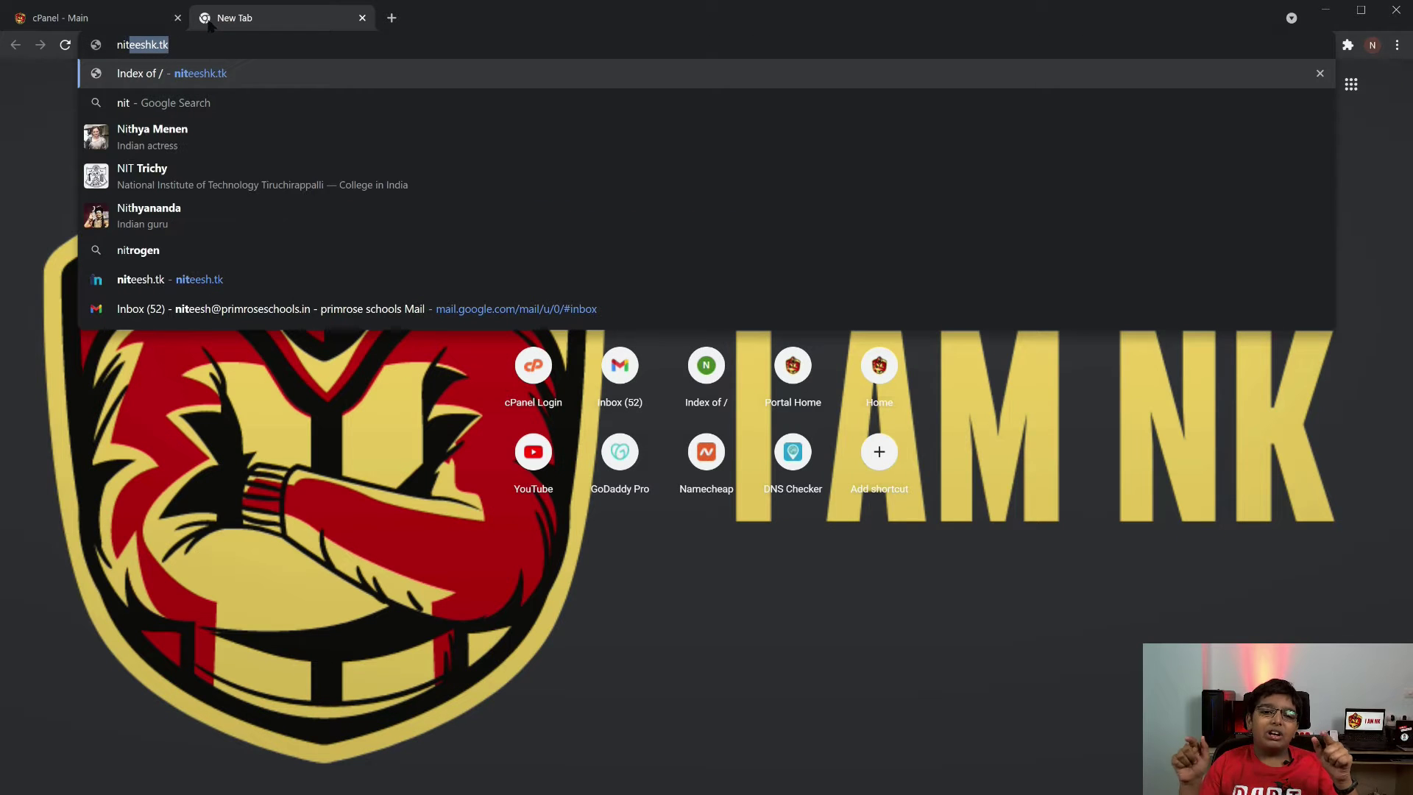
pyautogui.write('eeshk.tk')
pyautogui.press('Return')
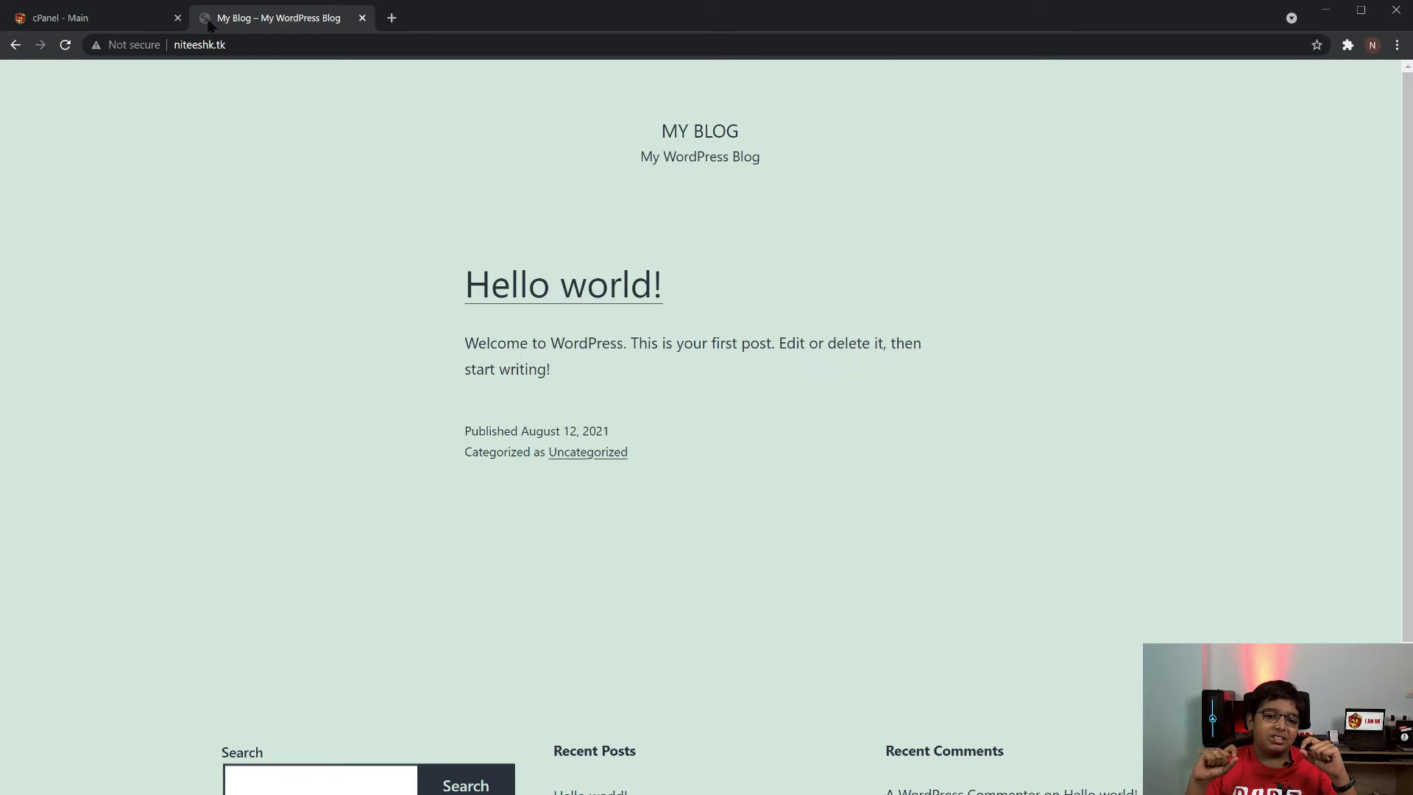
pyautogui.click(183, 42)
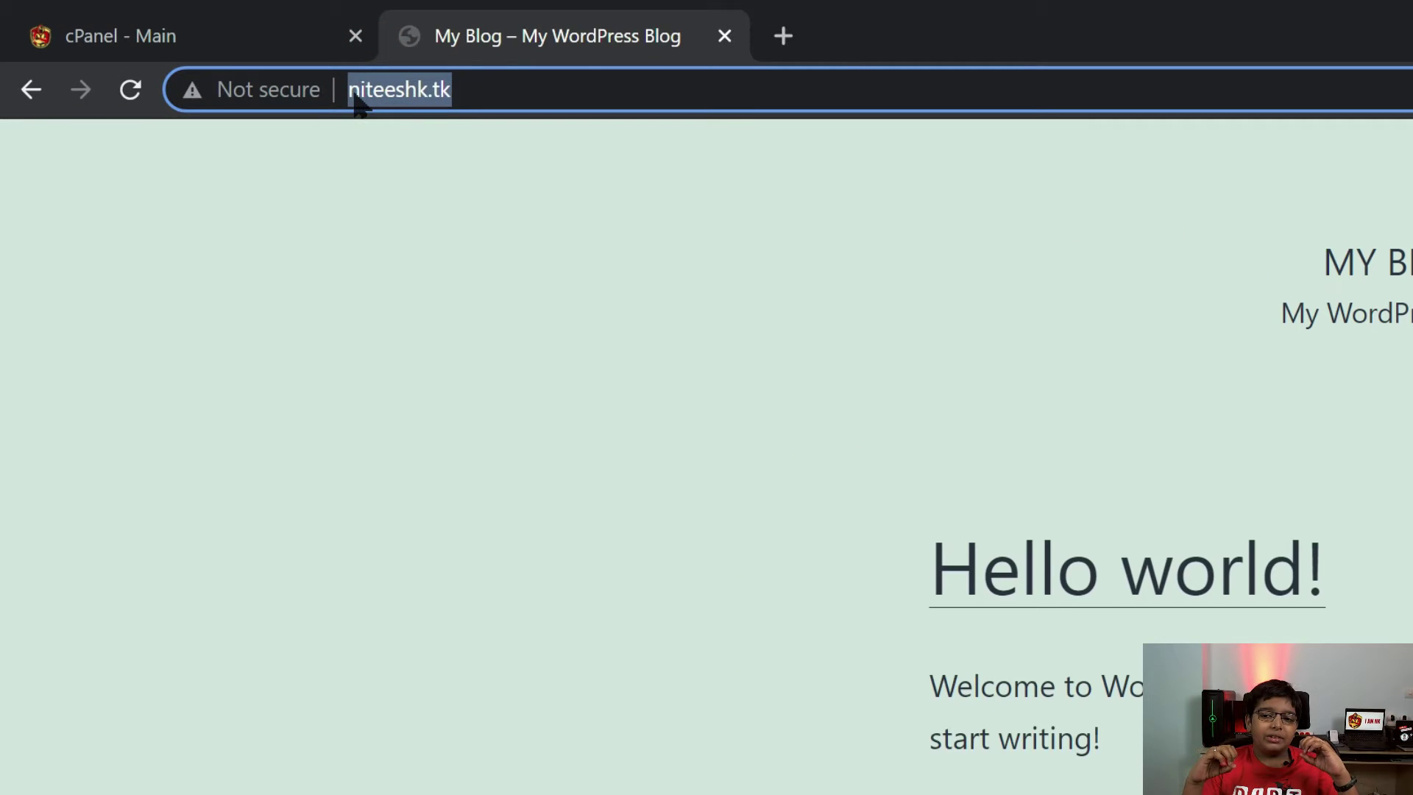
pyautogui.click(355, 98)
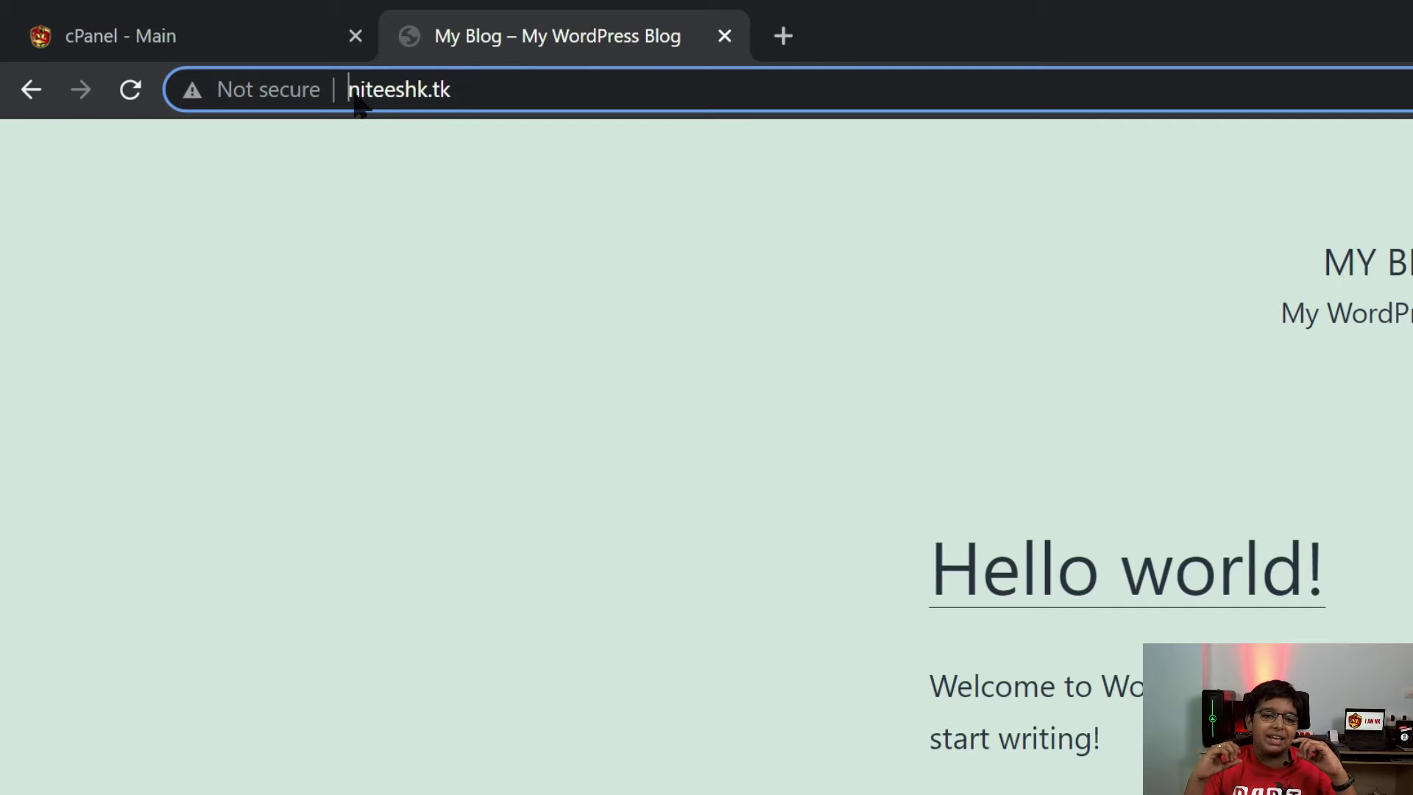
pyautogui.write('https')
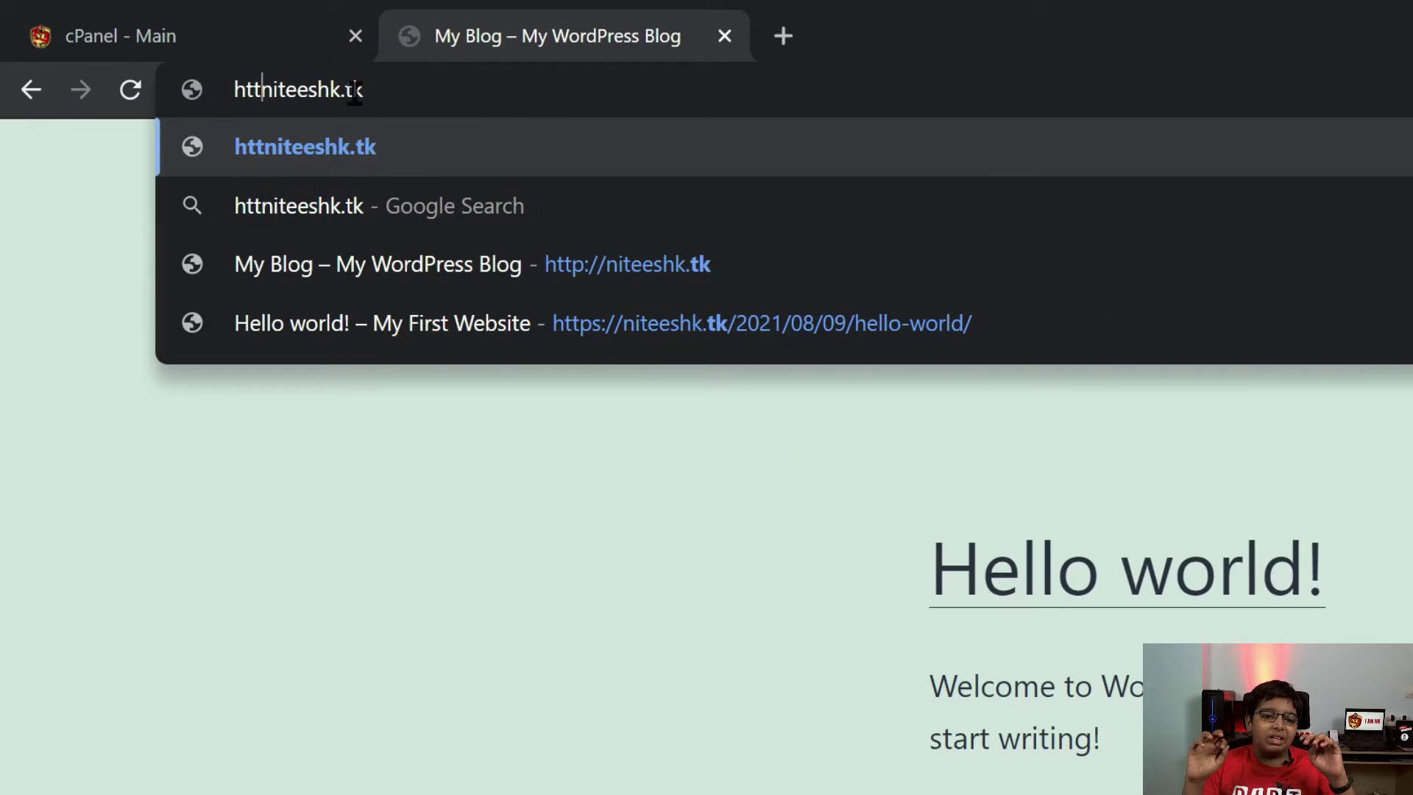
pyautogui.write('://')
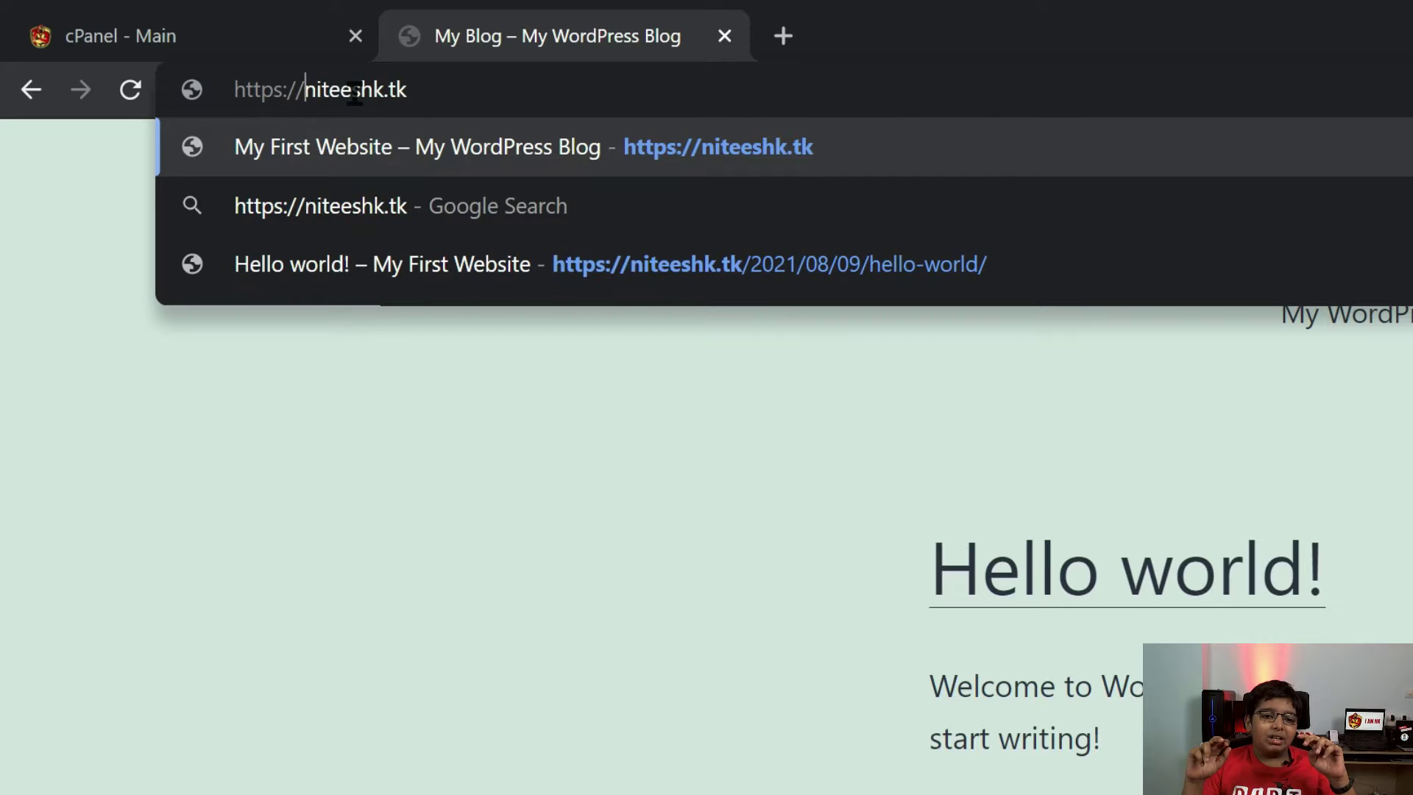
pyautogui.press('Return')
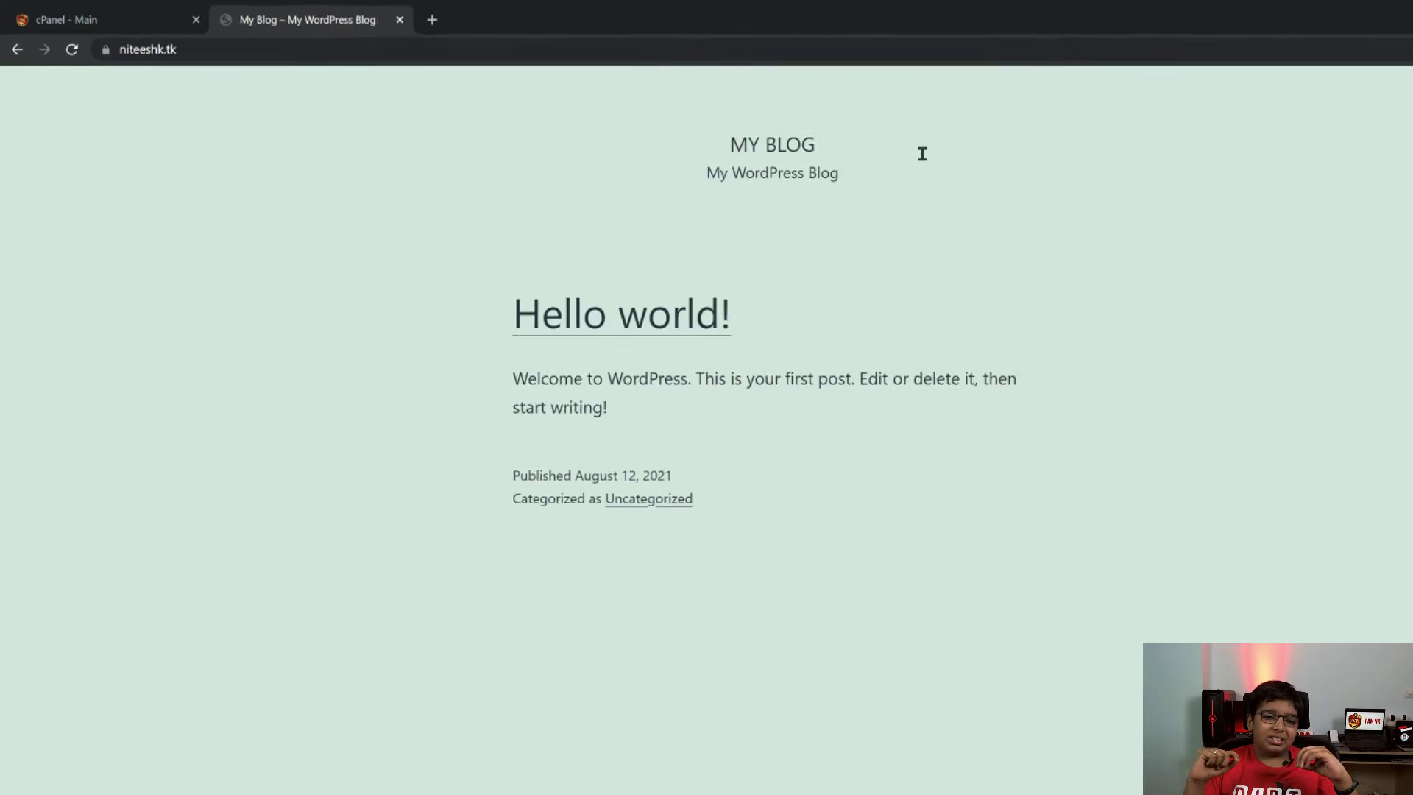
# Append /wp-admin to the site address and load it
pyautogui.click(379, 46)
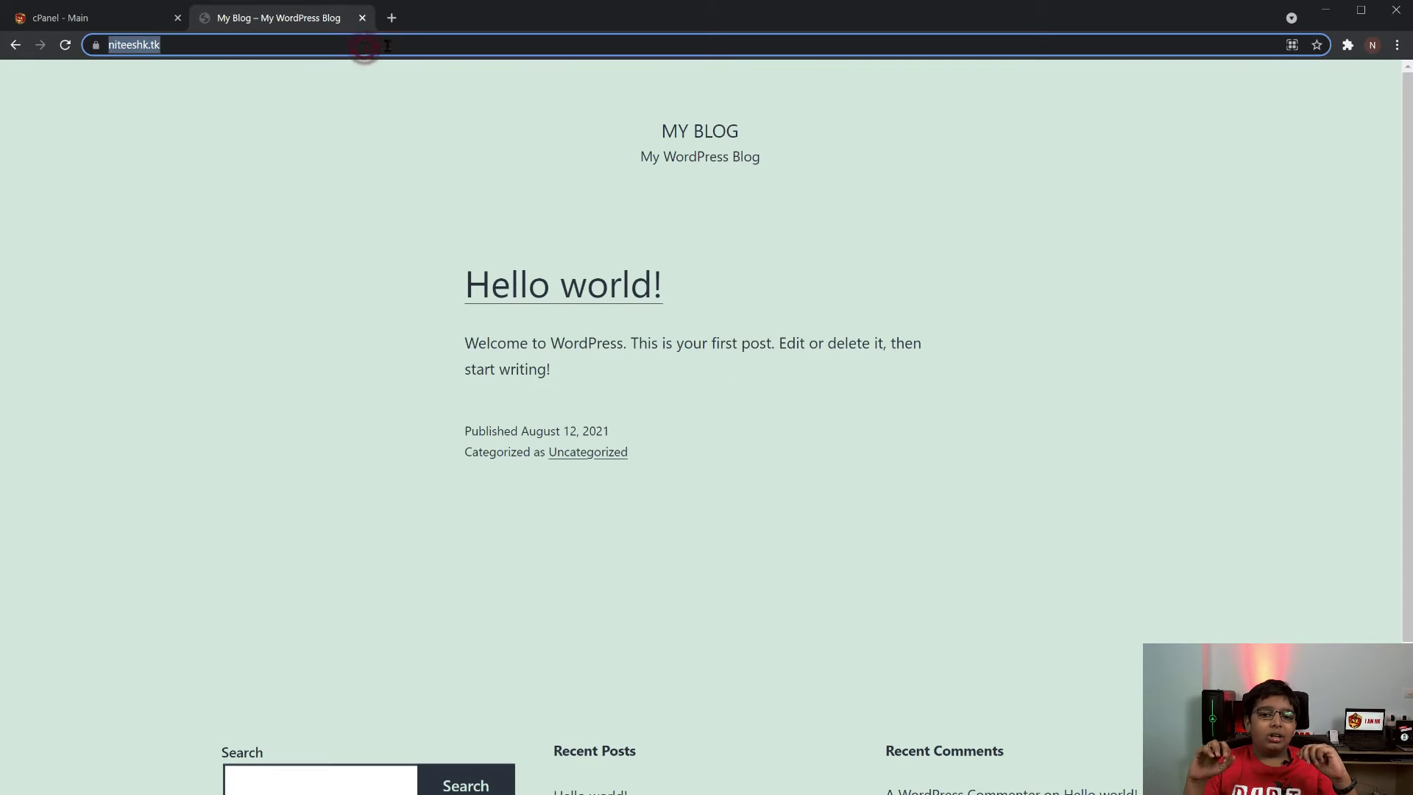
pyautogui.click(383, 46)
pyautogui.write('/wp-')
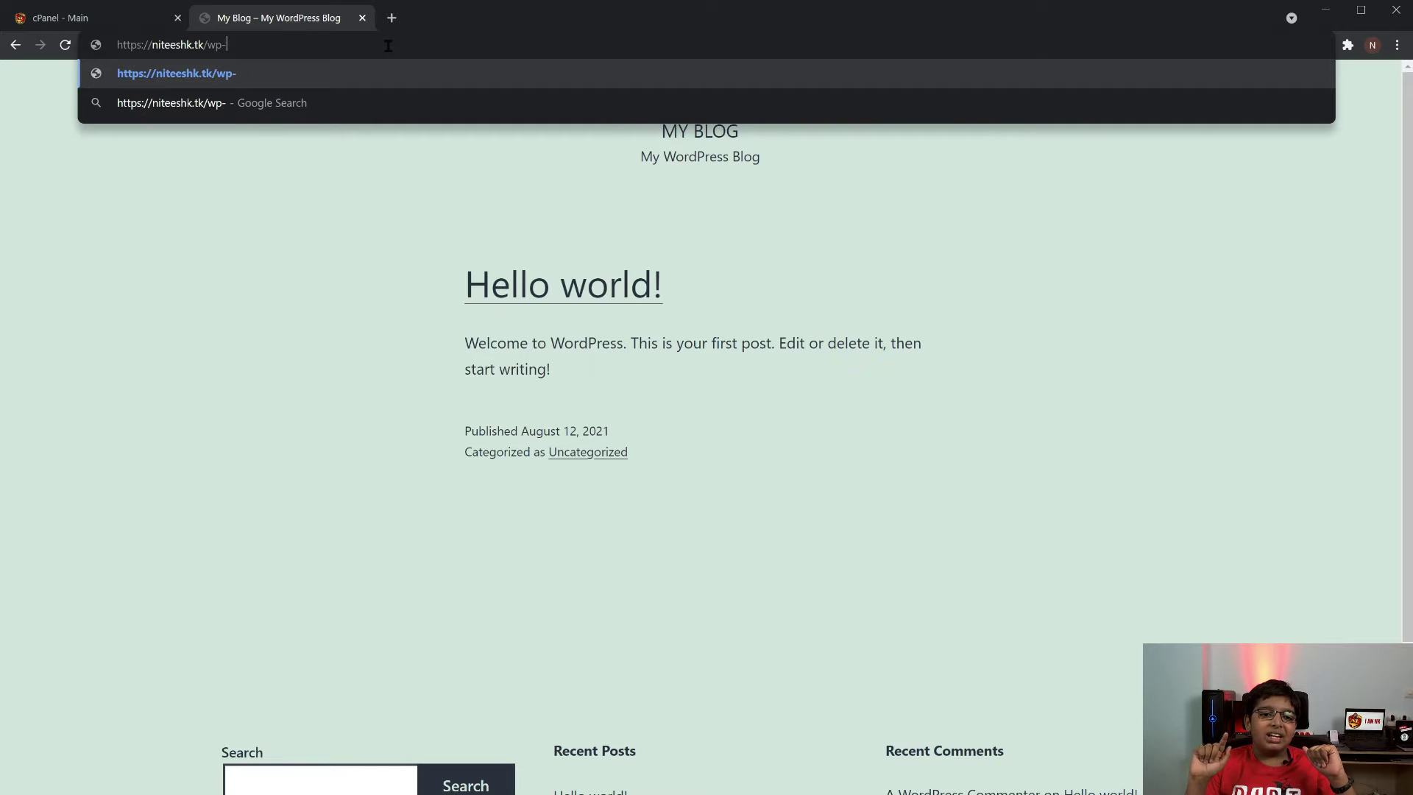
pyautogui.write('admin')
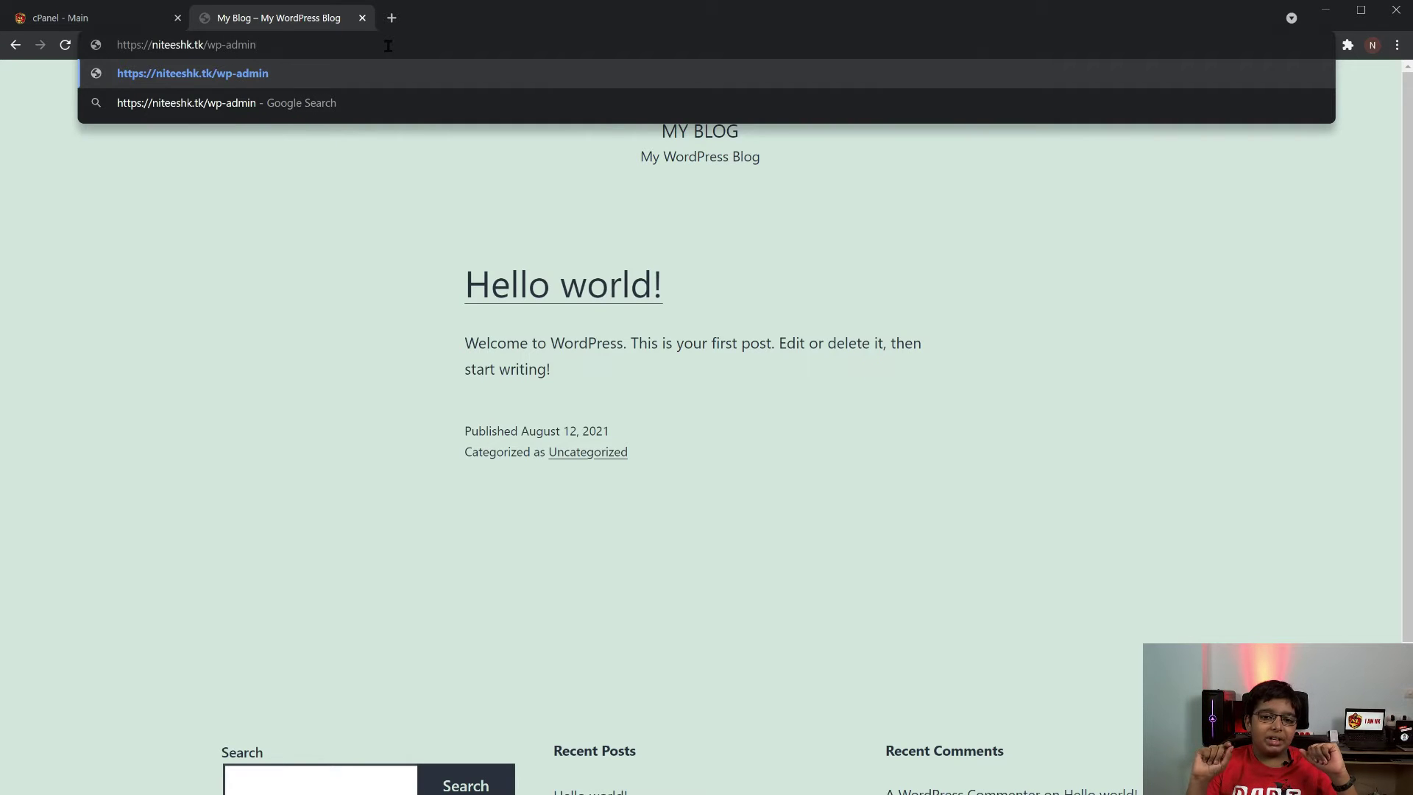
pyautogui.press('Return')
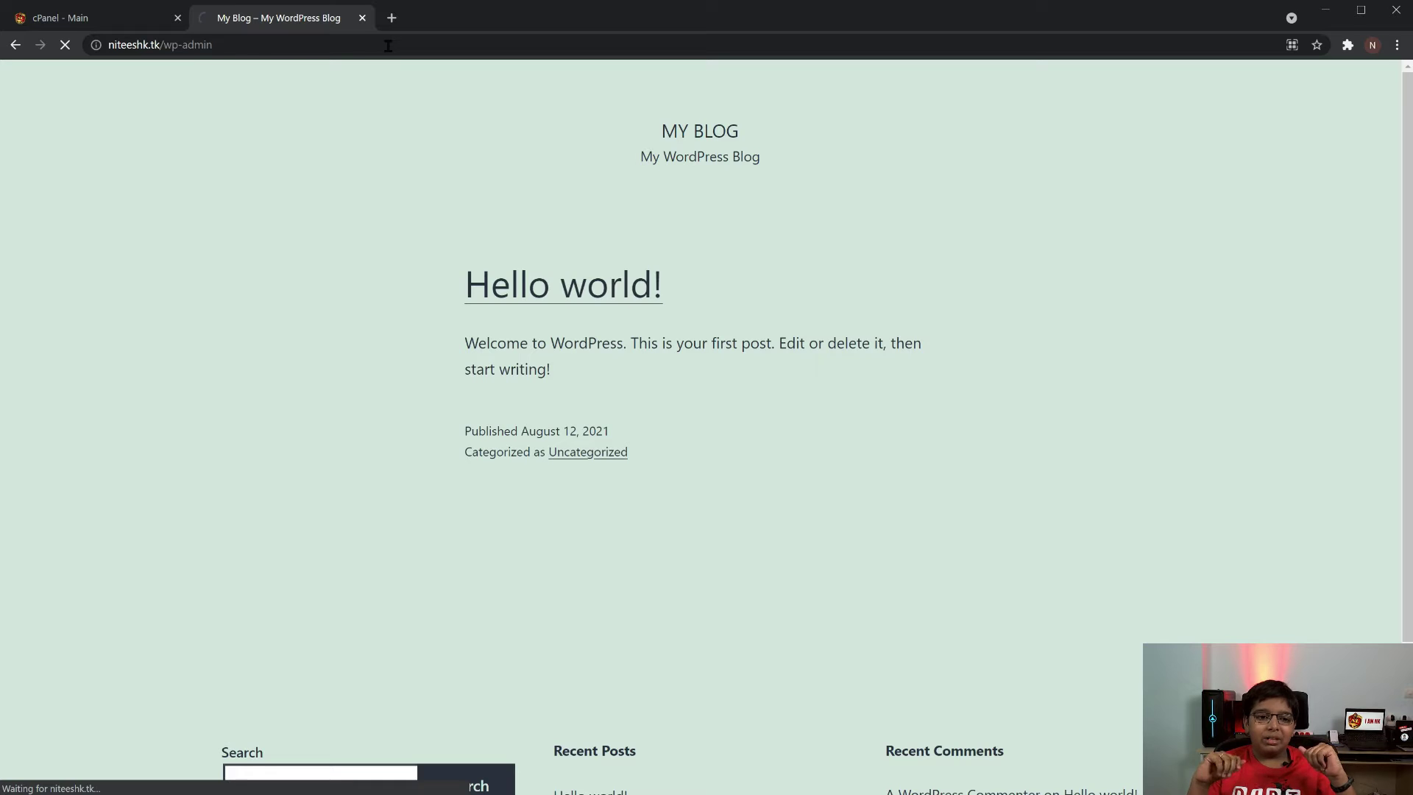
# Log in to WordPress with the admin username and the copied password
pyautogui.write('iamnk')
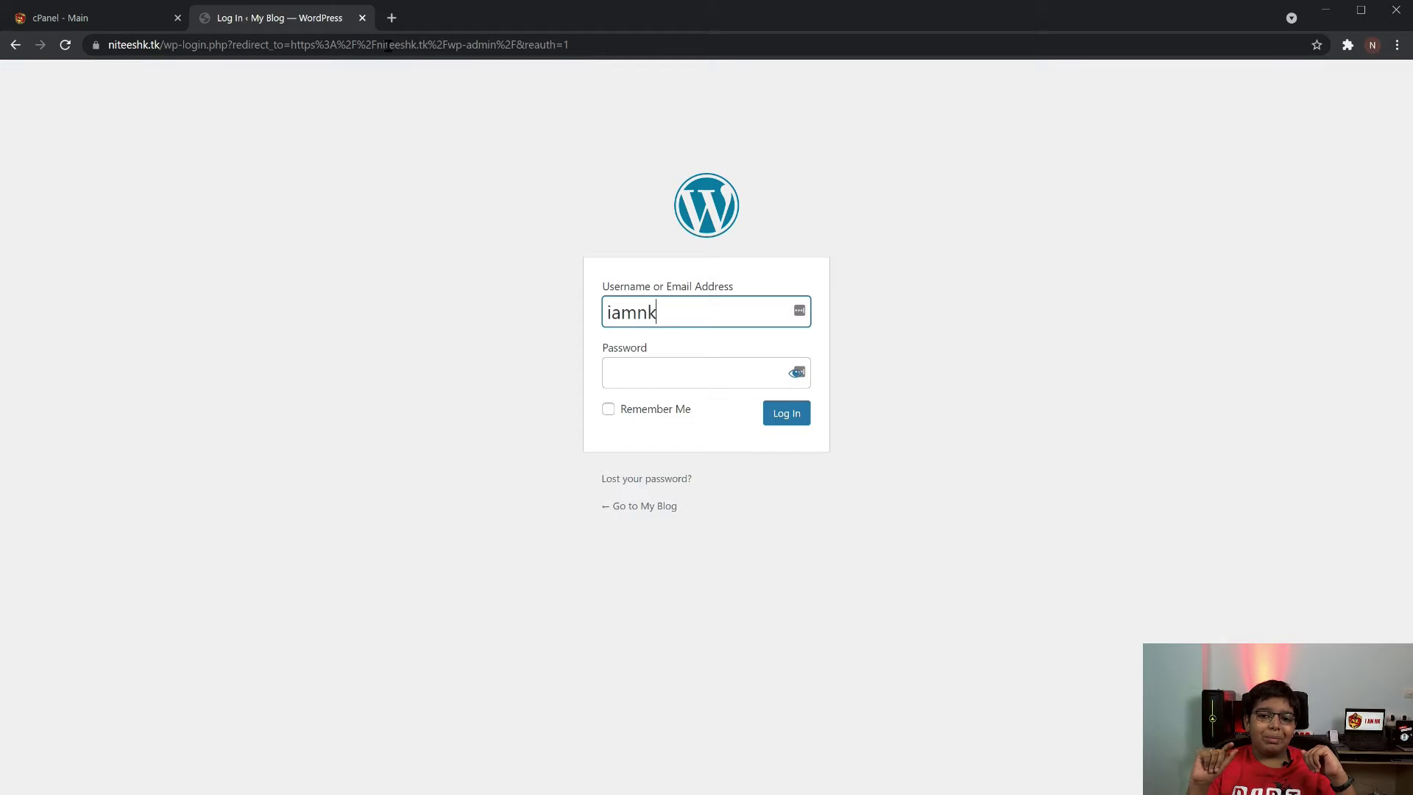
pyautogui.write('_niteesh')
pyautogui.press('Tab')
pyautogui.hotkey('ctrl', 'v')
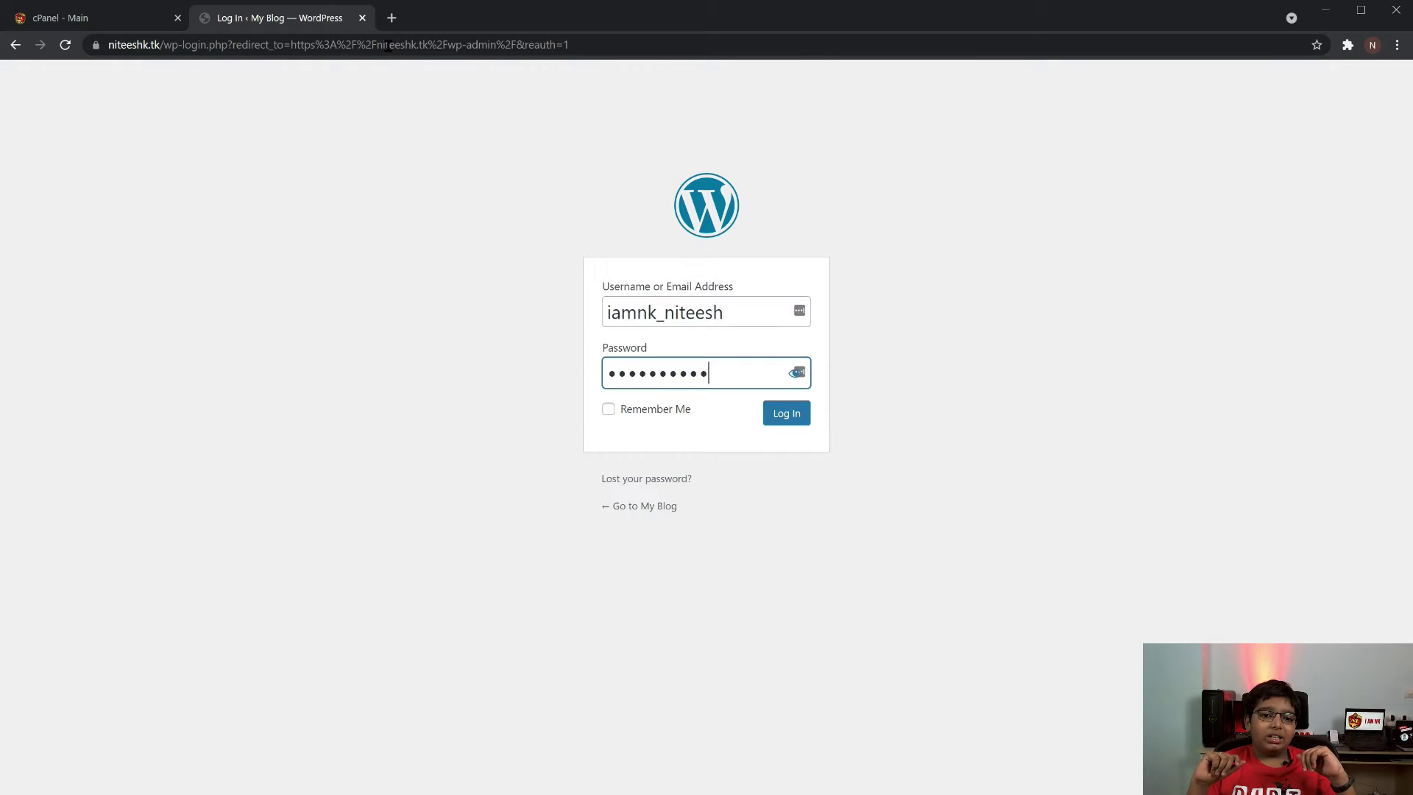
pyautogui.click(798, 415)
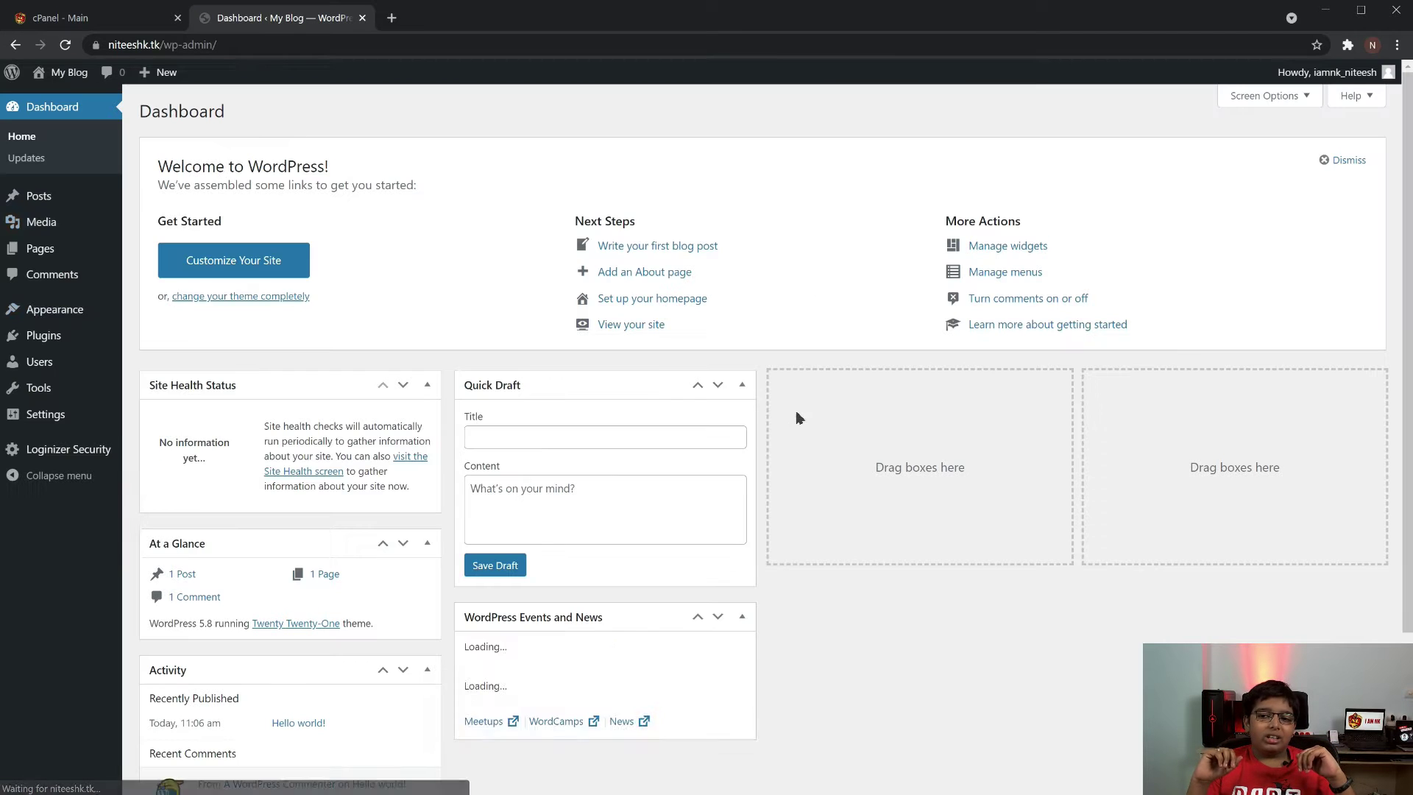
# Go to Appearance > Themes
pyautogui.moveTo(63, 341)
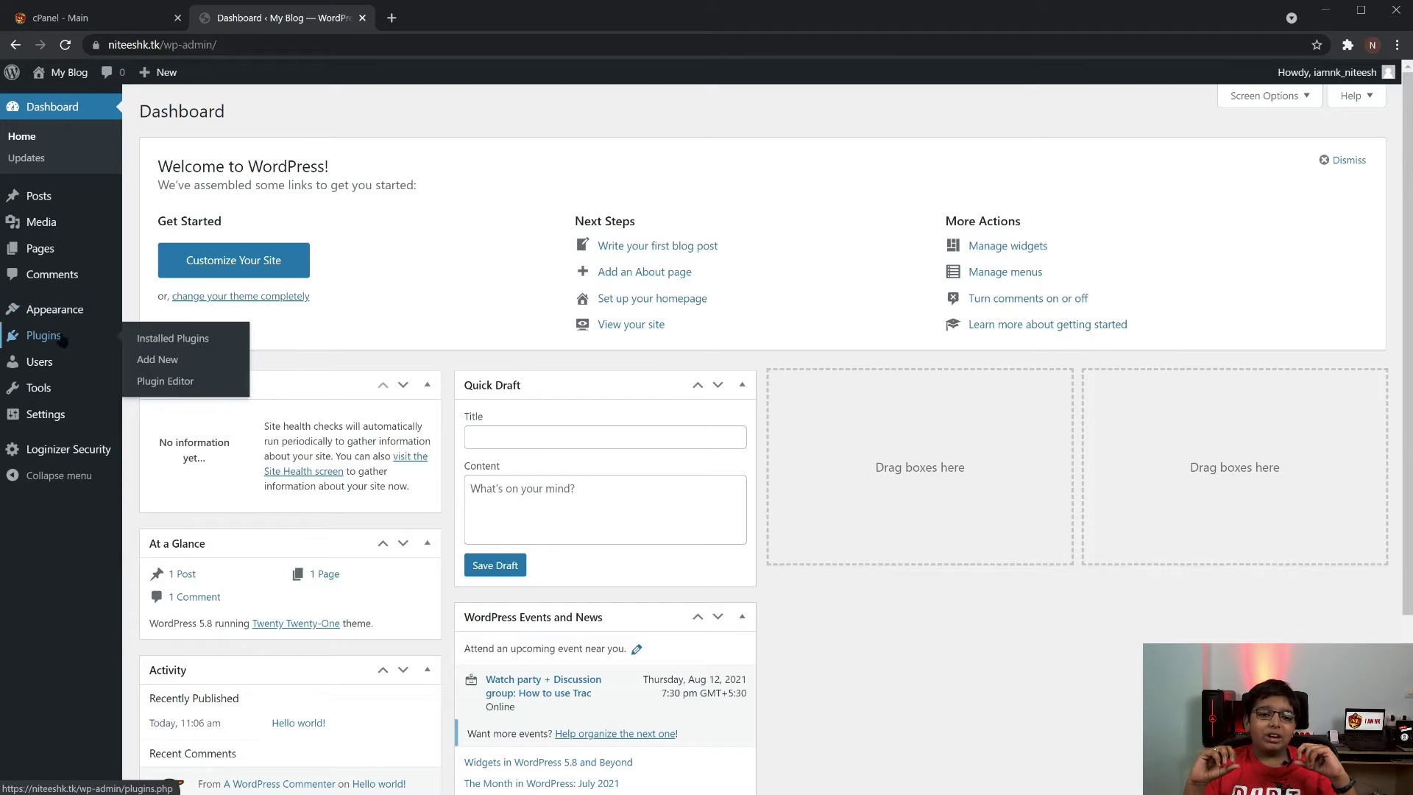
pyautogui.moveTo(65, 316)
pyautogui.click(151, 315)
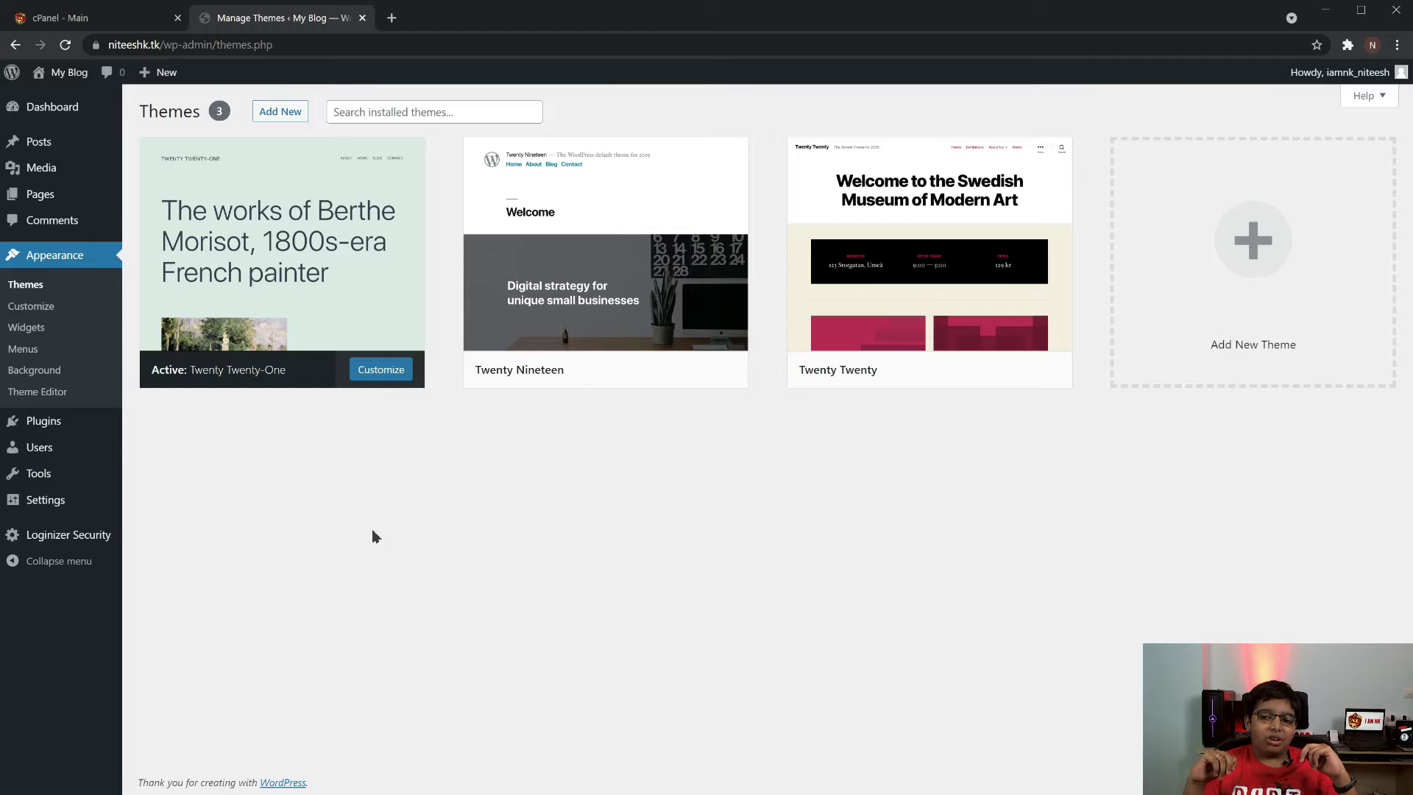
# Search new themes for Astra, then install and activate it
pyautogui.click(280, 115)
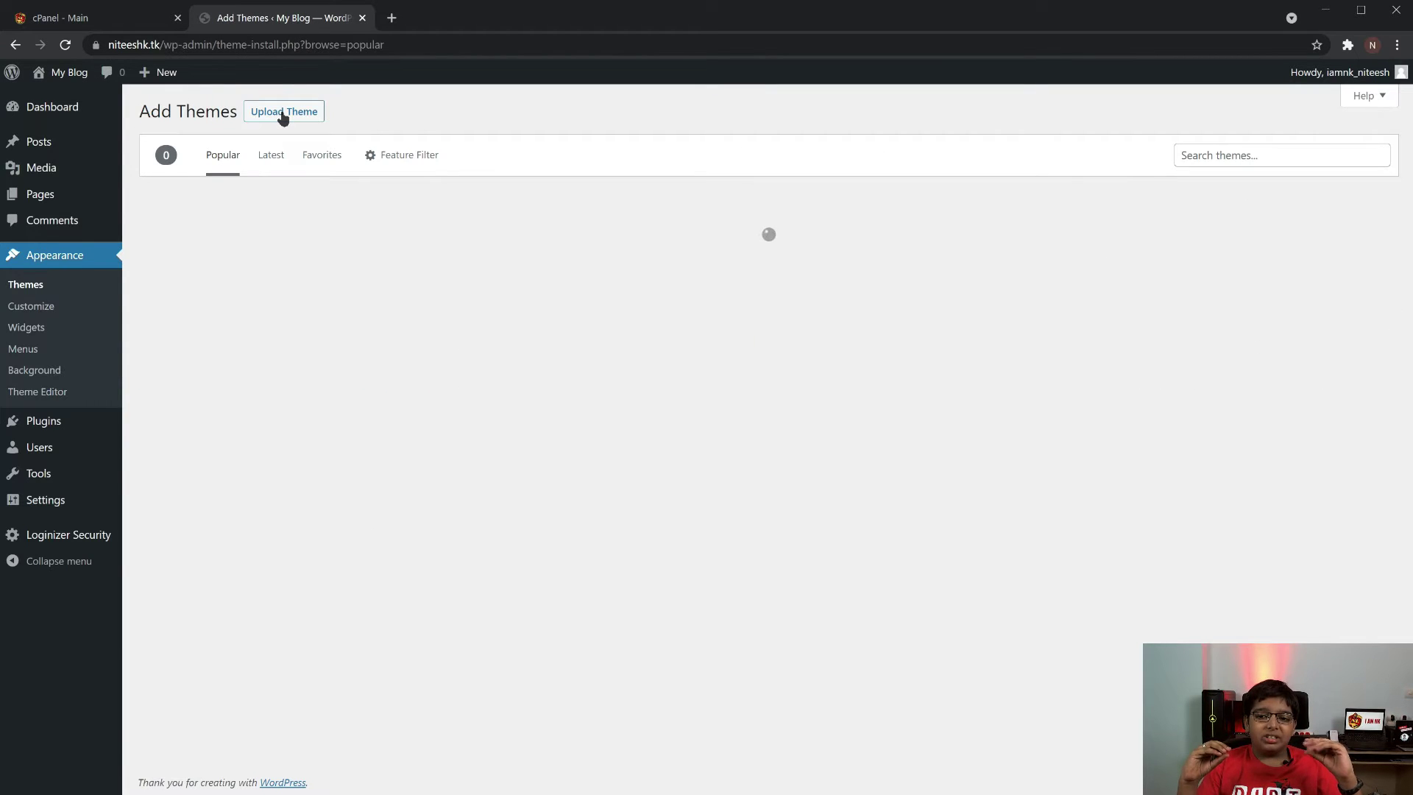
pyautogui.click(1211, 154)
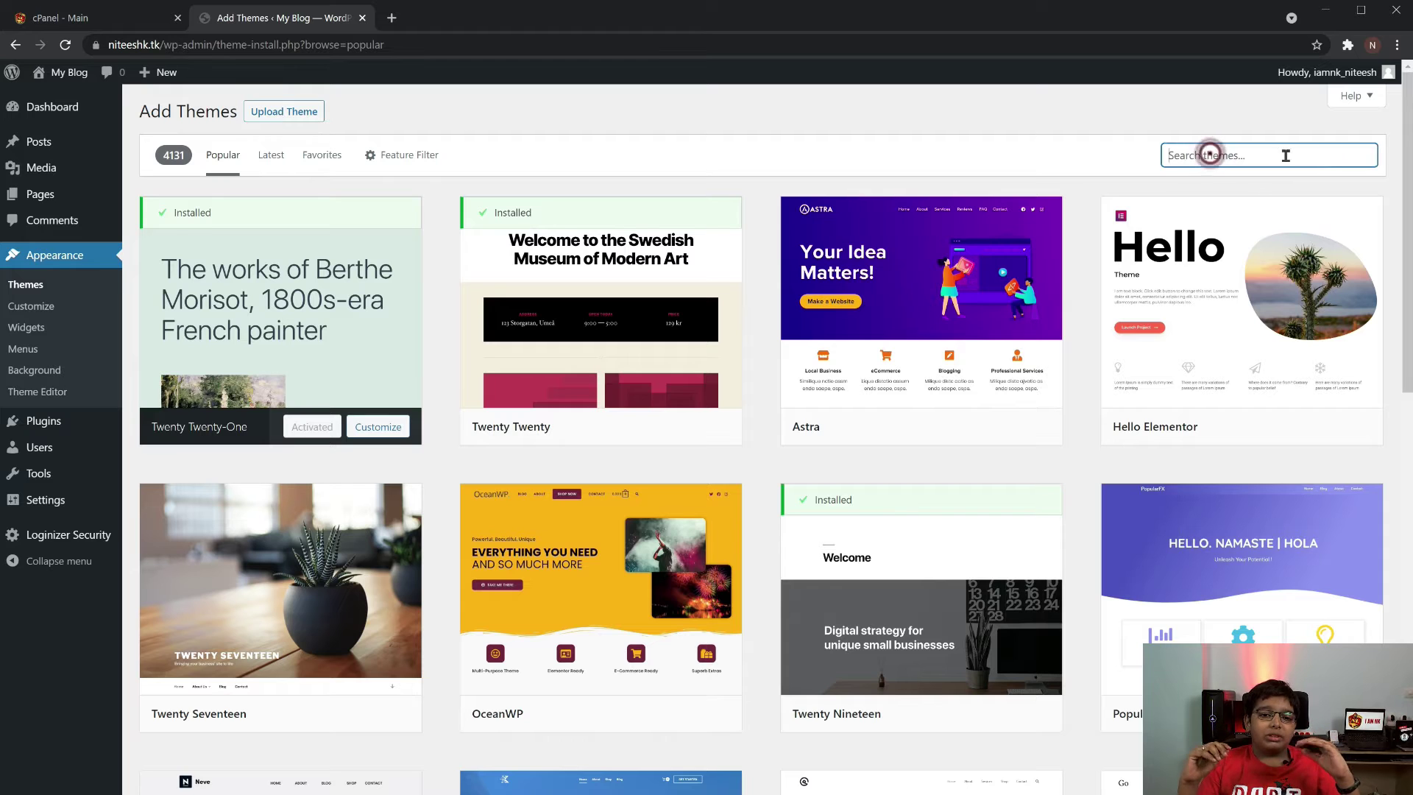
pyautogui.write('astra')
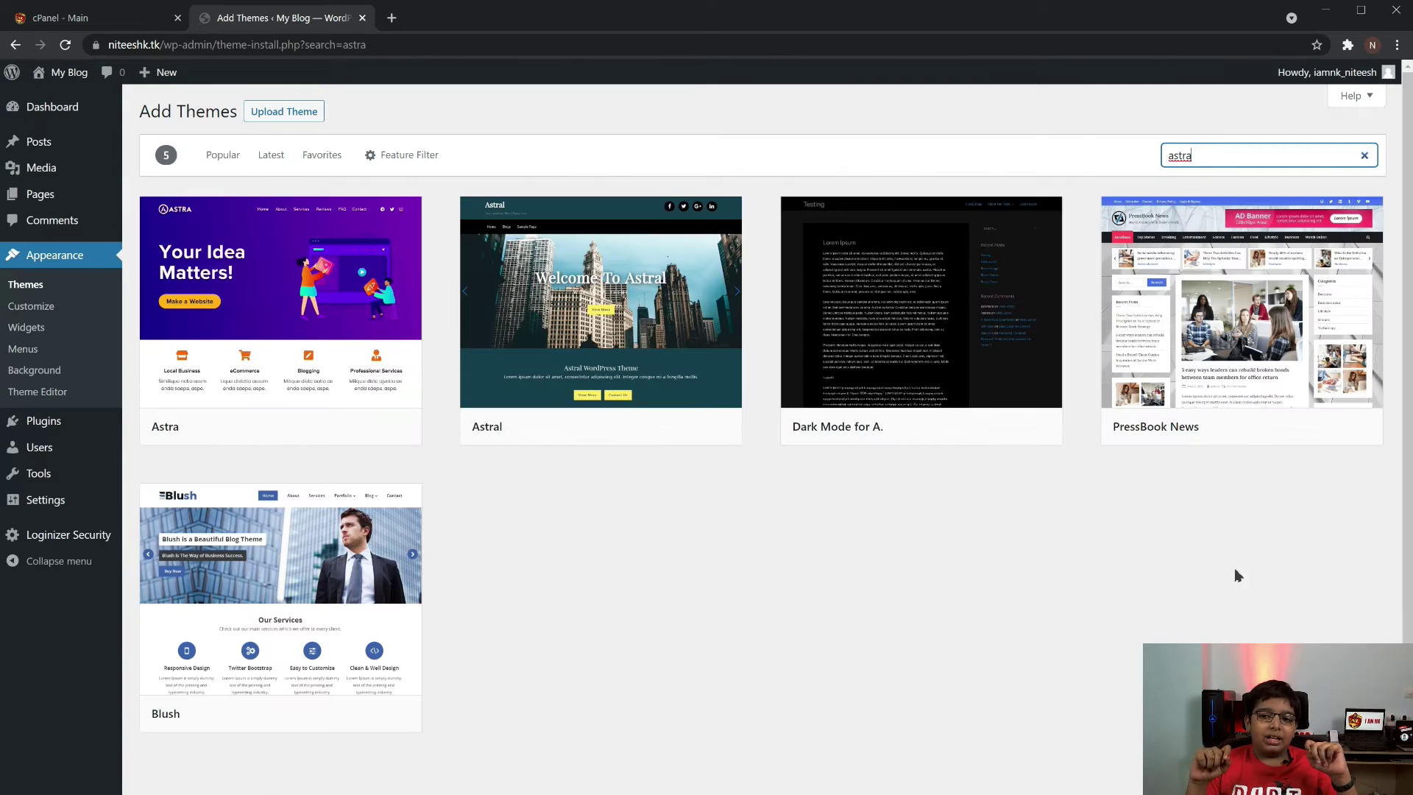
pyautogui.moveTo(331, 431)
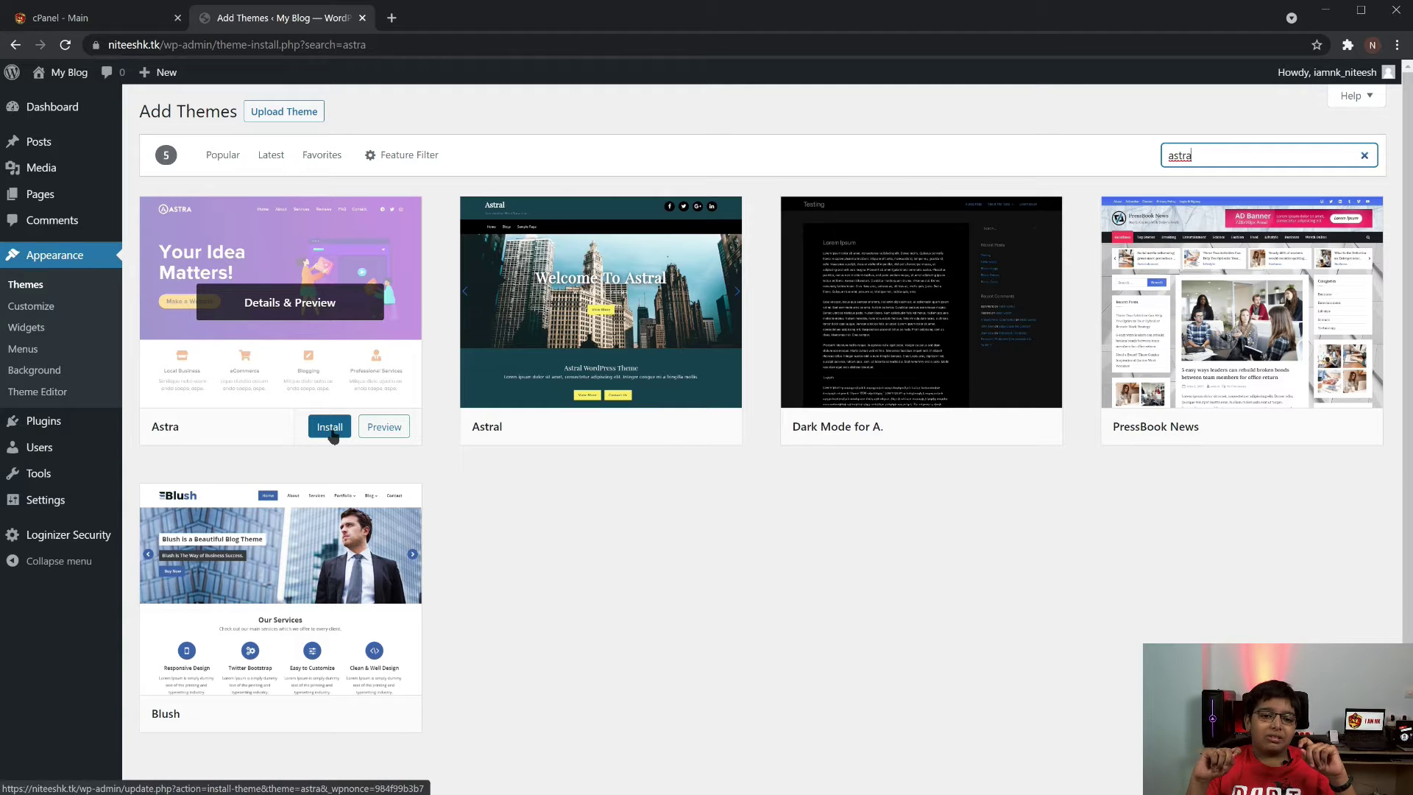
pyautogui.click(332, 433)
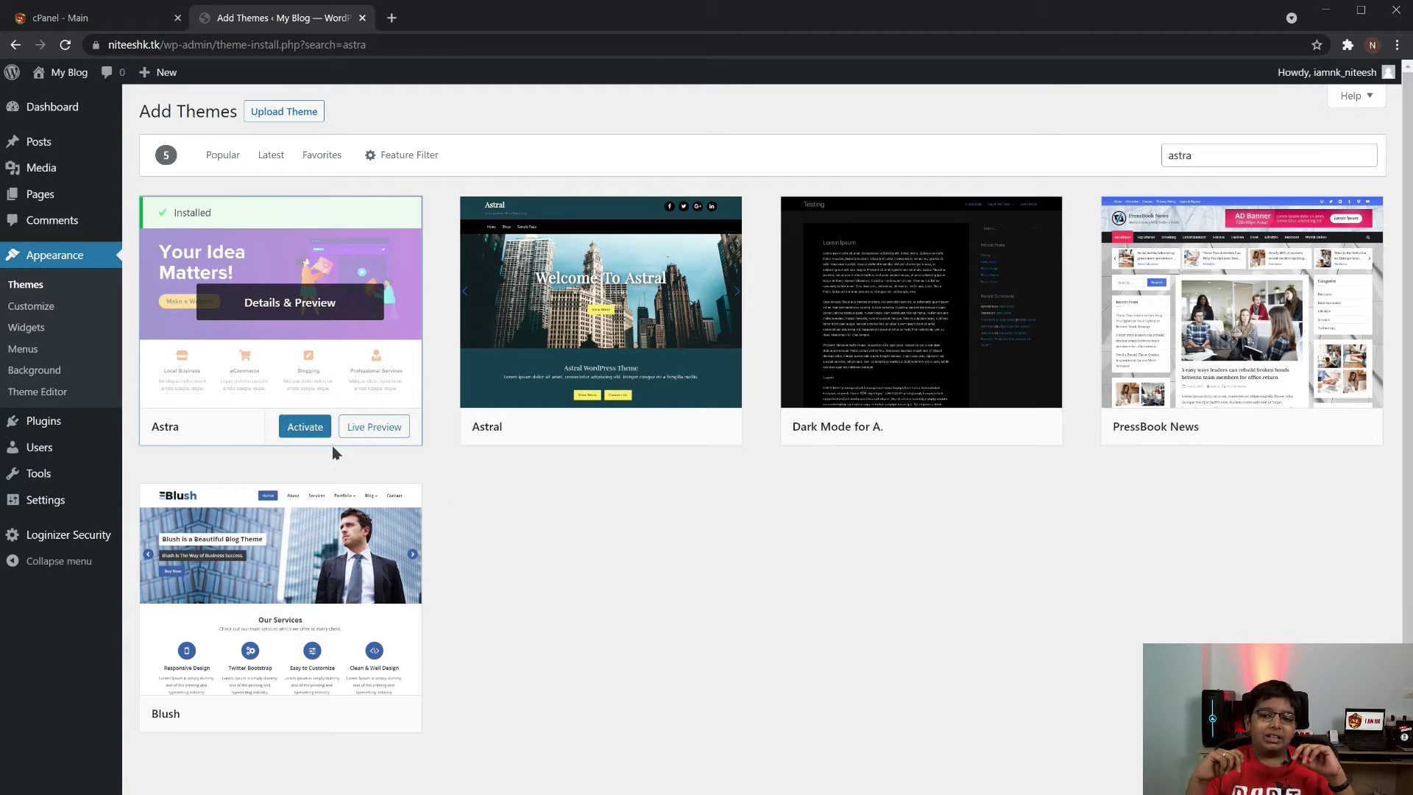
pyautogui.click(302, 425)
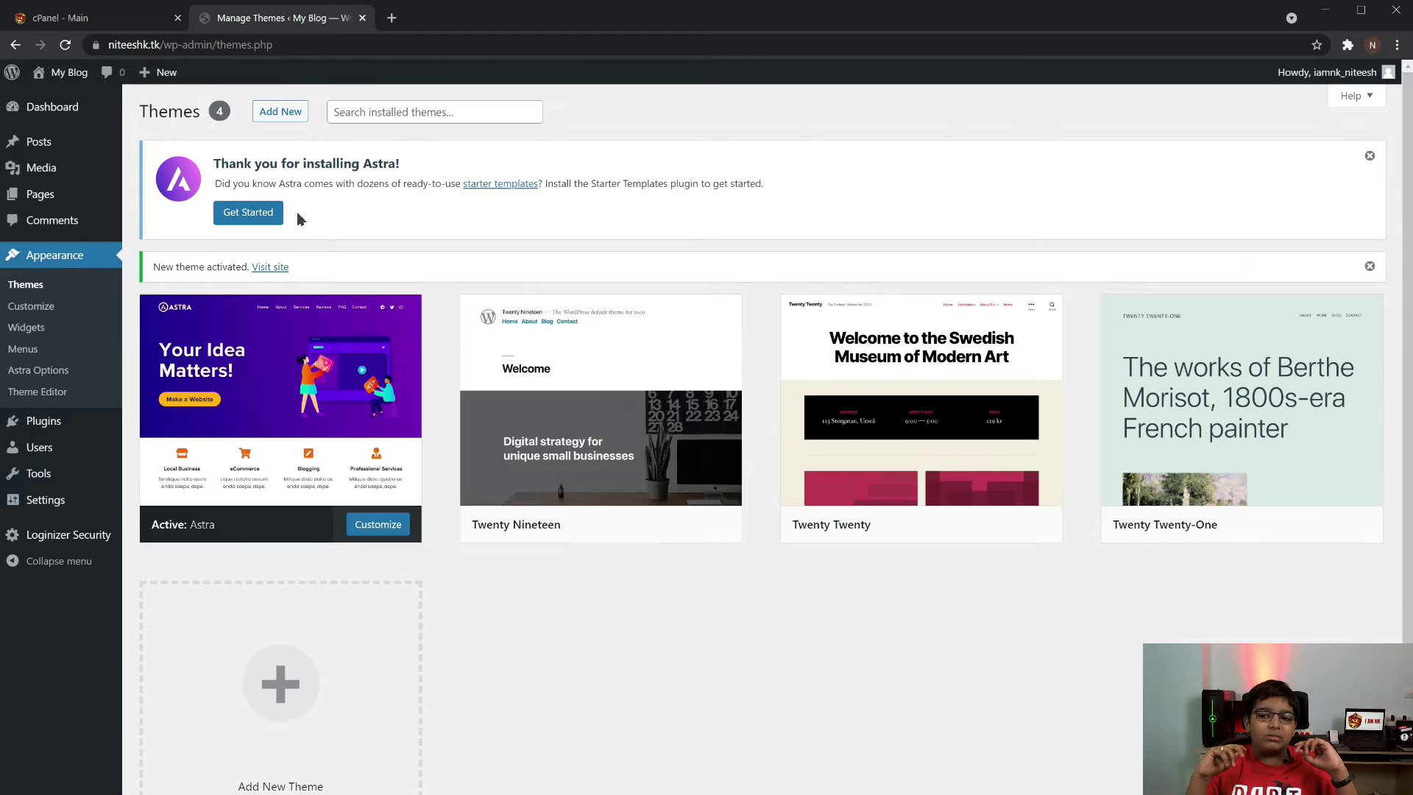
# Launch Astra starter templates with Elementor as the page builder and browse the designs
pyautogui.click(247, 213)
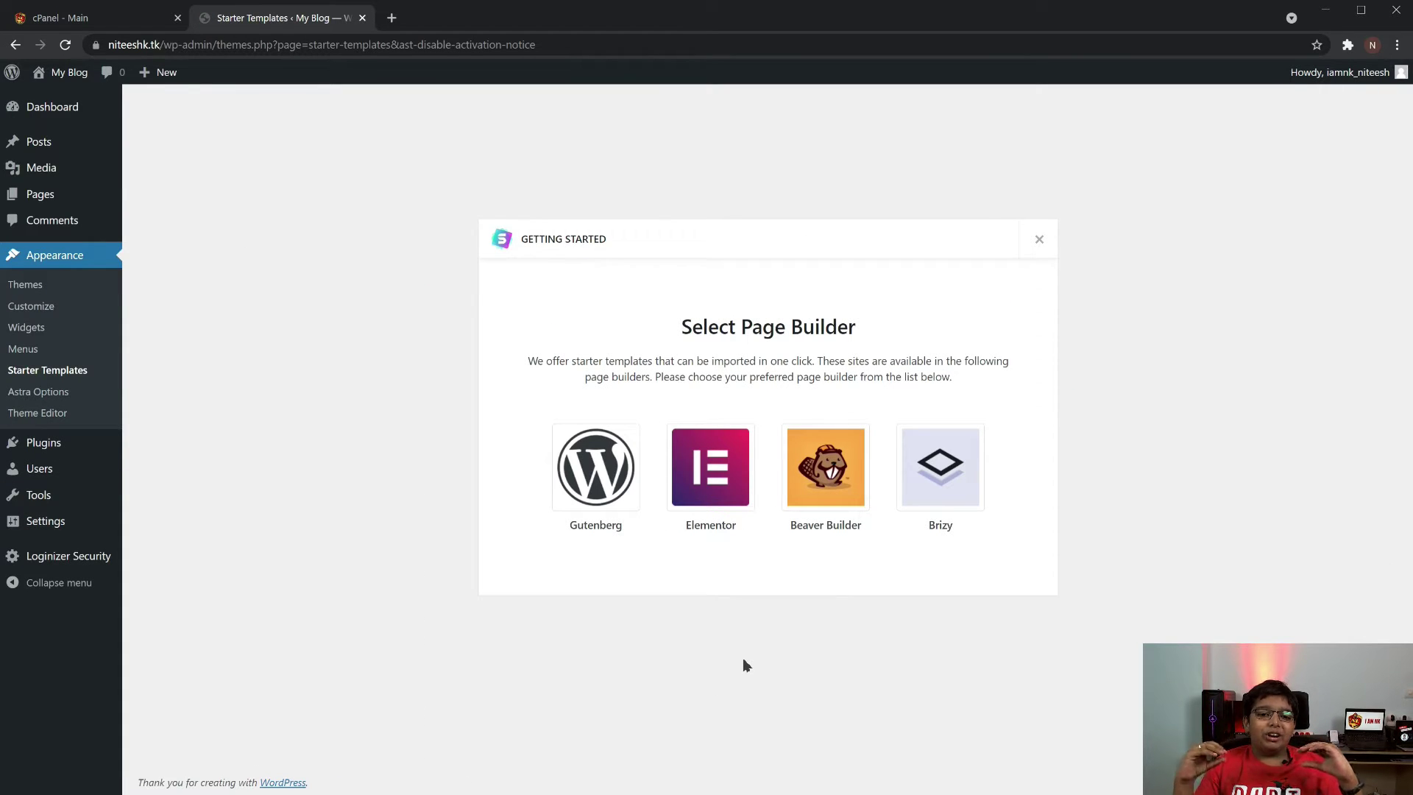
pyautogui.click(705, 471)
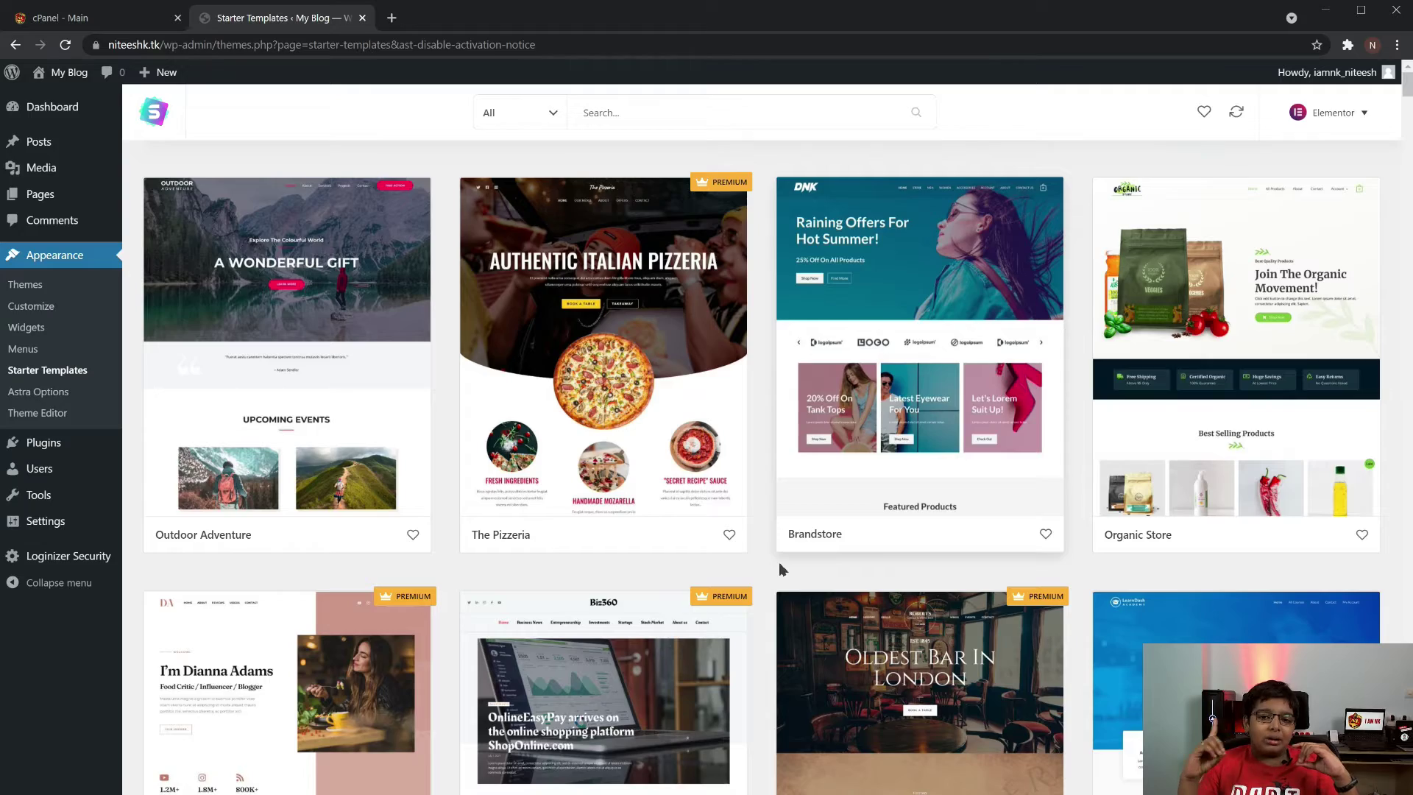
pyautogui.scroll(-7, 773, 571)
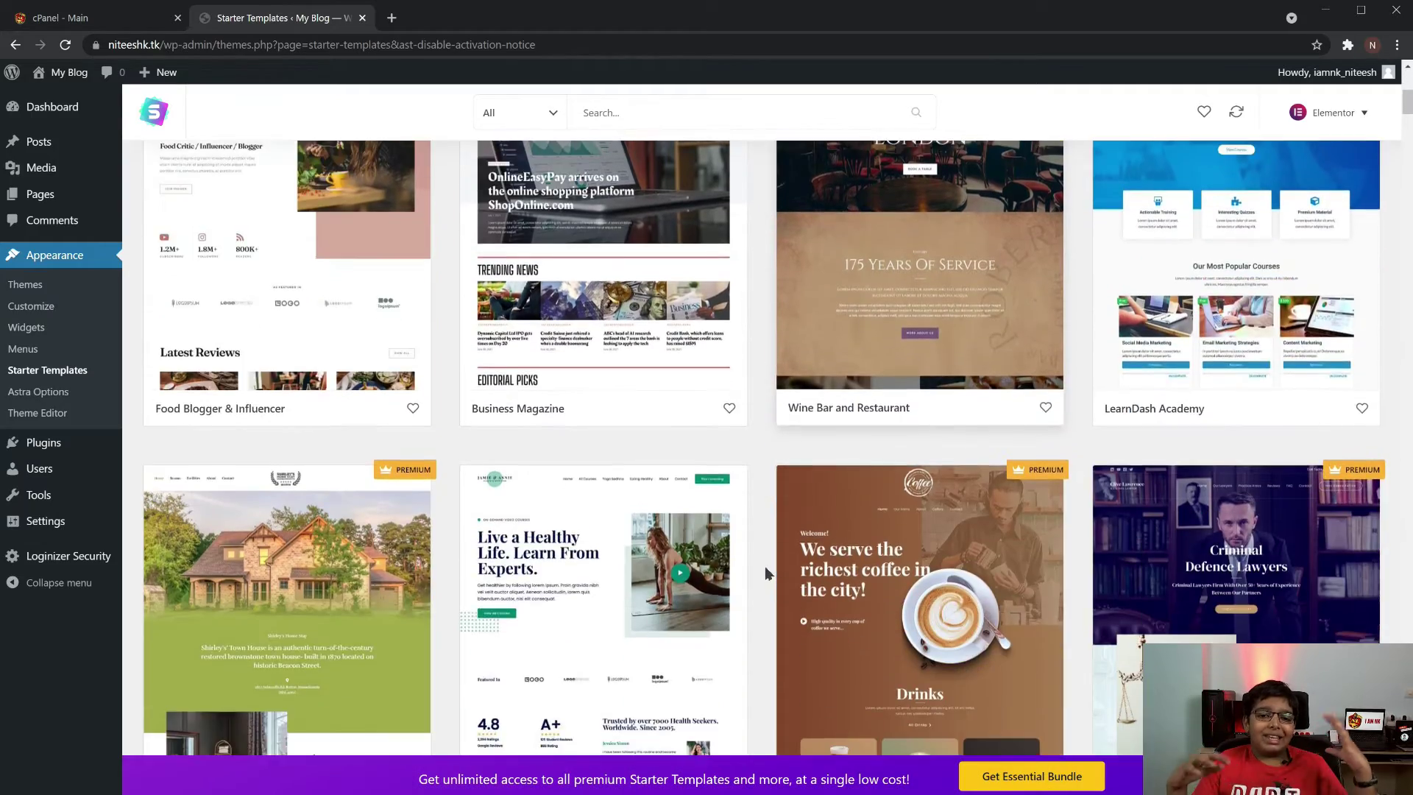
pyautogui.scroll(-12, 766, 566)
pyautogui.scroll(15, 764, 570)
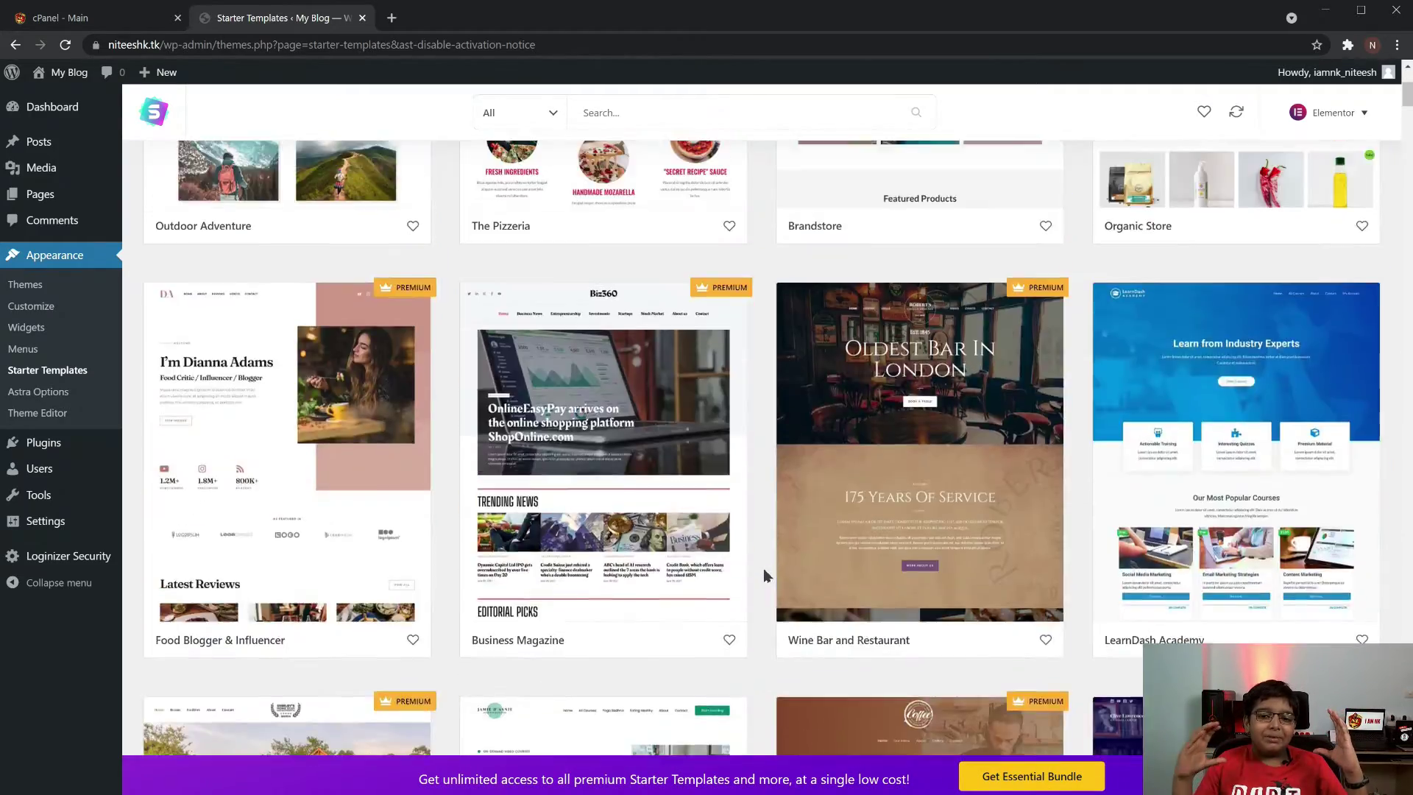
pyautogui.scroll(5, 764, 574)
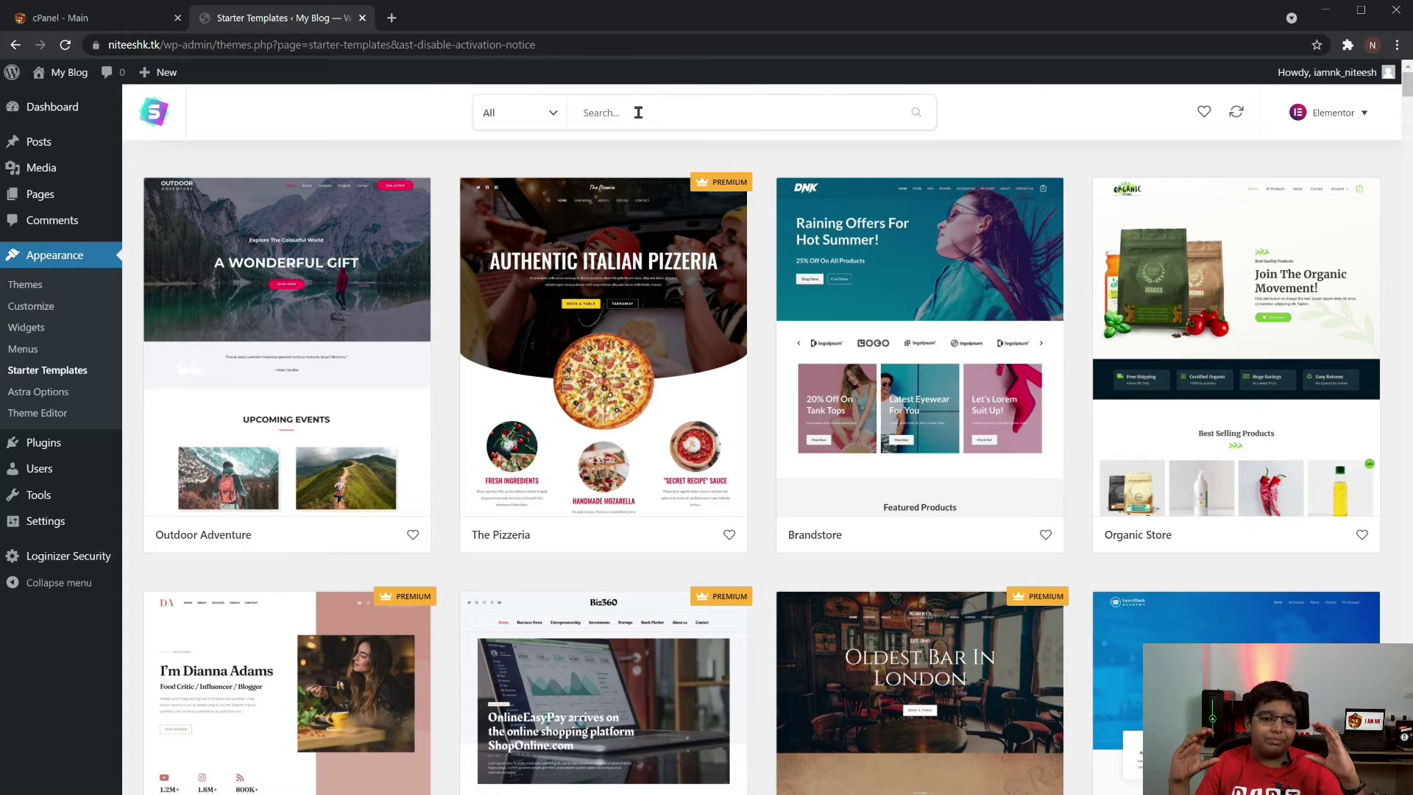
# Search templates for 'cv', open Portfolio & CV, and import the complete site
pyautogui.click(638, 112)
pyautogui.write('cv')
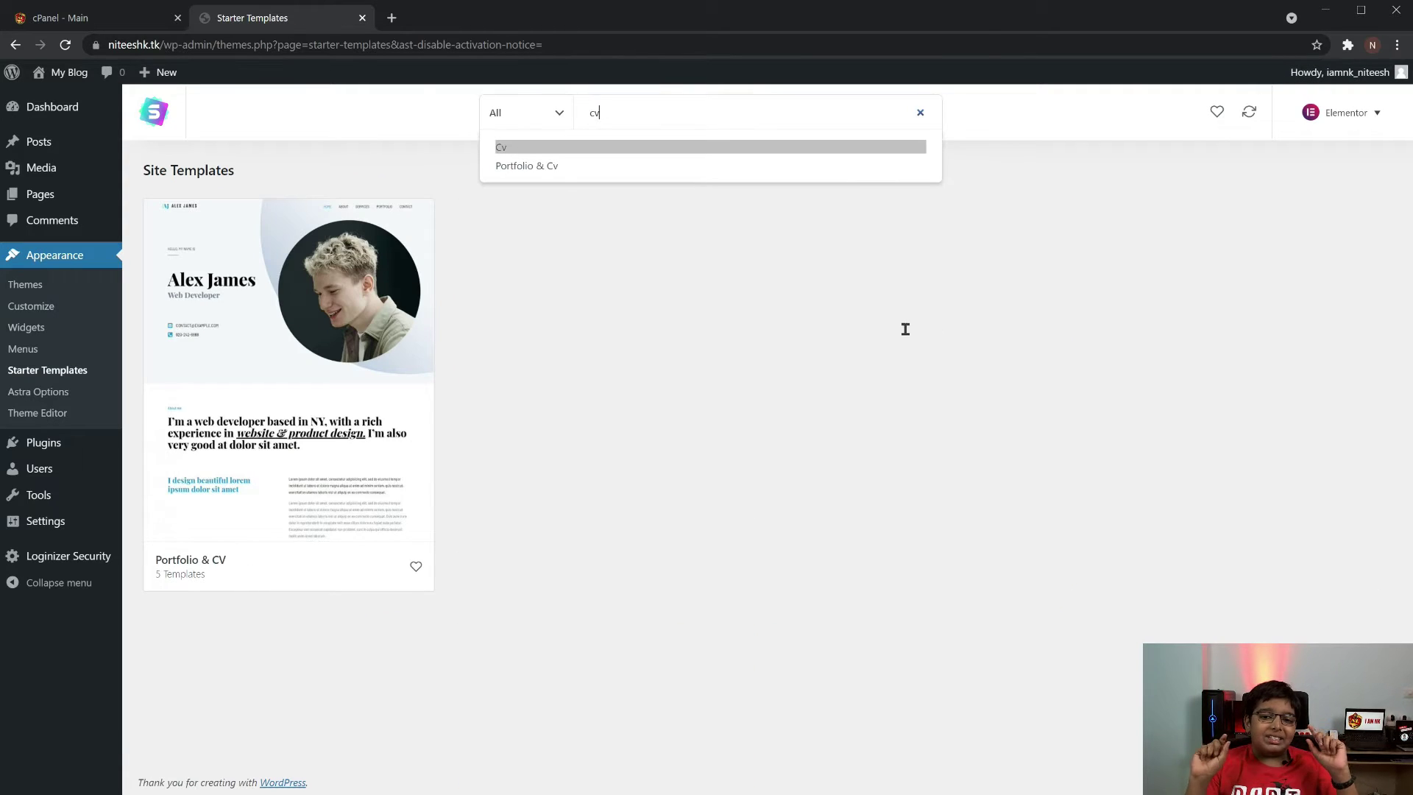
pyautogui.click(361, 356)
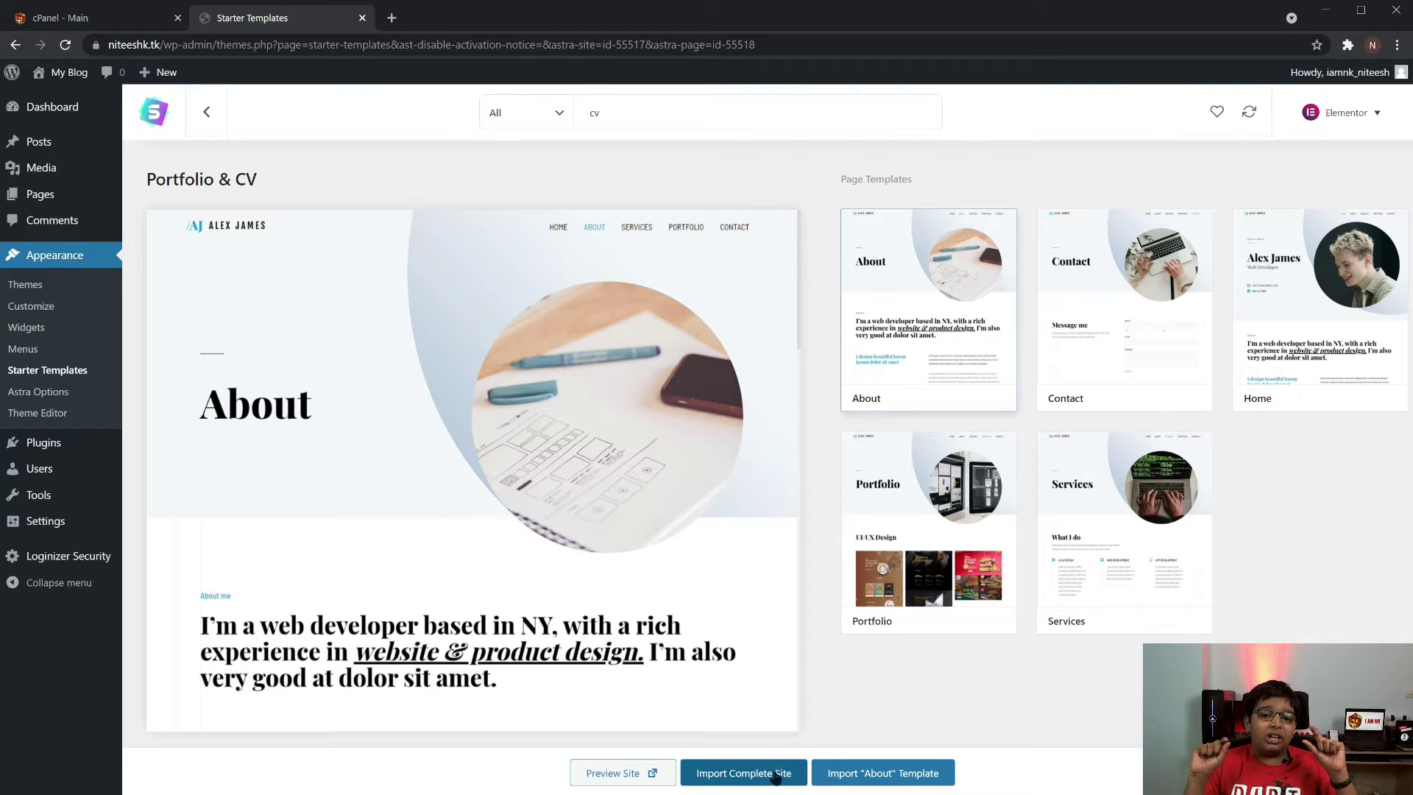
pyautogui.click(795, 774)
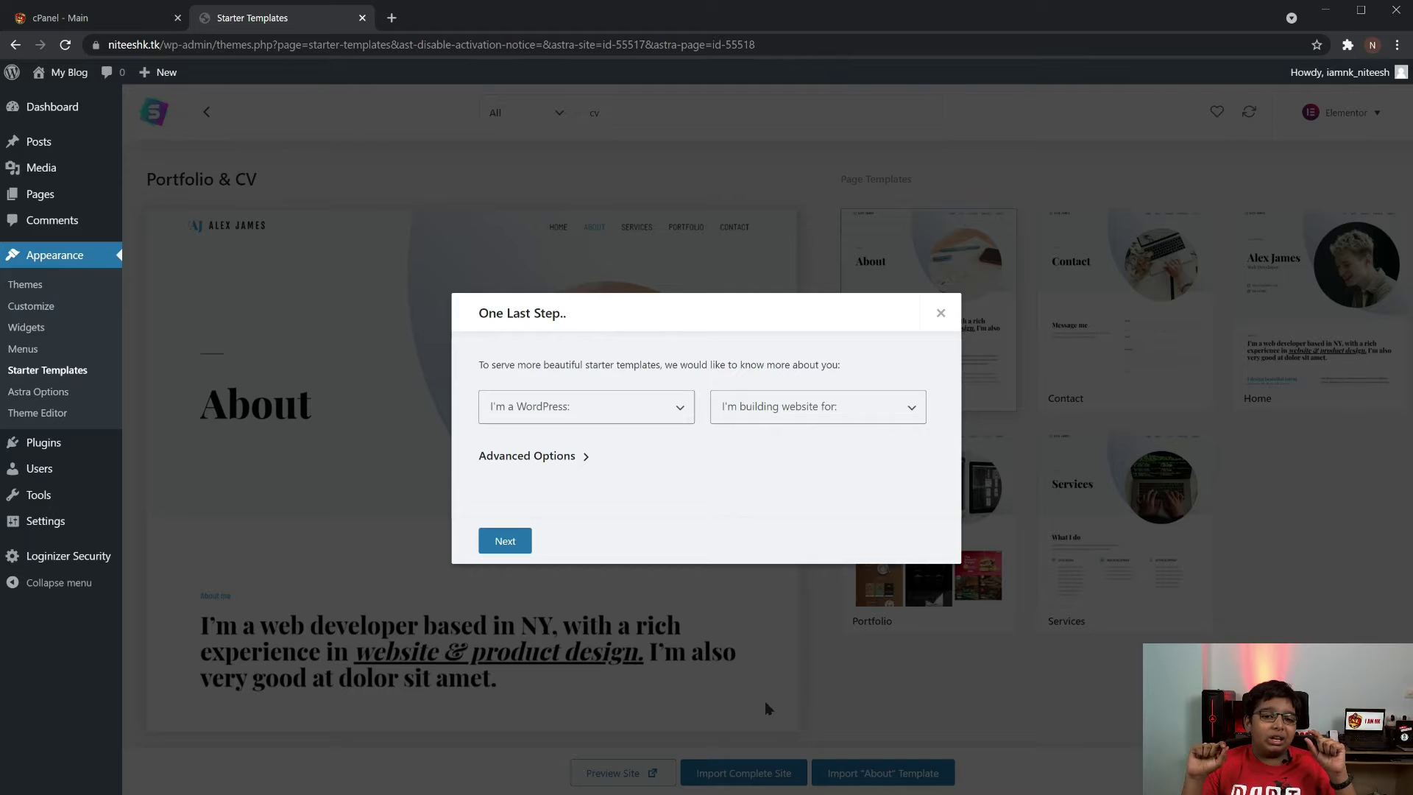
# Answer the questionnaire with Beginner experience and Myself/My company, showing advanced options
pyautogui.click(626, 416)
pyautogui.click(594, 446)
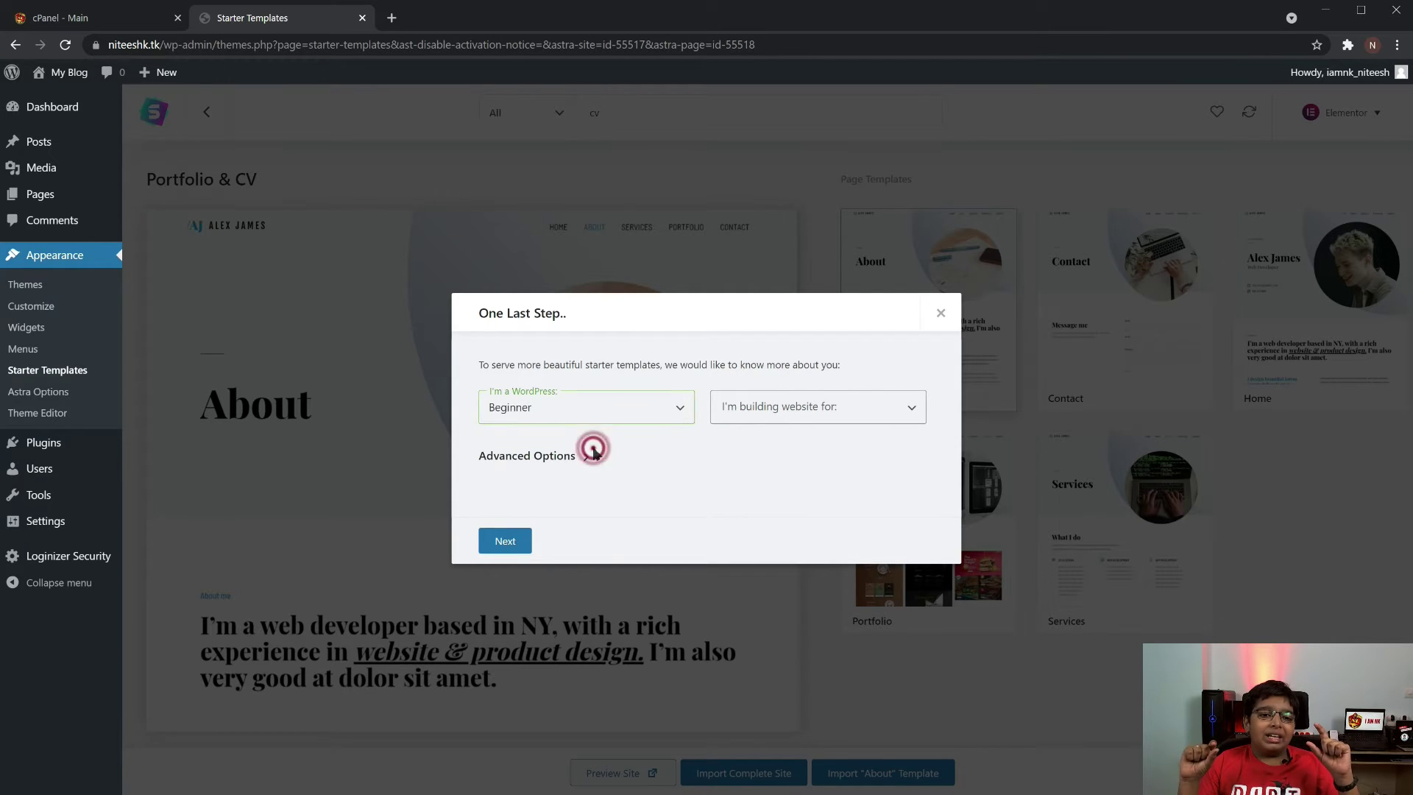
pyautogui.click(789, 418)
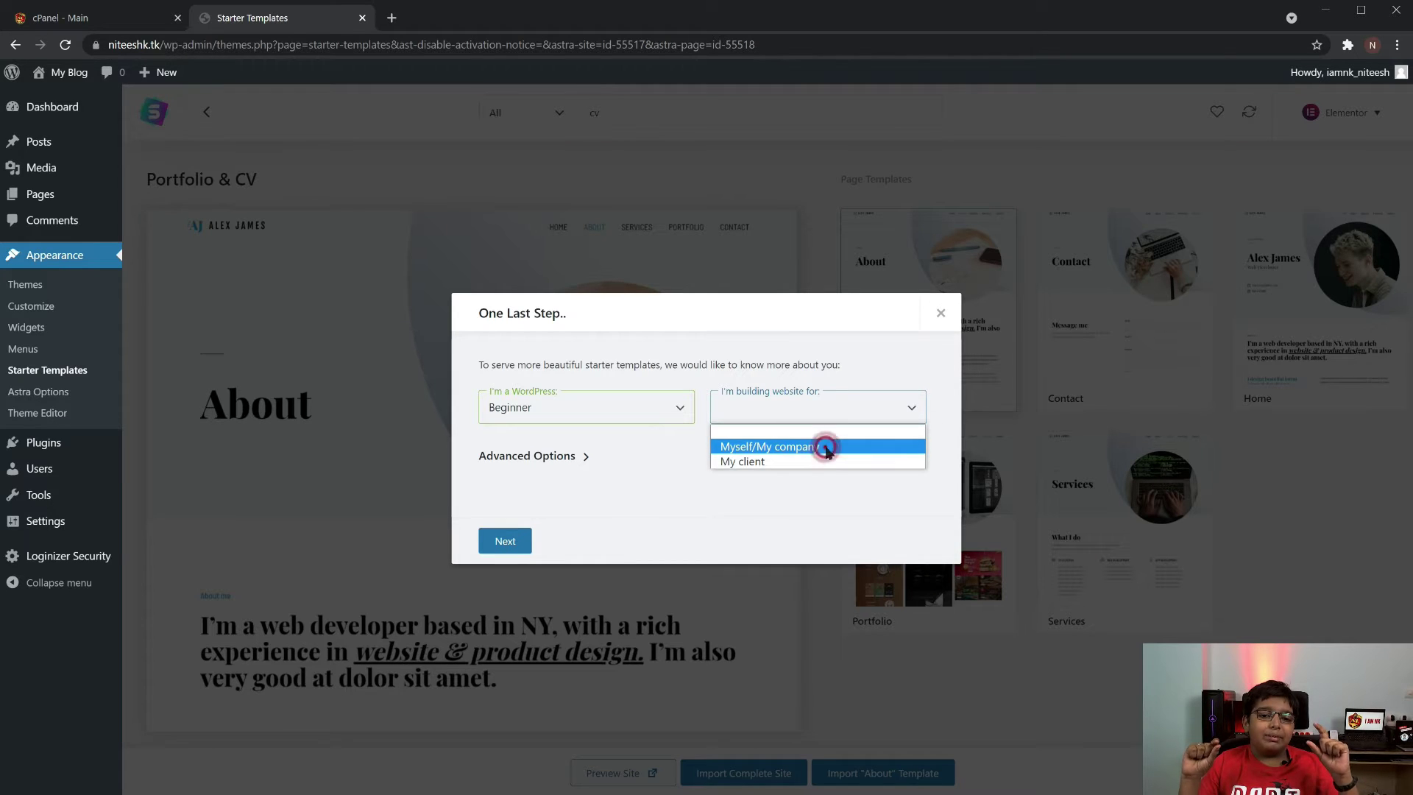
pyautogui.click(828, 449)
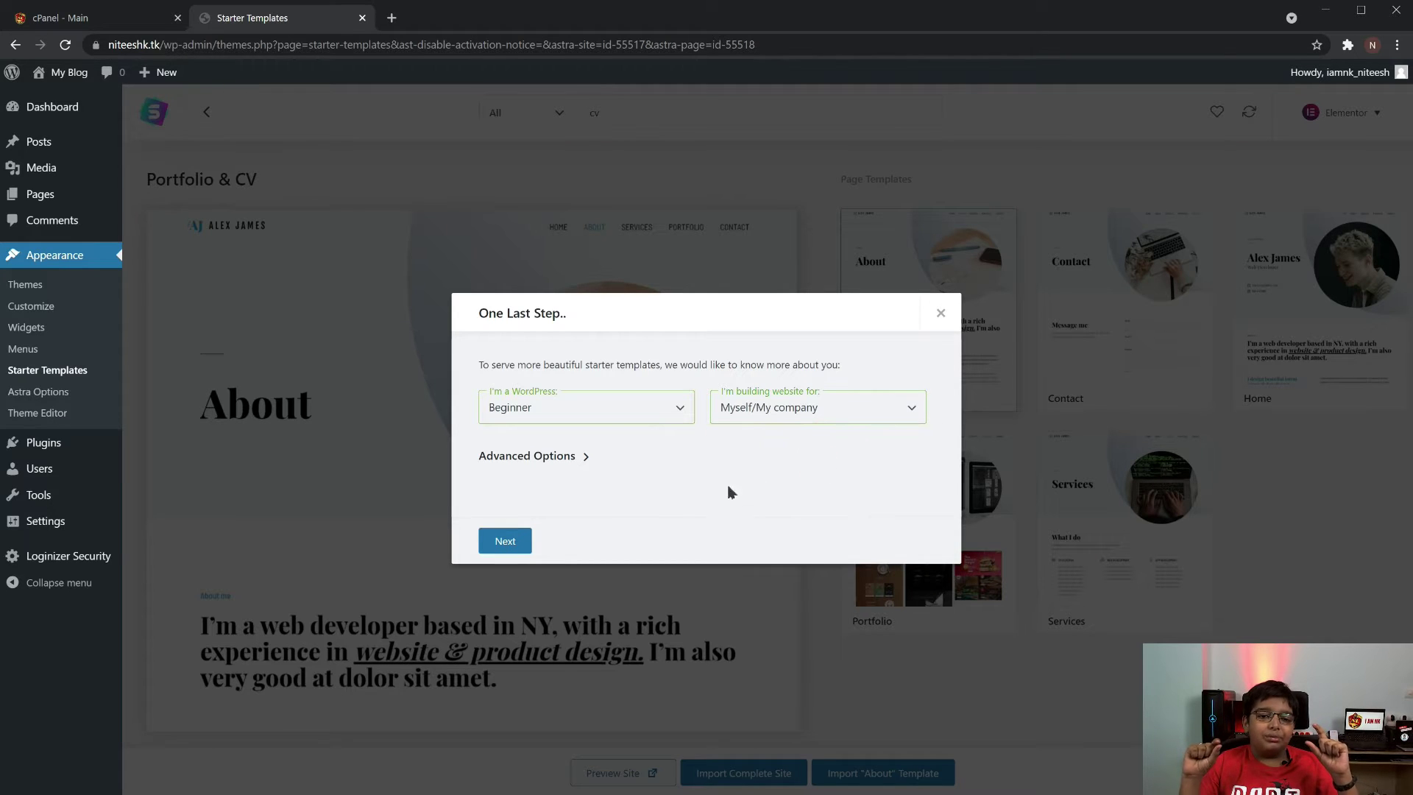
pyautogui.click(587, 458)
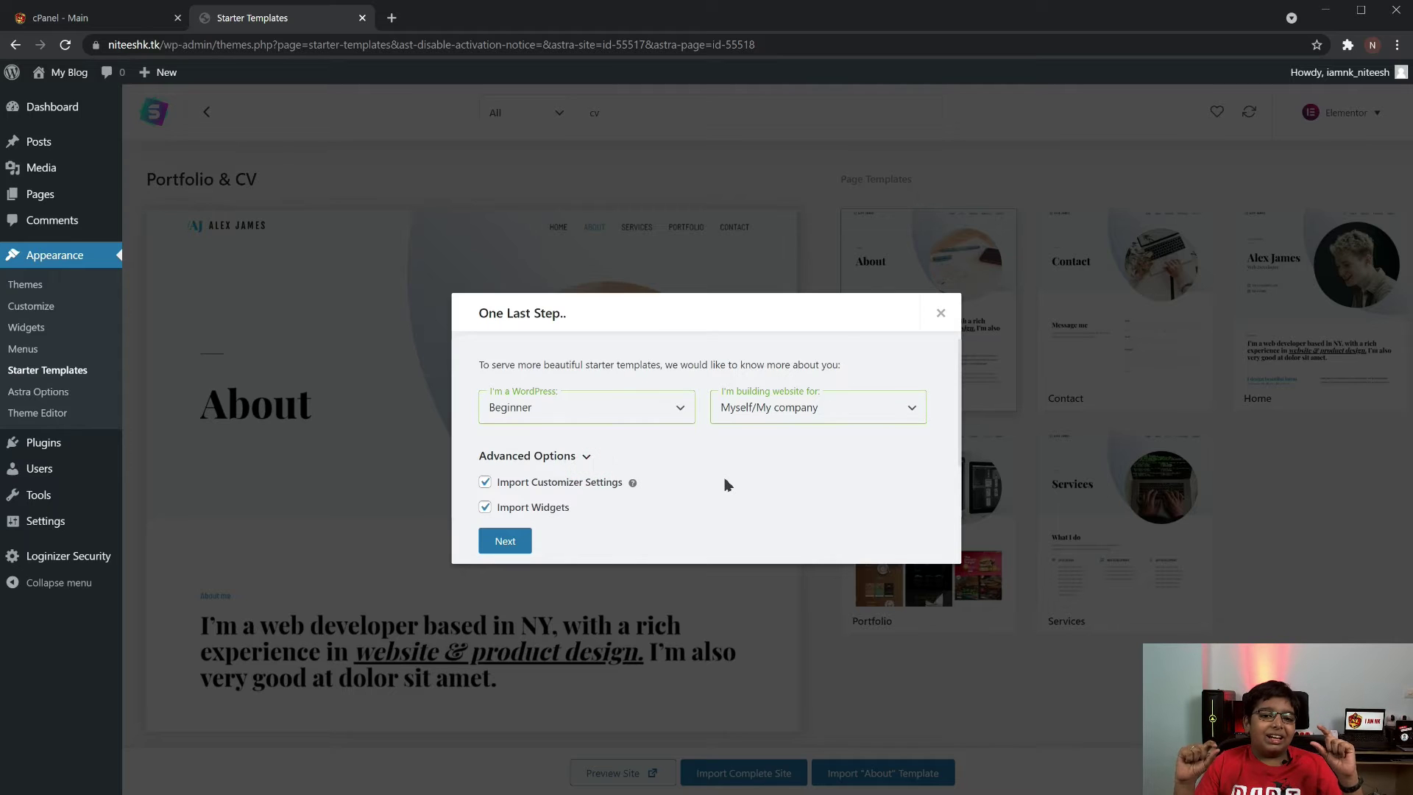
pyautogui.scroll(-1, 726, 484)
# Continue, skip the contact details to run the import, then view the imported site
pyautogui.click(496, 542)
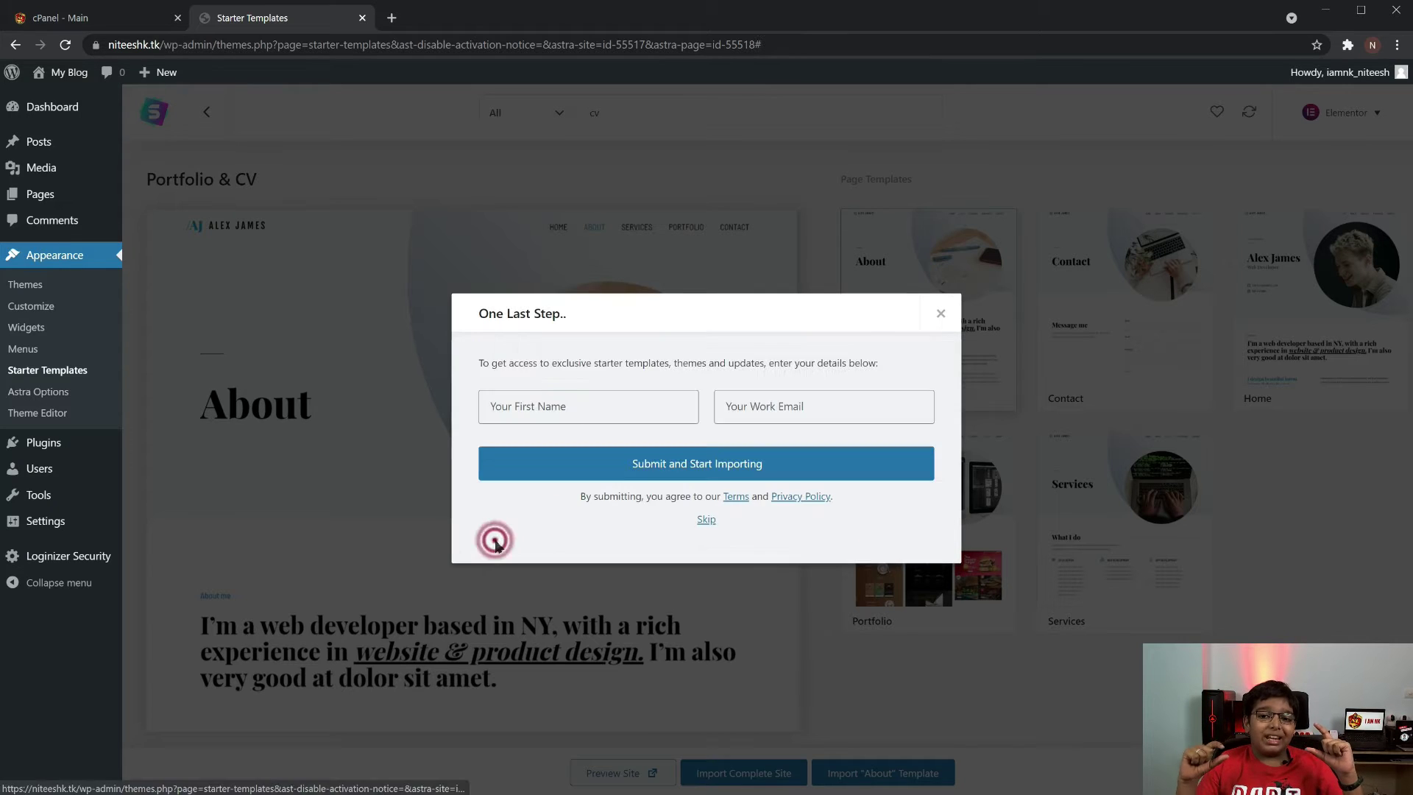
pyautogui.click(705, 520)
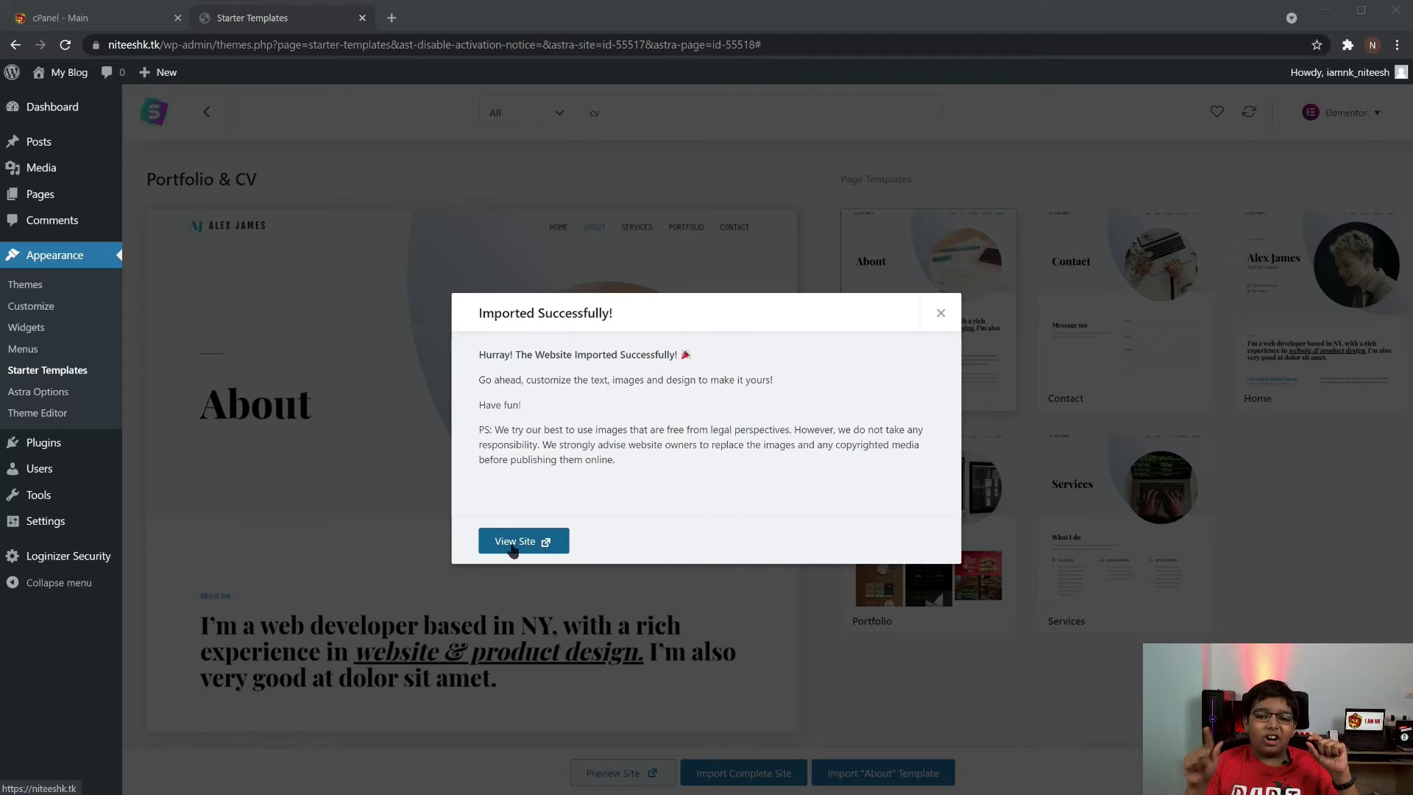
pyautogui.click(525, 540)
pyautogui.scroll(-13, 565, 360)
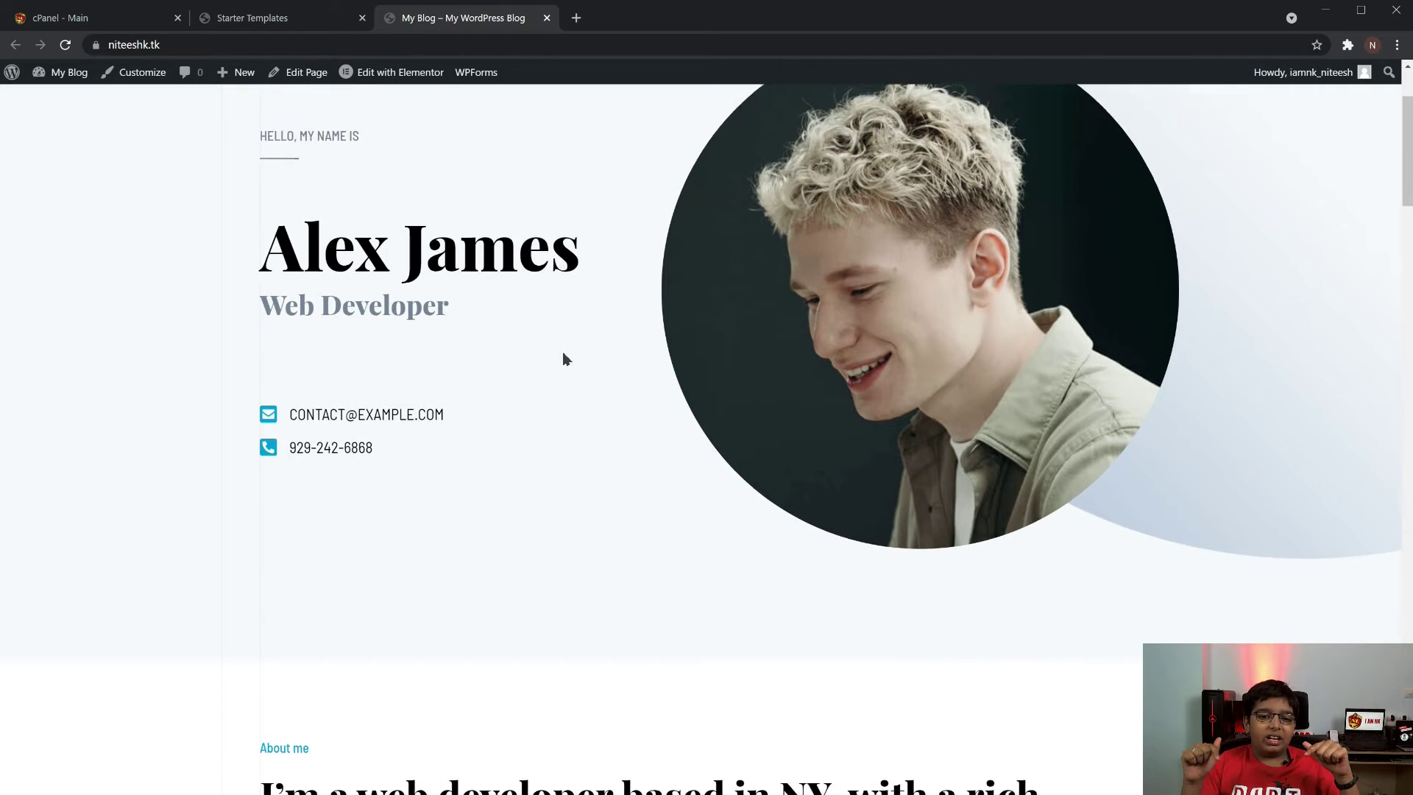
pyautogui.scroll(-15, 600, 370)
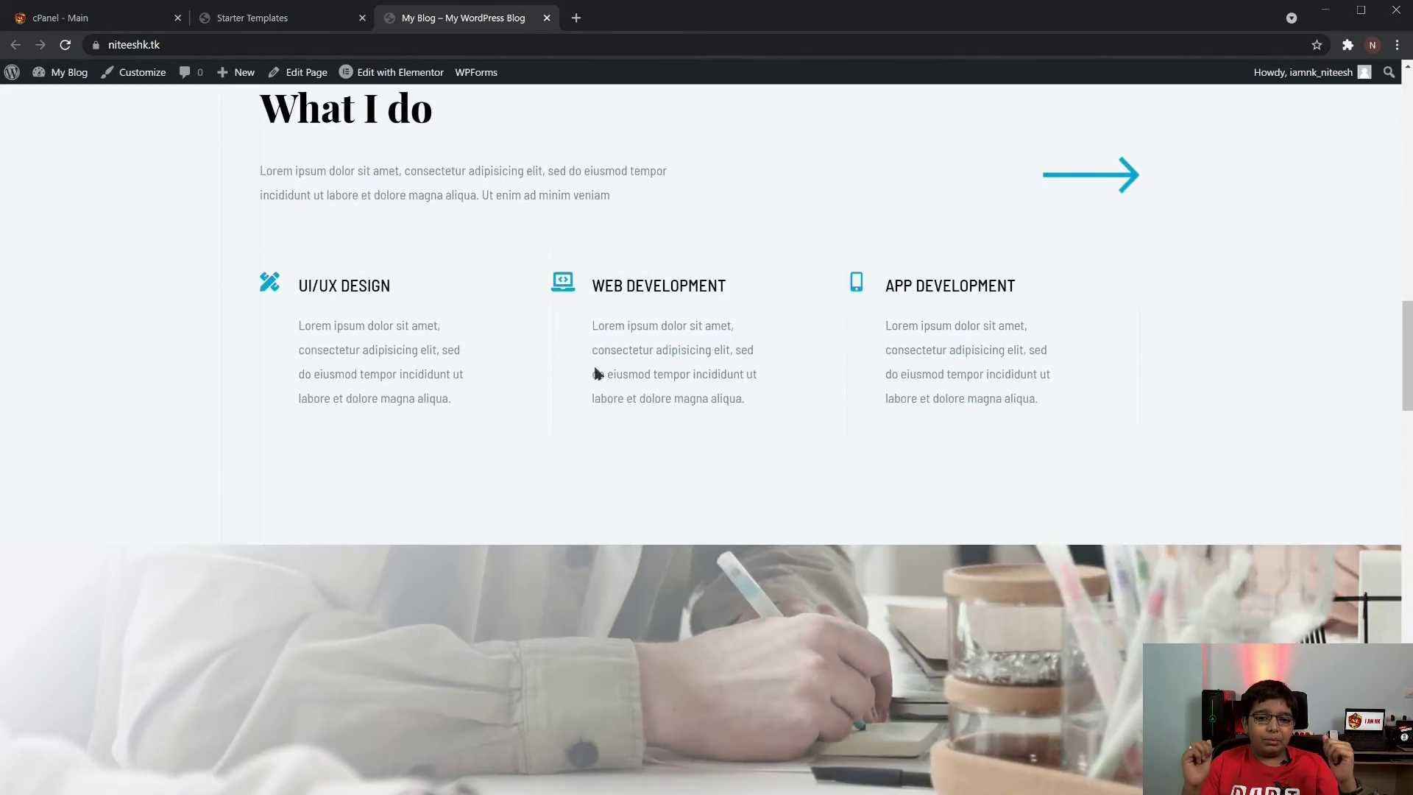
pyautogui.scroll(-5, 594, 376)
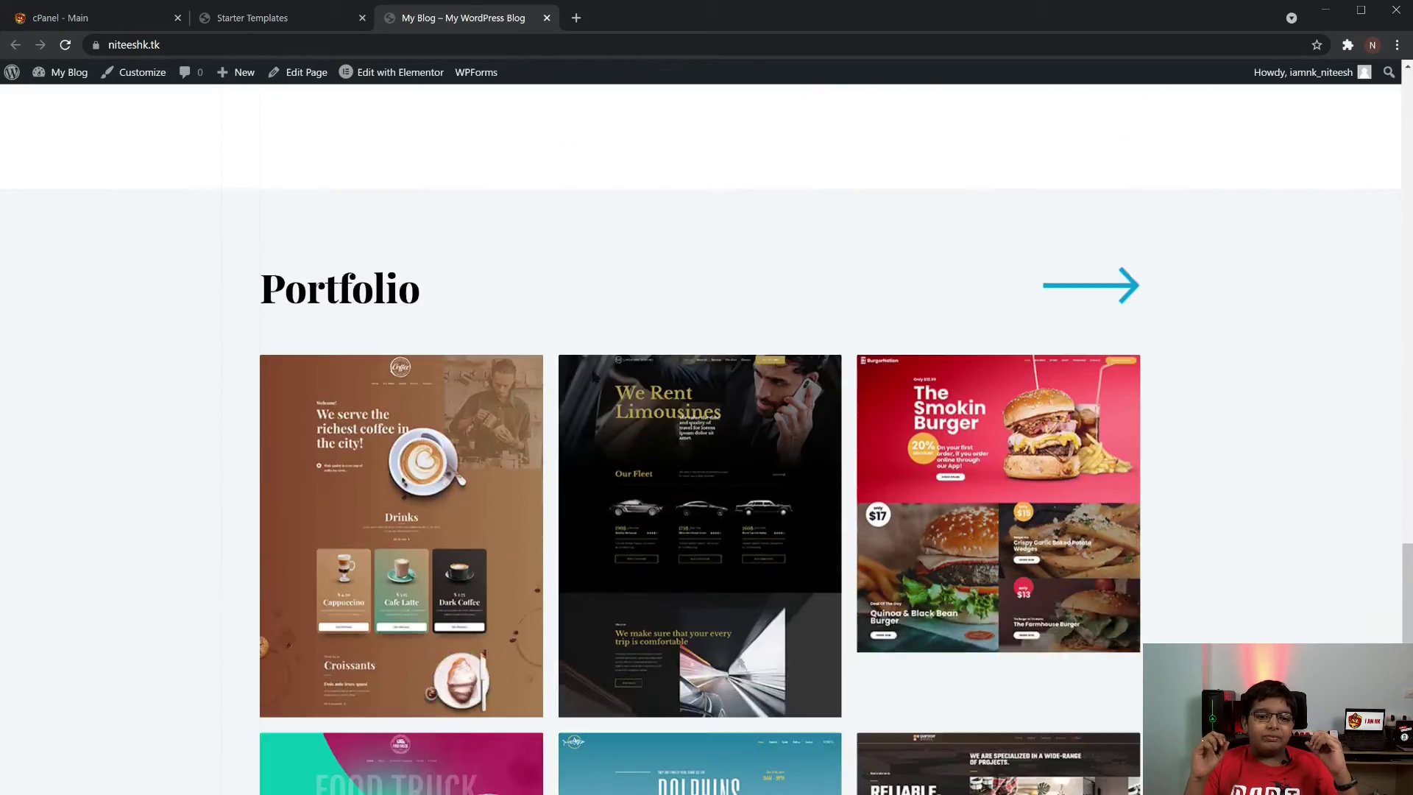
pyautogui.scroll(15, 595, 377)
pyautogui.scroll(12, 595, 378)
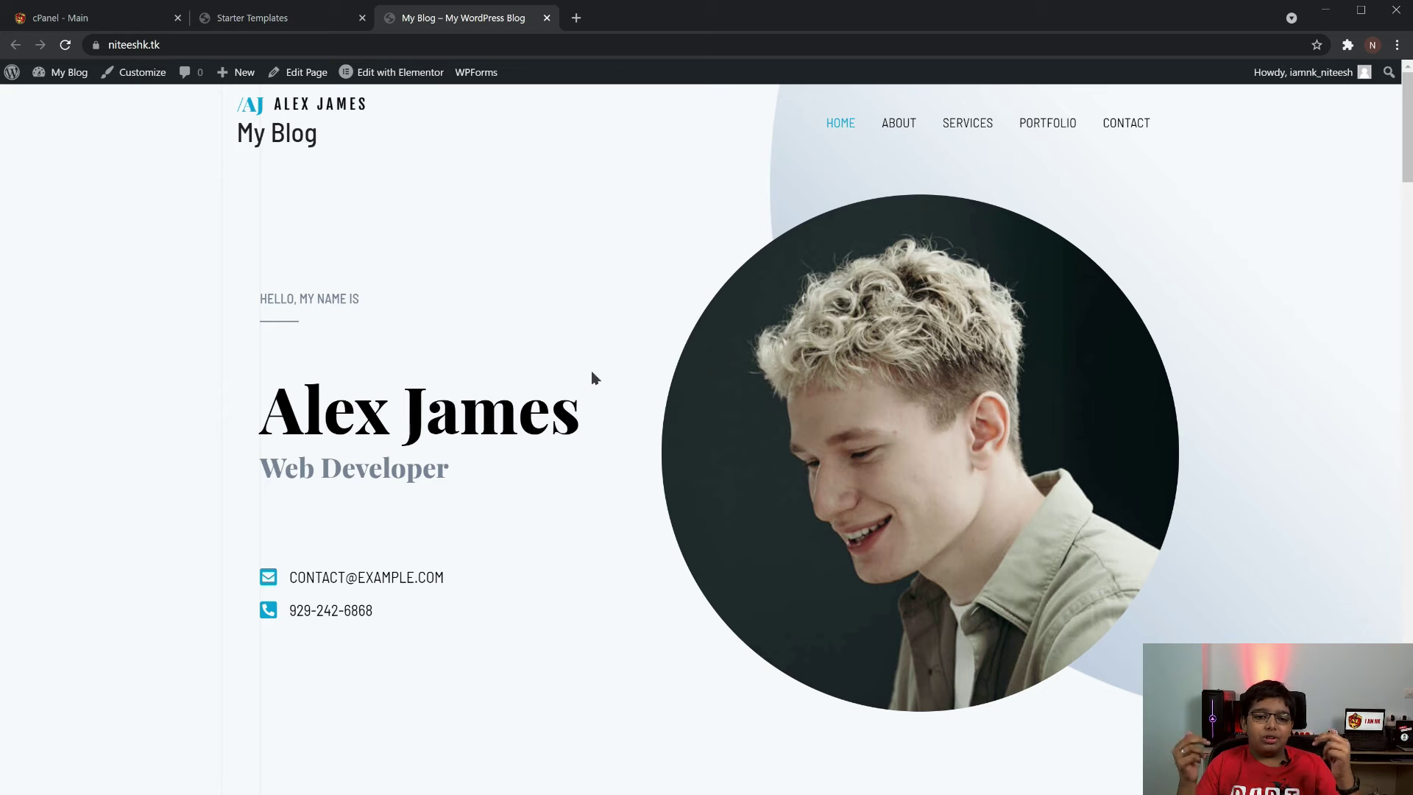
pyautogui.moveTo(417, 79)
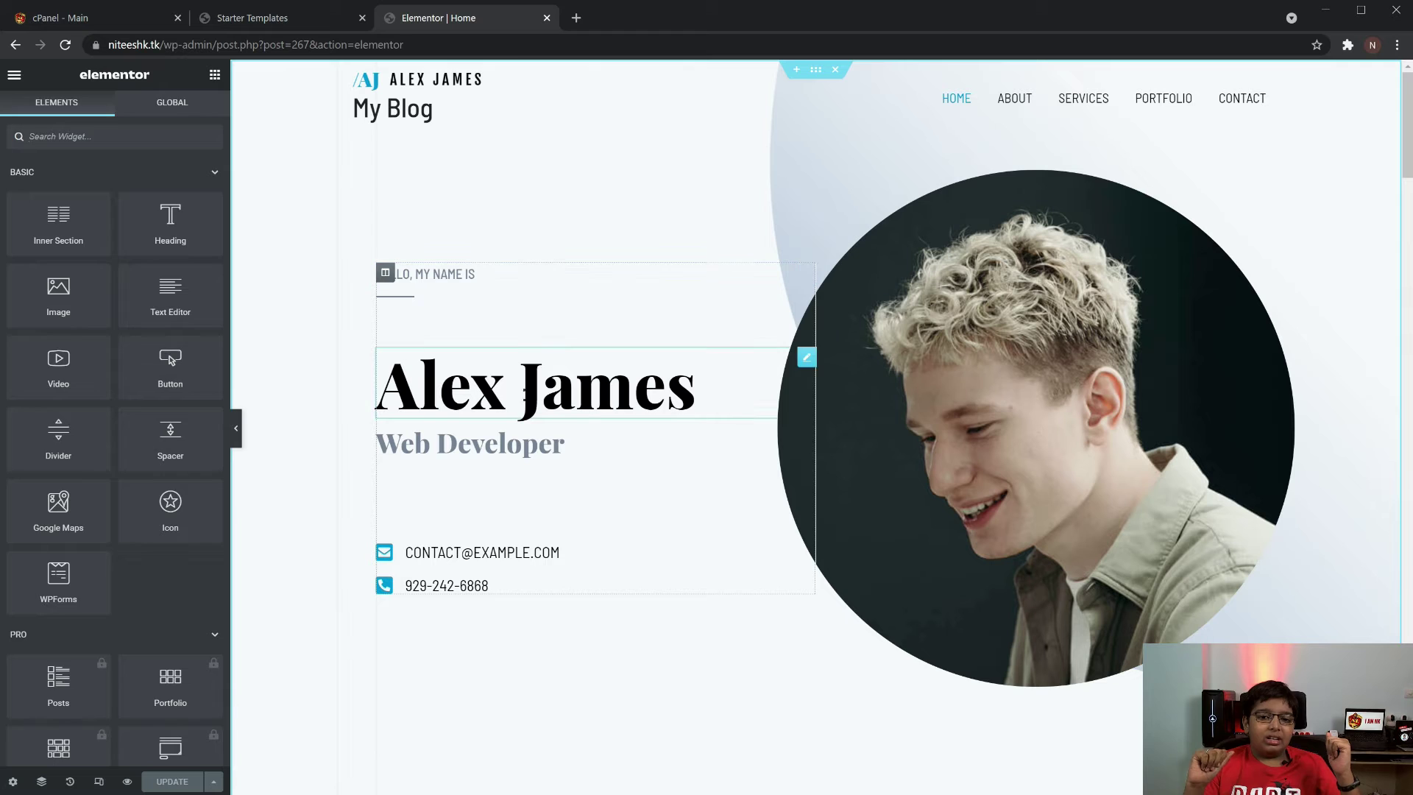
# Replace the 'Alex James' hero heading with the owner's name
pyautogui.click(754, 387)
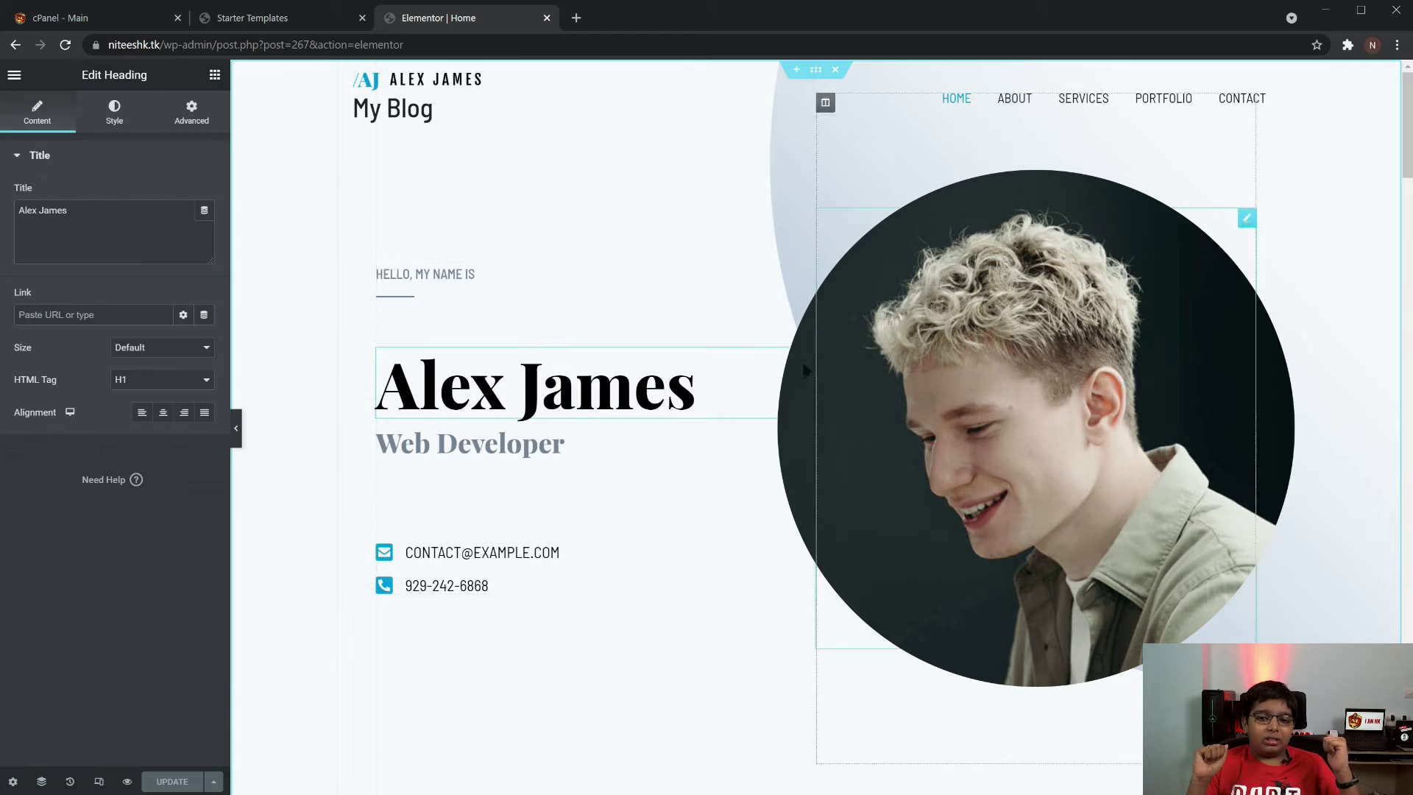
pyautogui.tripleClick(97, 207)
pyautogui.write('Niteesh Krishna')
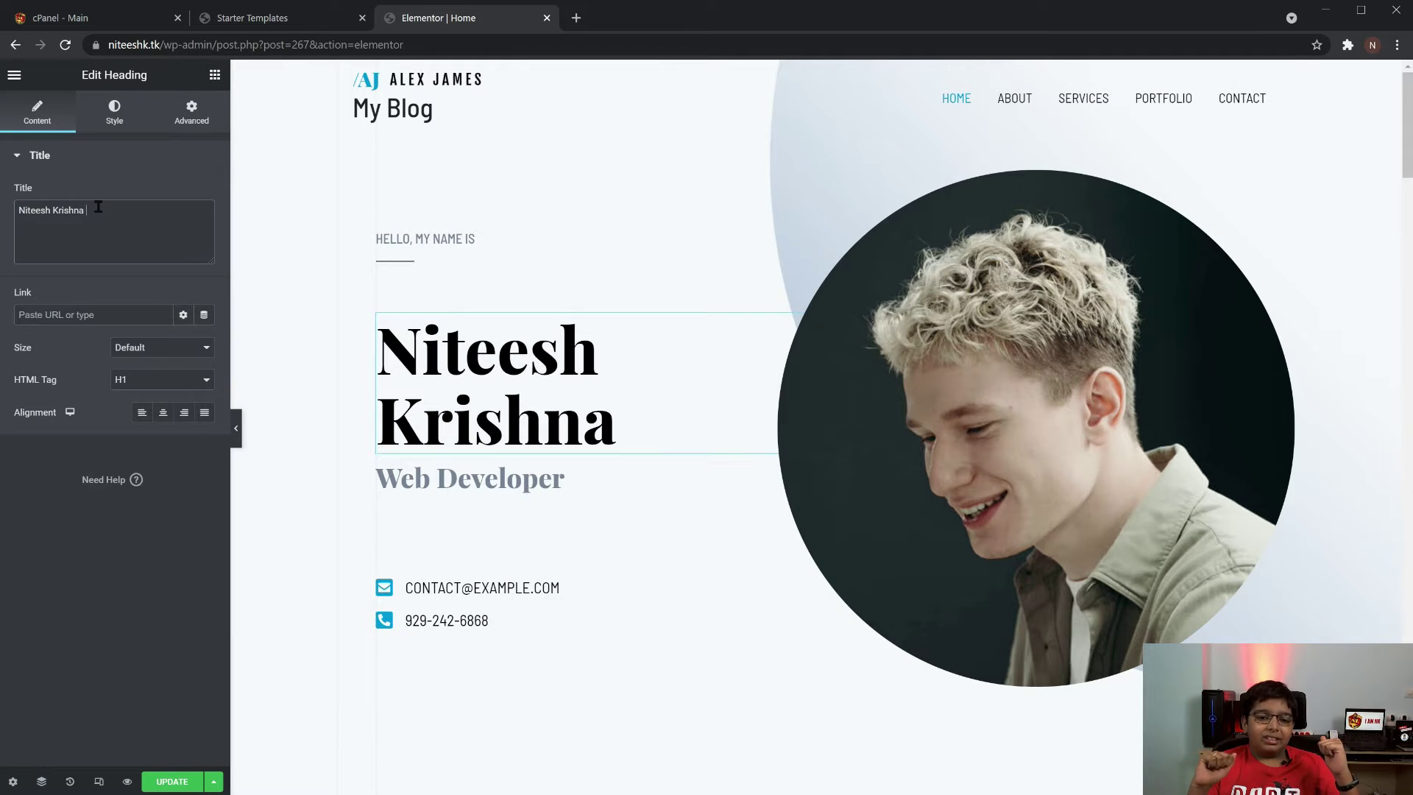
# In the contact Icon List, replace the sample e-mail and phone with the owner's own
pyautogui.click(483, 590)
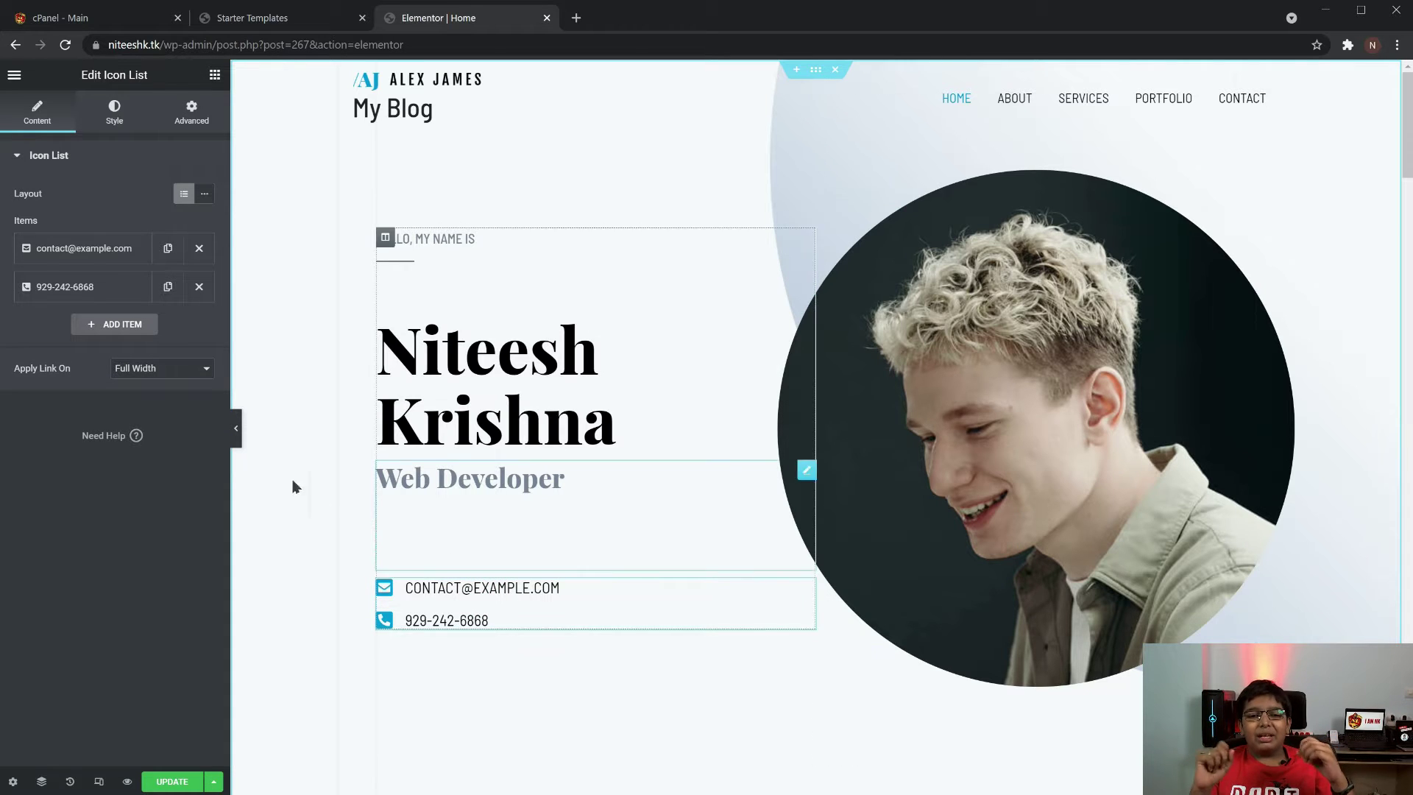
pyautogui.click(52, 251)
pyautogui.tripleClick(74, 303)
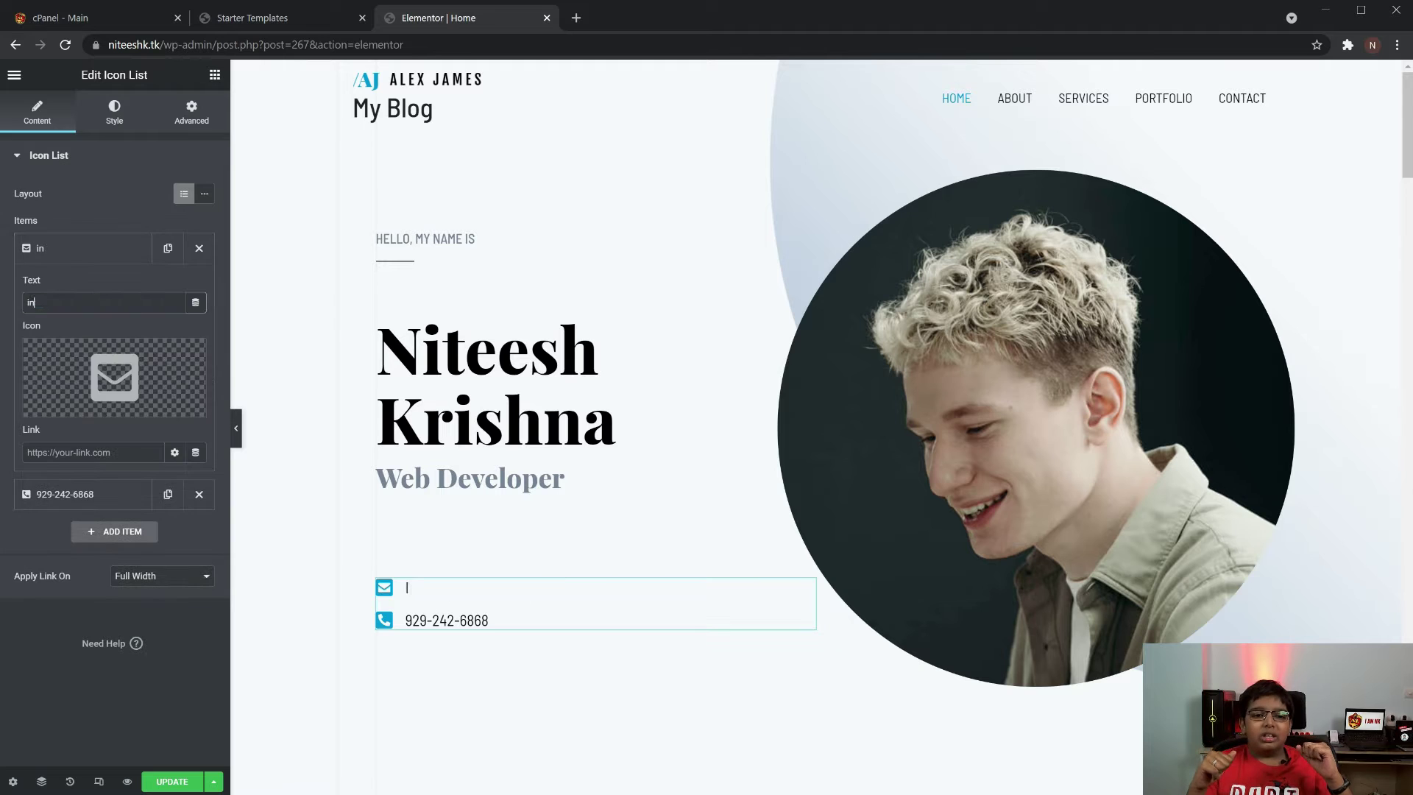
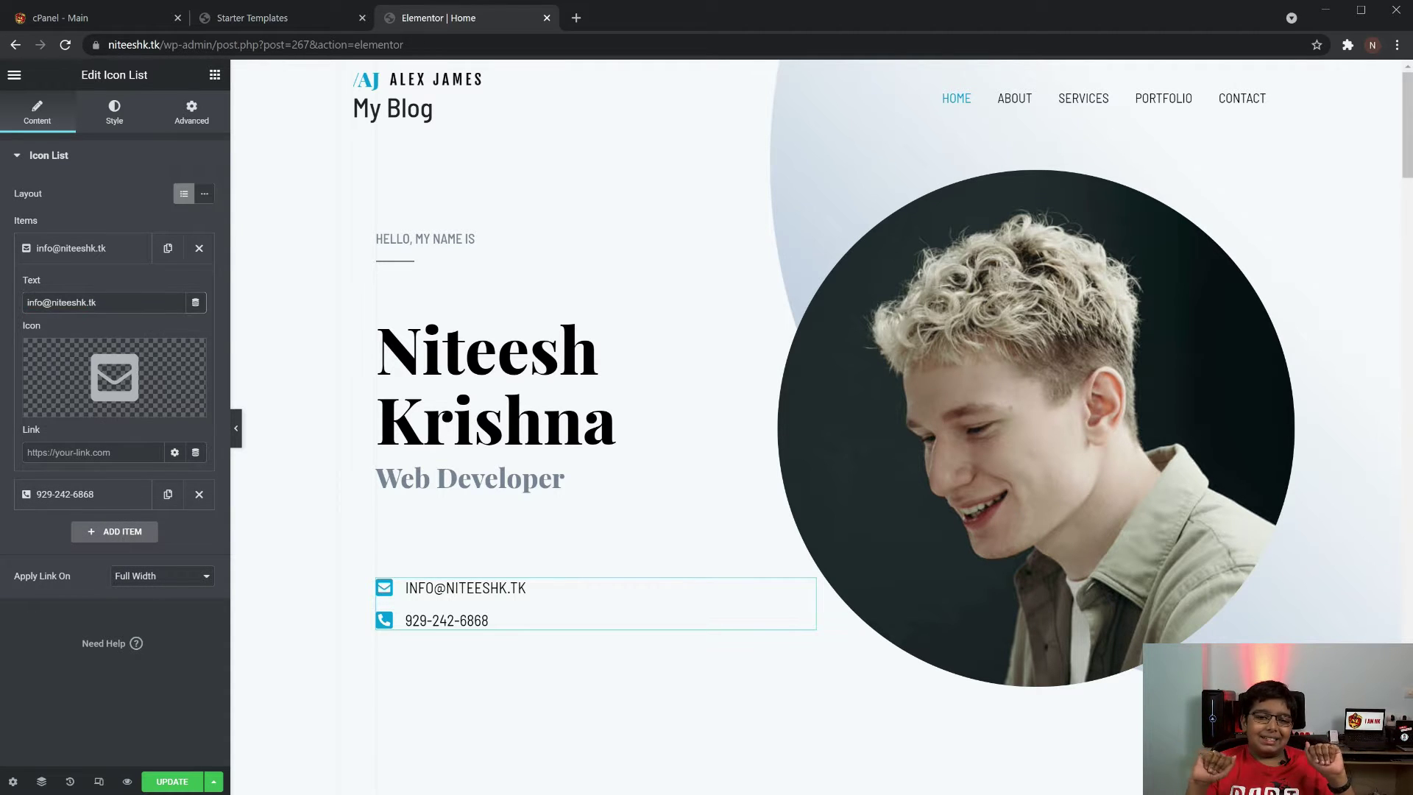
pyautogui.click(73, 494)
pyautogui.tripleClick(88, 341)
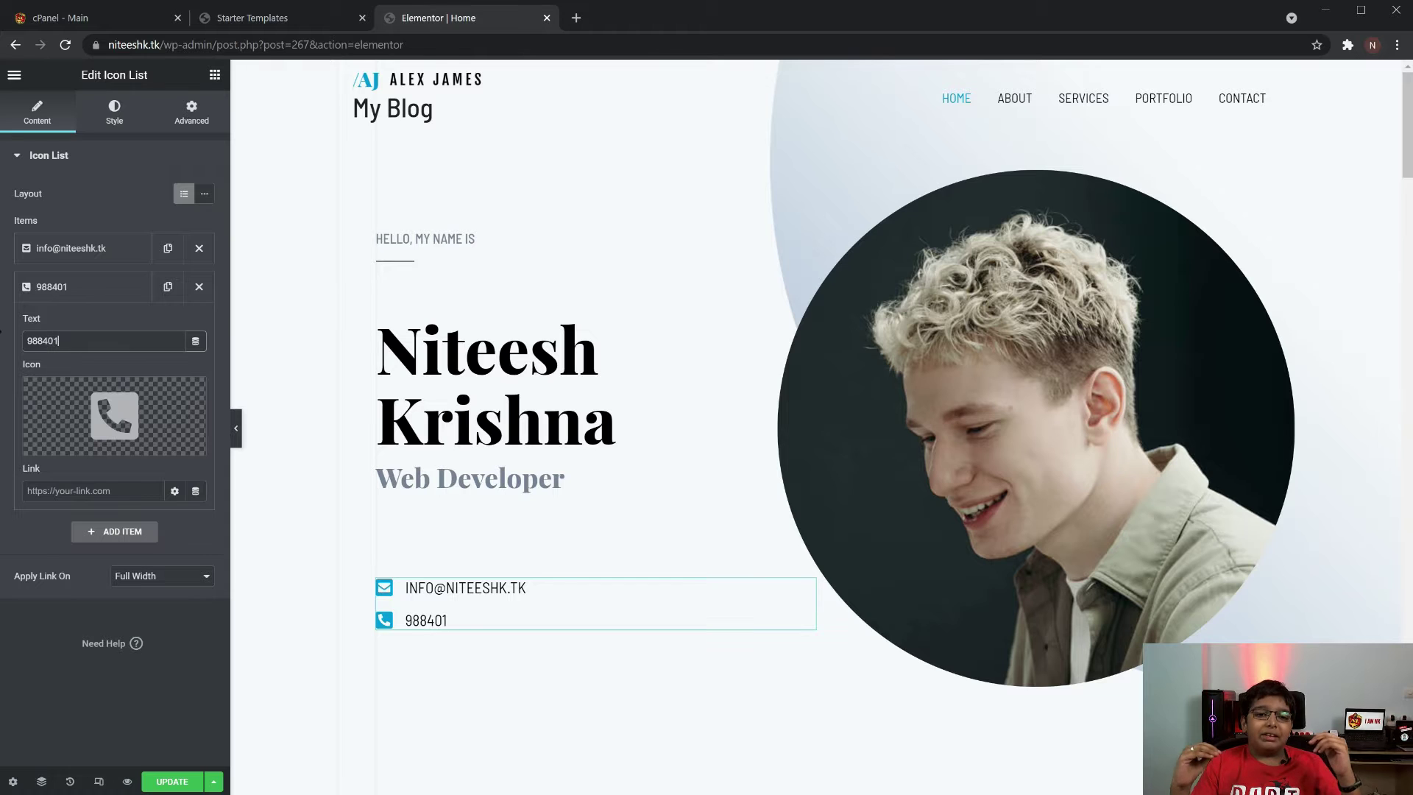
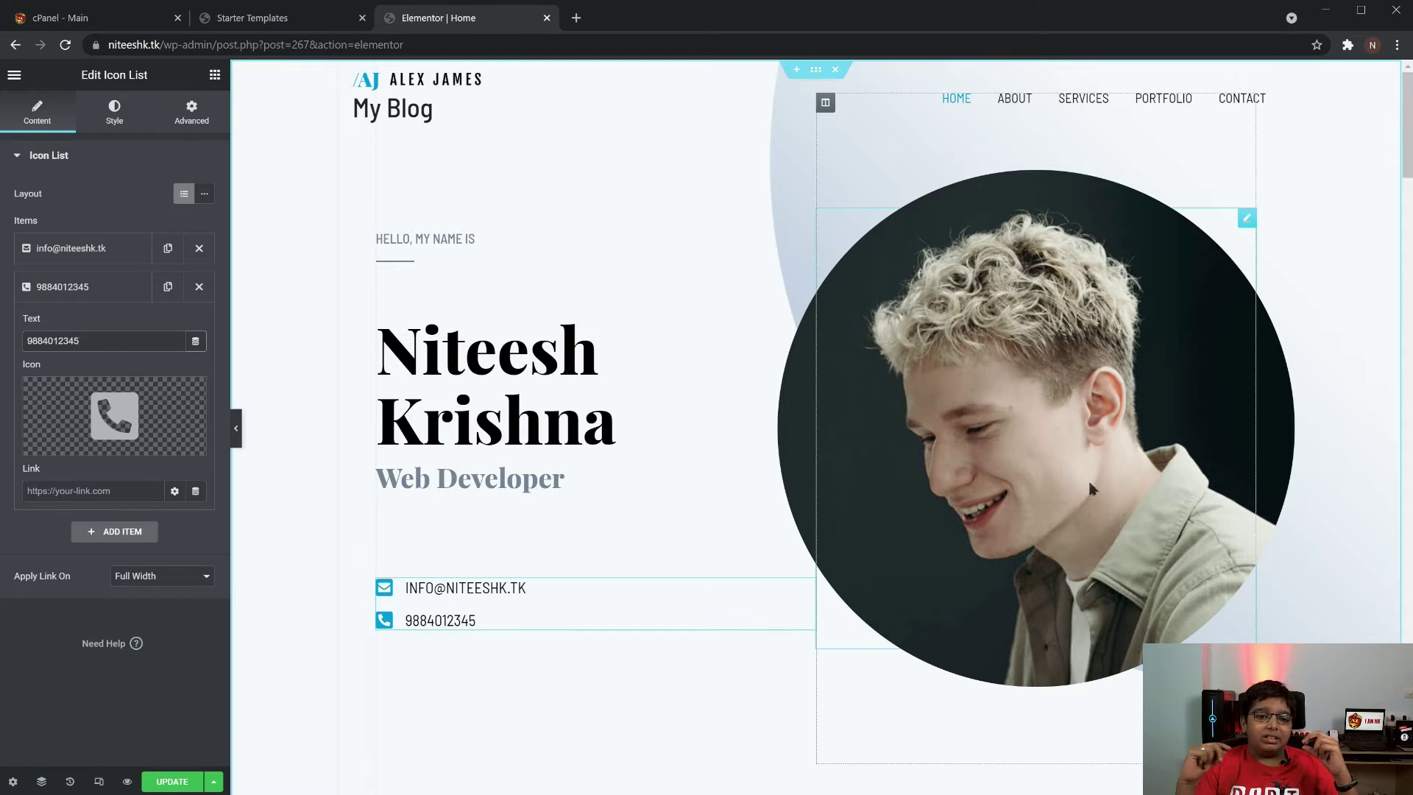
# Try uploading DSC_4603-min.JPG as the hero portrait, then go to cPanel after the upload error
pyautogui.click(1247, 217)
pyautogui.moveTo(135, 278)
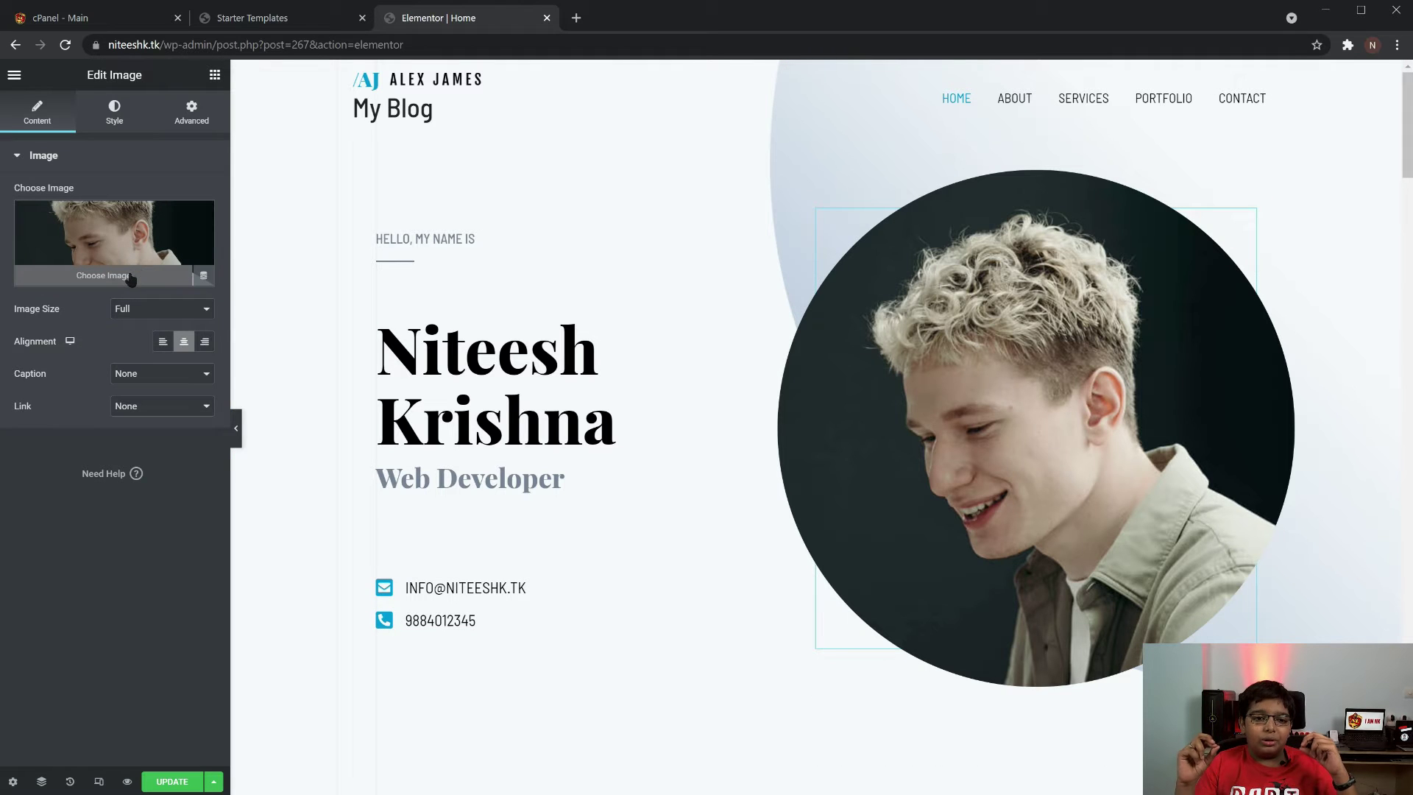
pyautogui.click(139, 282)
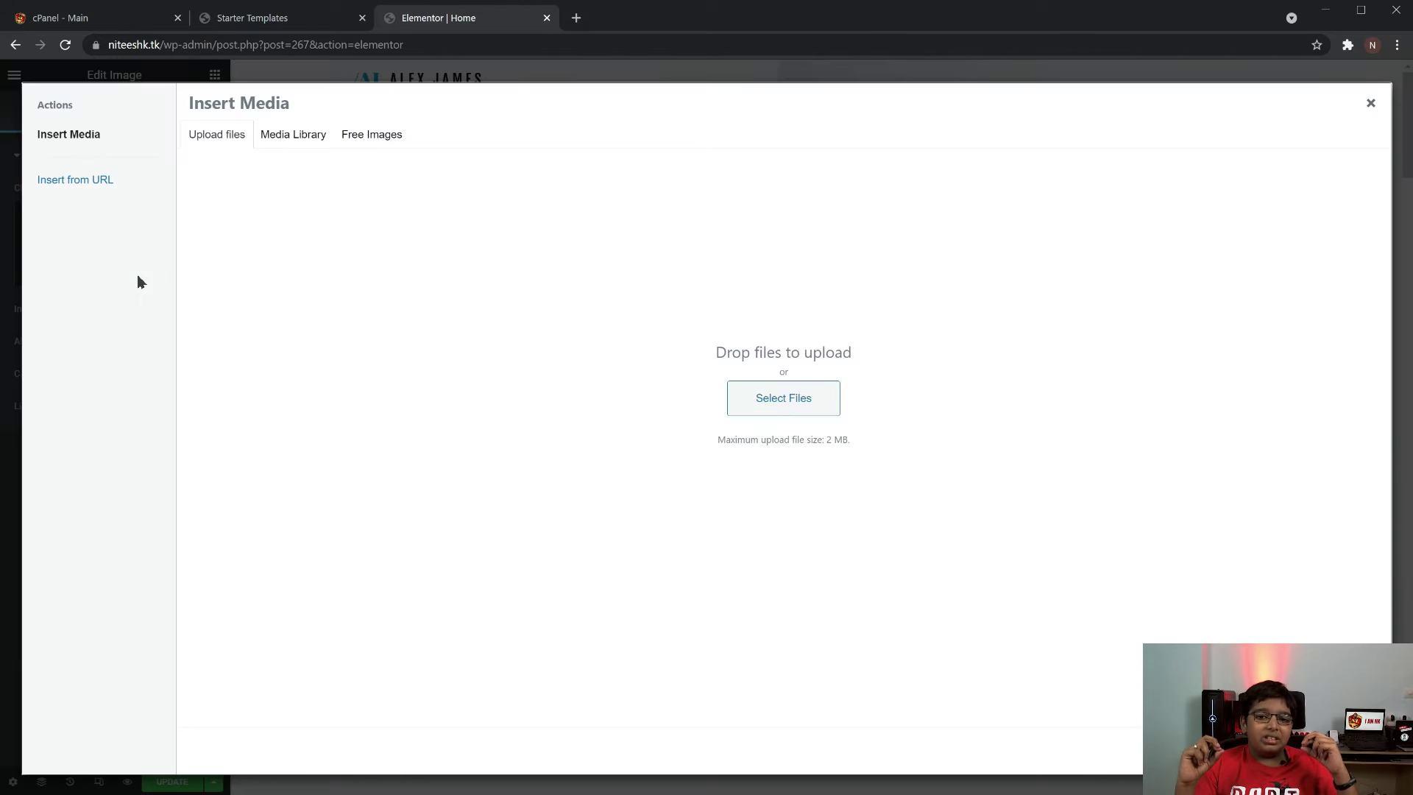
pyautogui.click(783, 397)
pyautogui.click(364, 114)
pyautogui.click(480, 340)
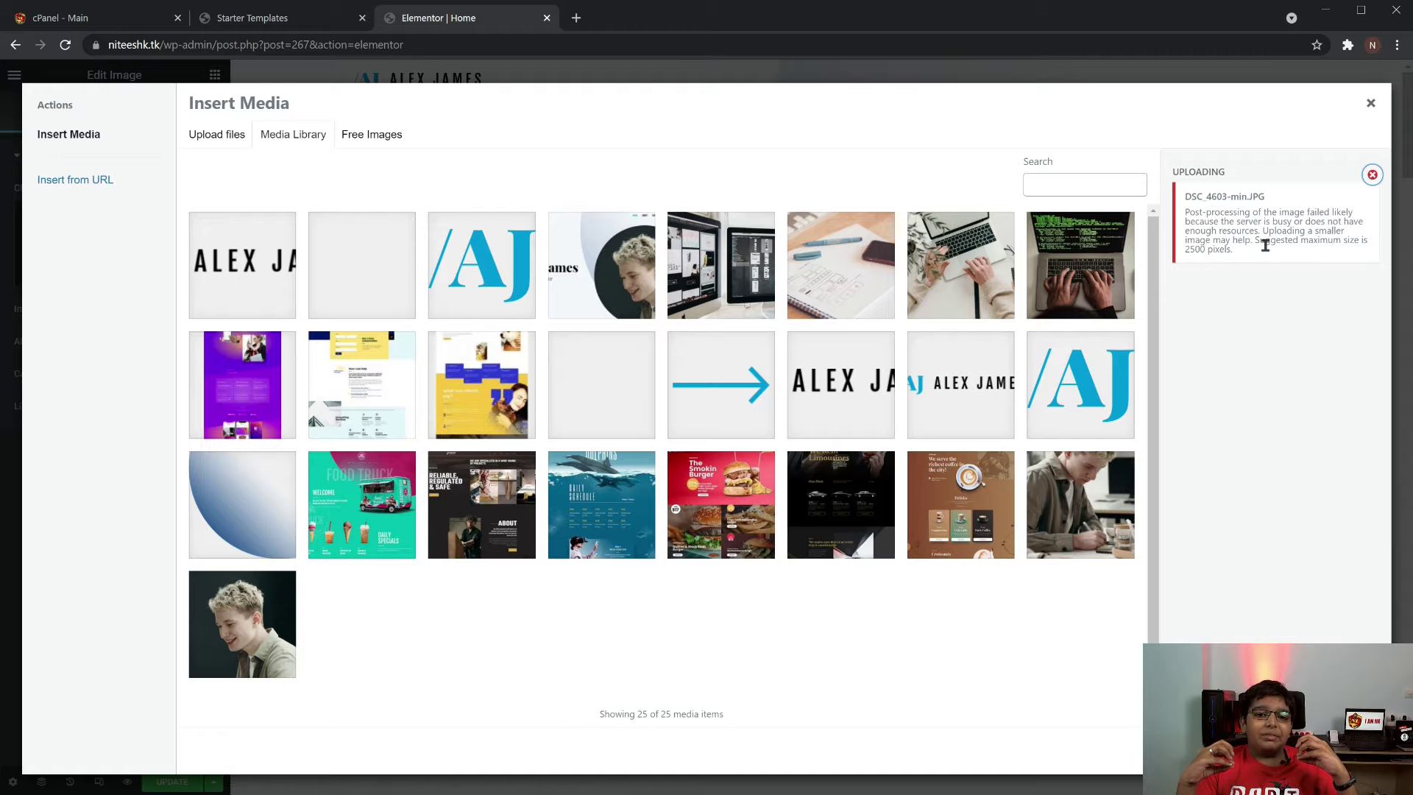
pyautogui.hotkey('ctrl', '1')
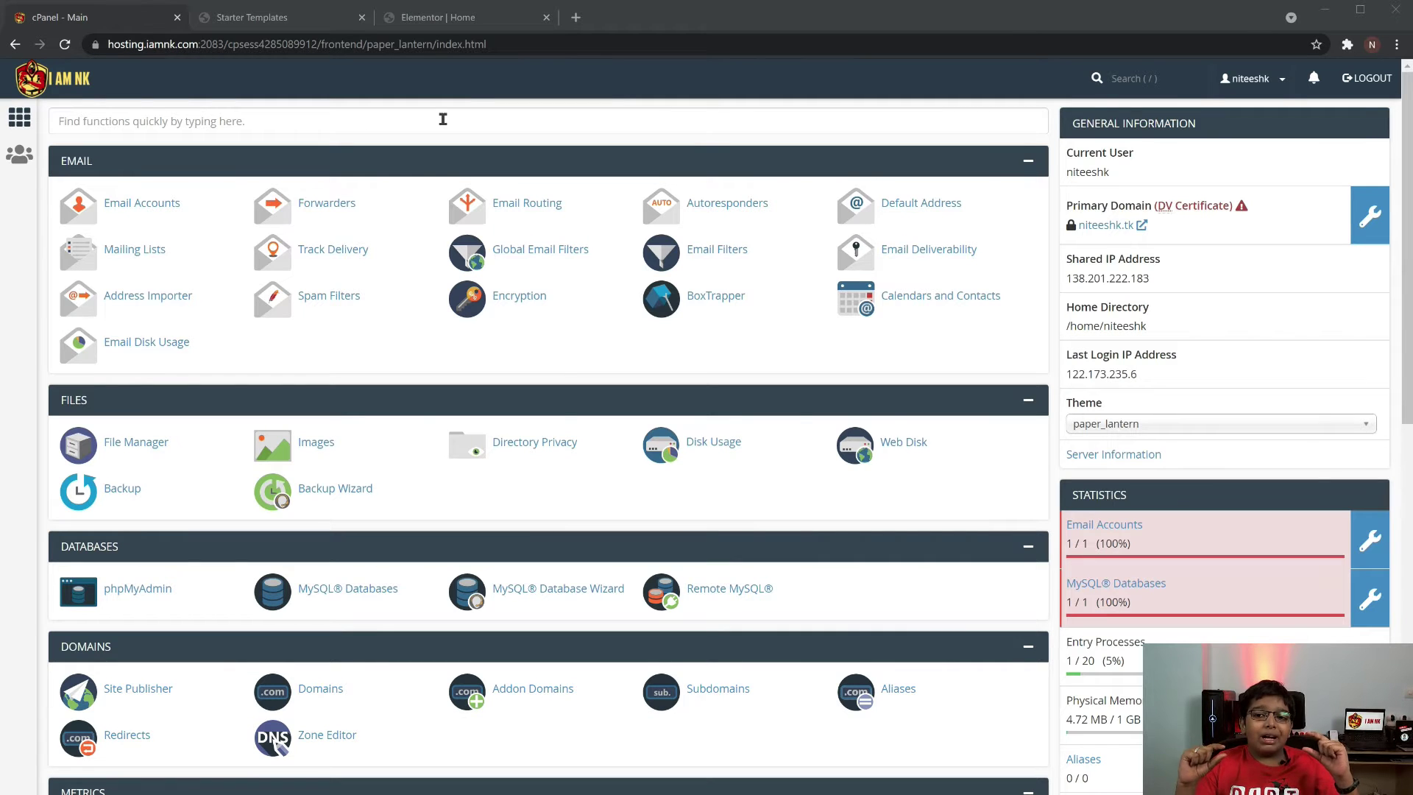
# Open the MultiPHP INI Editor and load the niteeshk.tk domain's settings
pyautogui.click(443, 119)
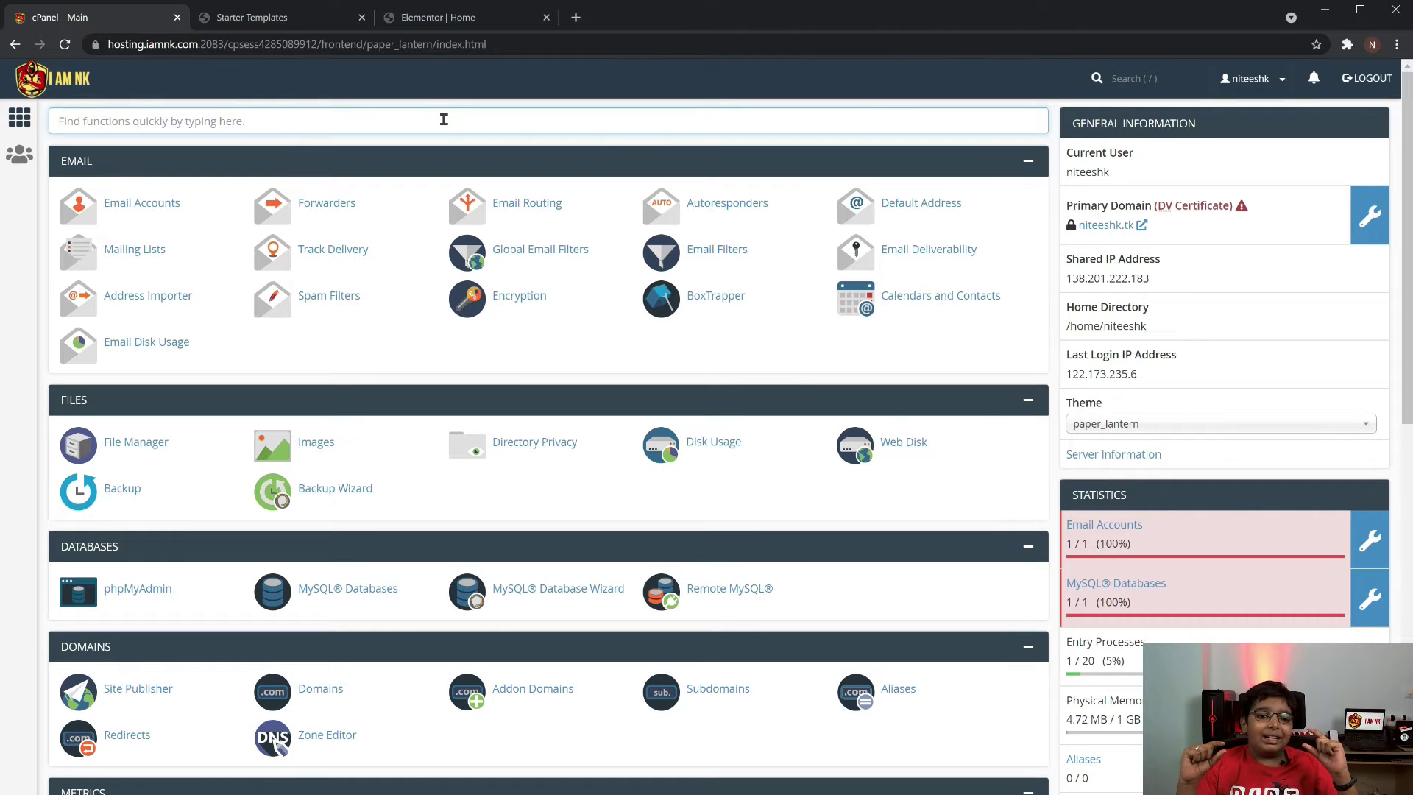
pyautogui.write('php')
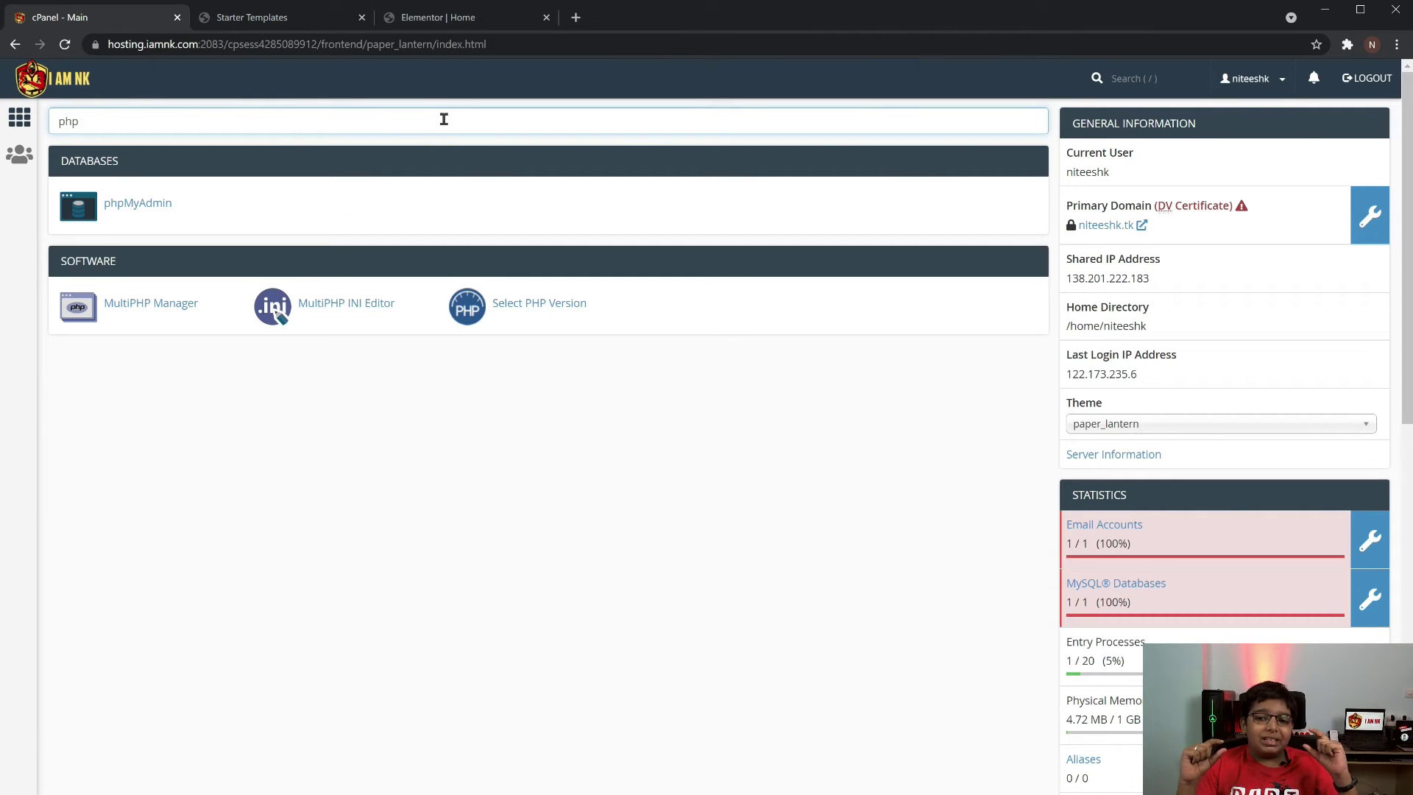
pyautogui.click(321, 304)
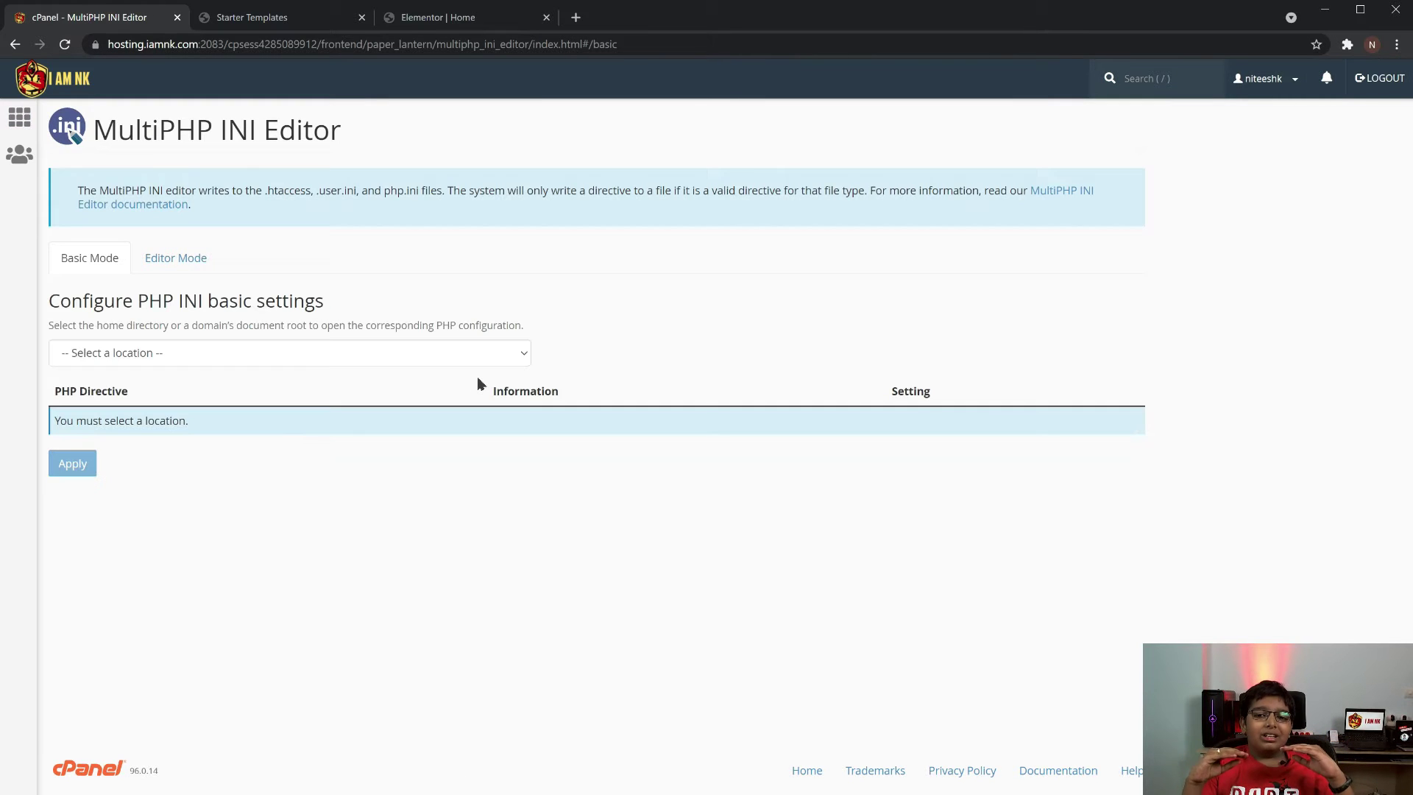
pyautogui.click(301, 361)
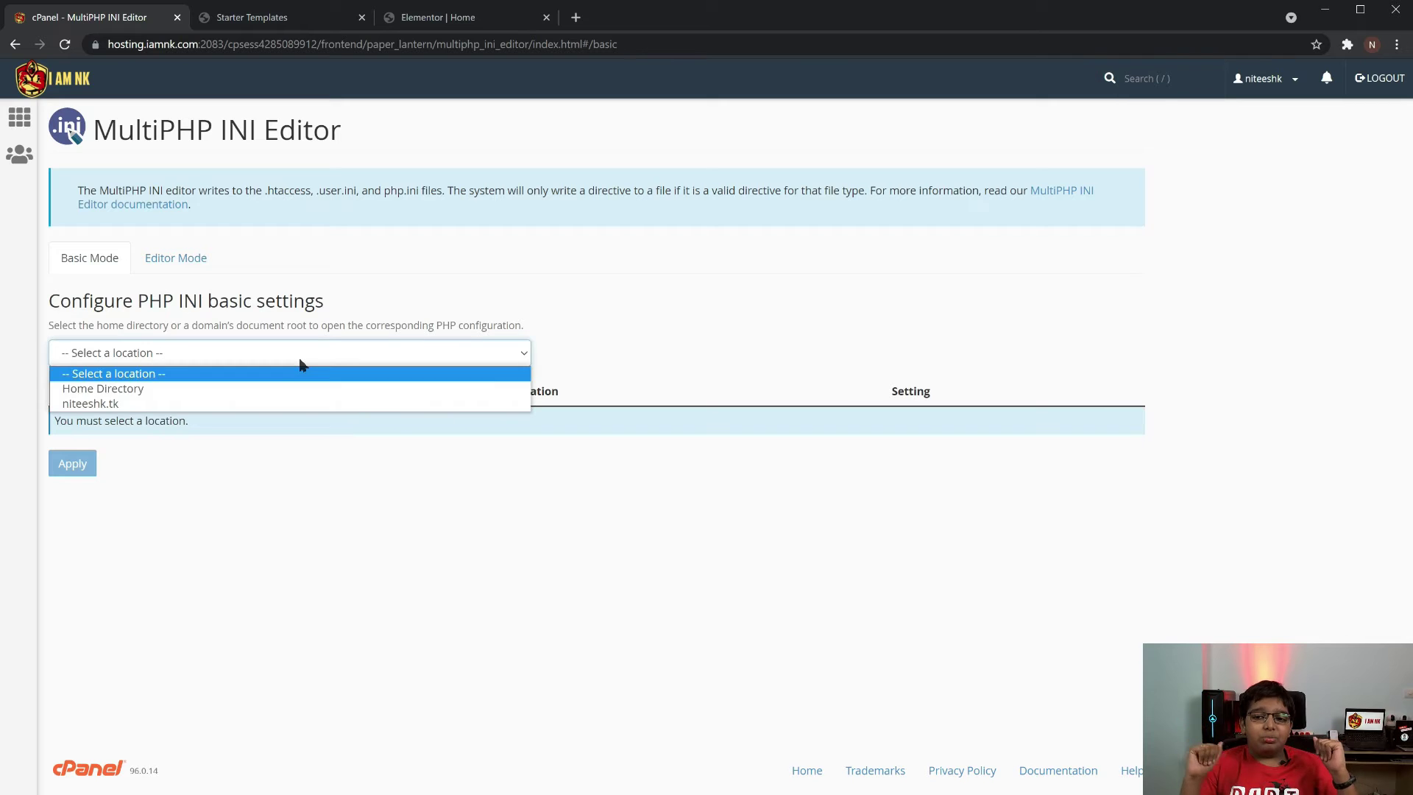
pyautogui.click(267, 404)
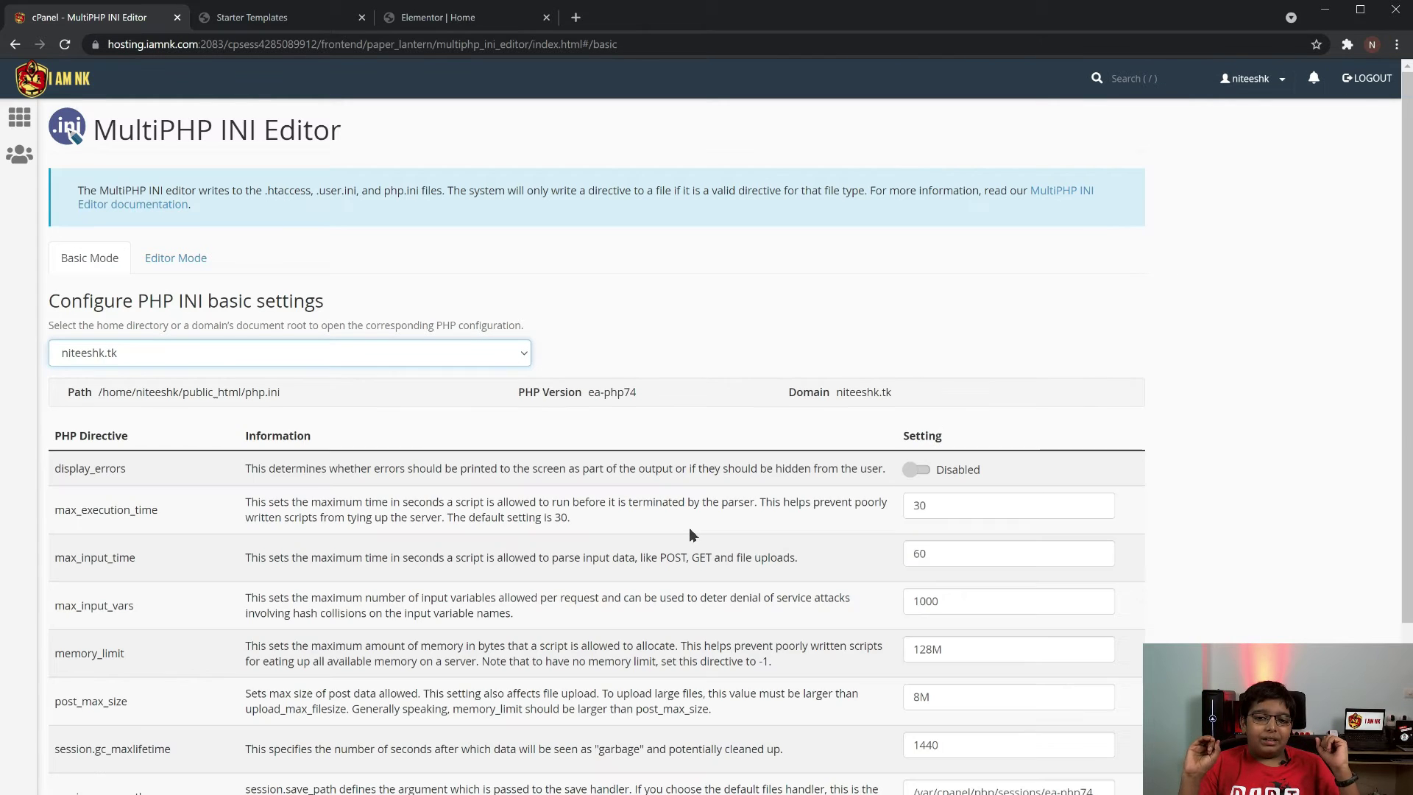
# Set max_execution_time to 300 and max_input_time to 600
pyautogui.scroll(-1, 828, 551)
pyautogui.scroll(-1, 828, 550)
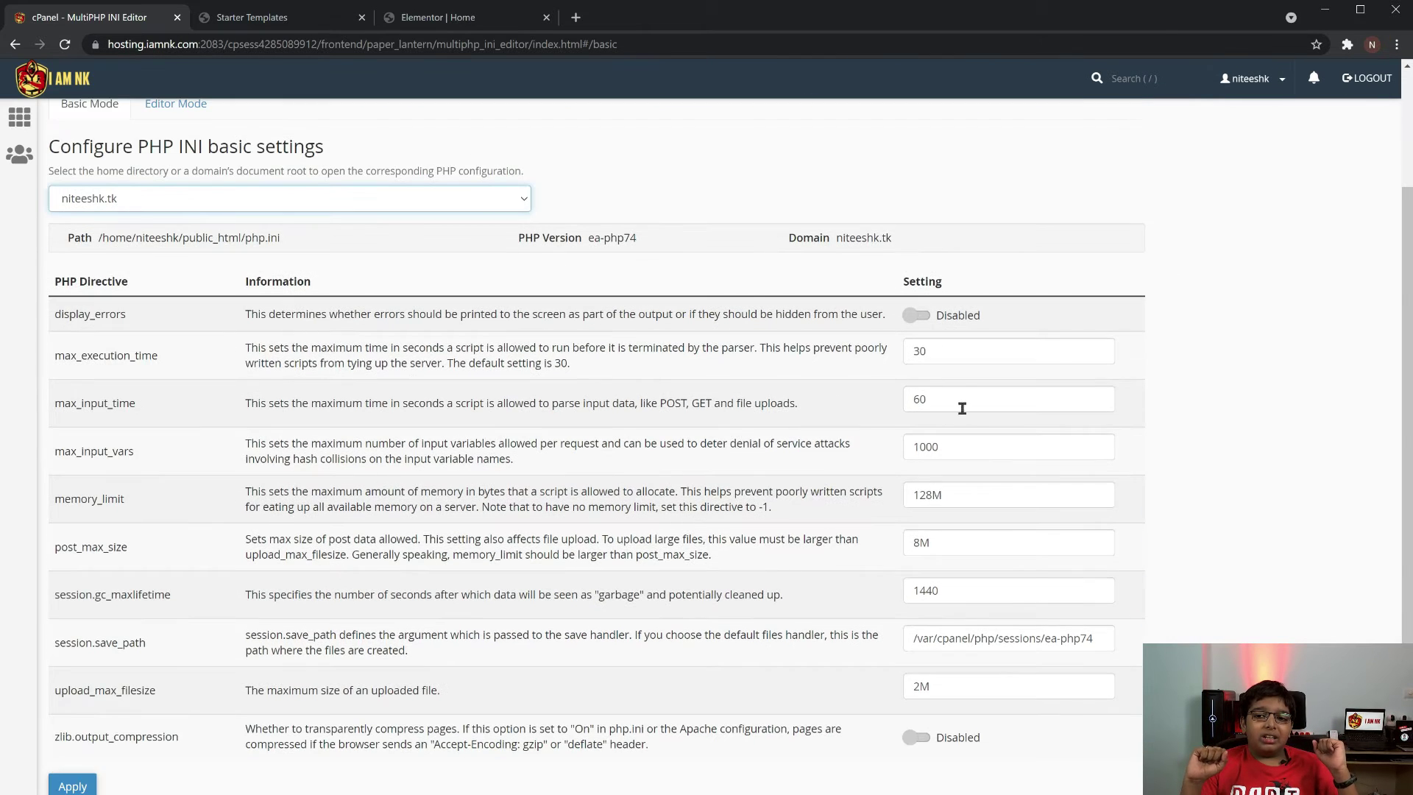
pyautogui.click(965, 353)
pyautogui.write('0')
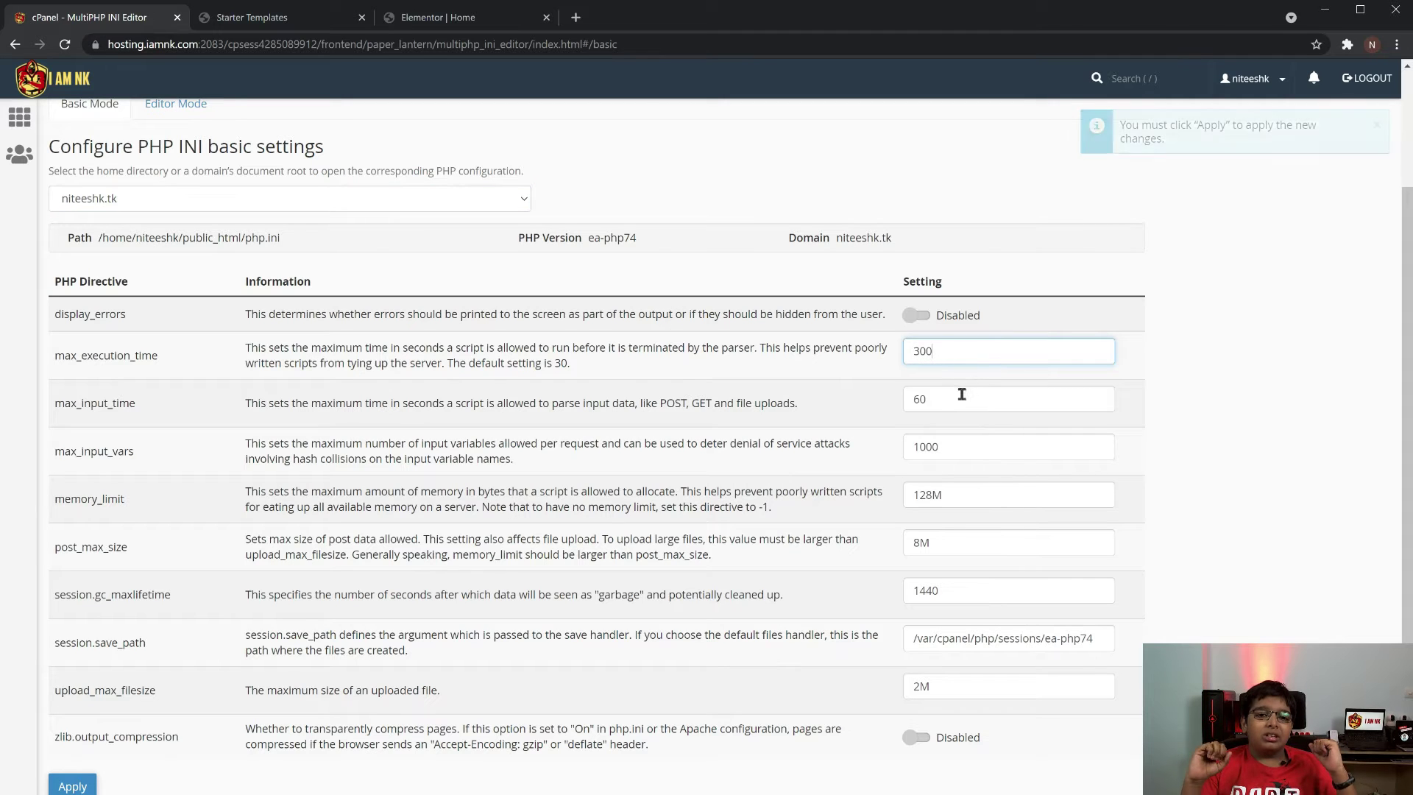
pyautogui.click(959, 397)
pyautogui.write('0')
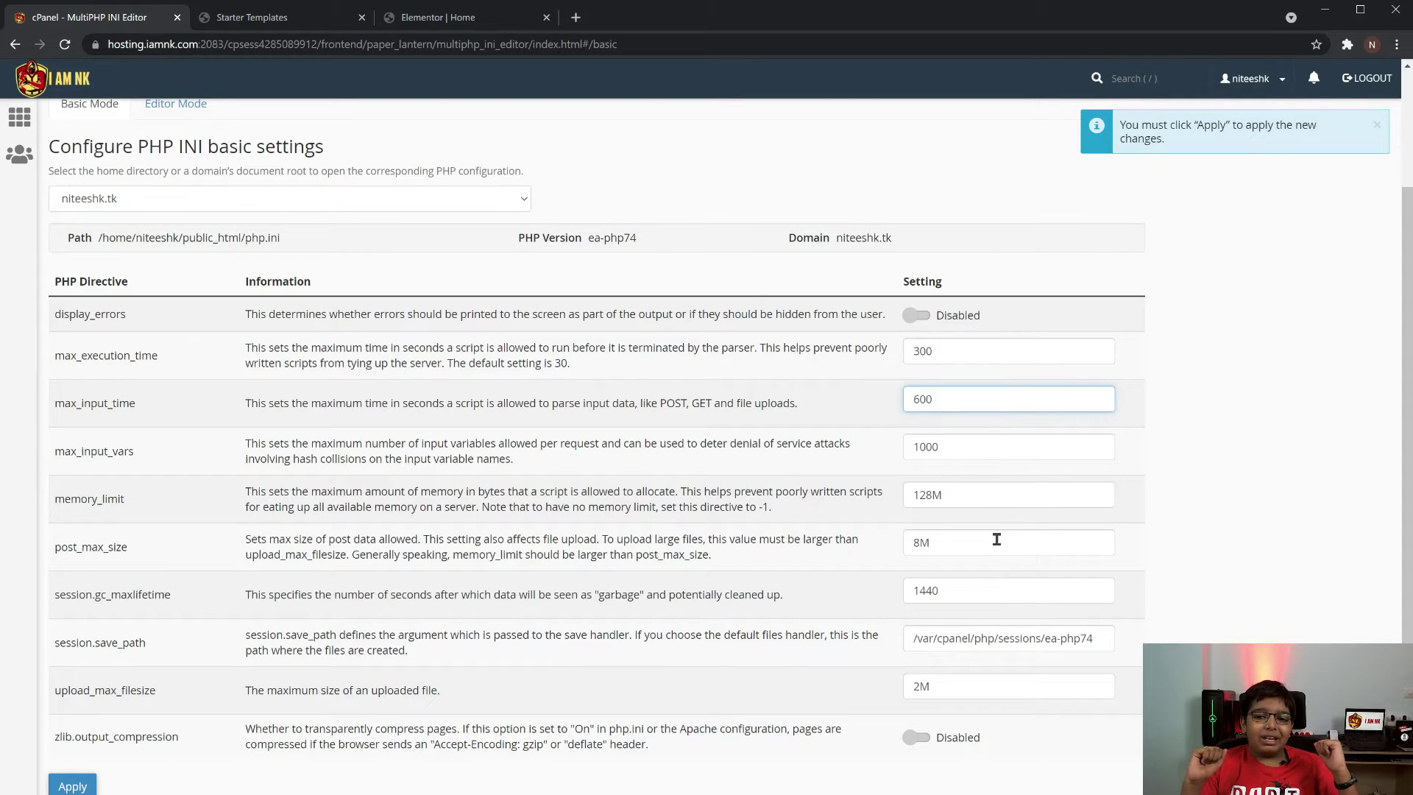
# Set post_max_size and upload_max_filesize to 32M and apply the settings
pyautogui.moveTo(920, 542); pyautogui.dragTo(888, 548)
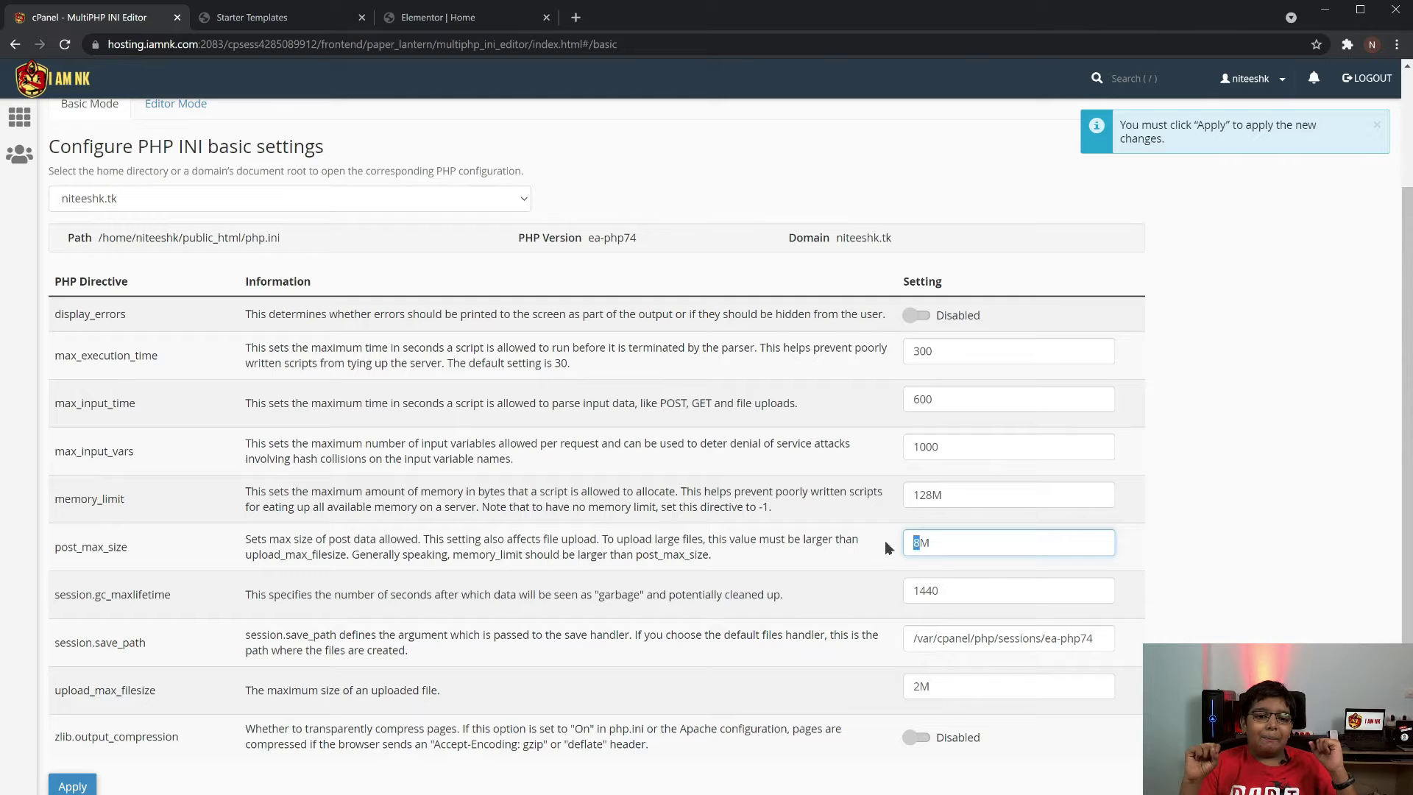
pyautogui.write('32')
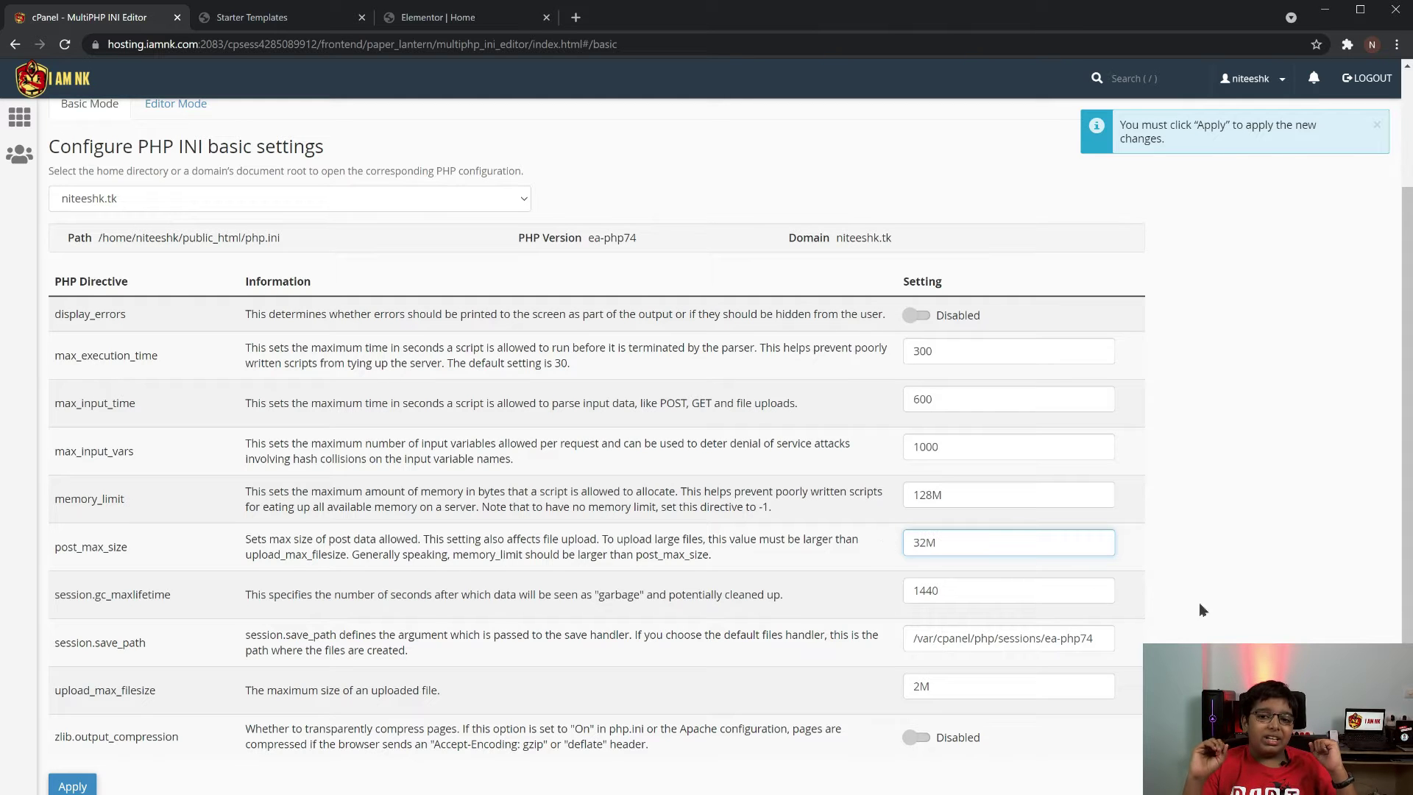
pyautogui.click(1219, 591)
pyautogui.scroll(-1, 1104, 589)
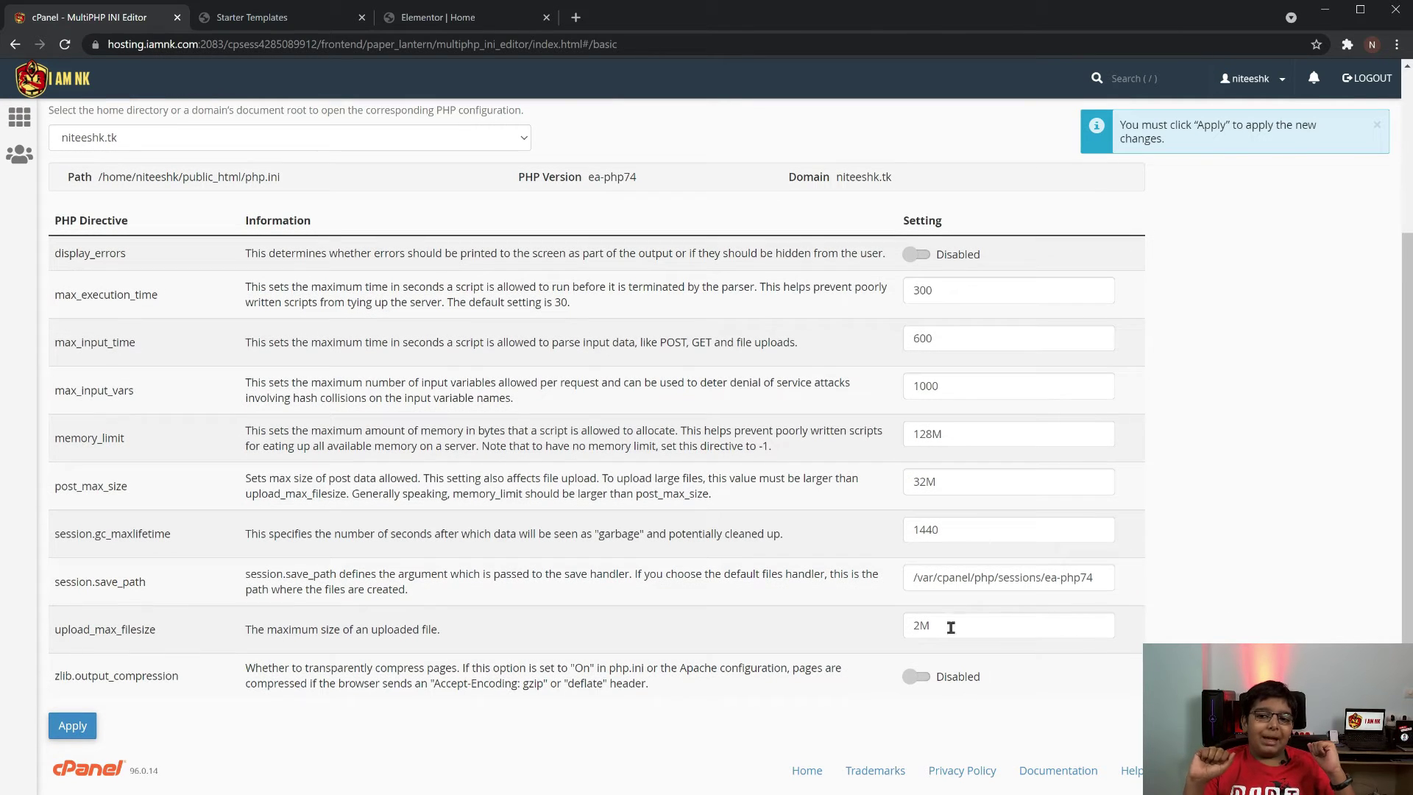
pyautogui.moveTo(922, 627); pyautogui.dragTo(875, 634)
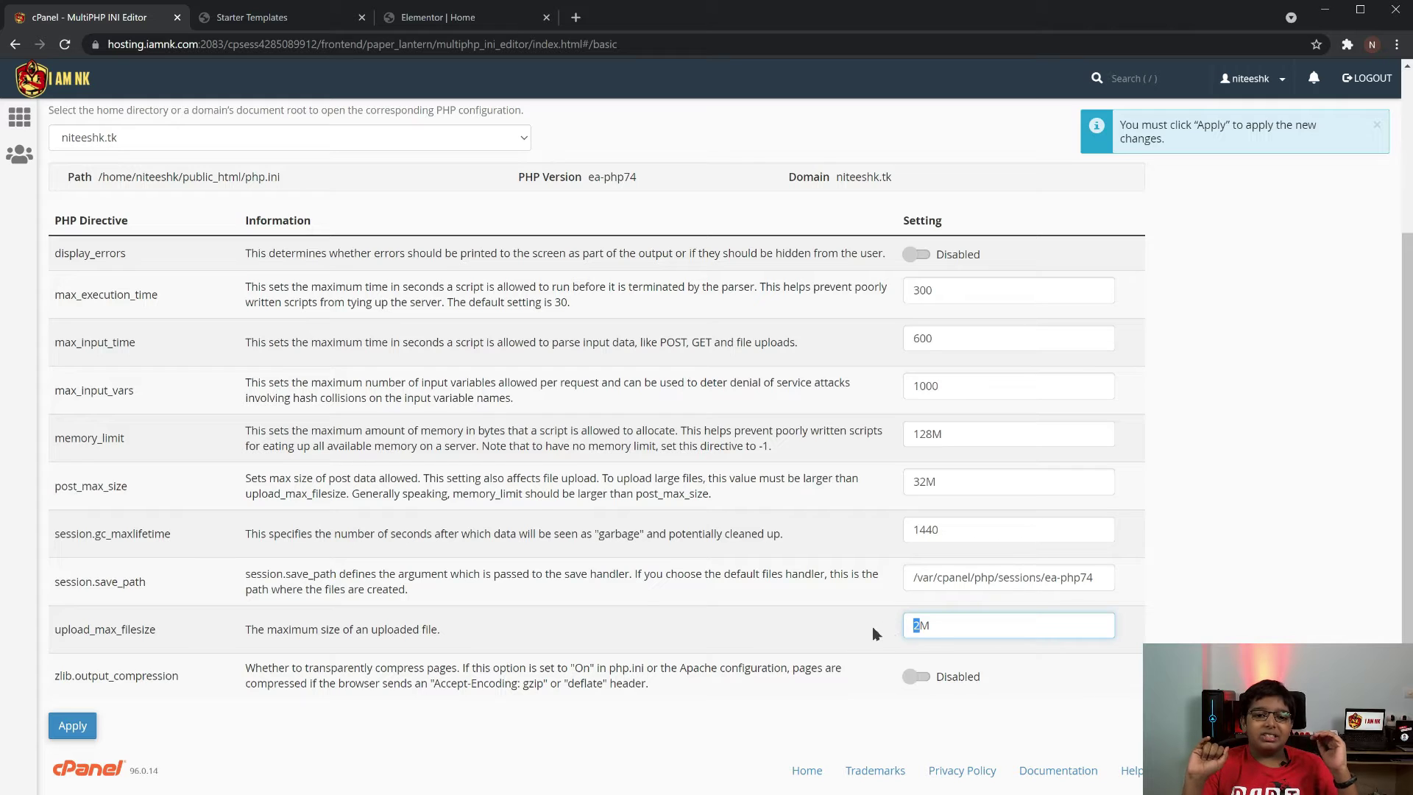
pyautogui.click(1244, 606)
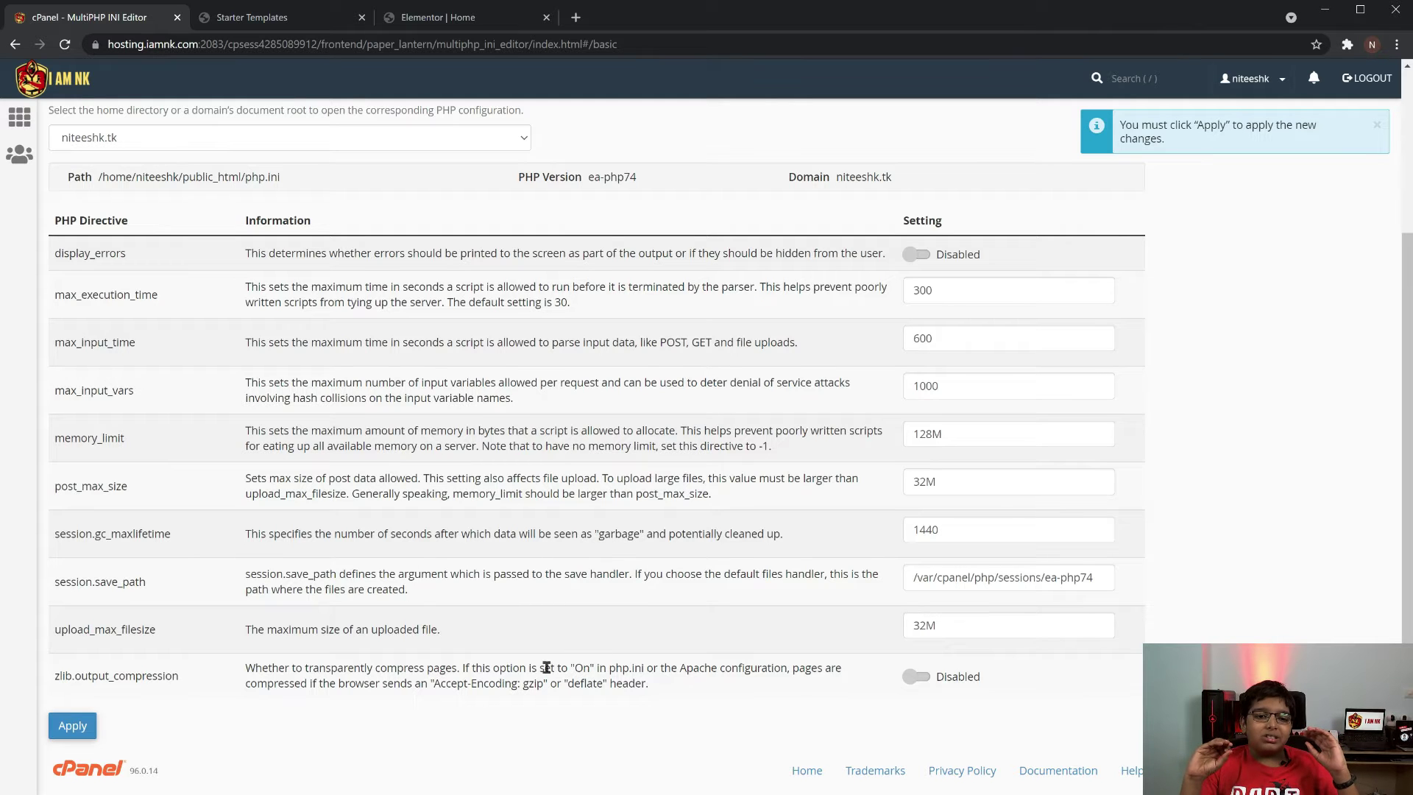
pyautogui.click(73, 727)
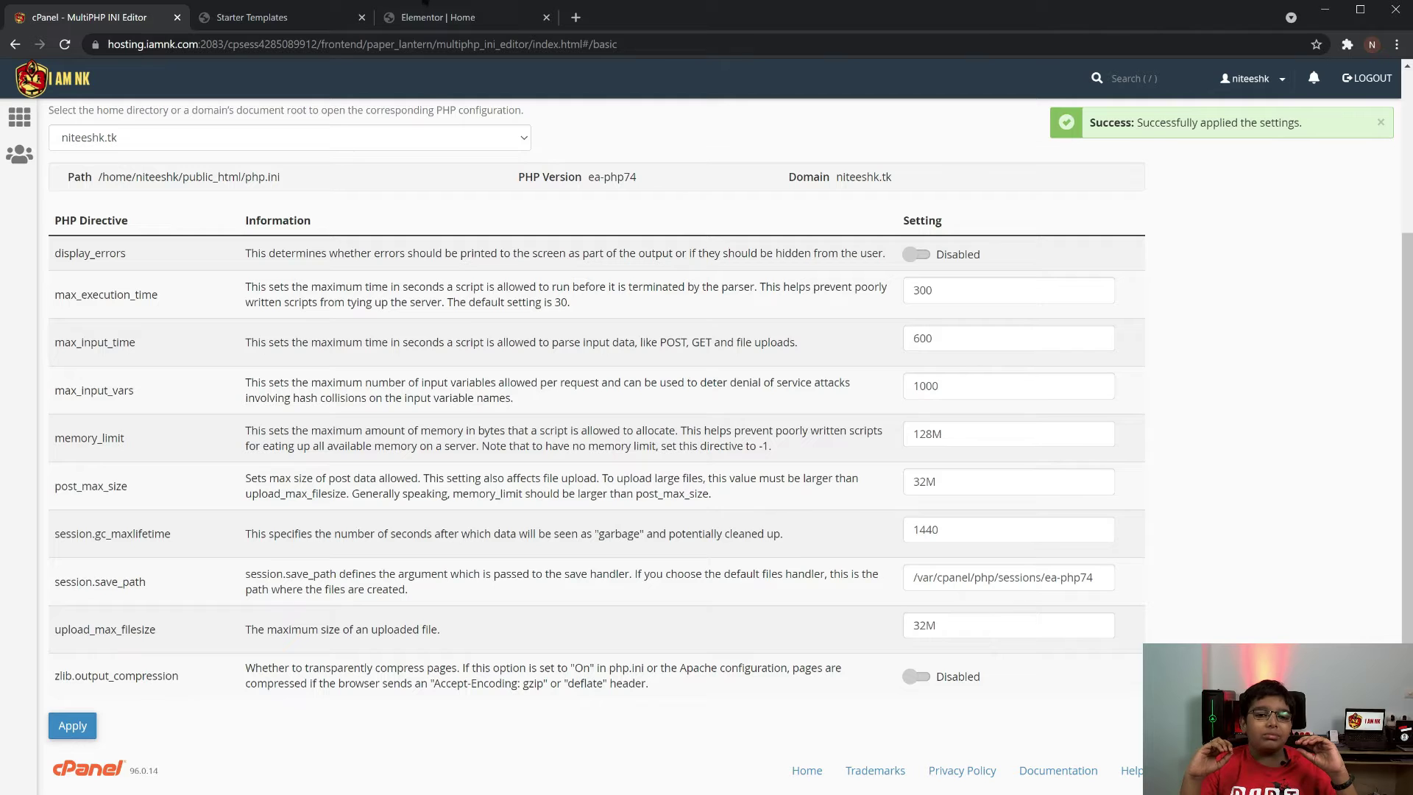
# Back in Elementor, upload a new portrait photo from Pictures for the hero image
pyautogui.click(414, 17)
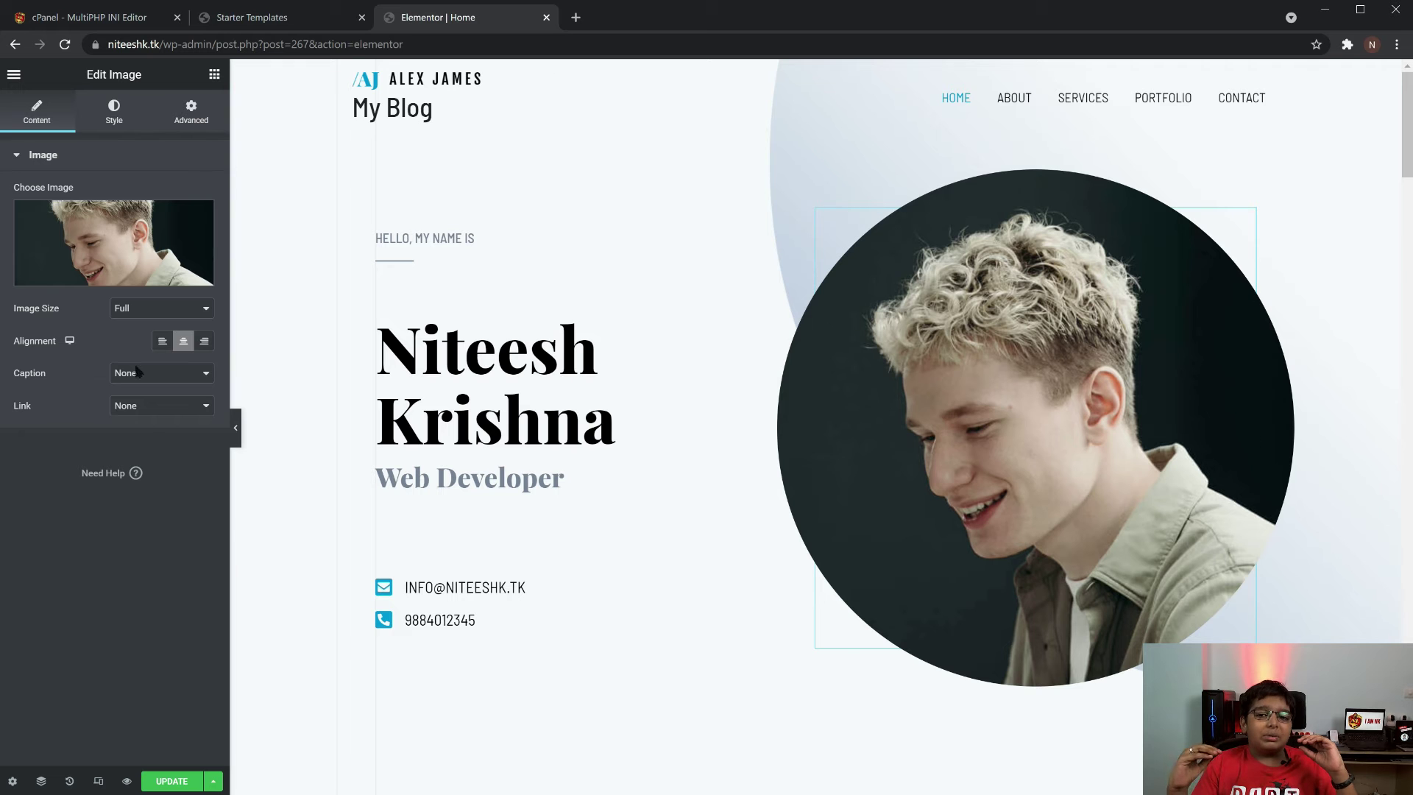
pyautogui.click(135, 276)
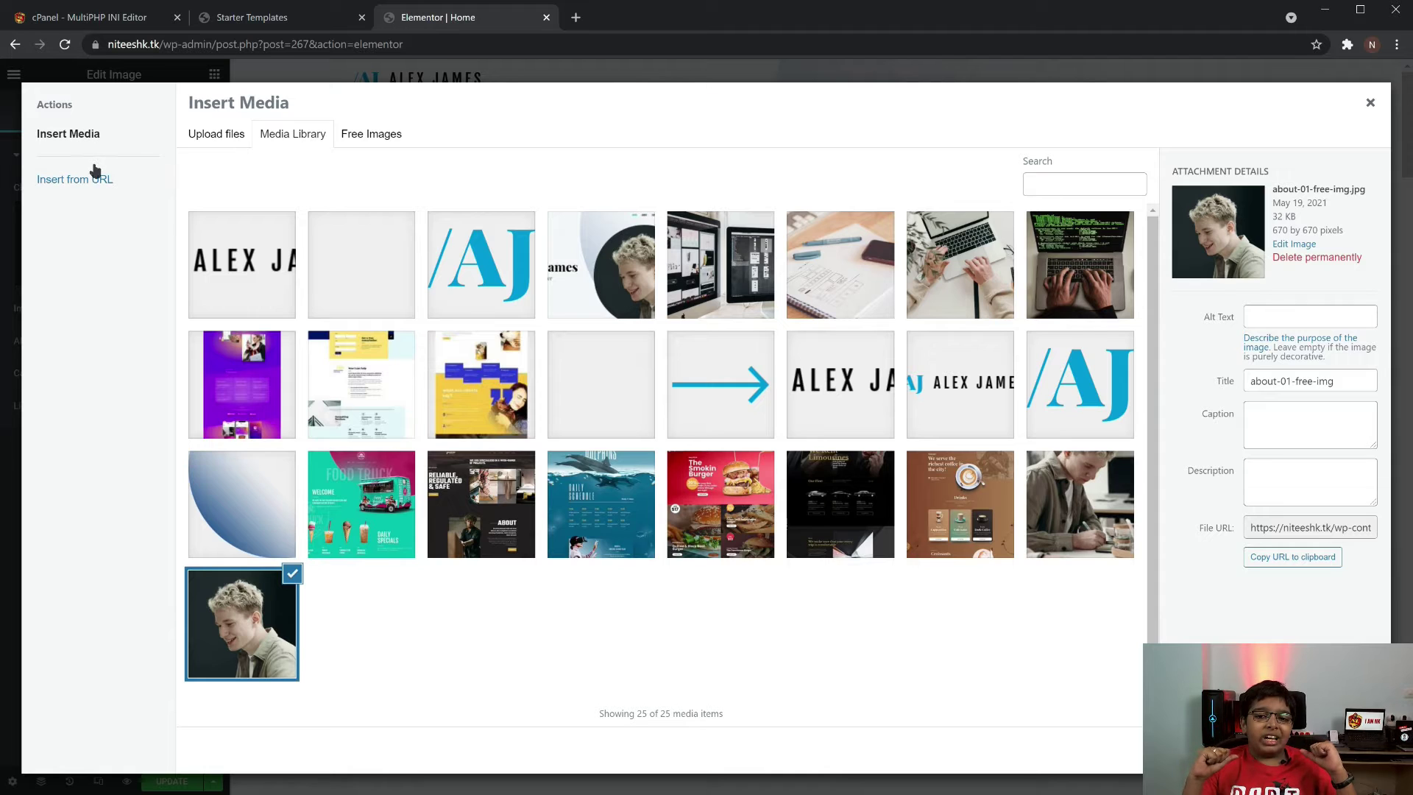
pyautogui.click(234, 141)
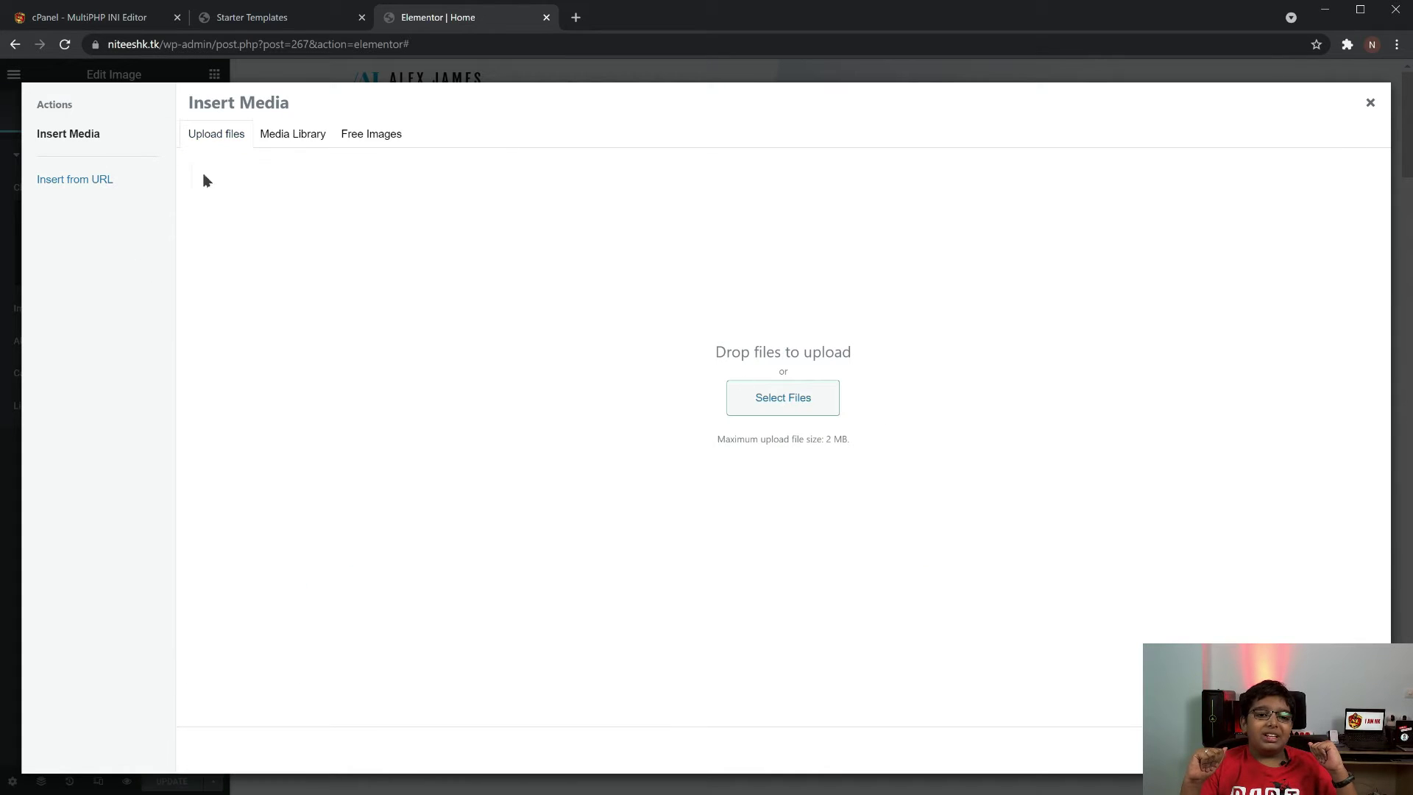
pyautogui.click(750, 389)
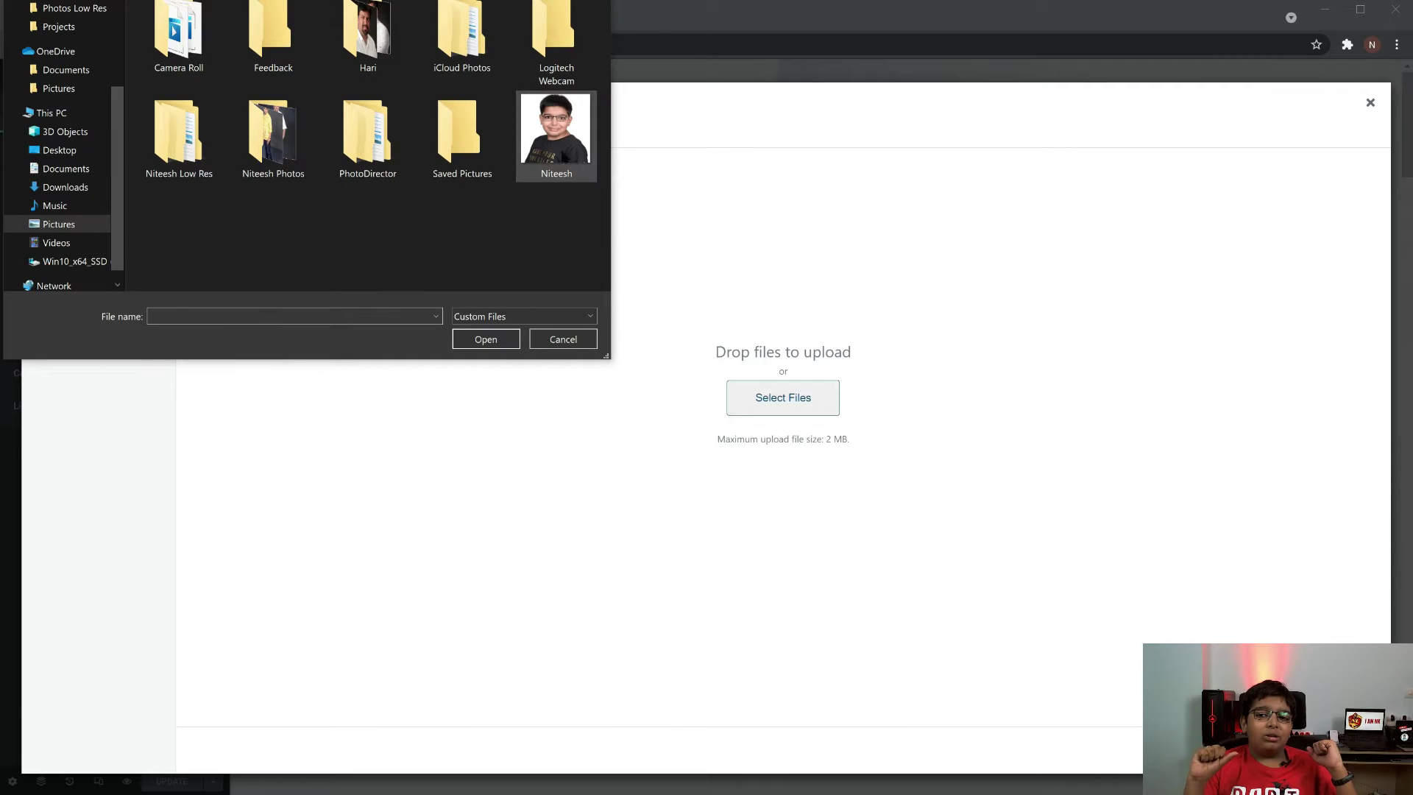
pyautogui.click(557, 133)
pyautogui.click(486, 339)
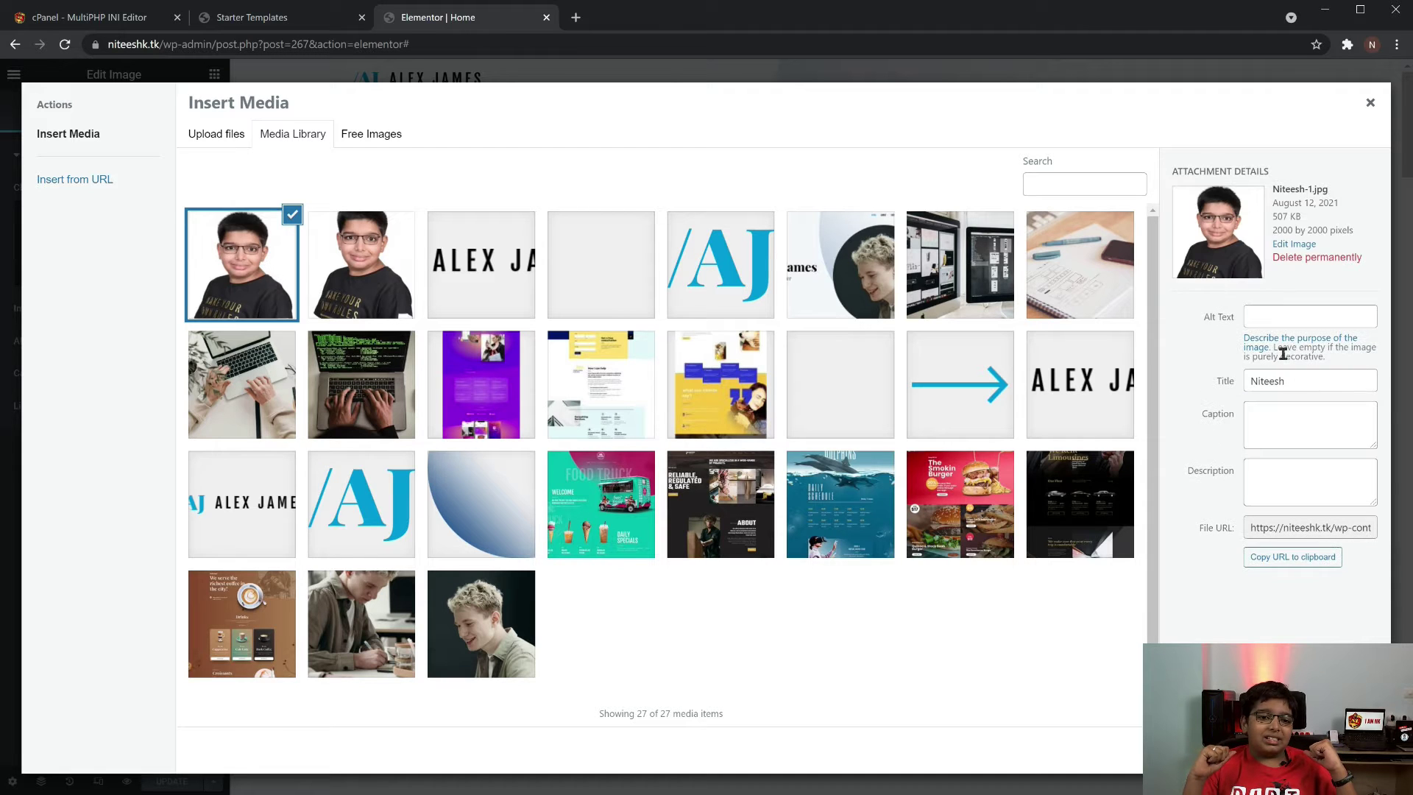
# Add alt text to the portrait, insert it into the hero section, and update the page
pyautogui.click(1282, 321)
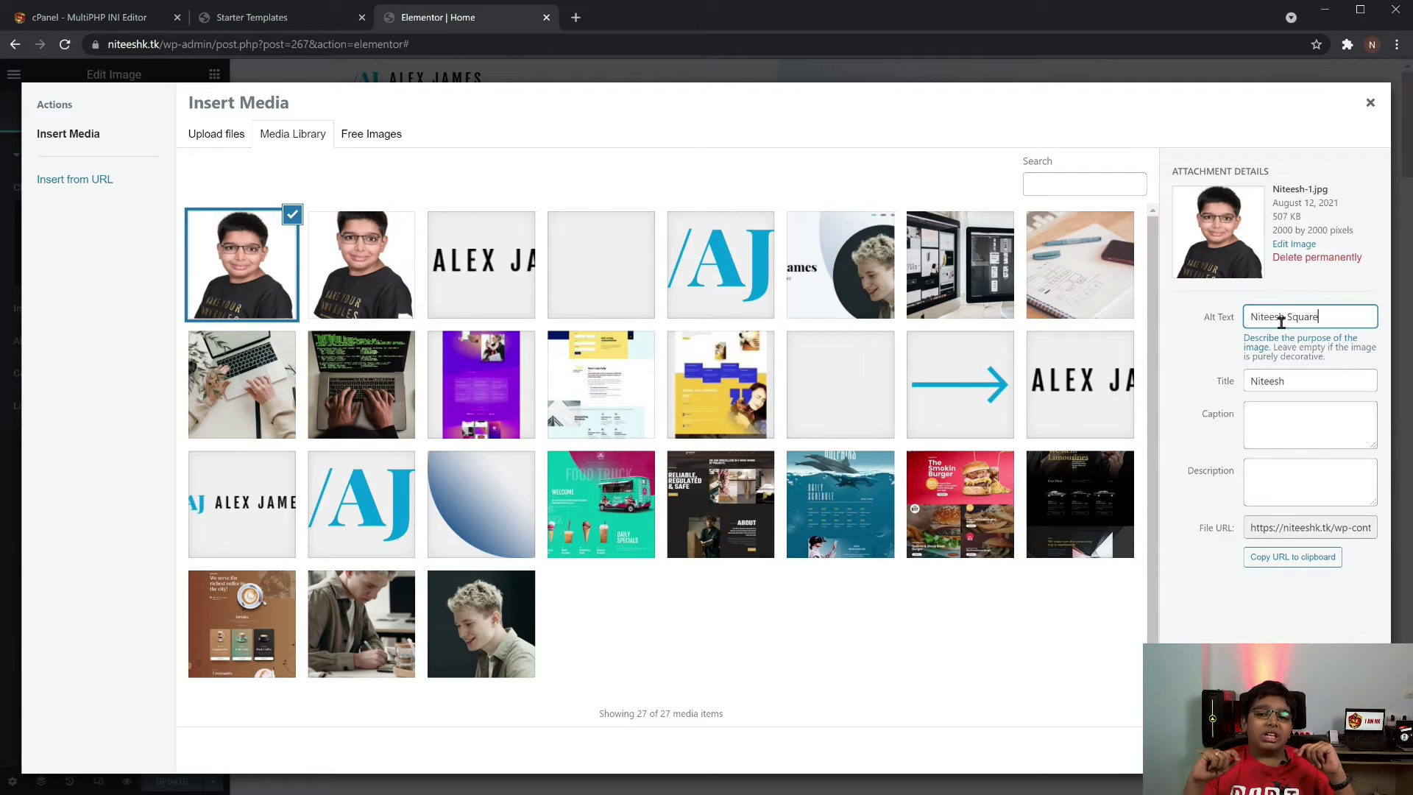
pyautogui.click(1343, 750)
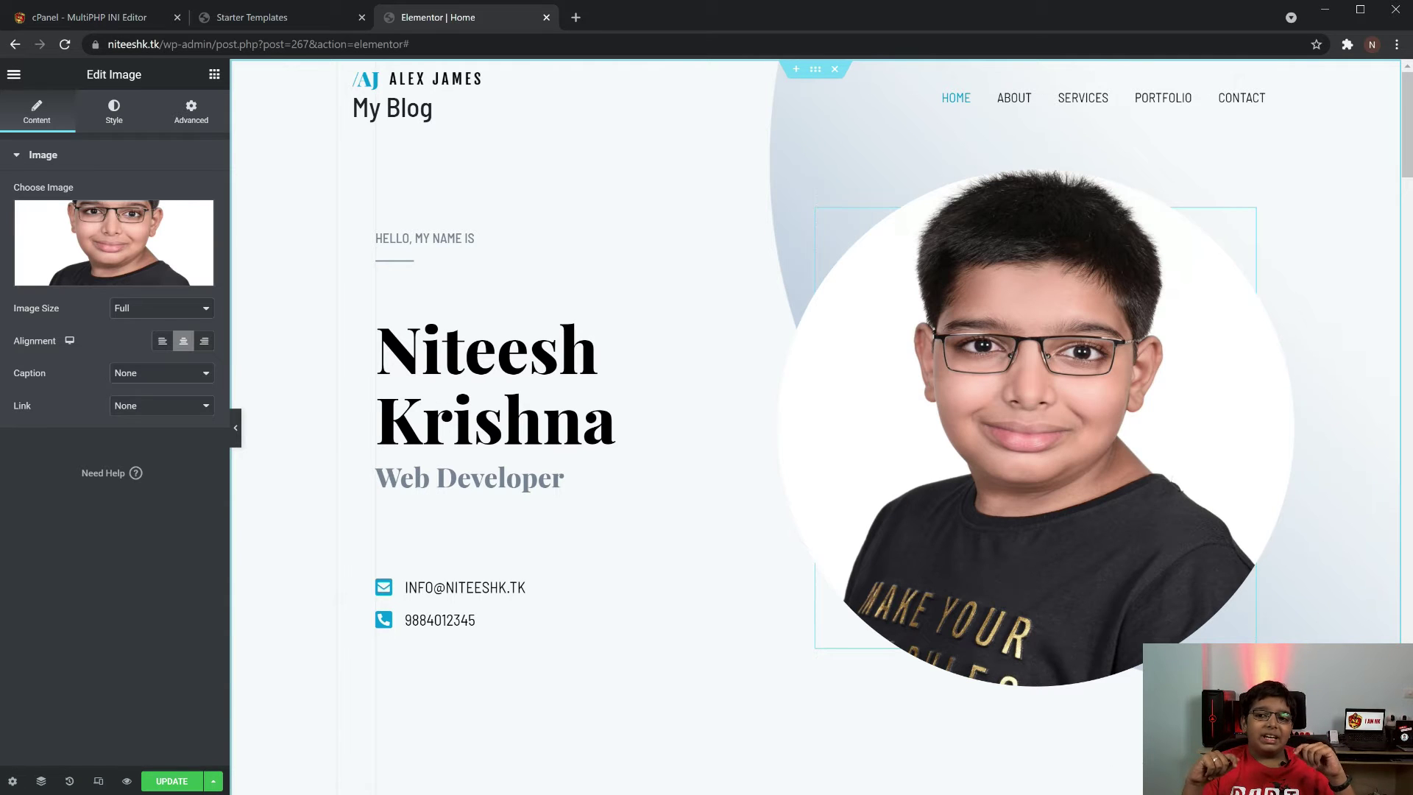
pyautogui.click(177, 781)
pyautogui.scroll(-15, 763, 552)
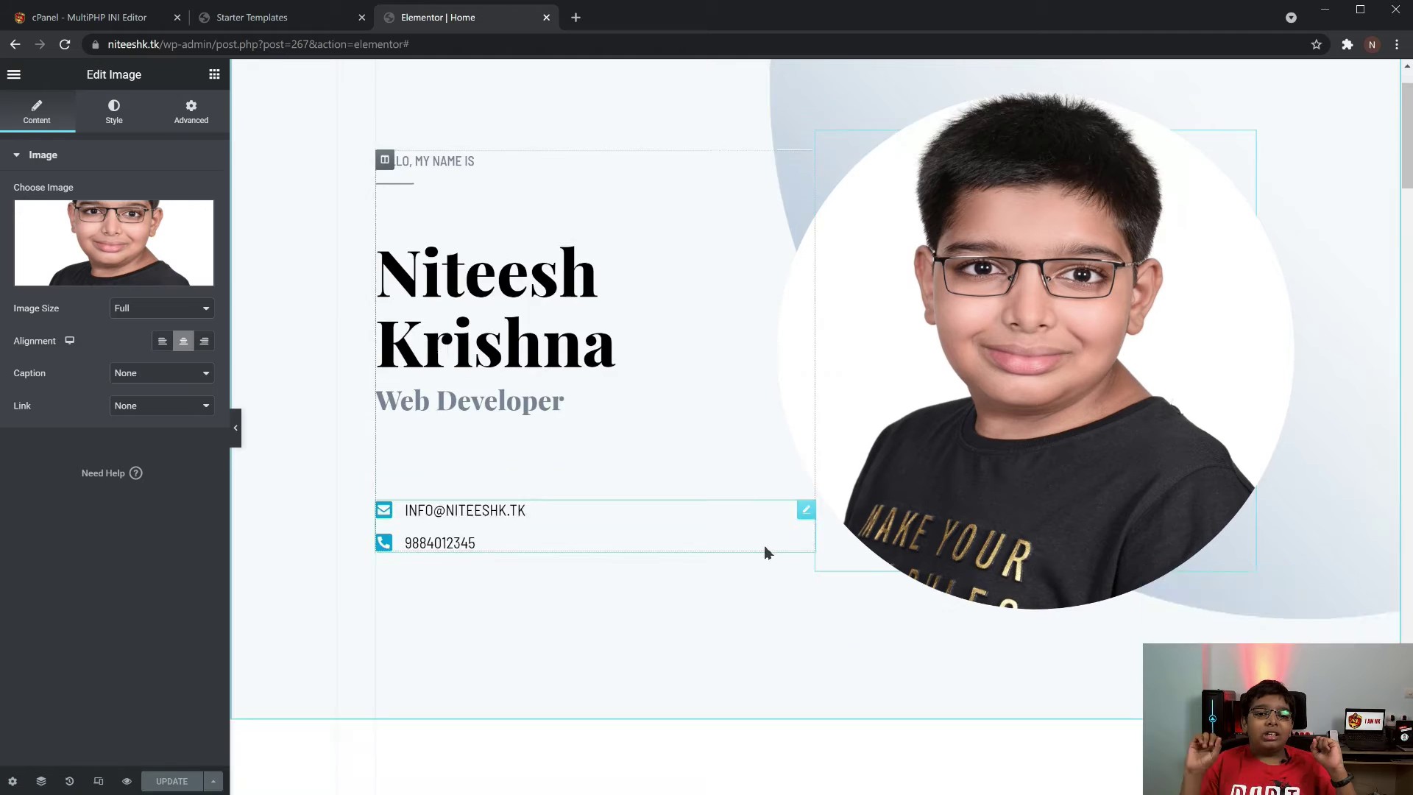
pyautogui.scroll(-15, 501, 563)
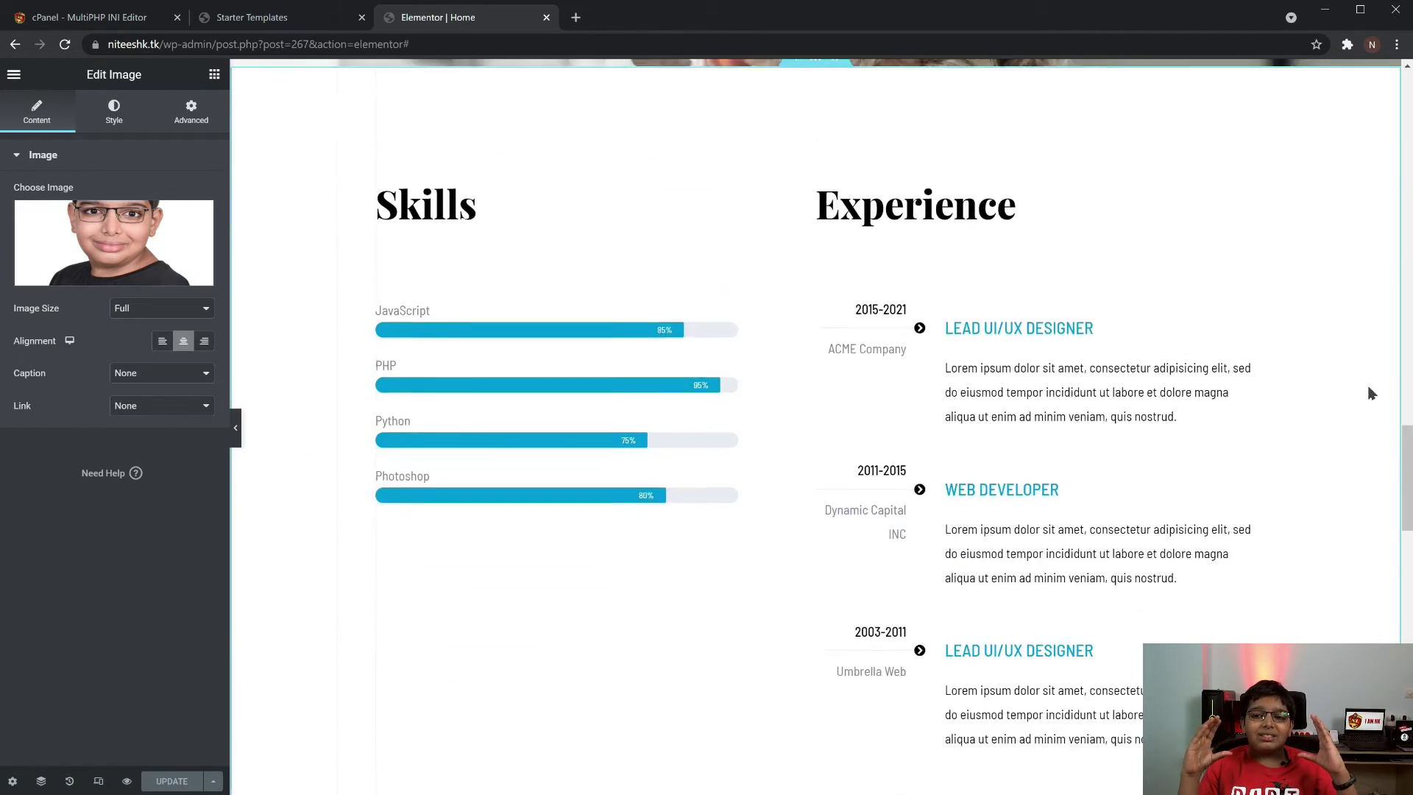
# Rename the first Experience entry 'Website Designer' and replace its description with placeholder text about three lines
pyautogui.click(976, 252)
pyautogui.hotkey('shift', 'Home')
pyautogui.write('Website')
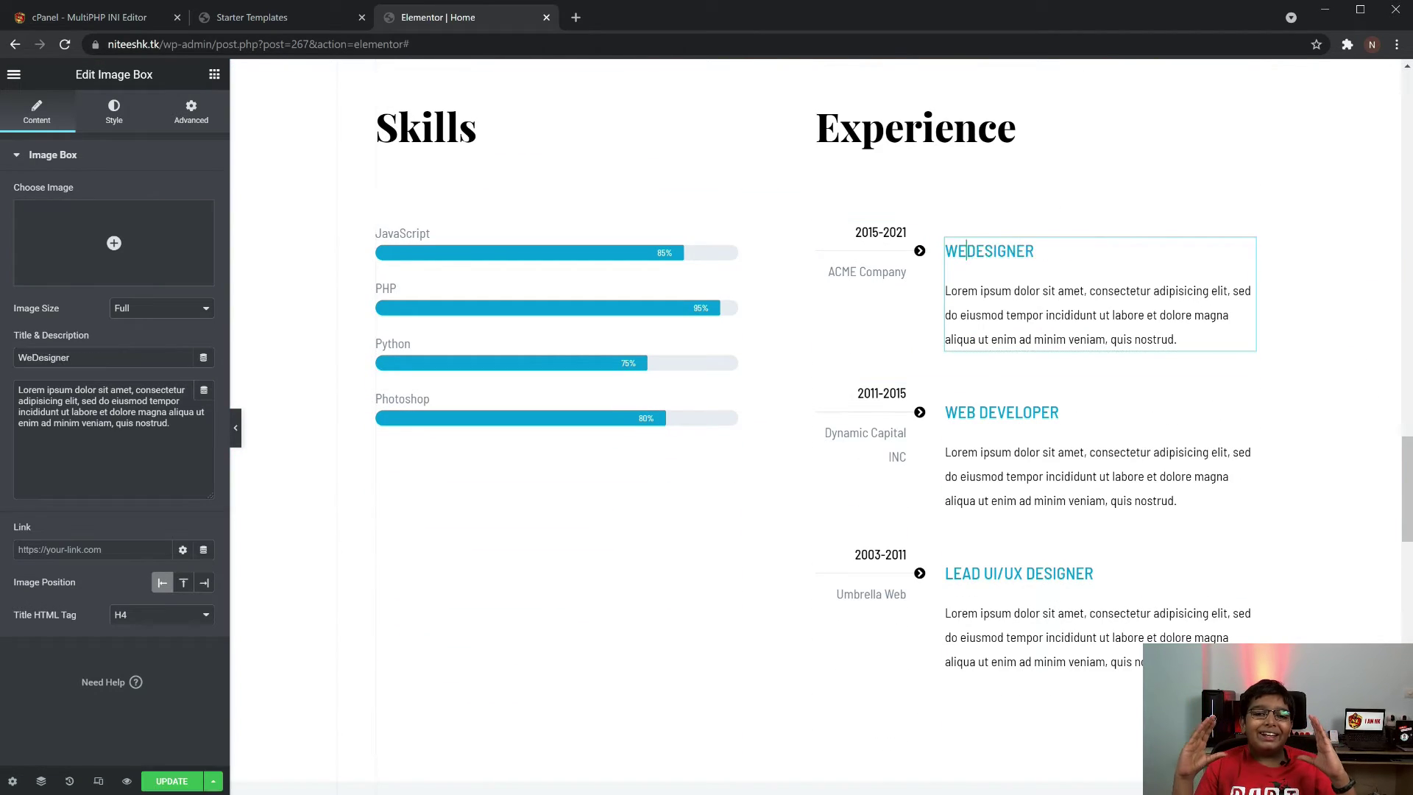
pyautogui.moveTo(1099, 311); pyautogui.dragTo(1183, 337)
pyautogui.tripleClick(1184, 338)
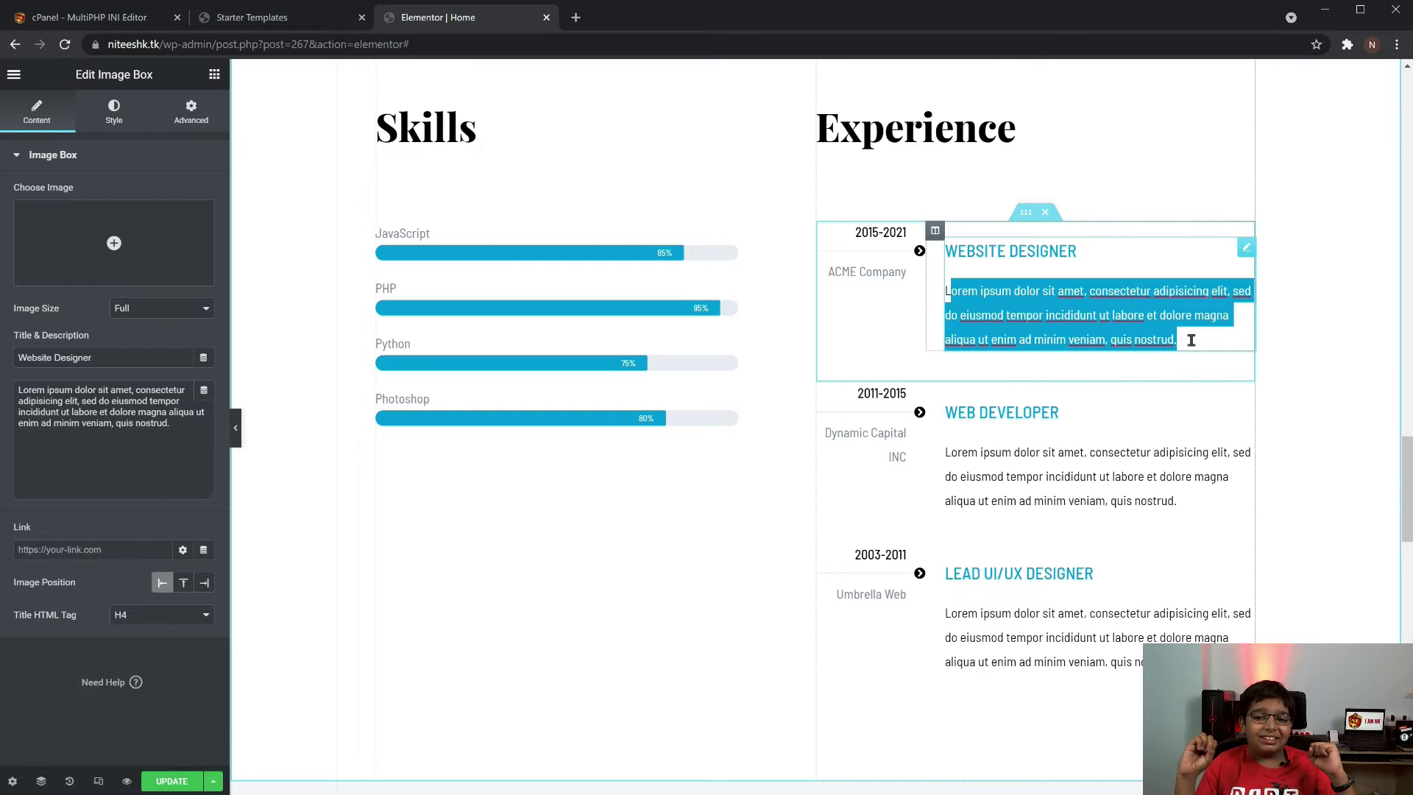
pyautogui.write('Type your desired text with detai')
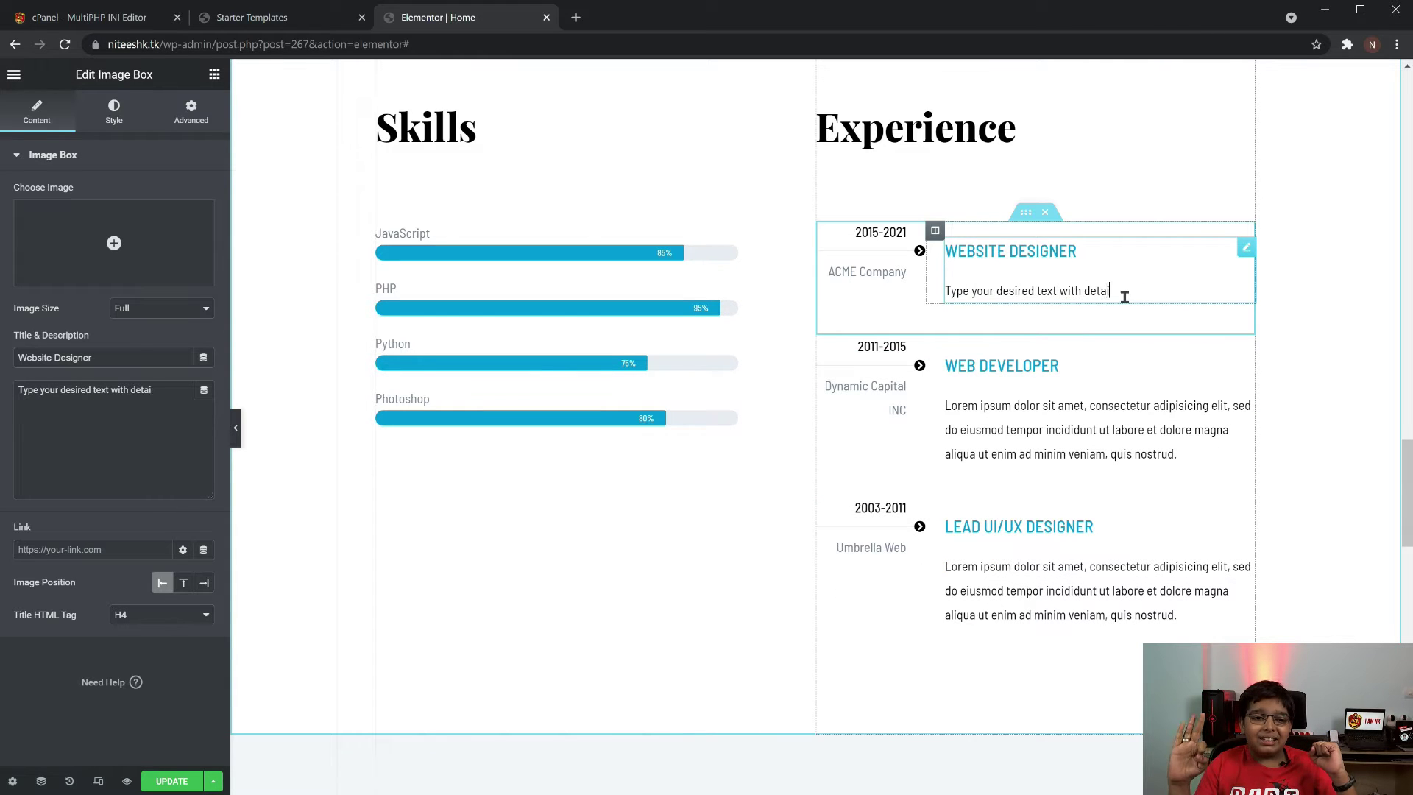
pyautogui.write('ls in at least 3 lines.')
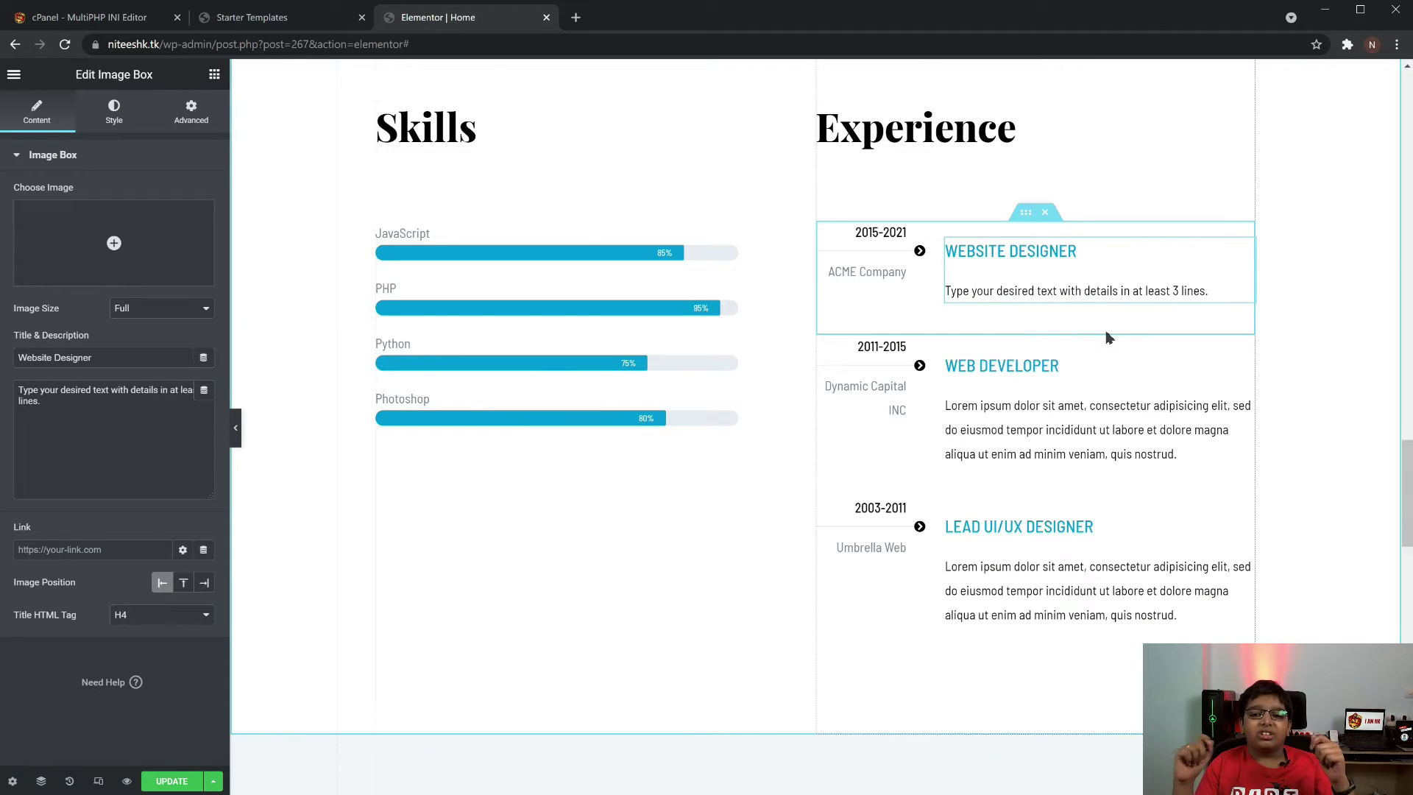
# Change the JavaScript skill bar to WordPress at 90%, save, and exit to the dashboard
pyautogui.click(726, 231)
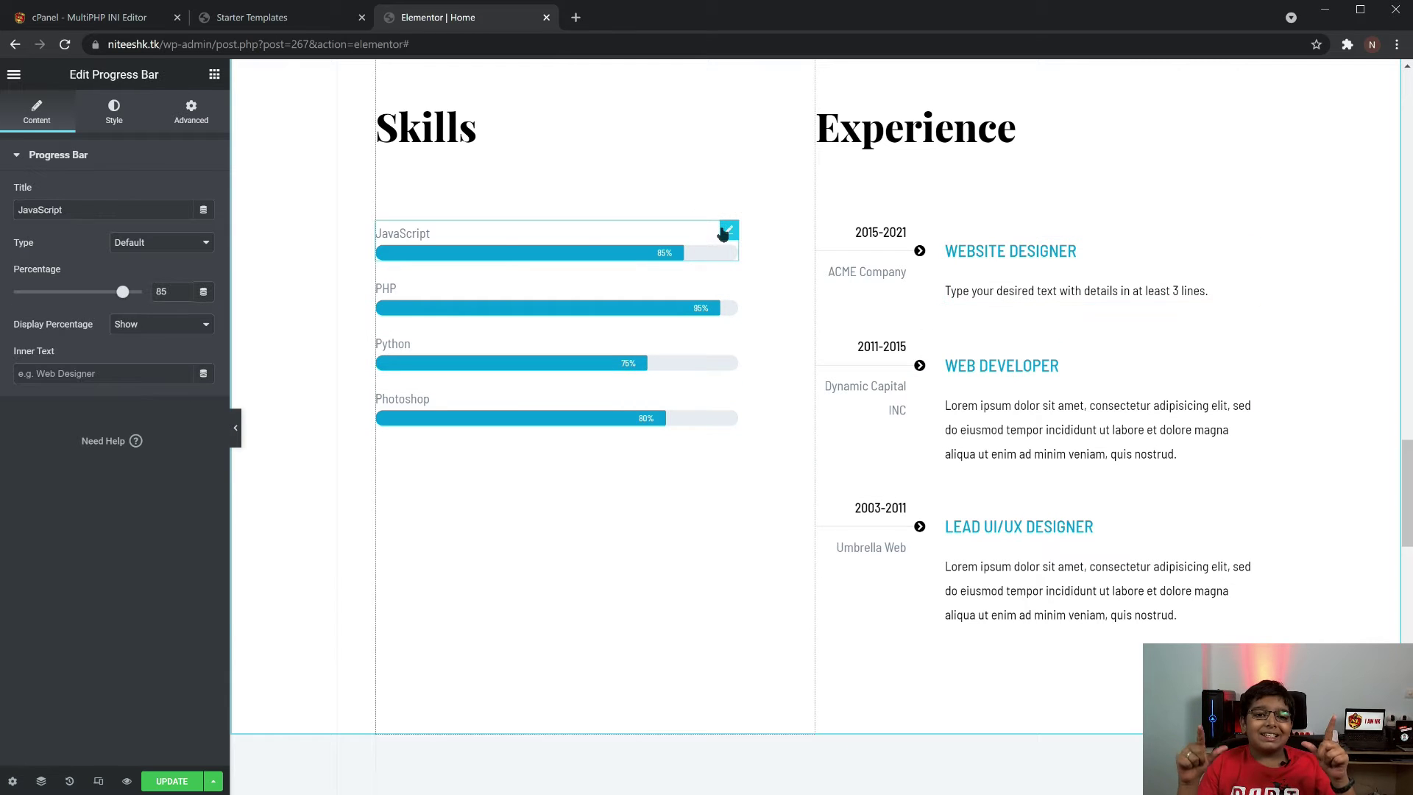
pyautogui.doubleClick(88, 205)
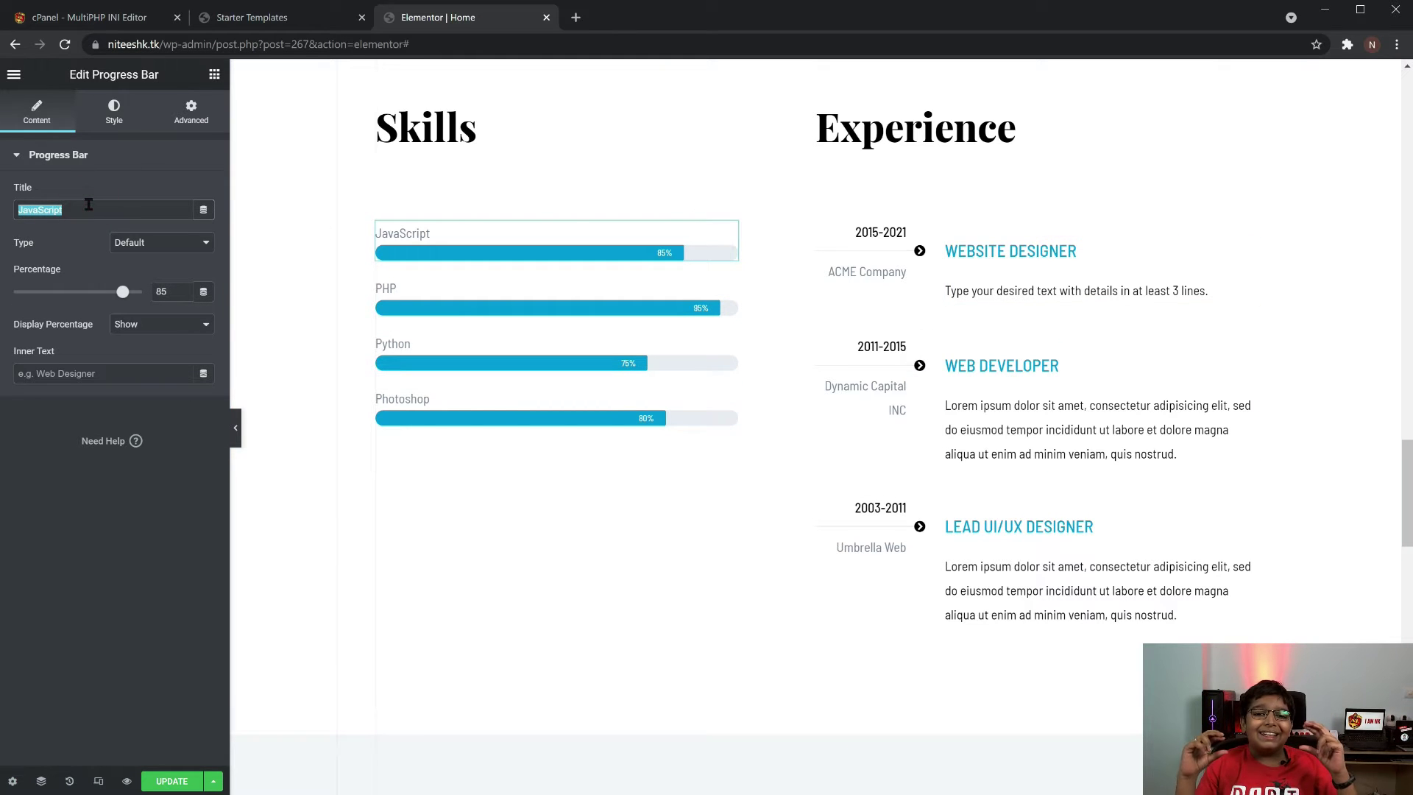
pyautogui.write('WordPress')
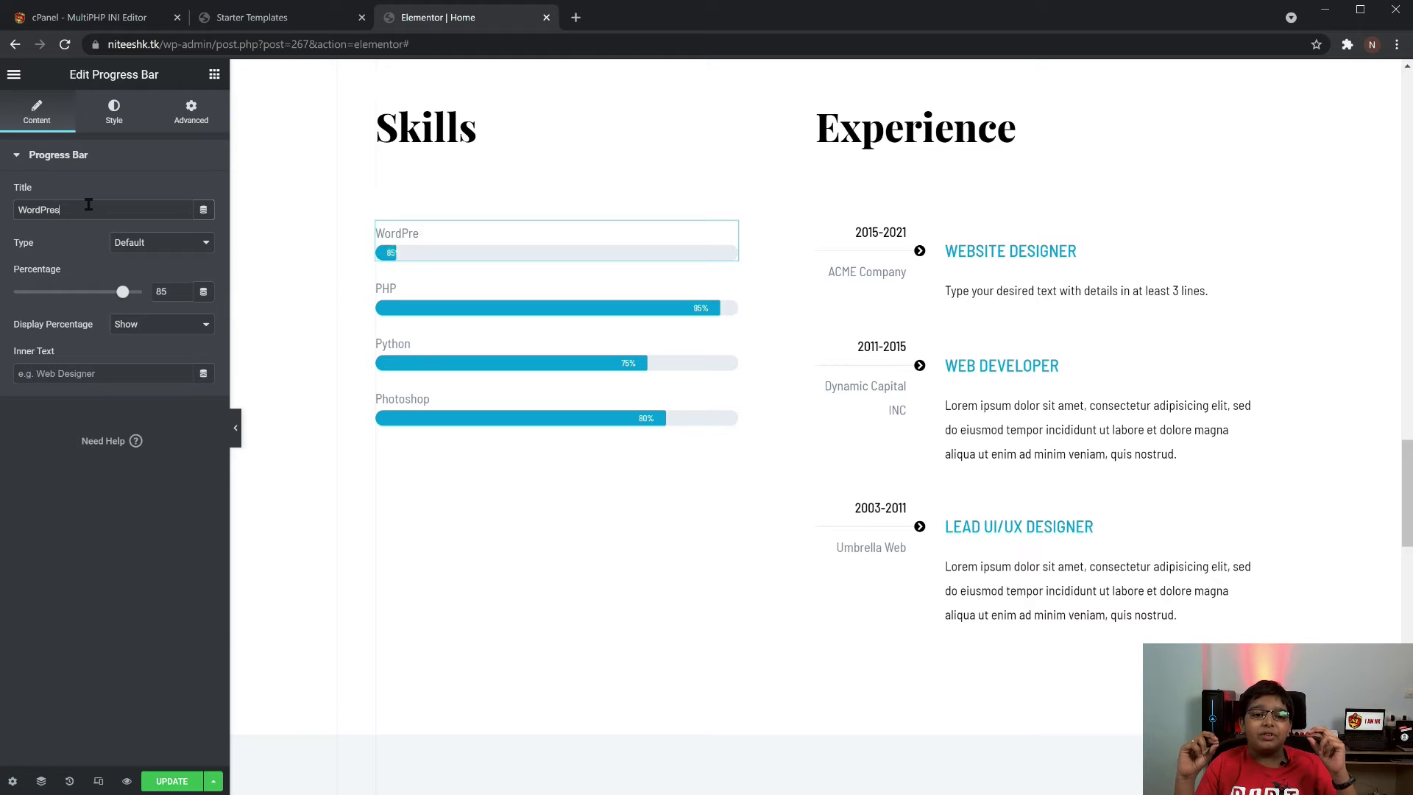
pyautogui.doubleClick(173, 292)
pyautogui.write('90')
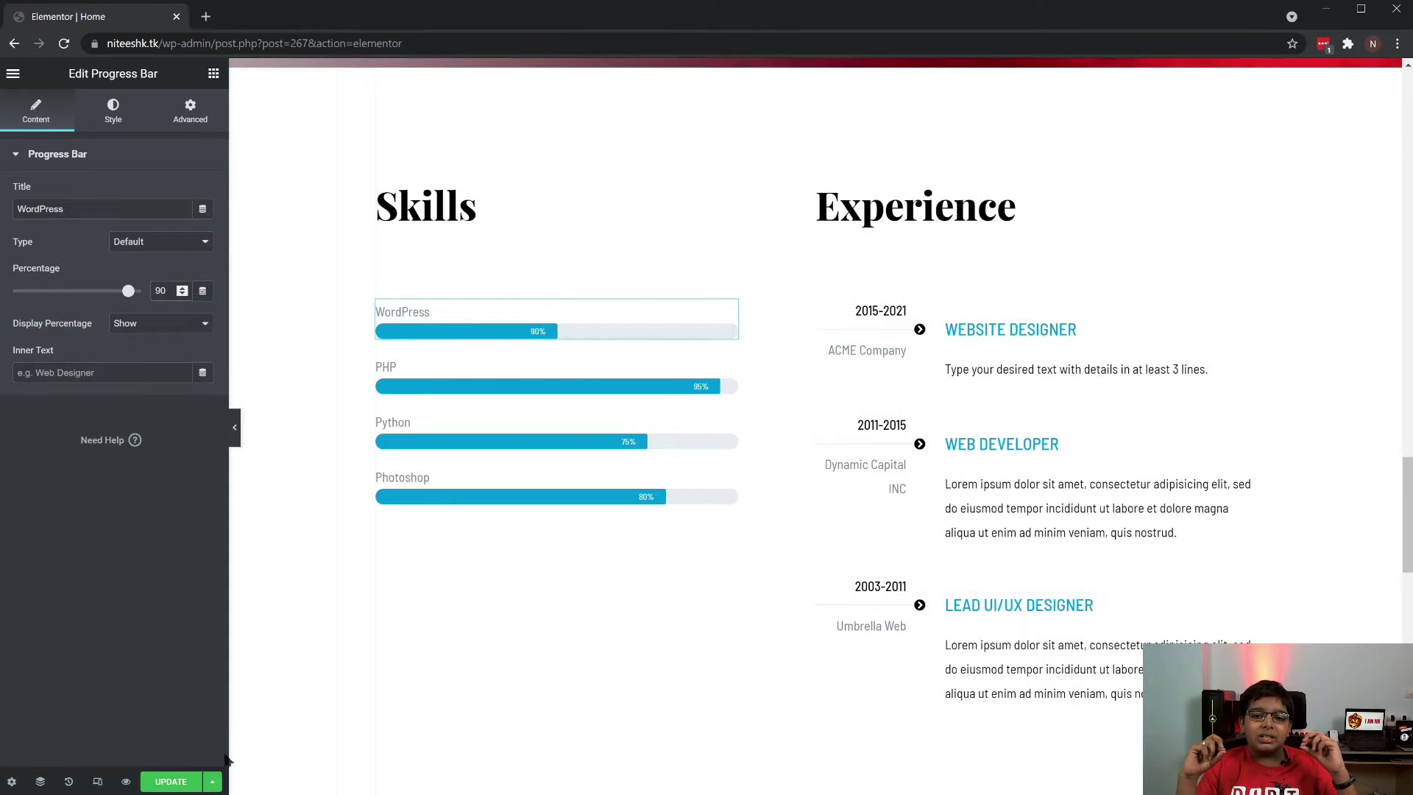
pyautogui.click(169, 786)
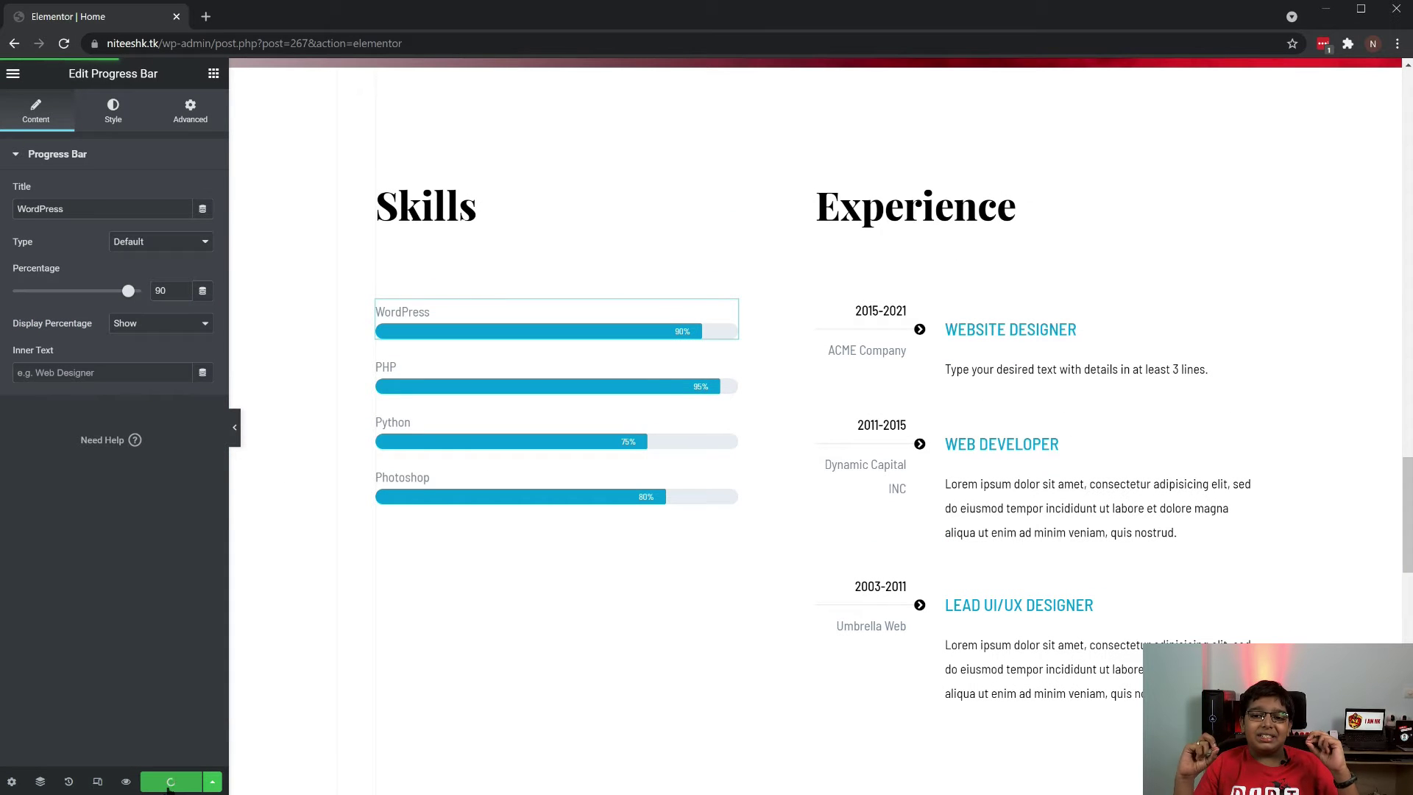
pyautogui.click(12, 73)
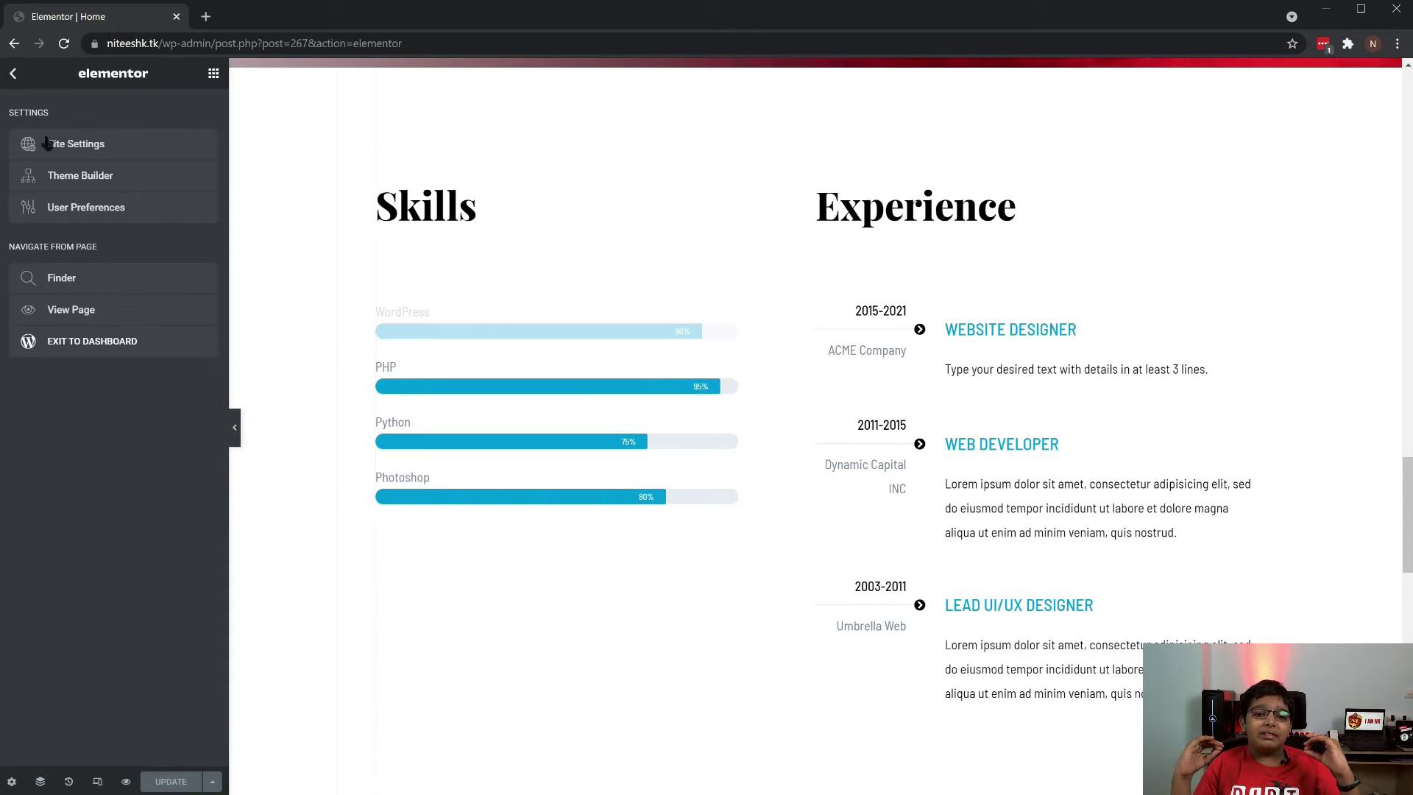
pyautogui.click(107, 346)
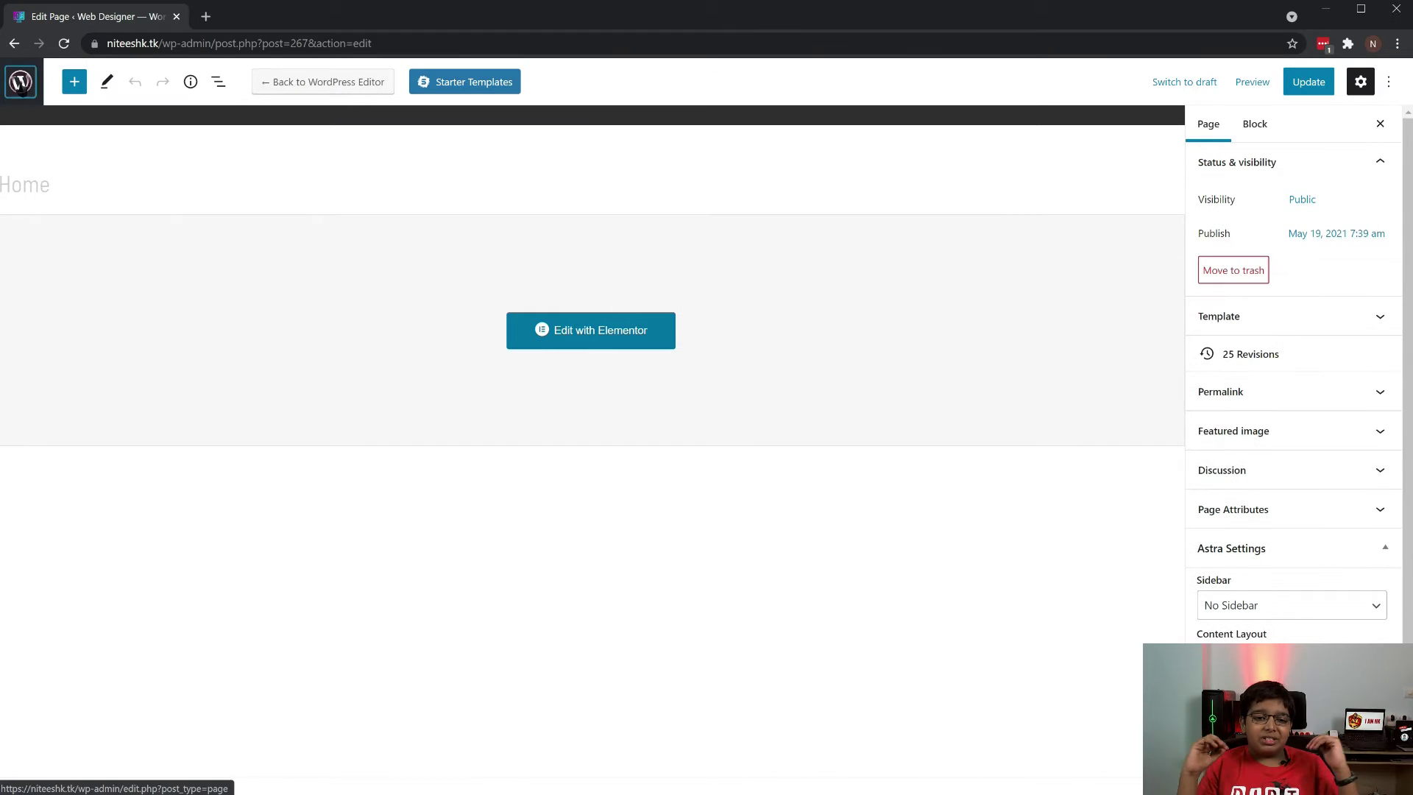
# Go from the Pages list to the Media Library showing all 28 items
pyautogui.click(21, 82)
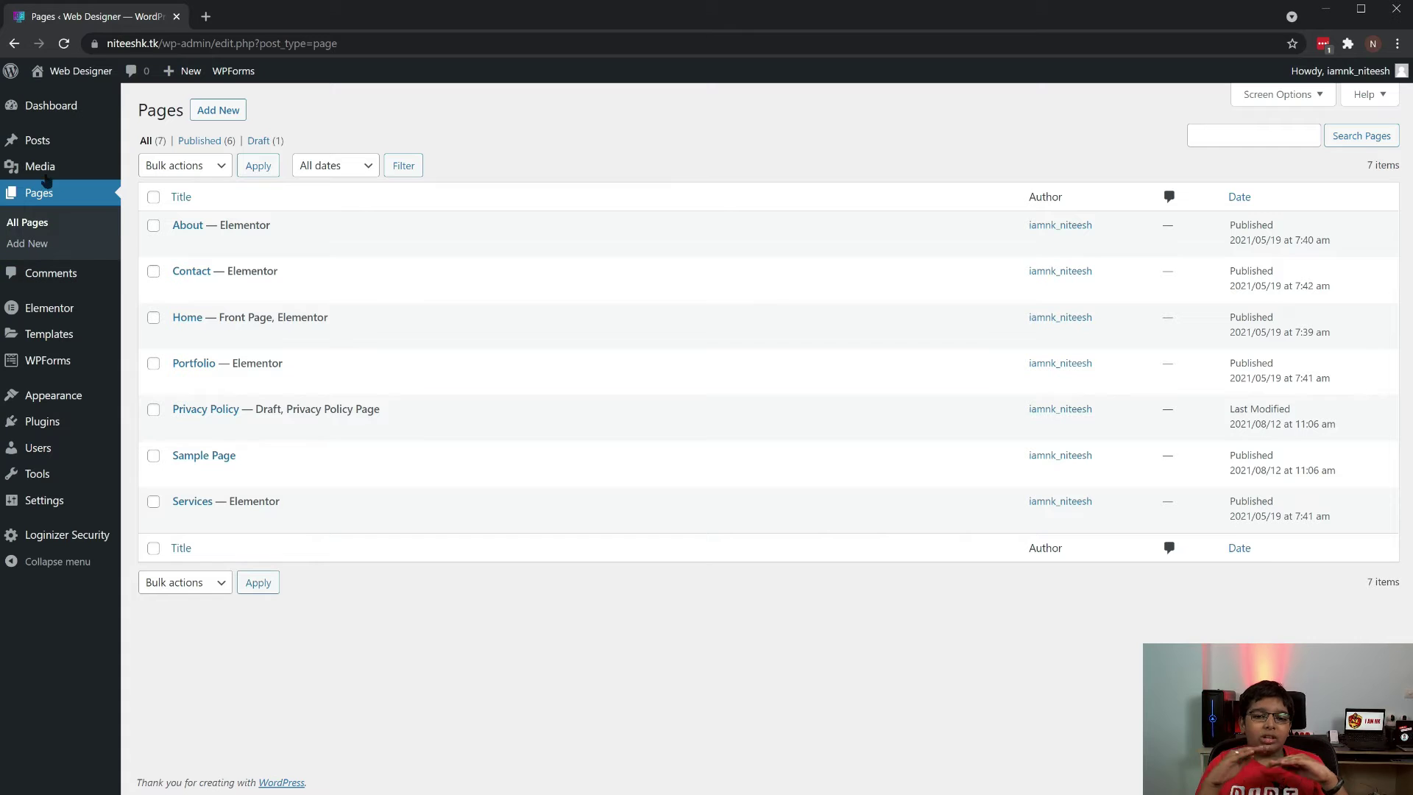
pyautogui.moveTo(46, 168)
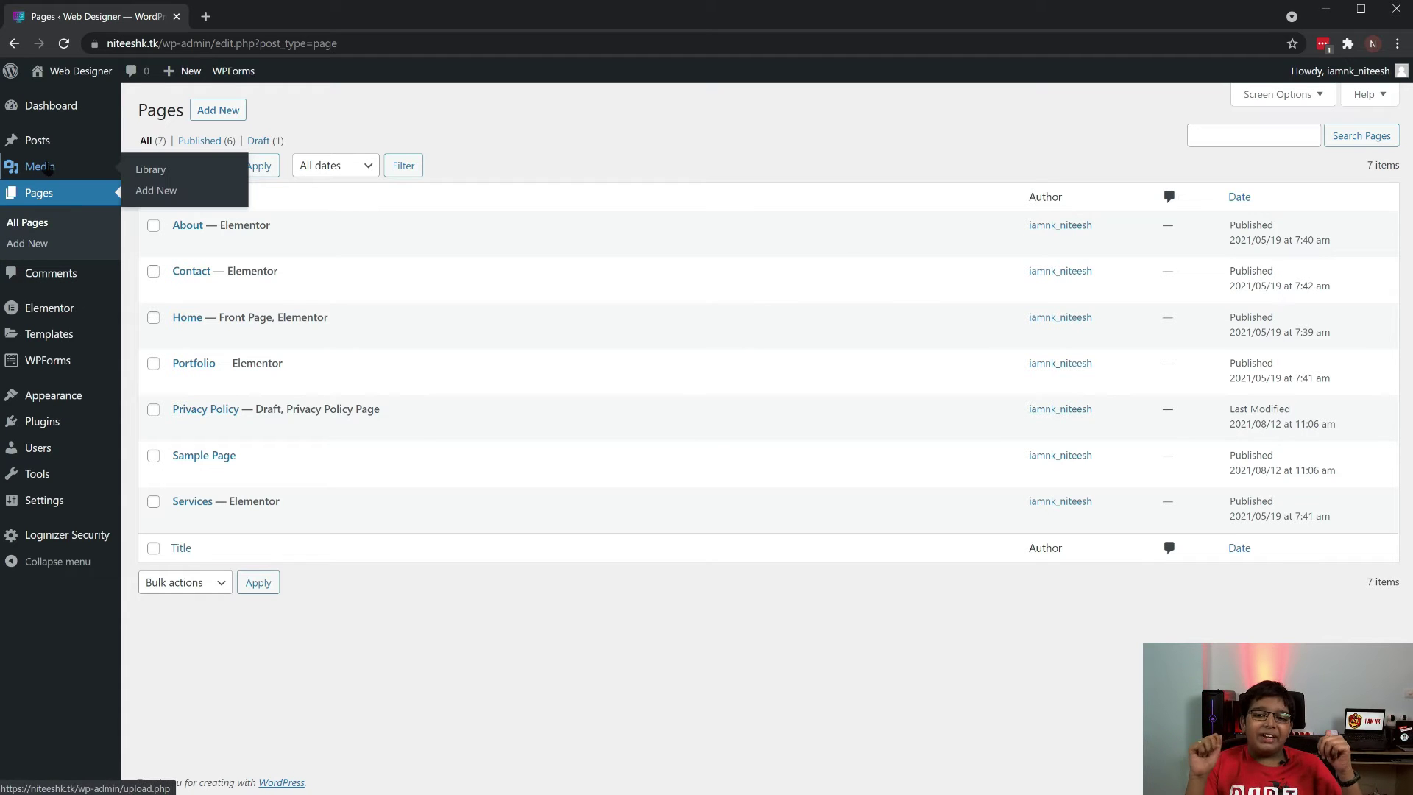
pyautogui.click(149, 171)
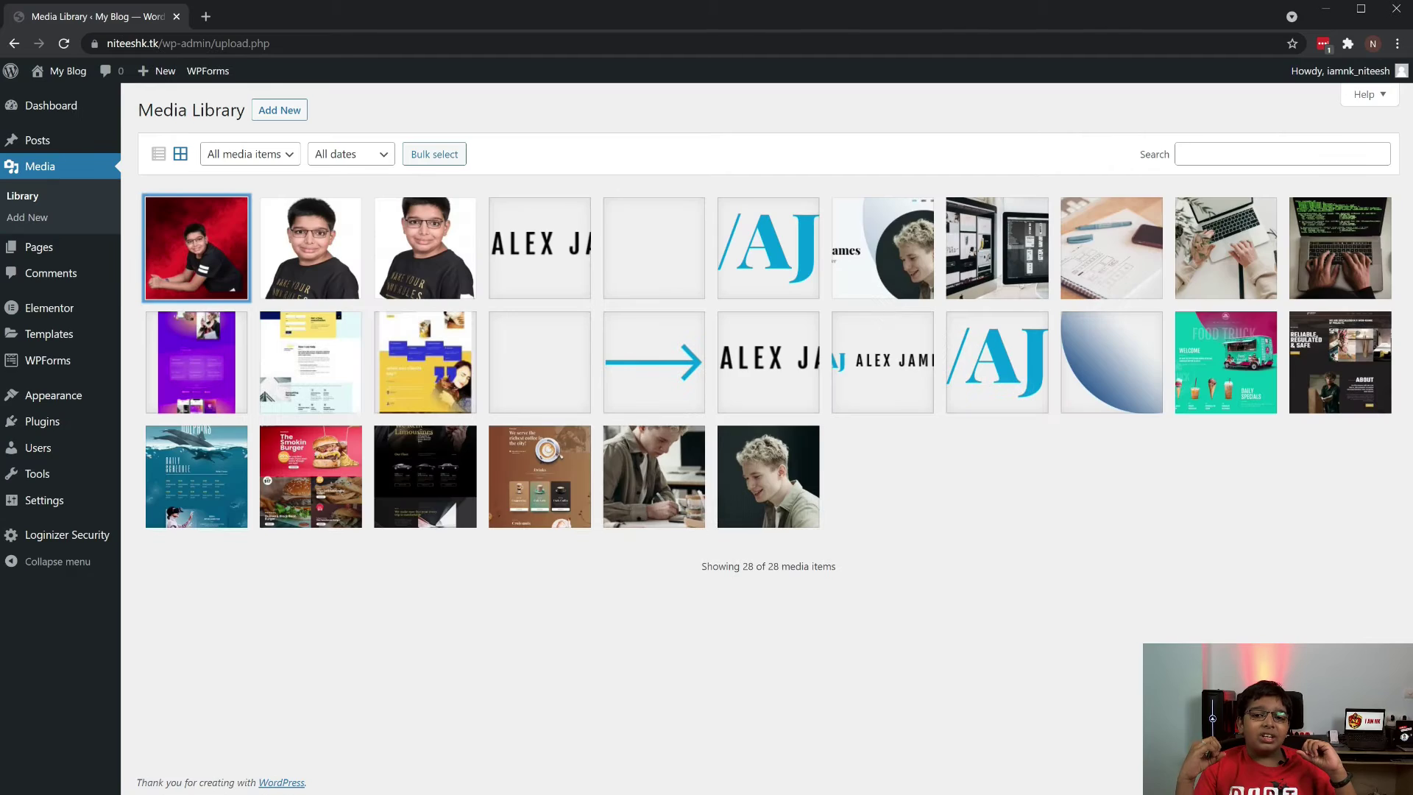
# Search Google for 'namecheap free logo' and open the Free Logo Maker - Namecheap result
pyautogui.click(205, 17)
pyautogui.write('name ch')
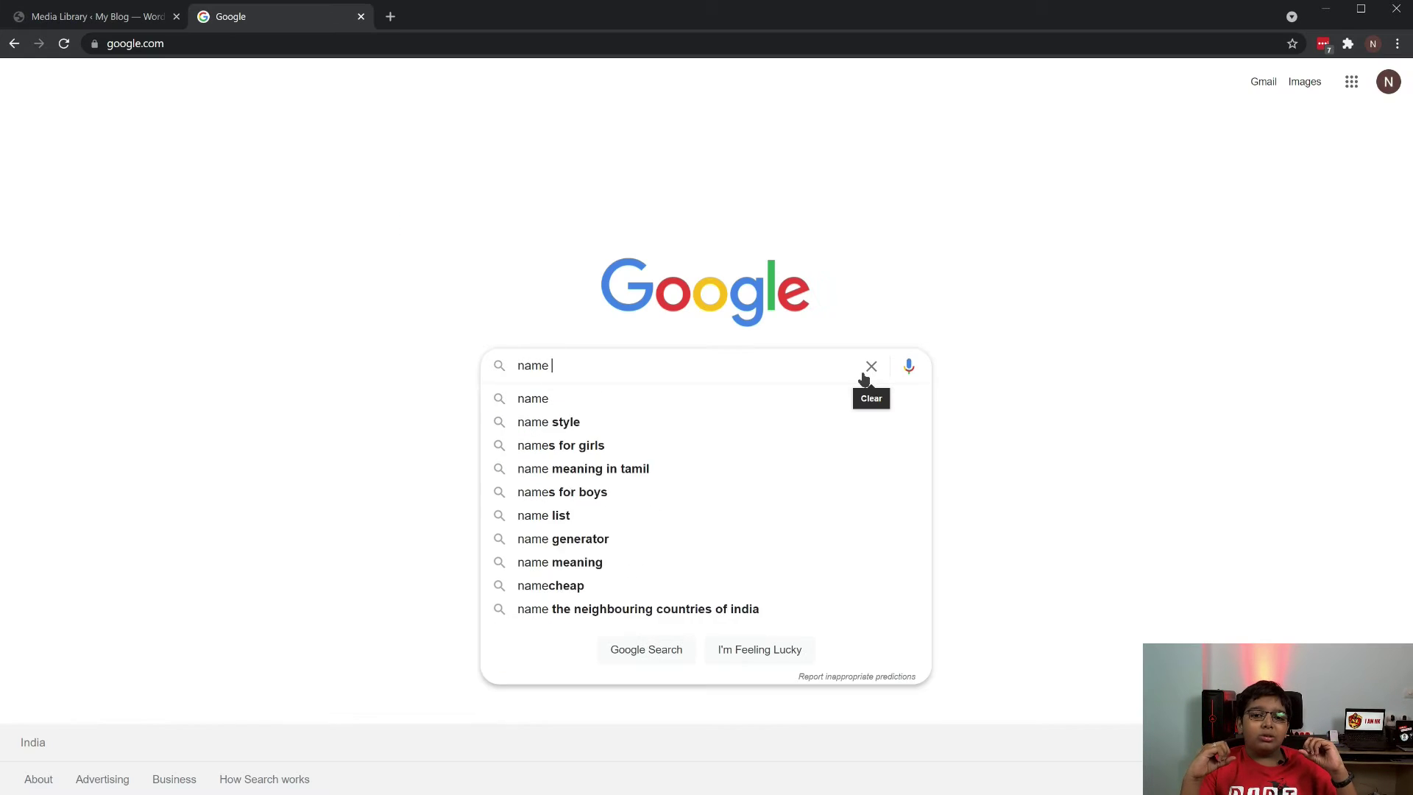
pyautogui.press('BackSpace')
pyautogui.press('BackSpace')
pyautogui.press('BackSpace')
pyautogui.write('cheap ')
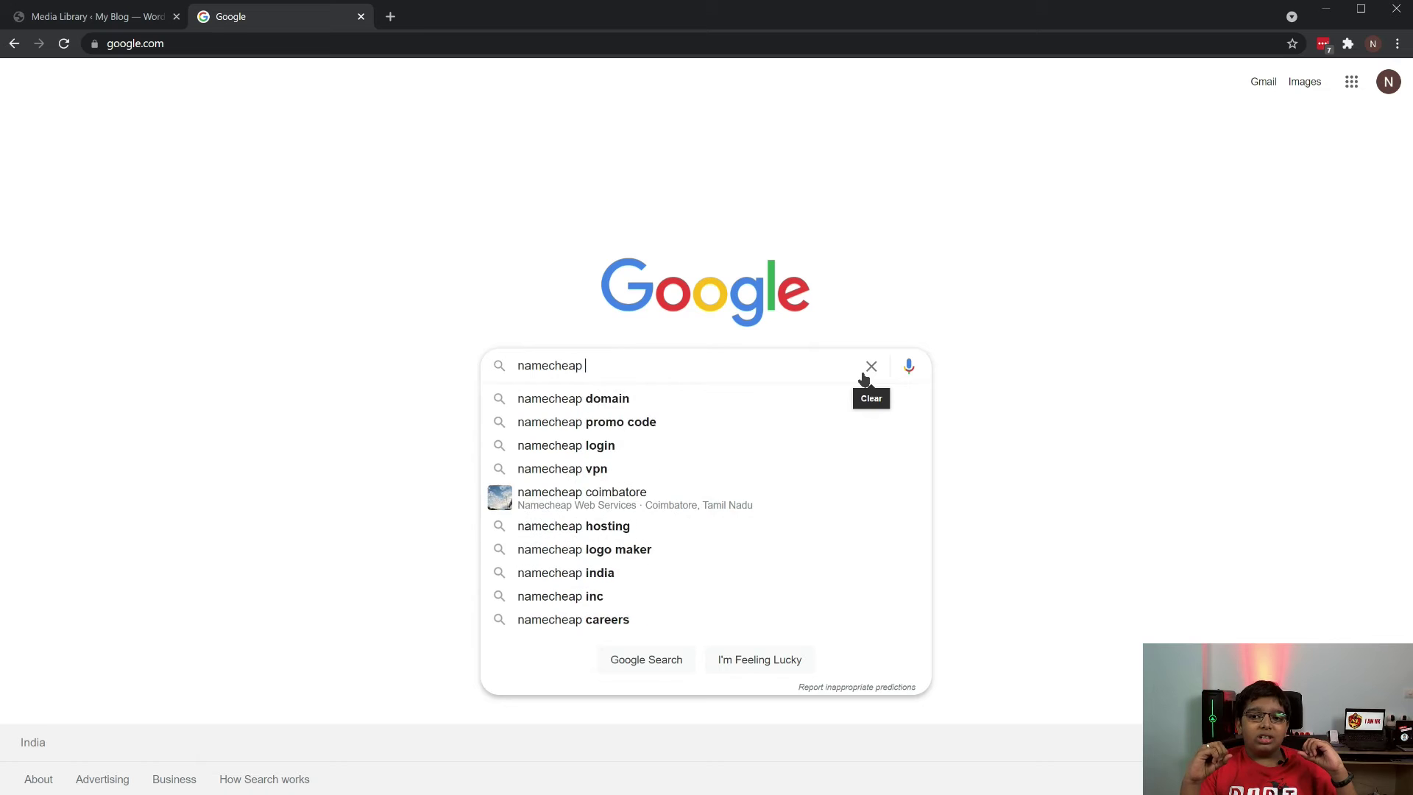
pyautogui.write('free logo')
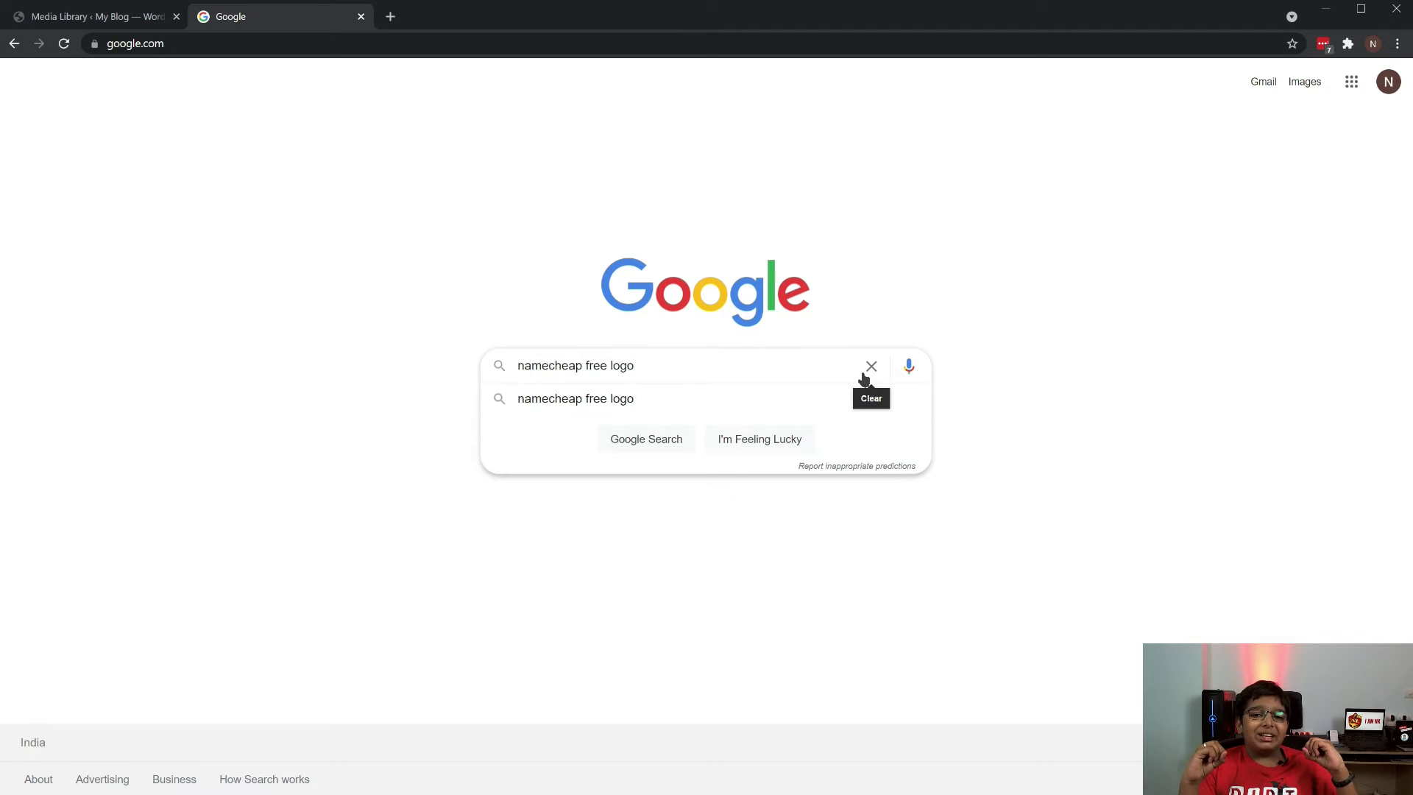
pyautogui.press('Return')
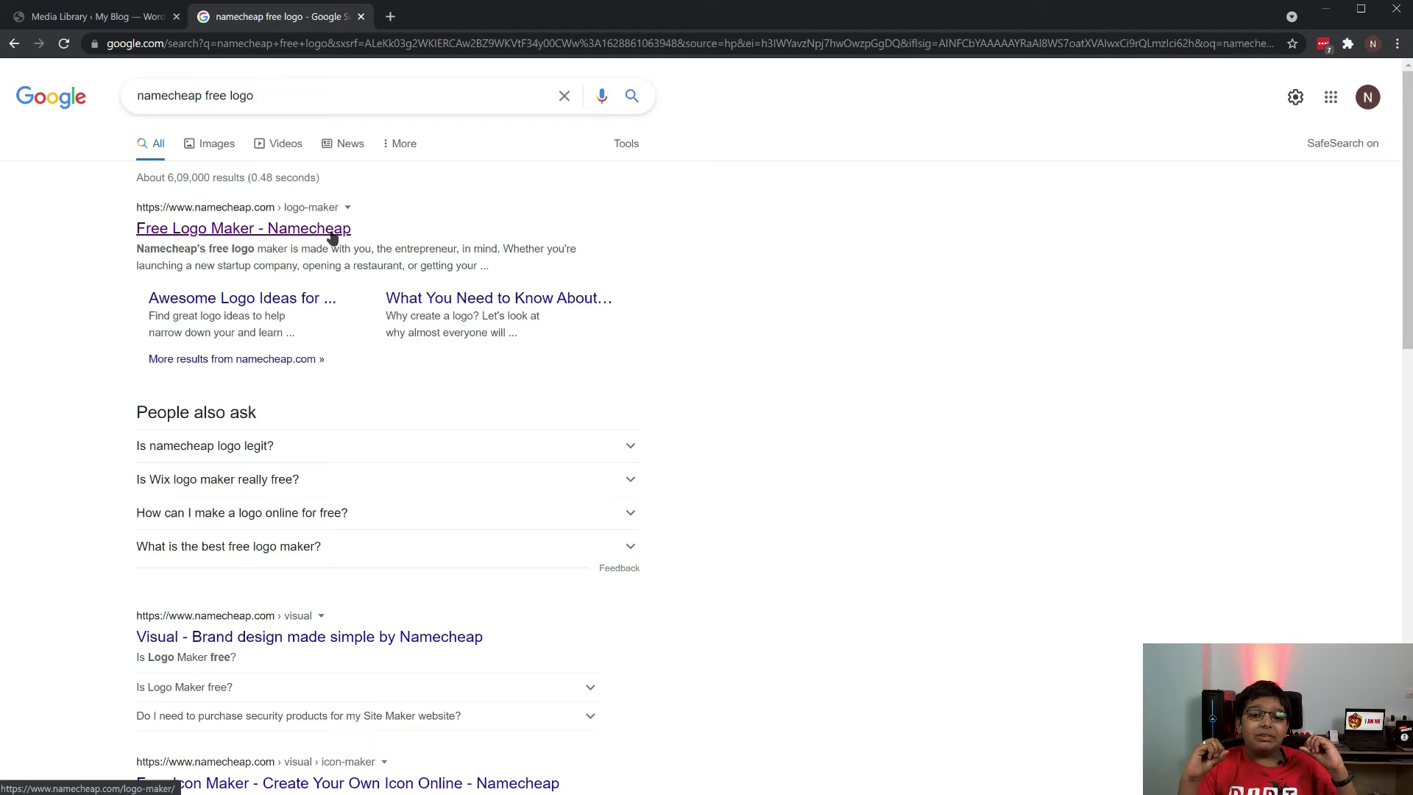
pyautogui.click(332, 237)
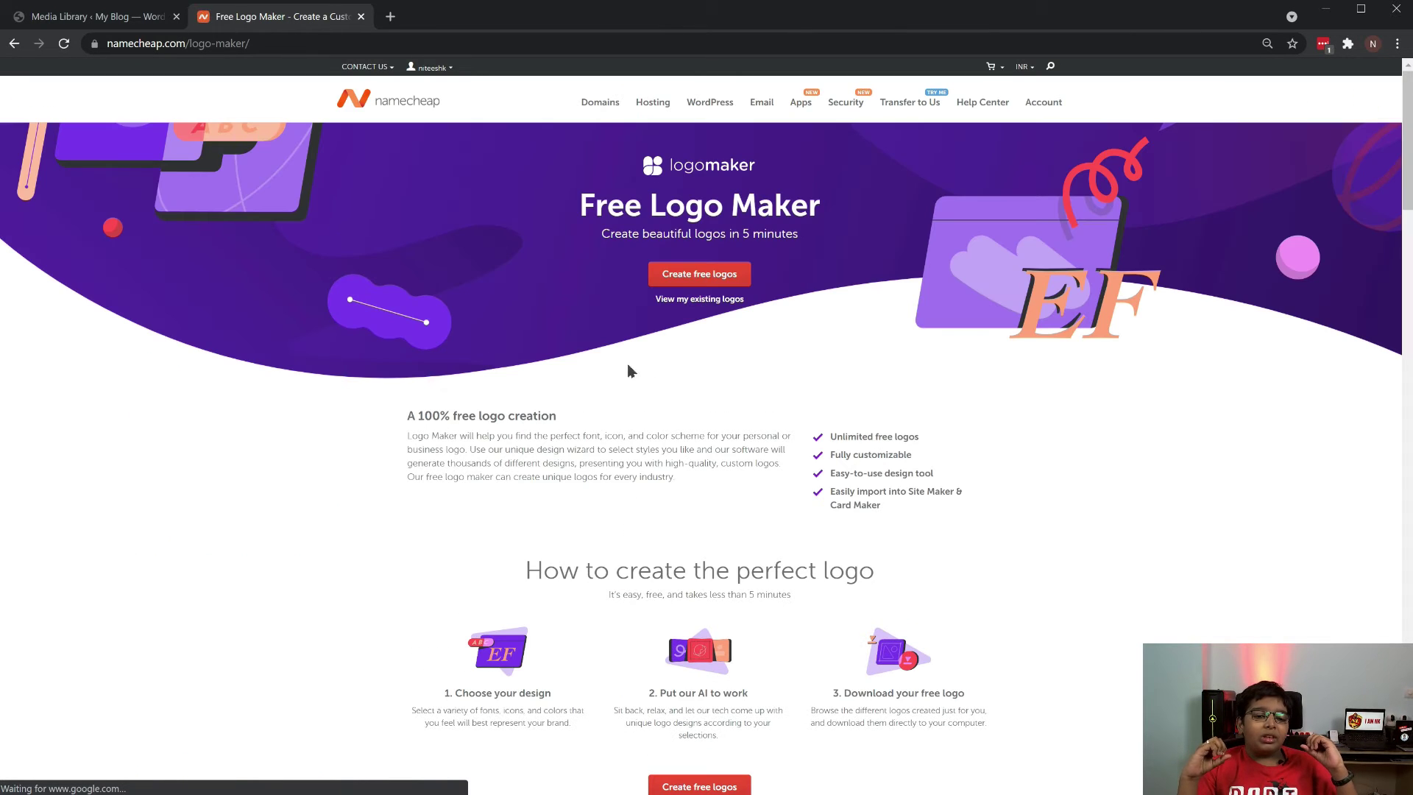
# Start a free logo and enter NITEESH KRISHNA as the business name
pyautogui.click(741, 286)
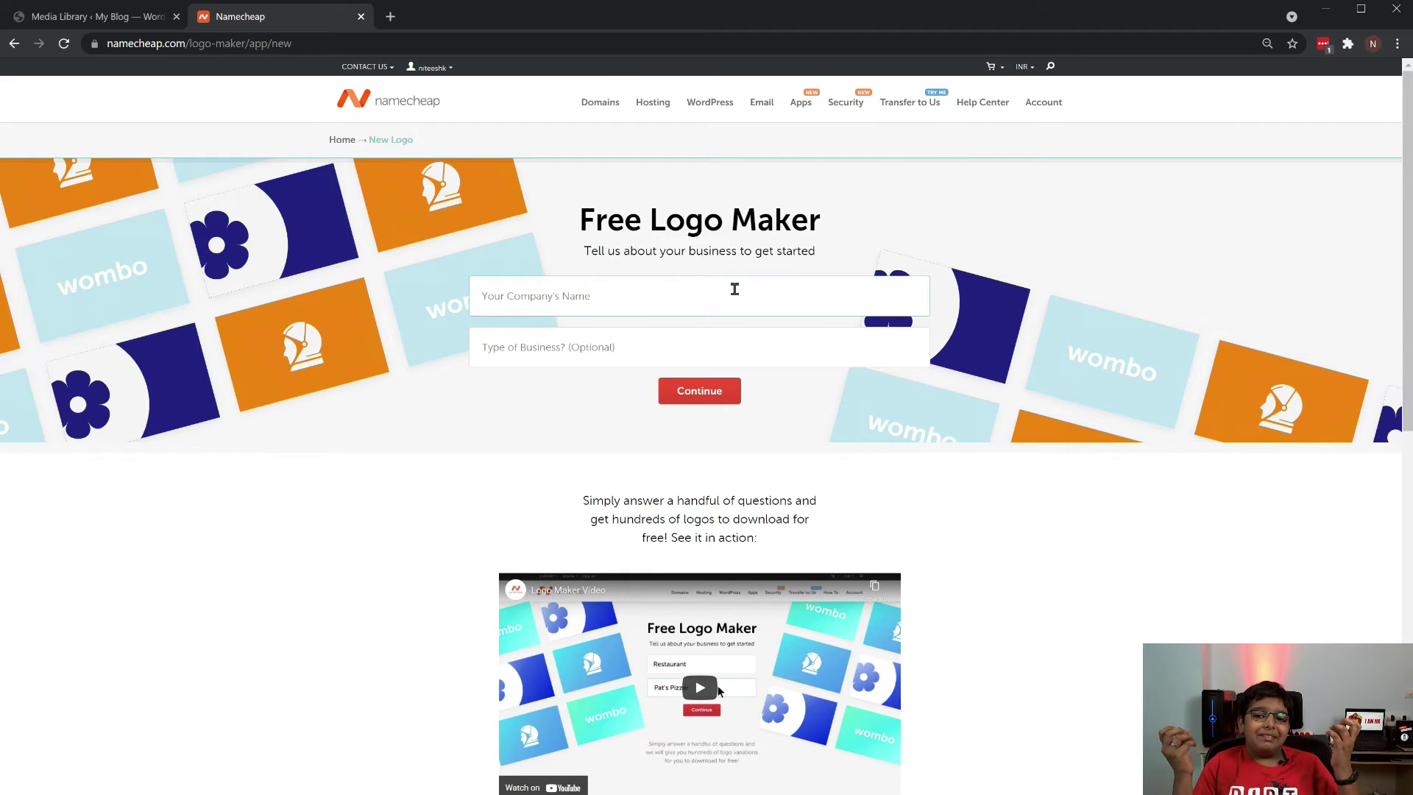
pyautogui.write('NITEESH')
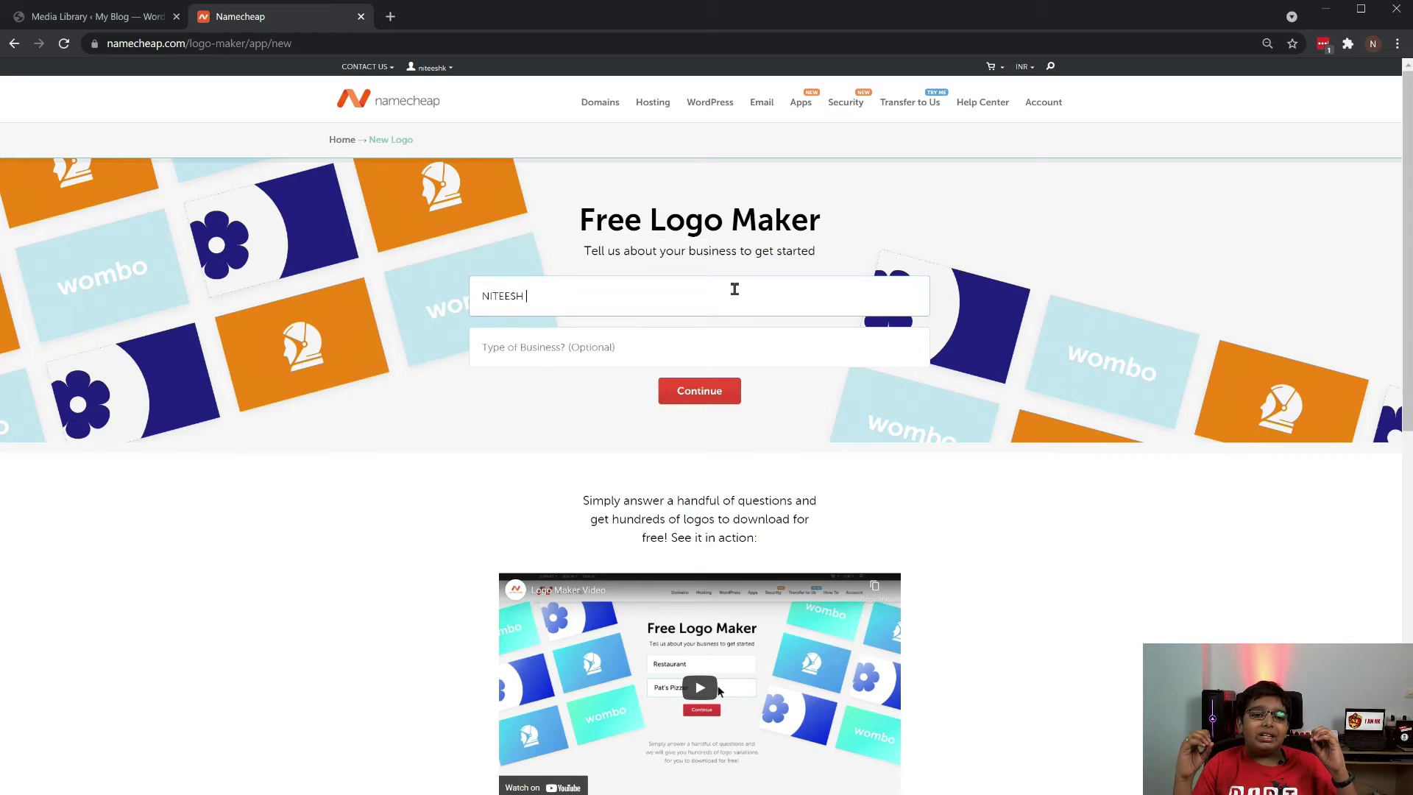
pyautogui.write(' KRISHNA')
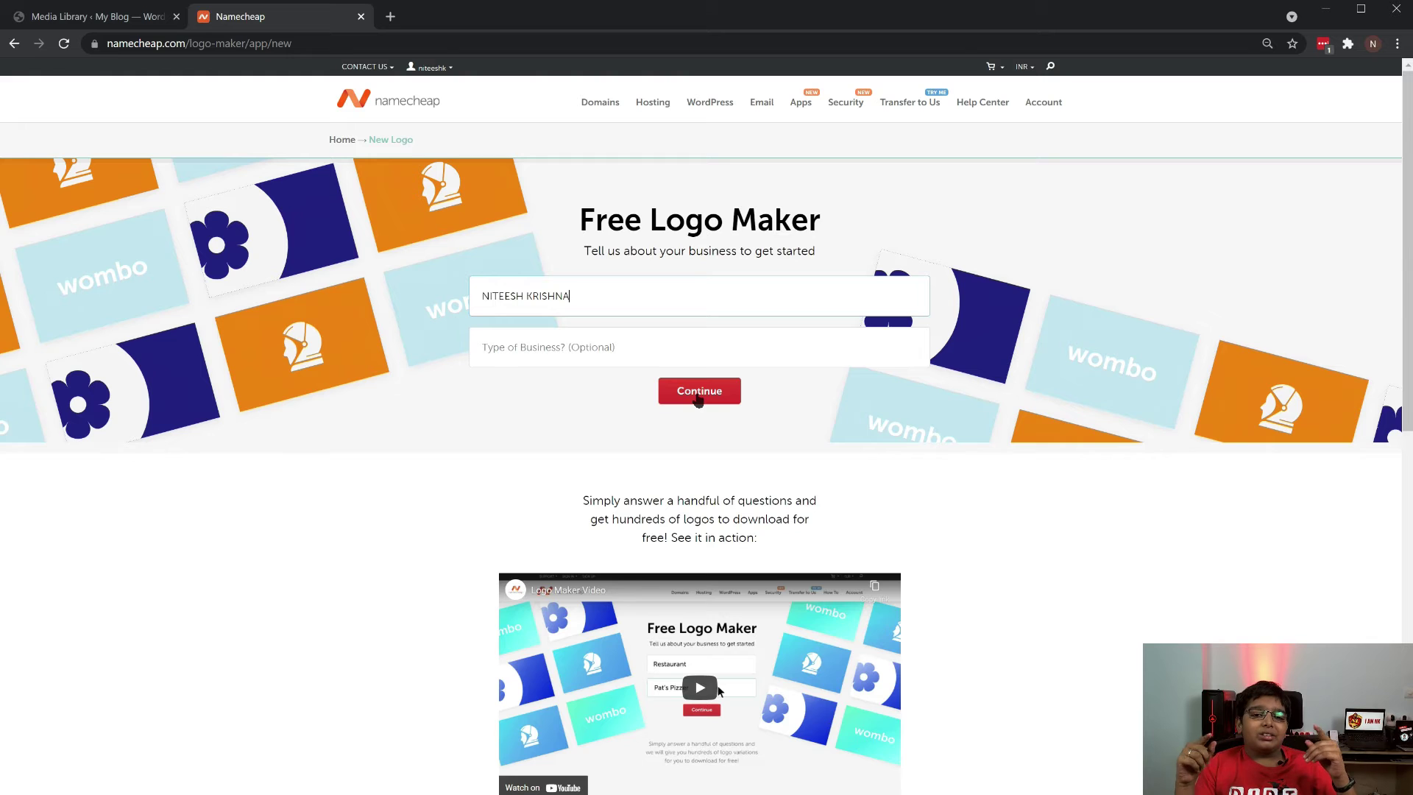
# Answer the font questions (sans-serif, bold, playful, geometric), choose blue, and skip the slogan
pyautogui.click(698, 398)
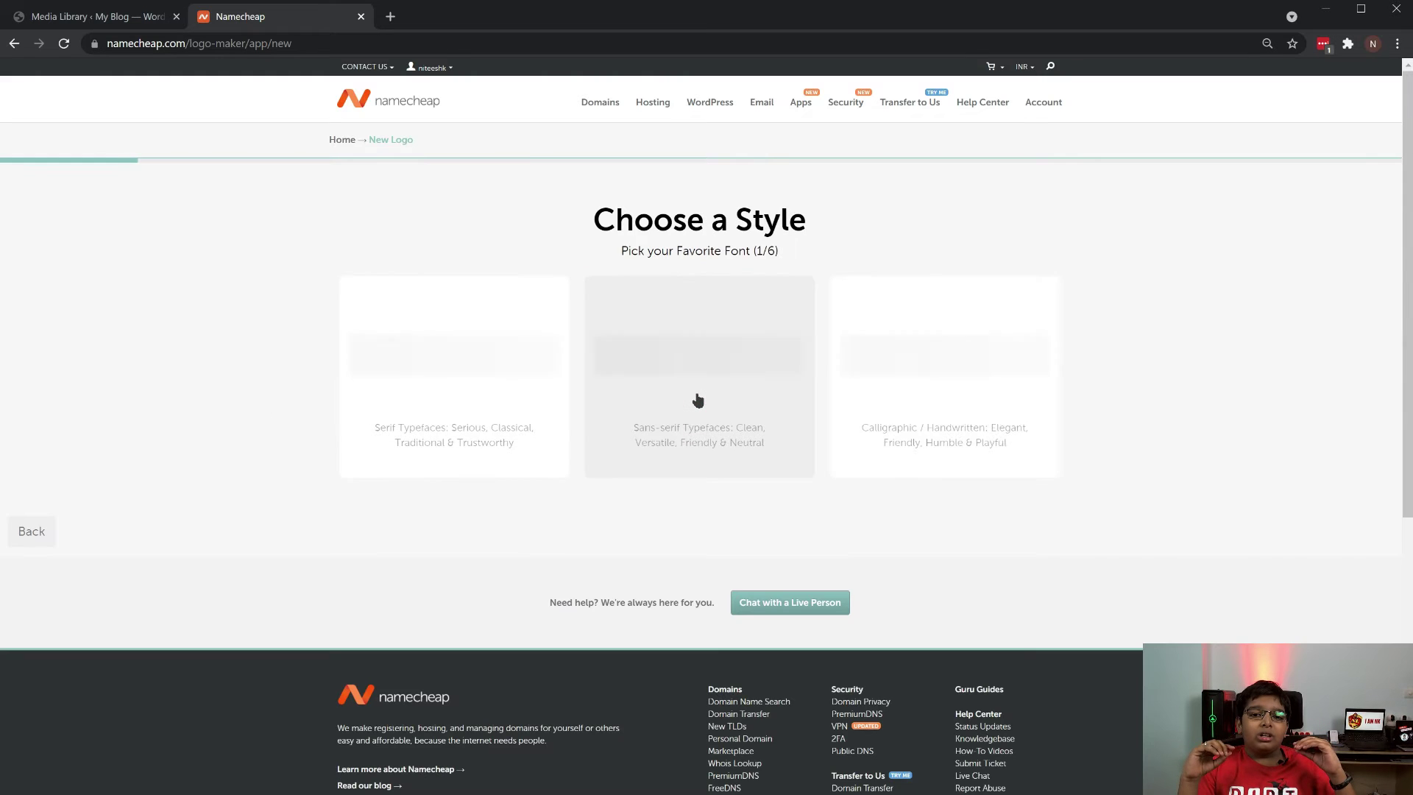
pyautogui.click(798, 386)
pyautogui.click(438, 391)
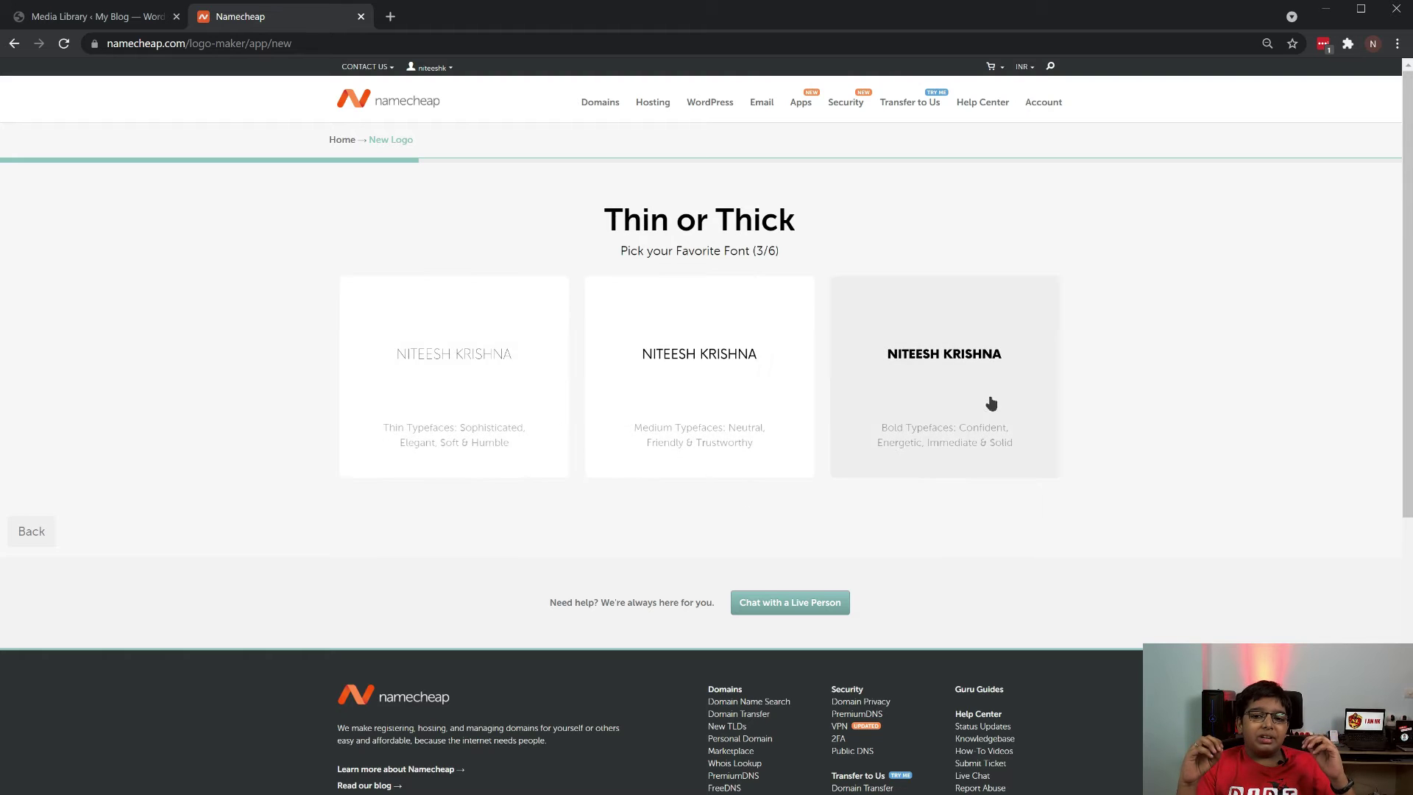
pyautogui.click(985, 398)
pyautogui.click(496, 400)
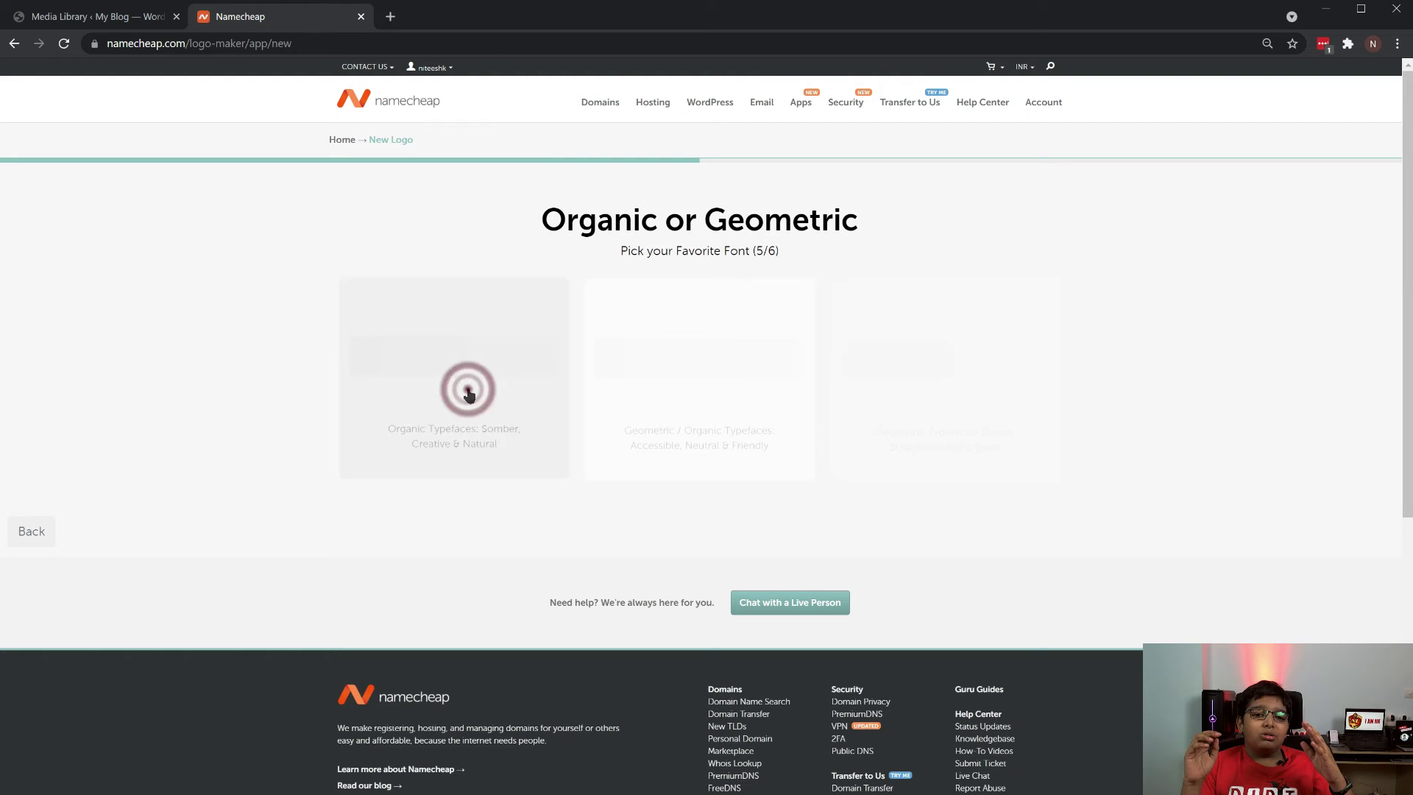
pyautogui.click(731, 402)
pyautogui.click(915, 401)
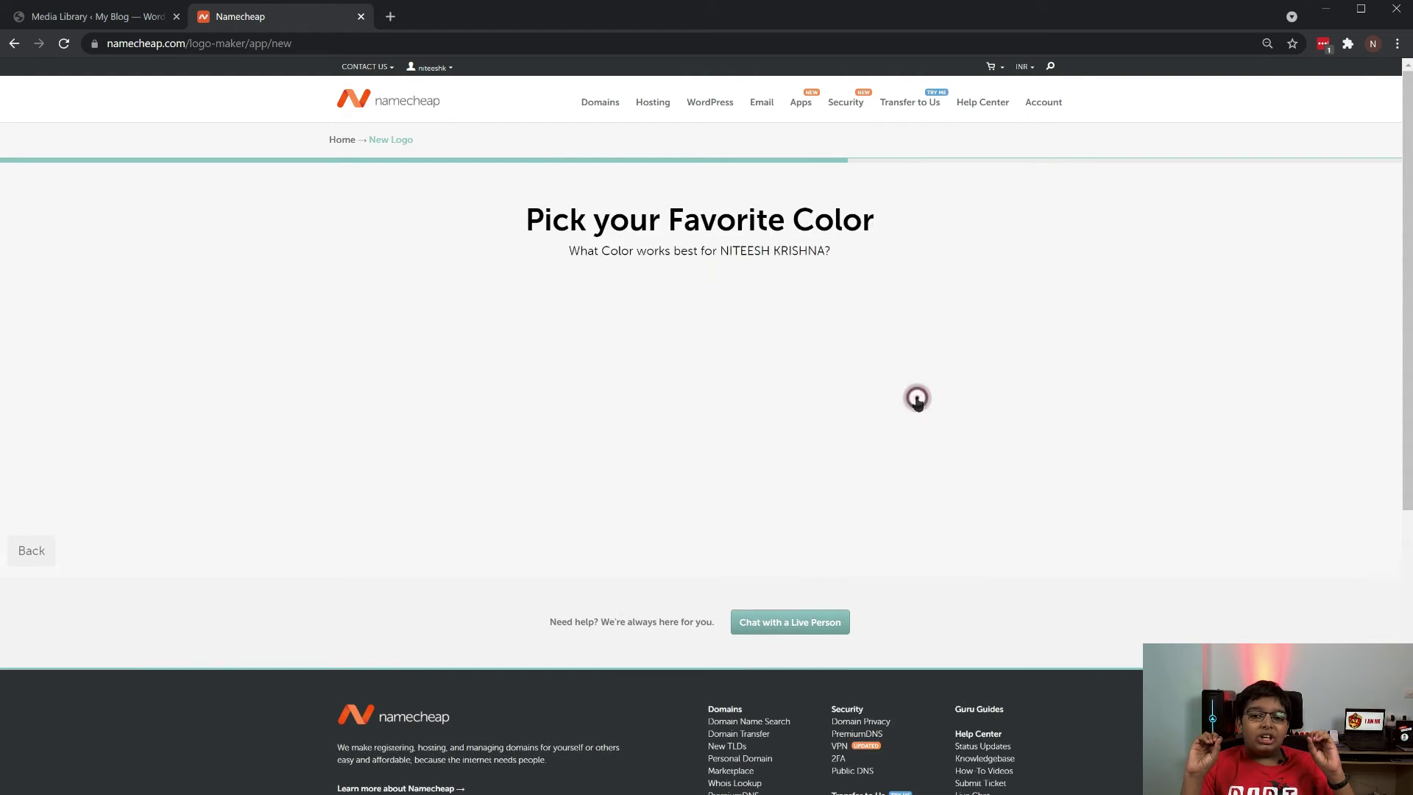
pyautogui.click(407, 317)
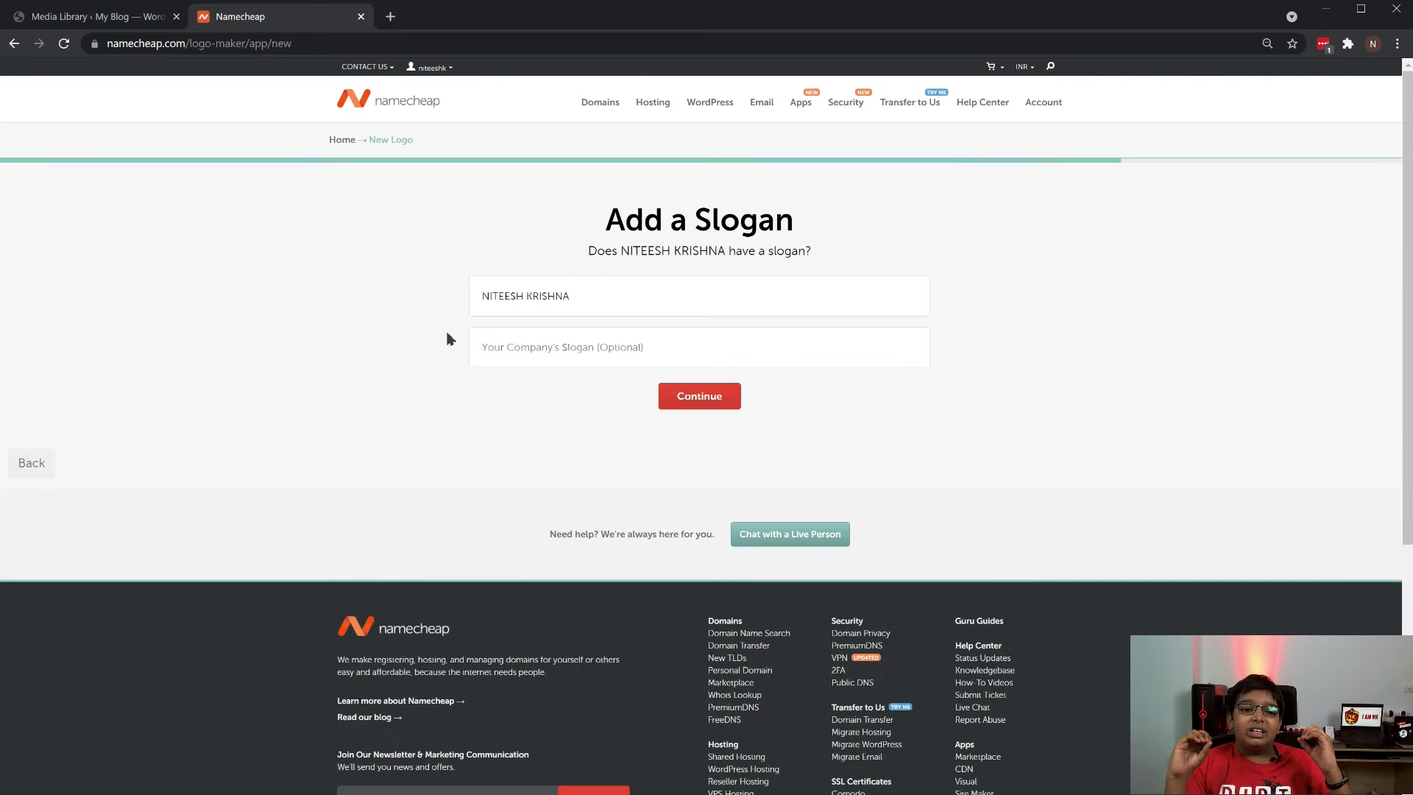
pyautogui.click(710, 404)
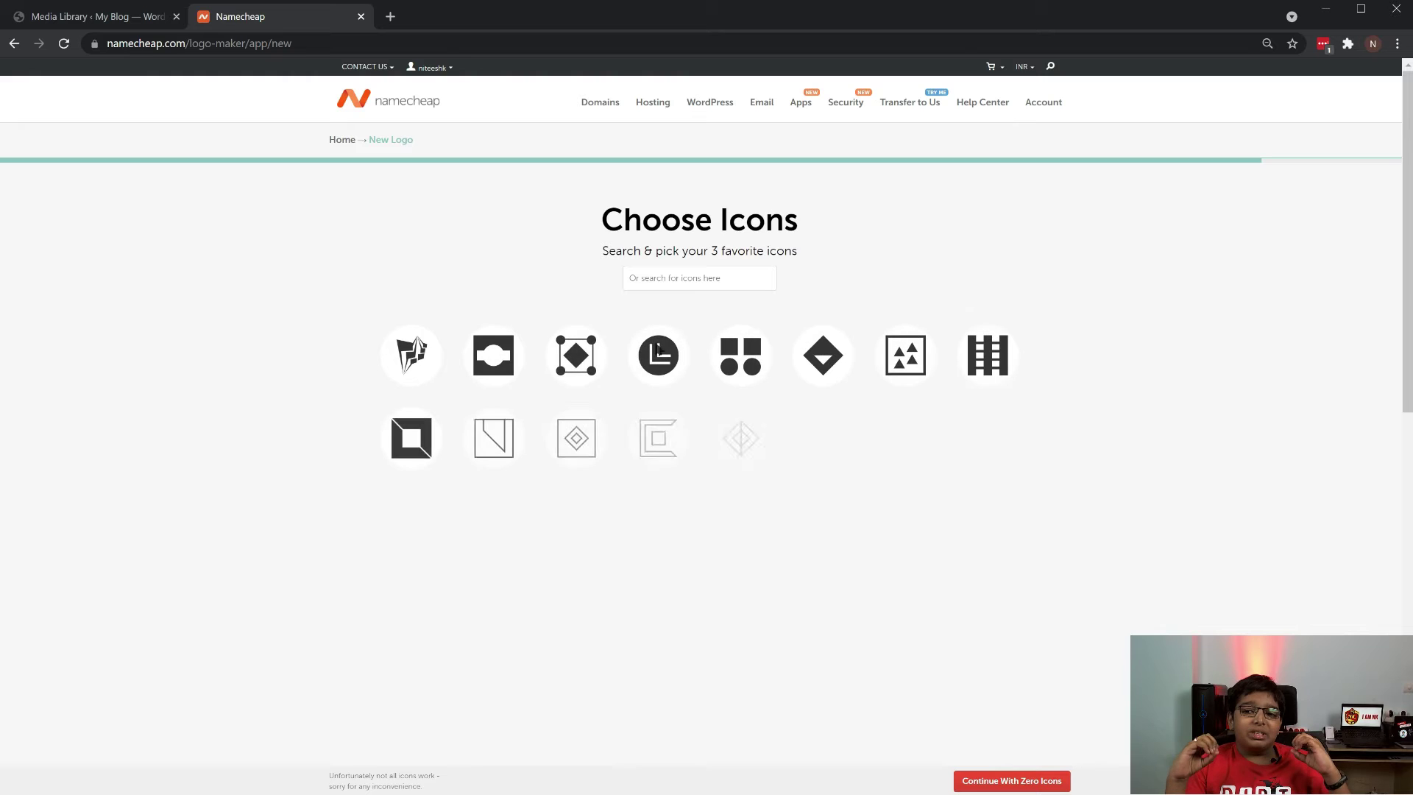
# Search WEB icons, pick two monitor-with-checklist icons and a laptop-with-globe icon, then continue
pyautogui.click(670, 278)
pyautogui.write('WE')
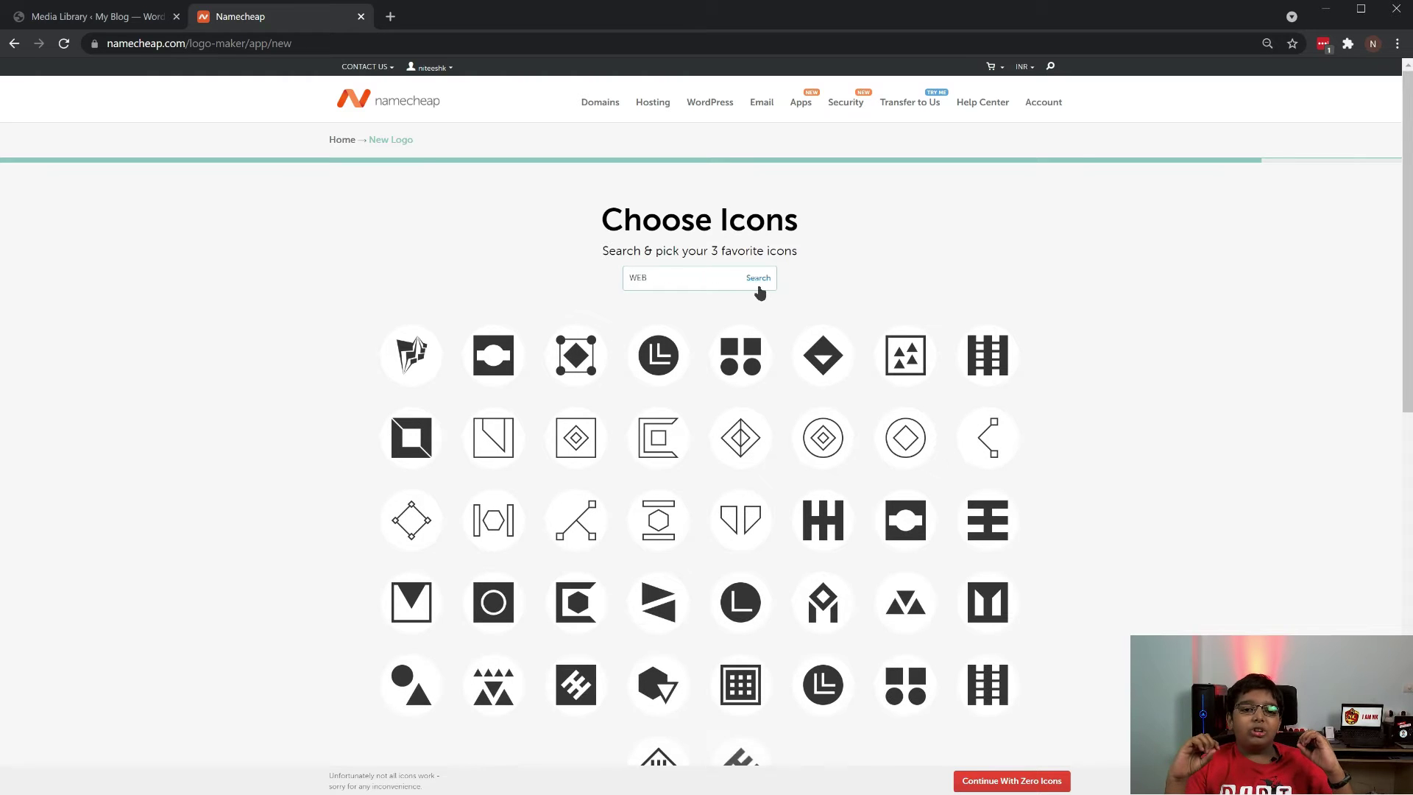
pyautogui.write('B')
pyautogui.click(758, 280)
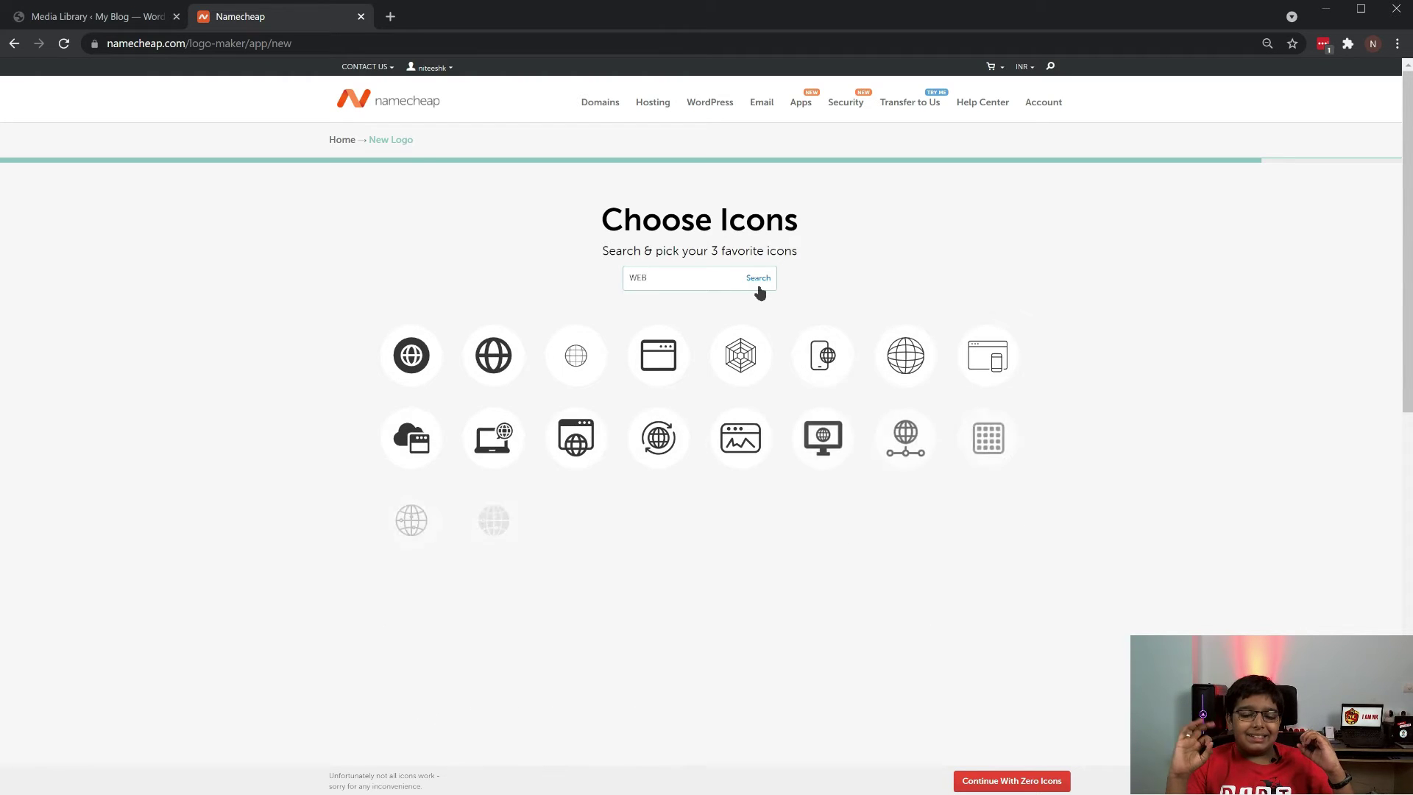
pyautogui.scroll(-1, 681, 598)
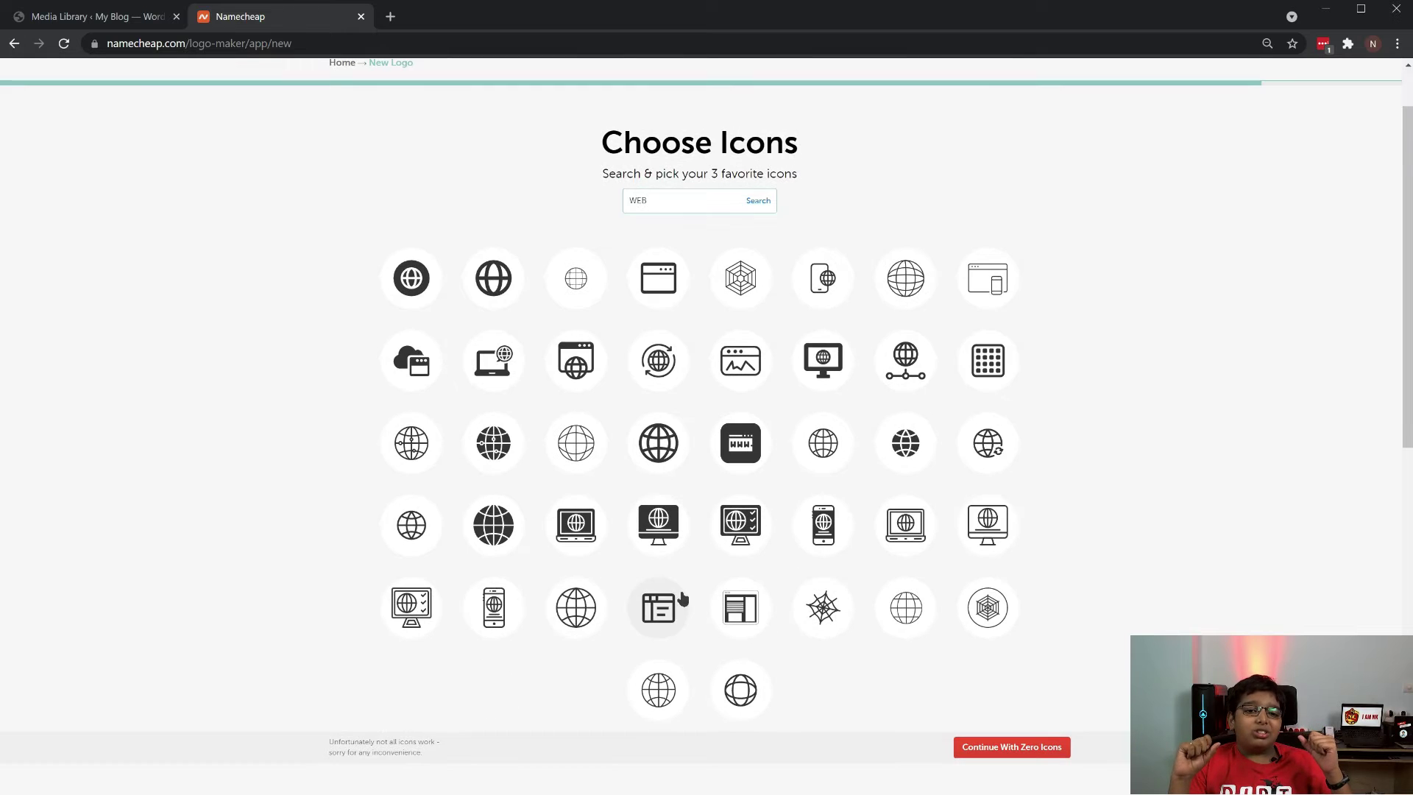
pyautogui.click(741, 522)
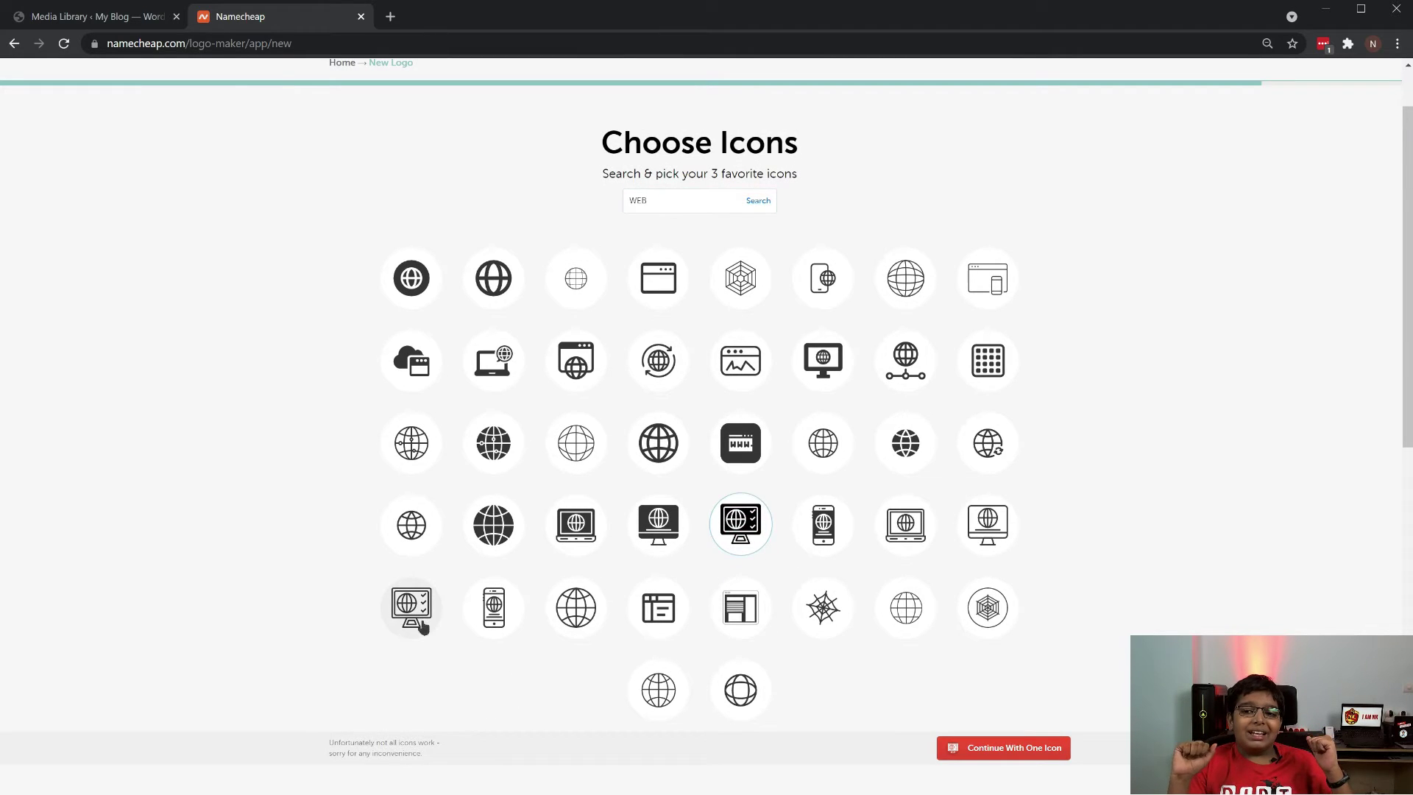
pyautogui.click(406, 615)
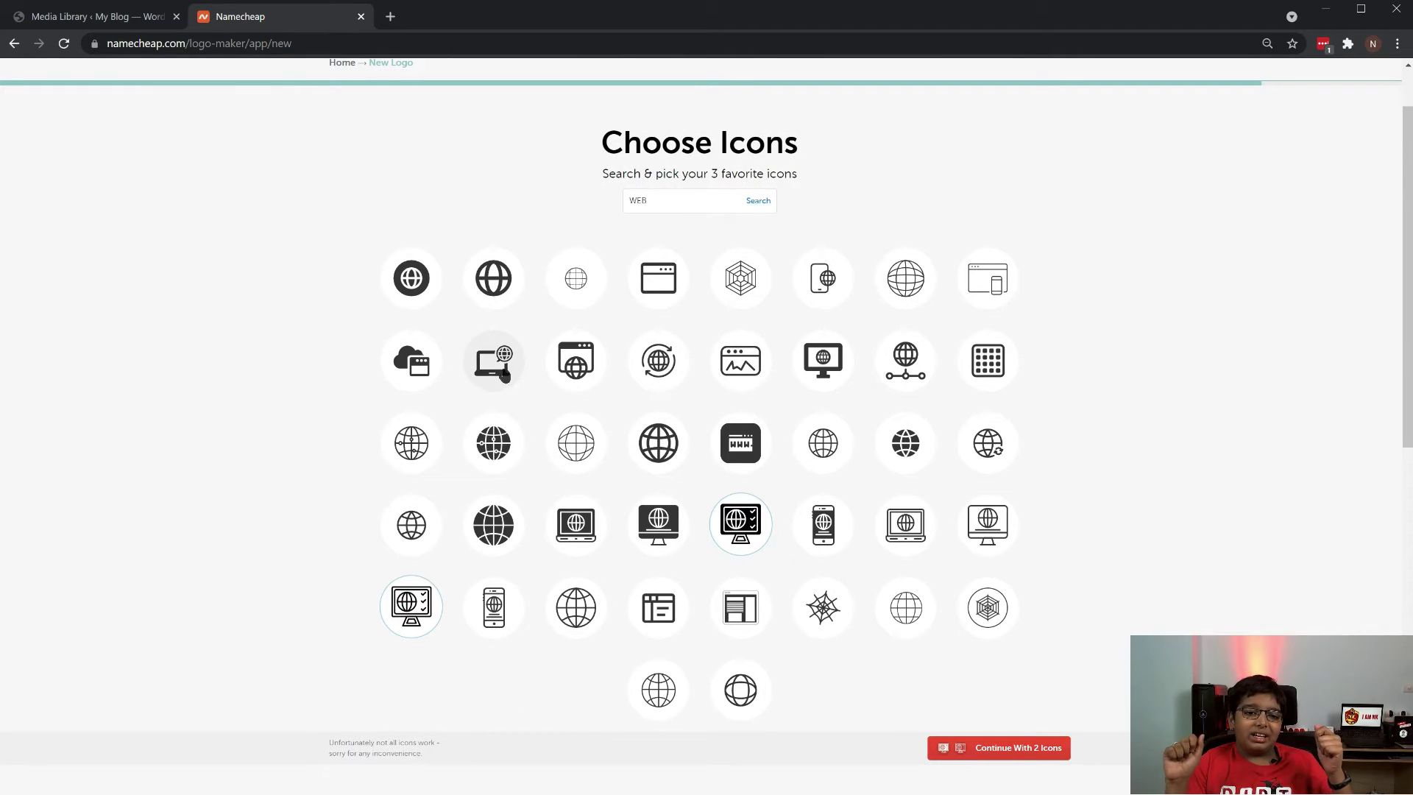
pyautogui.click(505, 375)
pyautogui.click(1024, 755)
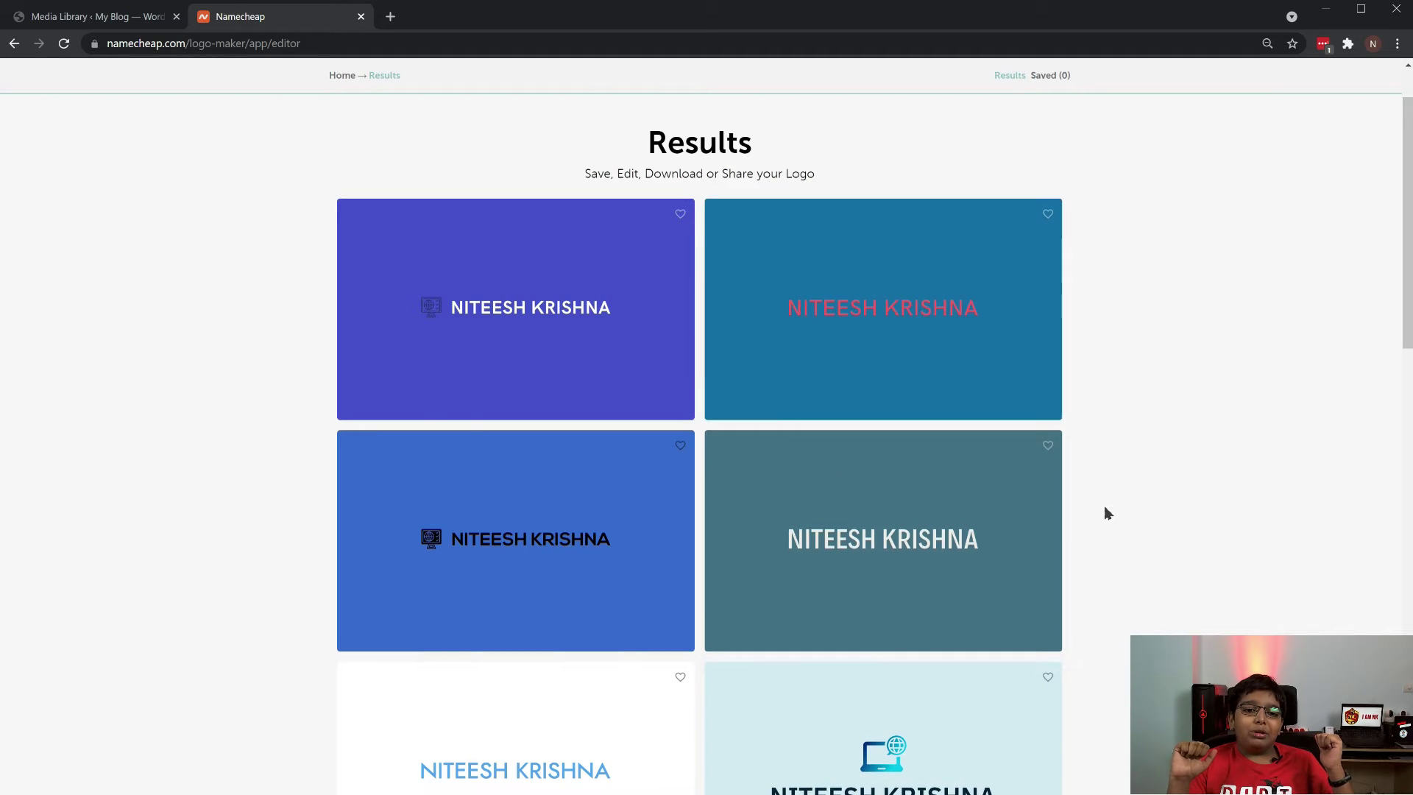
# Browse the logo results and open the white logo with the pink-blue gradient monitor icon
pyautogui.scroll(-2, 1104, 516)
pyautogui.scroll(-10, 1104, 523)
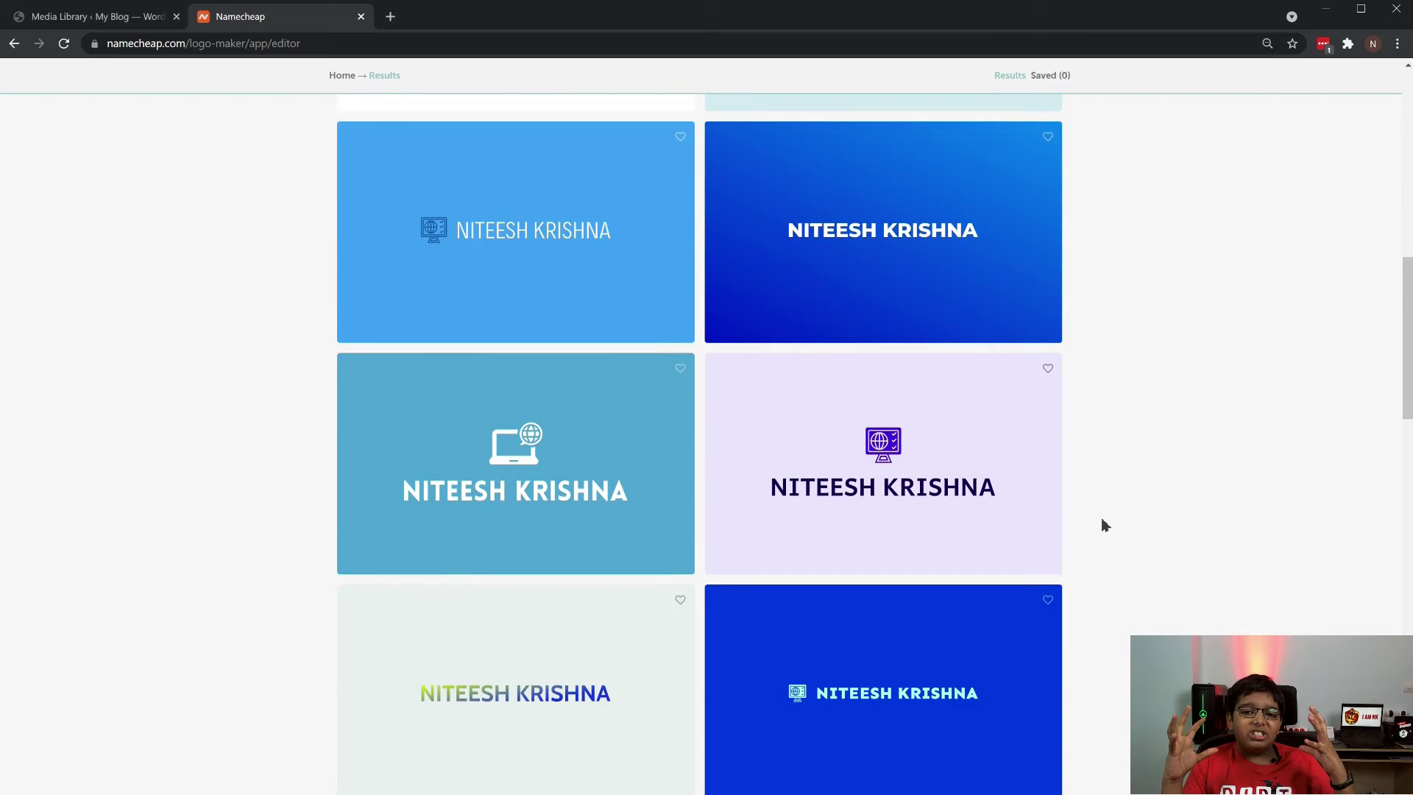
pyautogui.scroll(-6, 1104, 526)
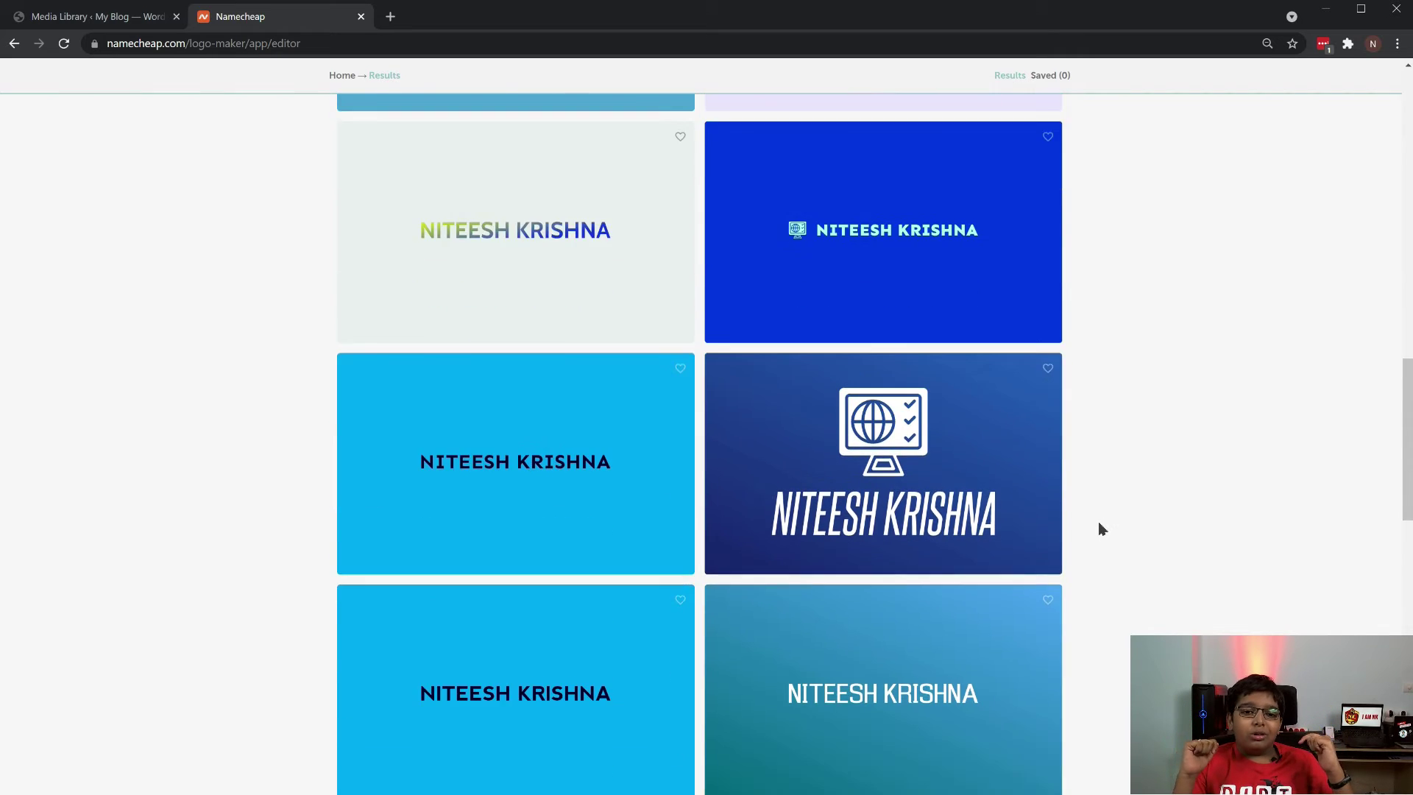
pyautogui.scroll(-9, 1102, 530)
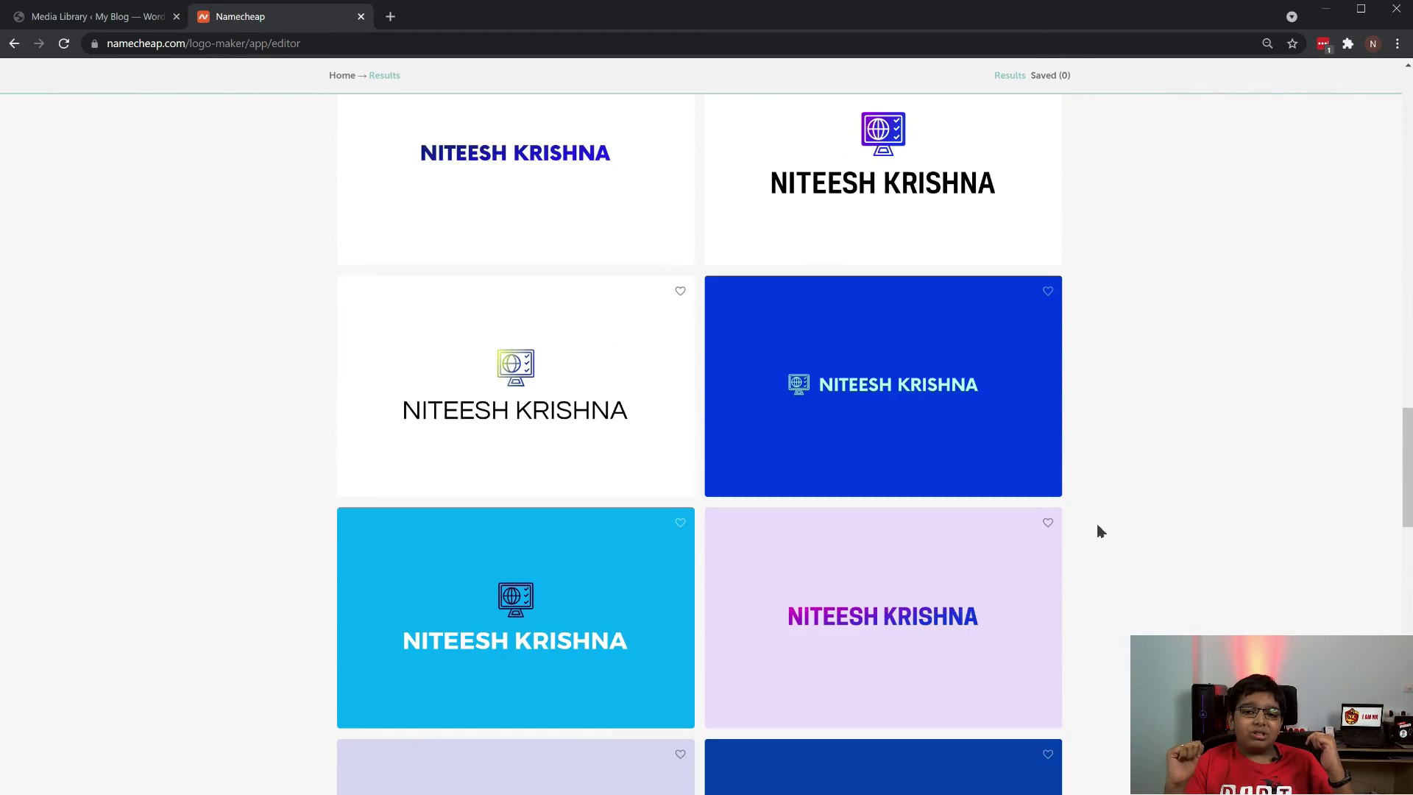
pyautogui.scroll(-4, 1102, 530)
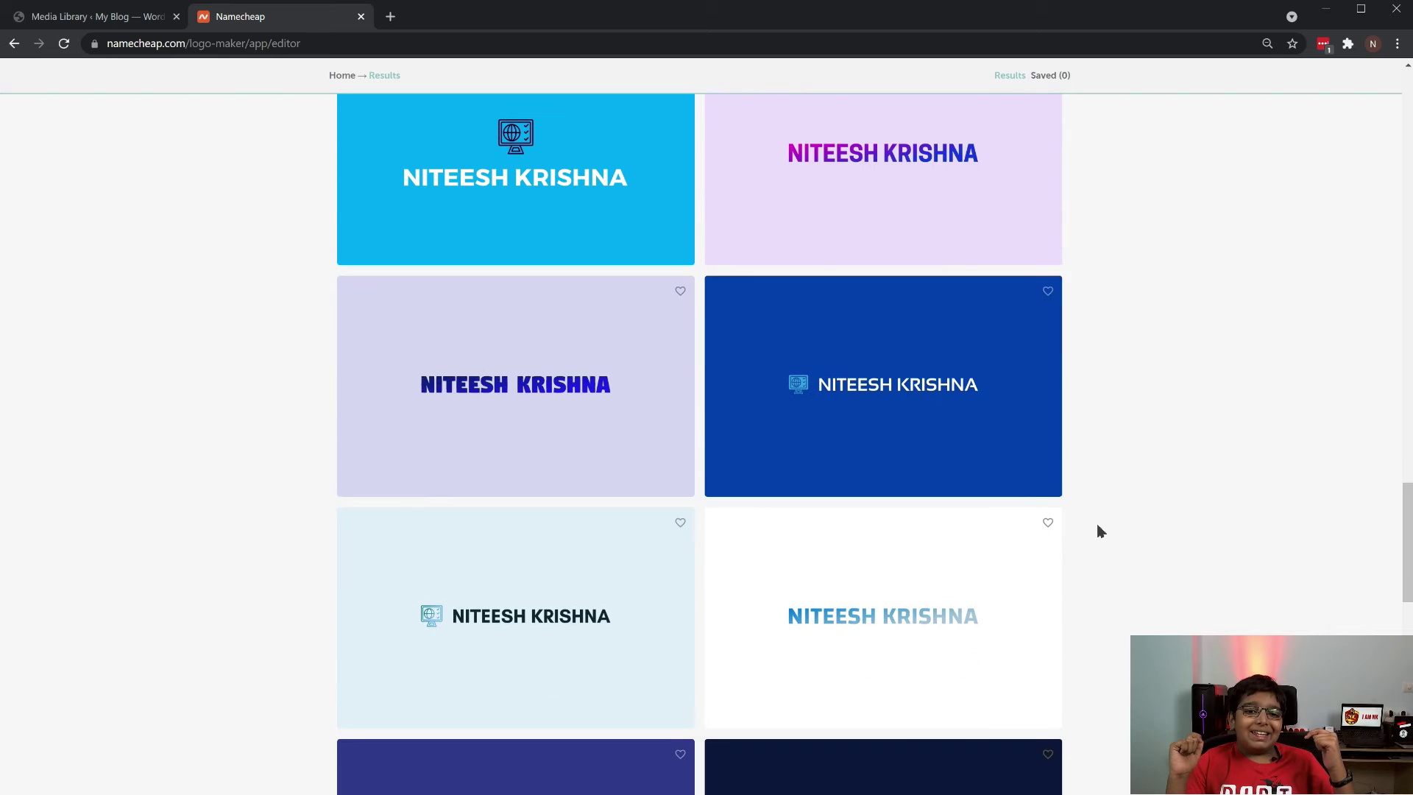
pyautogui.scroll(3, 1101, 530)
pyautogui.scroll(3, 1101, 530)
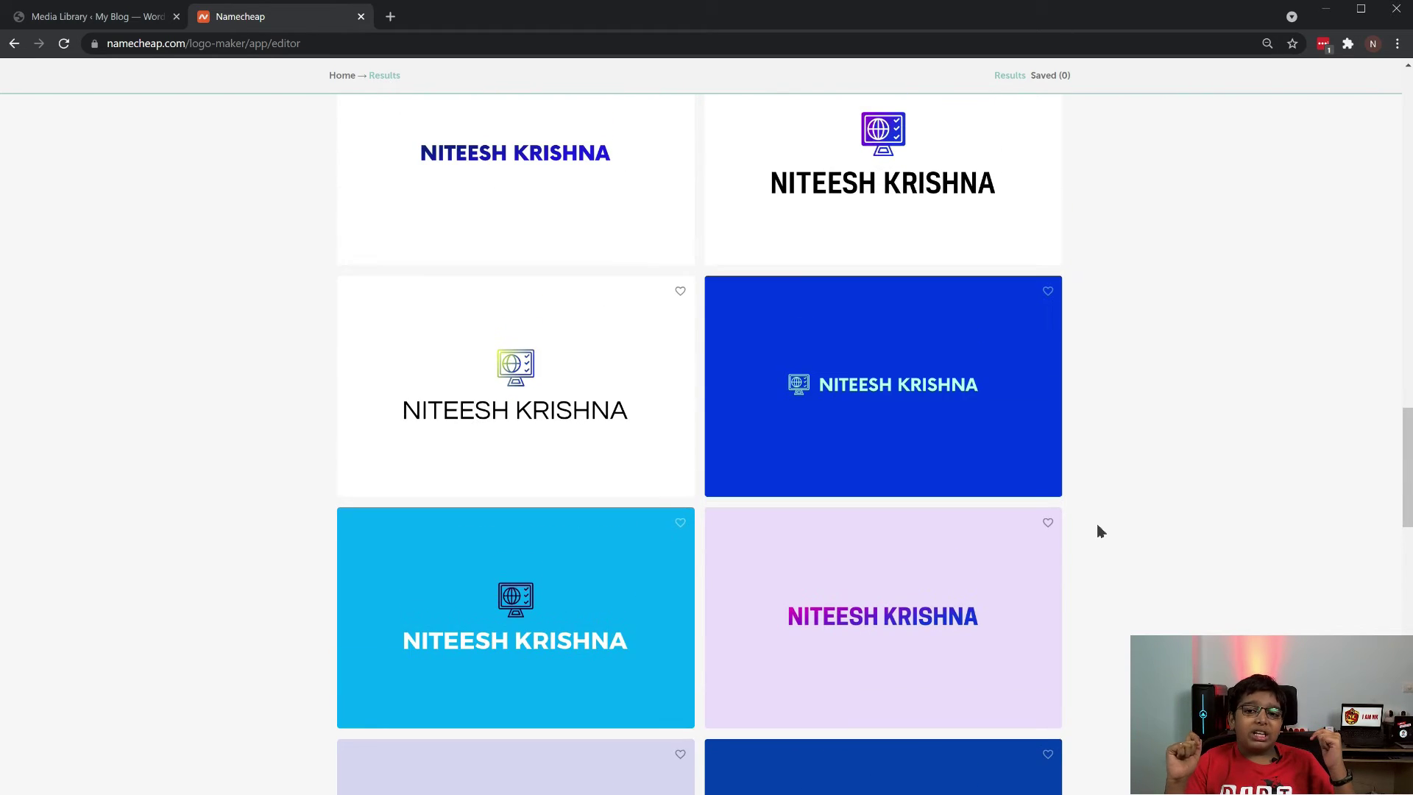
pyautogui.scroll(-20, 1101, 531)
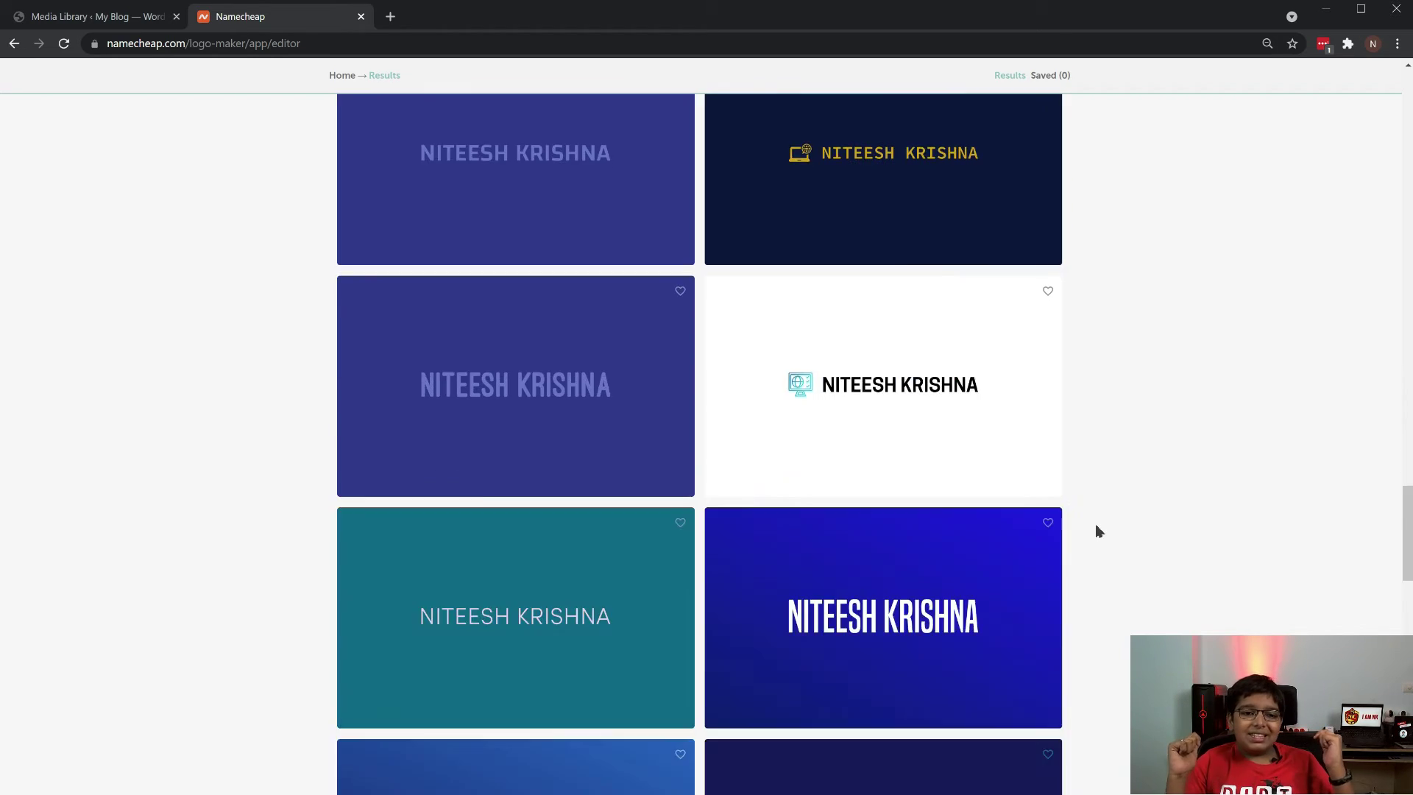
pyautogui.scroll(-13, 1100, 532)
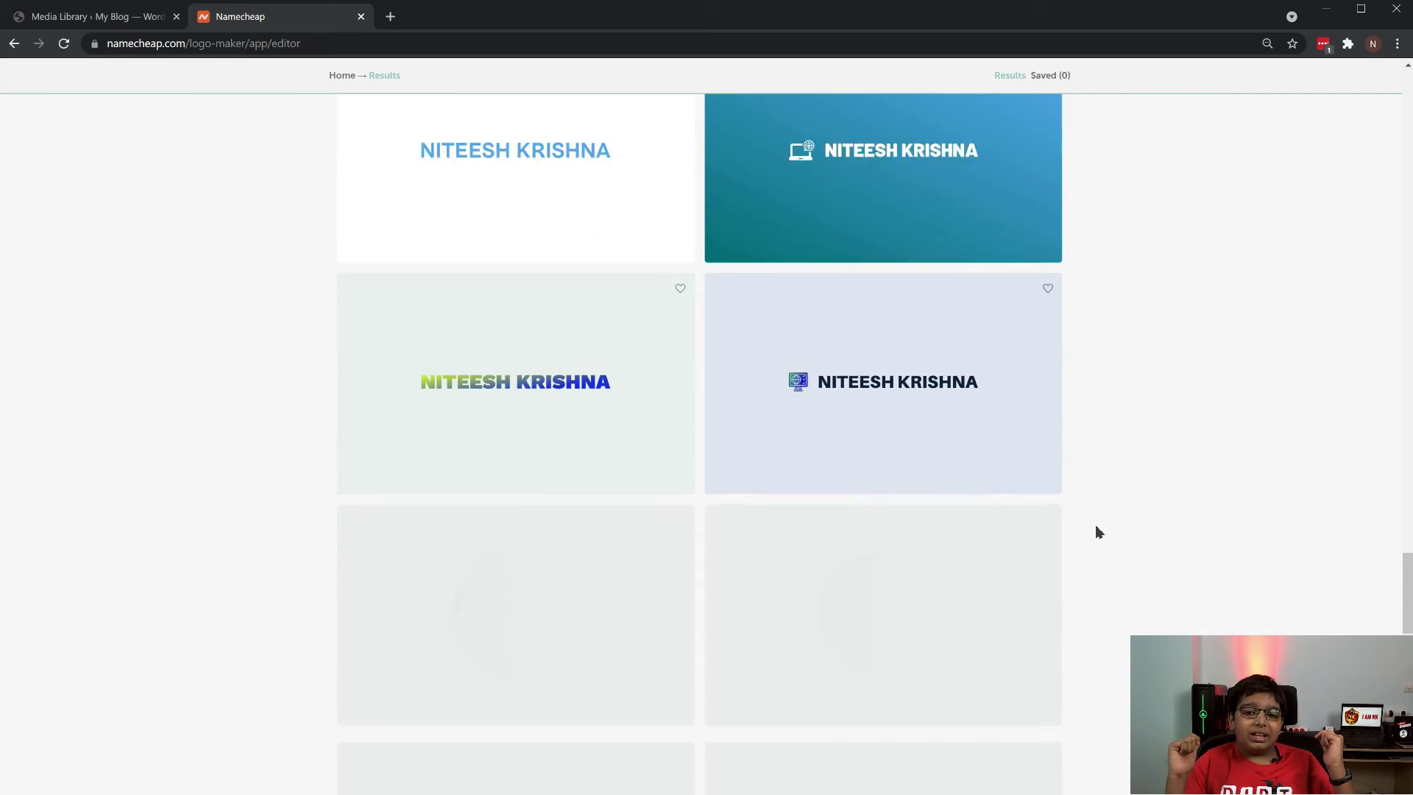
pyautogui.scroll(-5, 1099, 531)
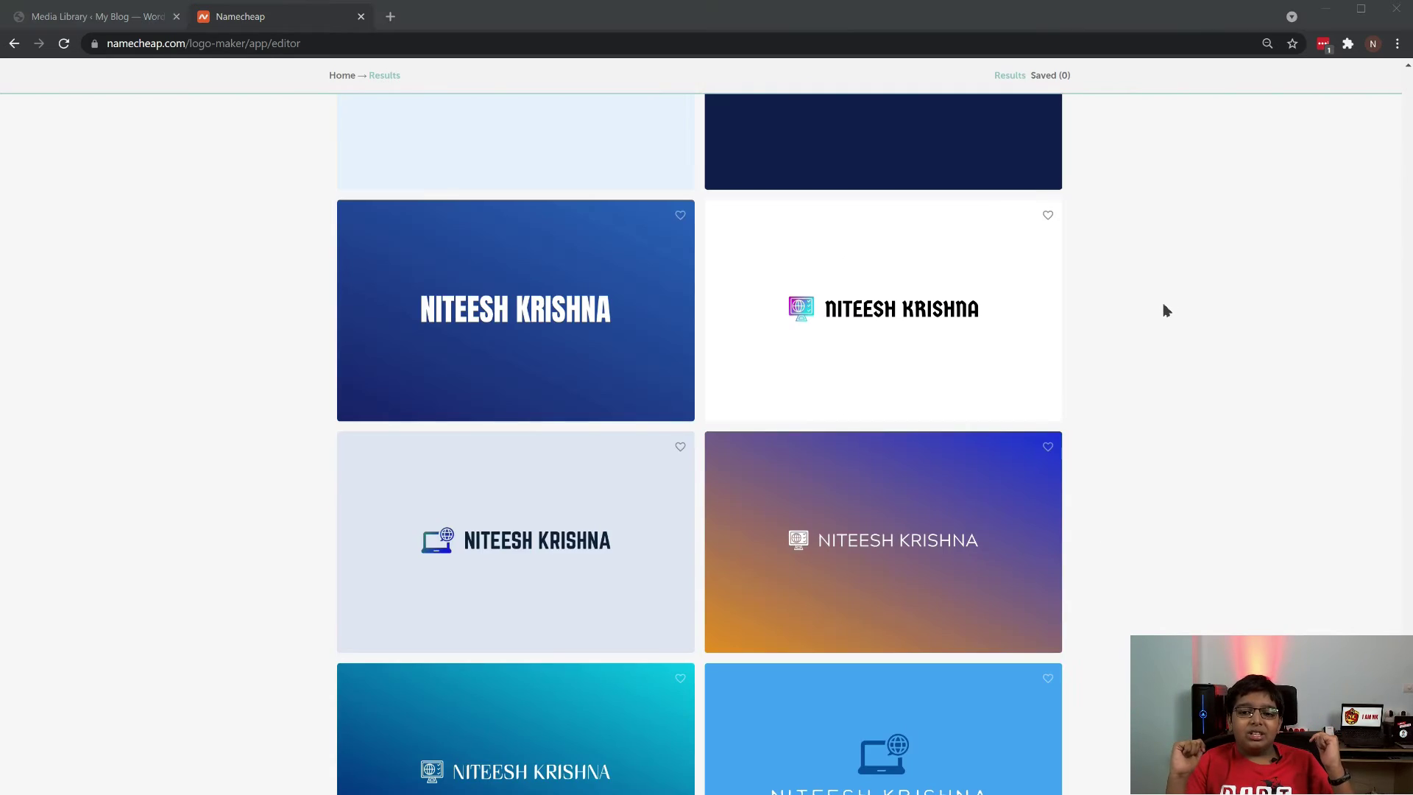
pyautogui.click(898, 324)
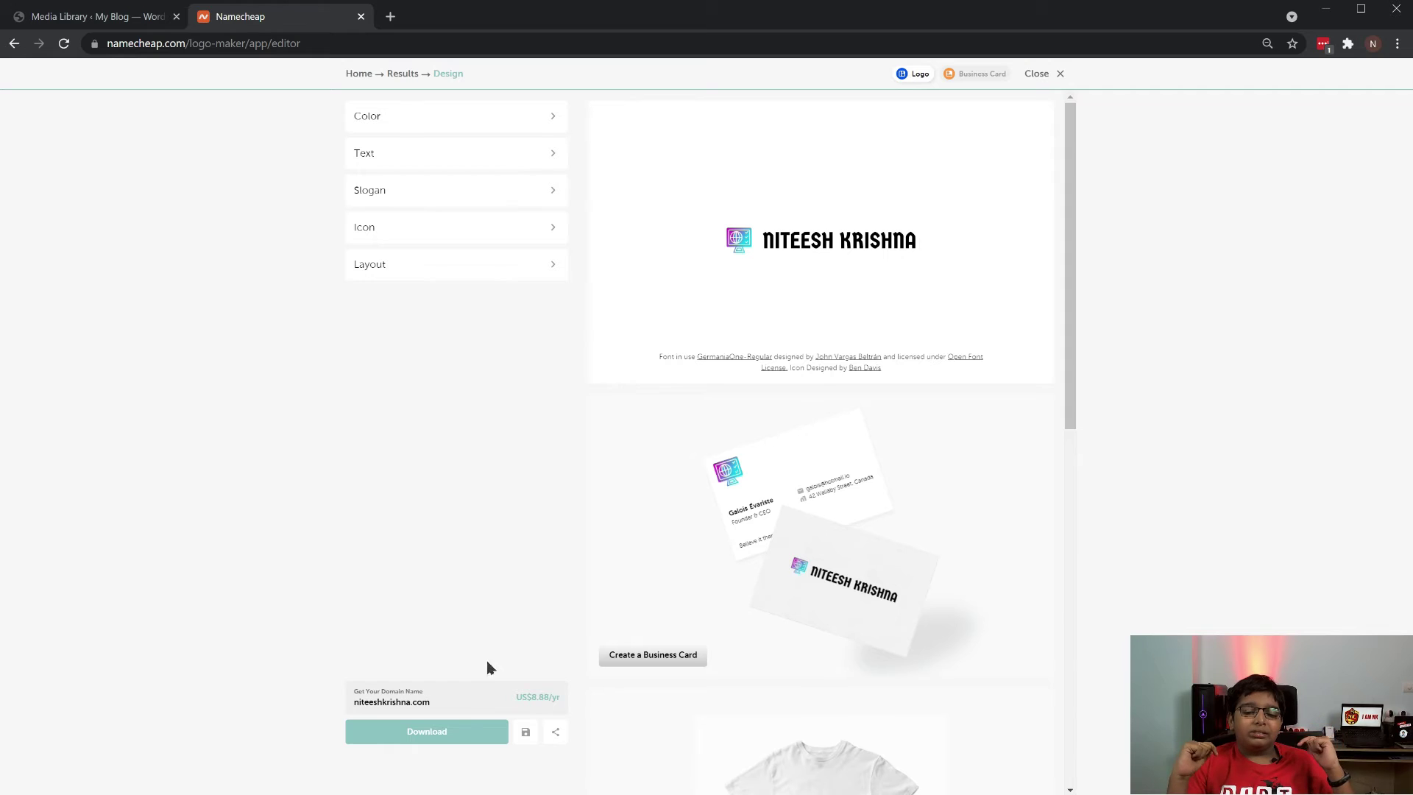
# Download the NITEESH KRISHNA logo files and show the 204 KB zip in the Downloads folder
pyautogui.click(476, 737)
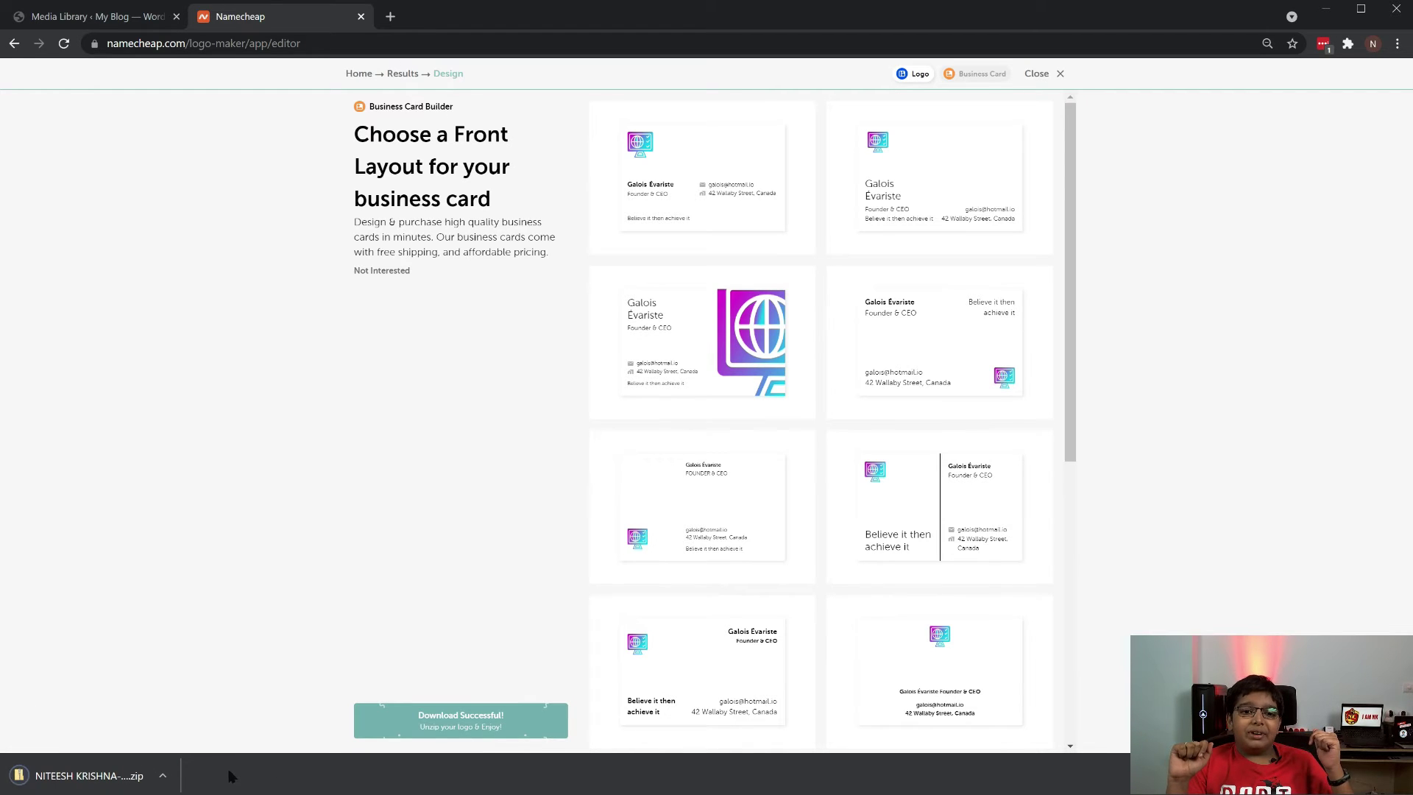
pyautogui.click(163, 775)
pyautogui.click(232, 721)
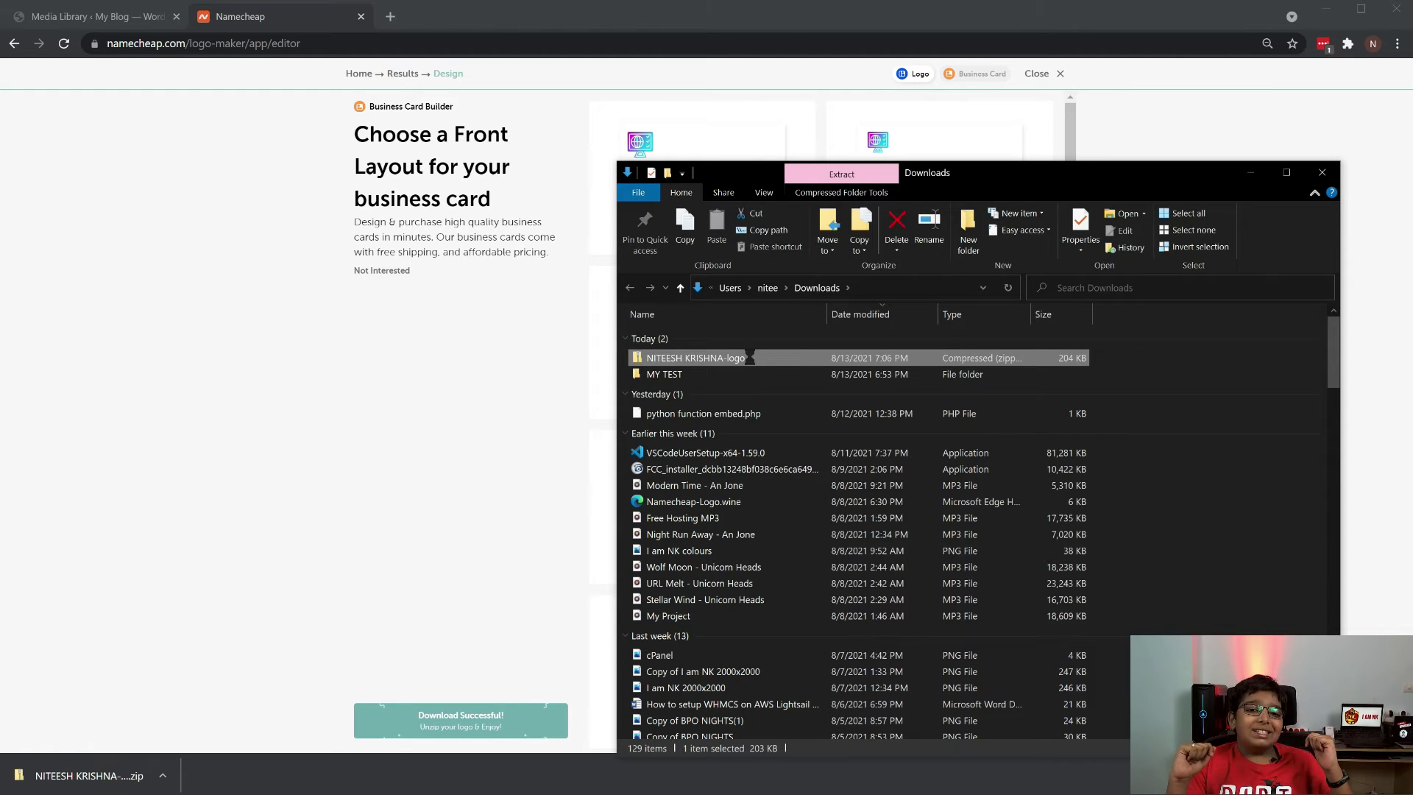
# Extract the logo zip into a NITEESH KRISHNA-logo folder holding vector, cover, default, info and profile
pyautogui.rightClick(749, 358)
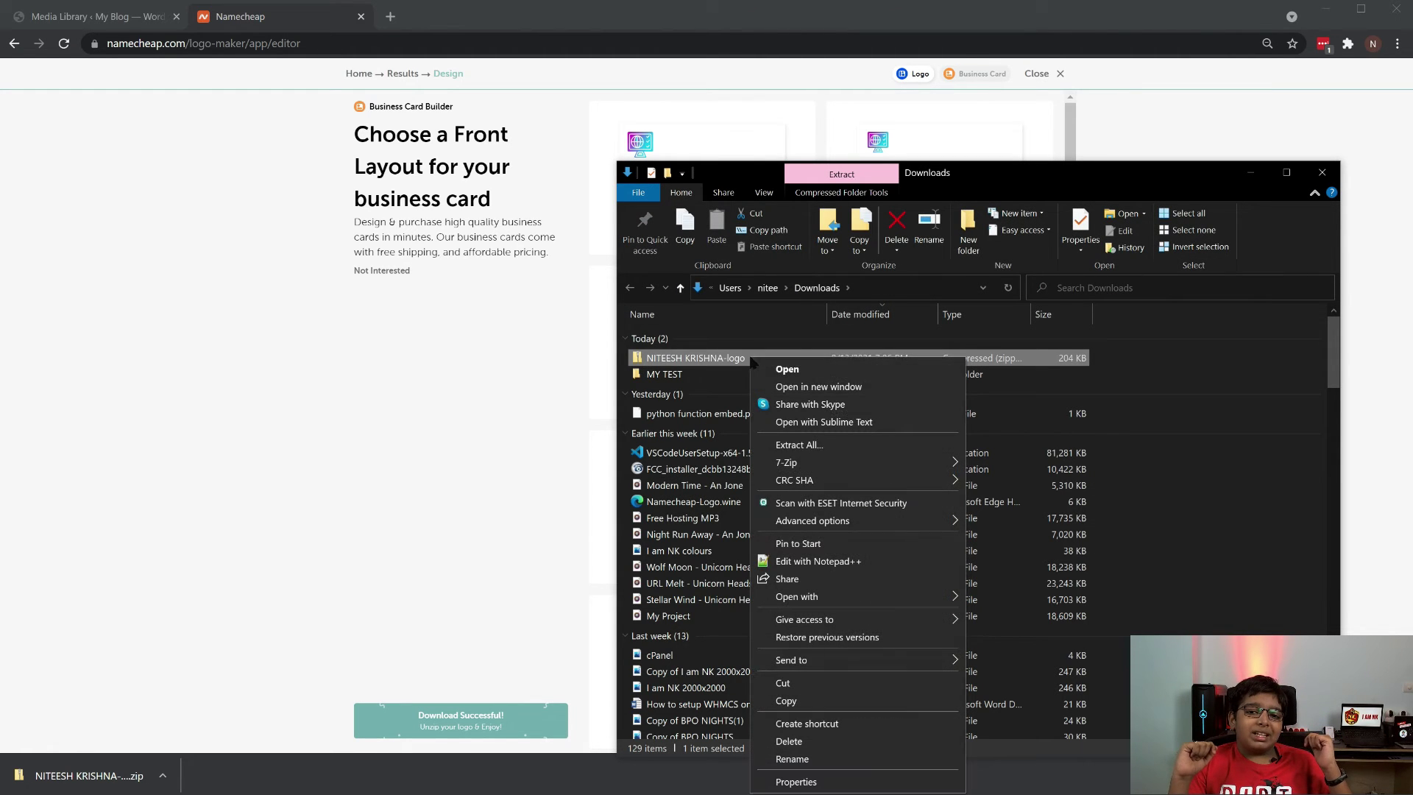
pyautogui.click(801, 444)
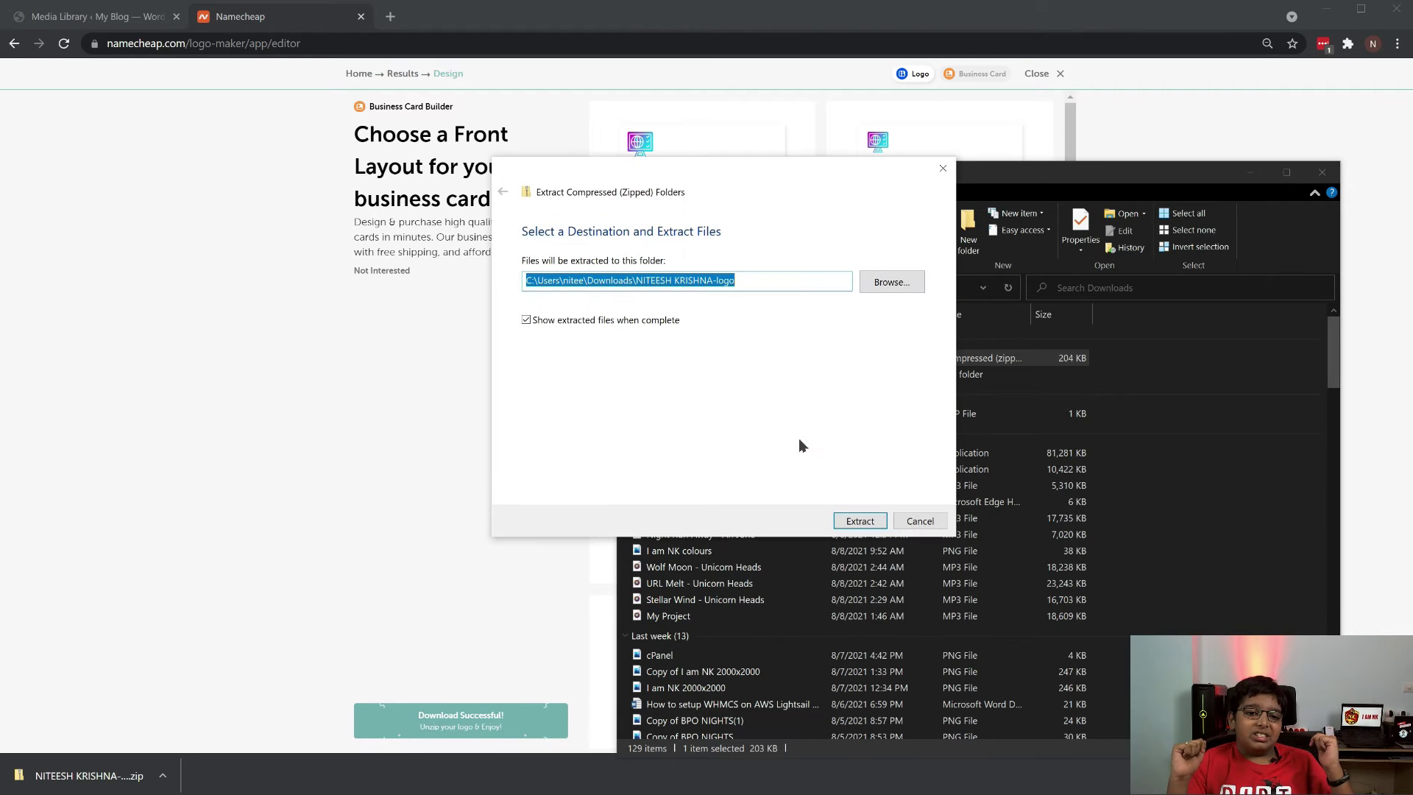
pyautogui.click(858, 521)
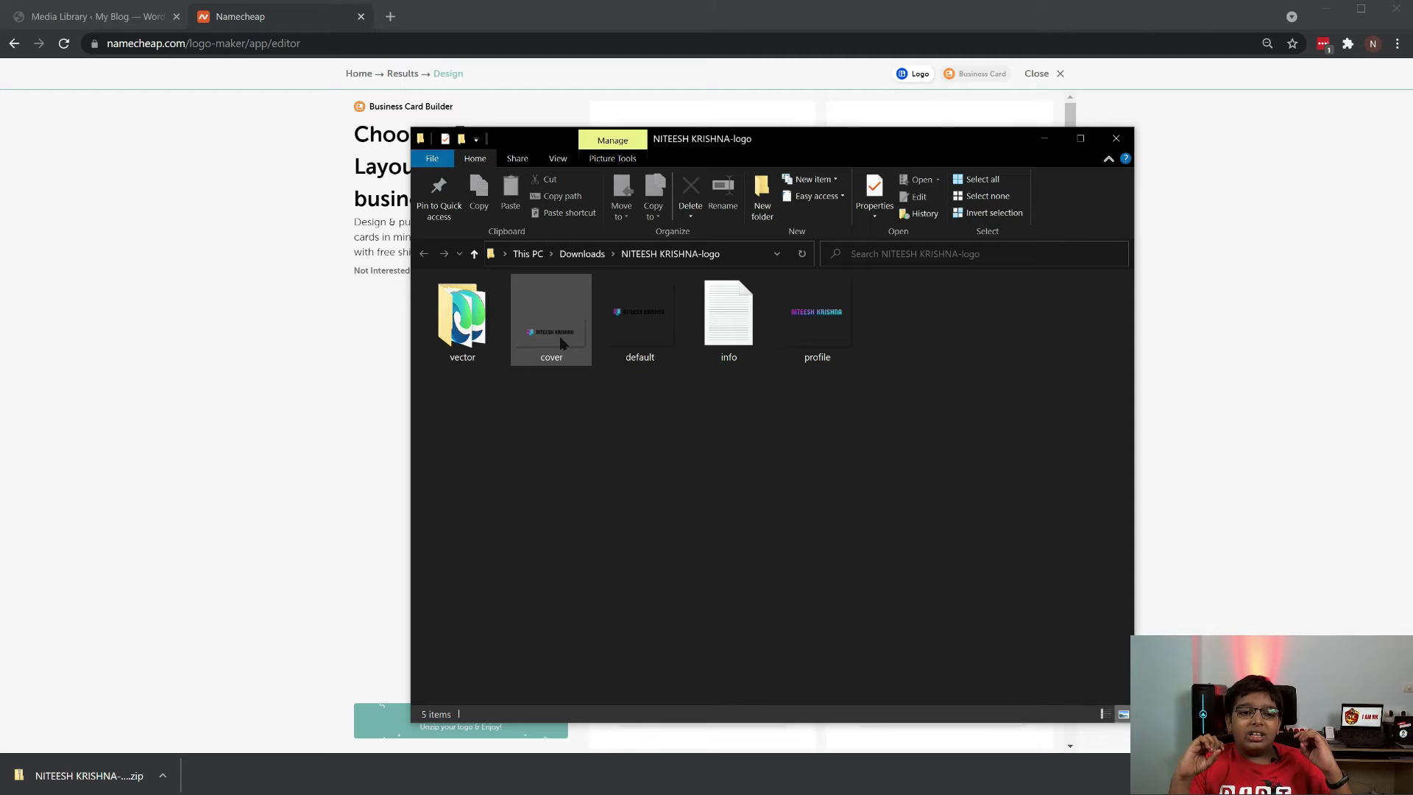
pyautogui.rightClick(561, 343)
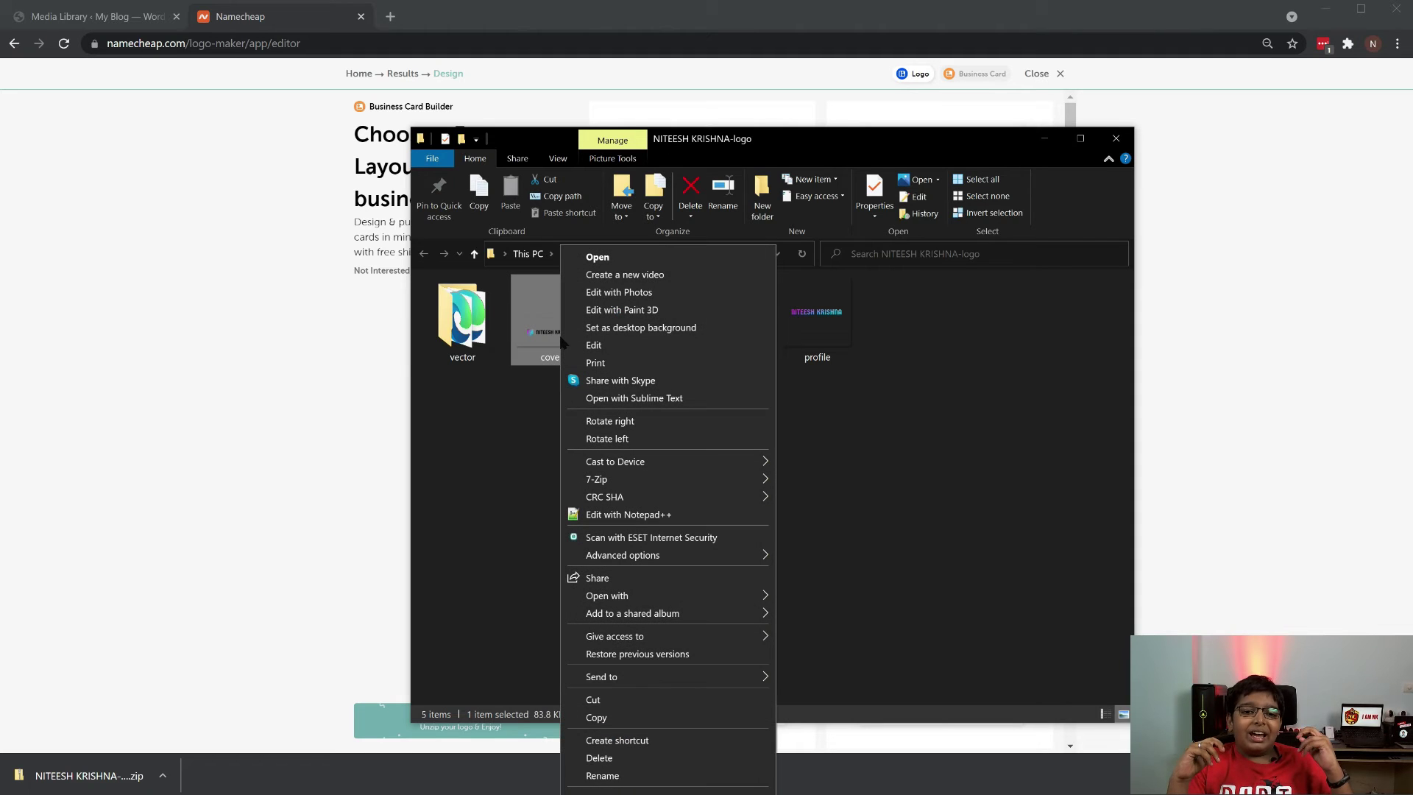
# Open cover.png in Paint 3D and set a 1:1 square crop frame 512 px wide
pyautogui.click(675, 313)
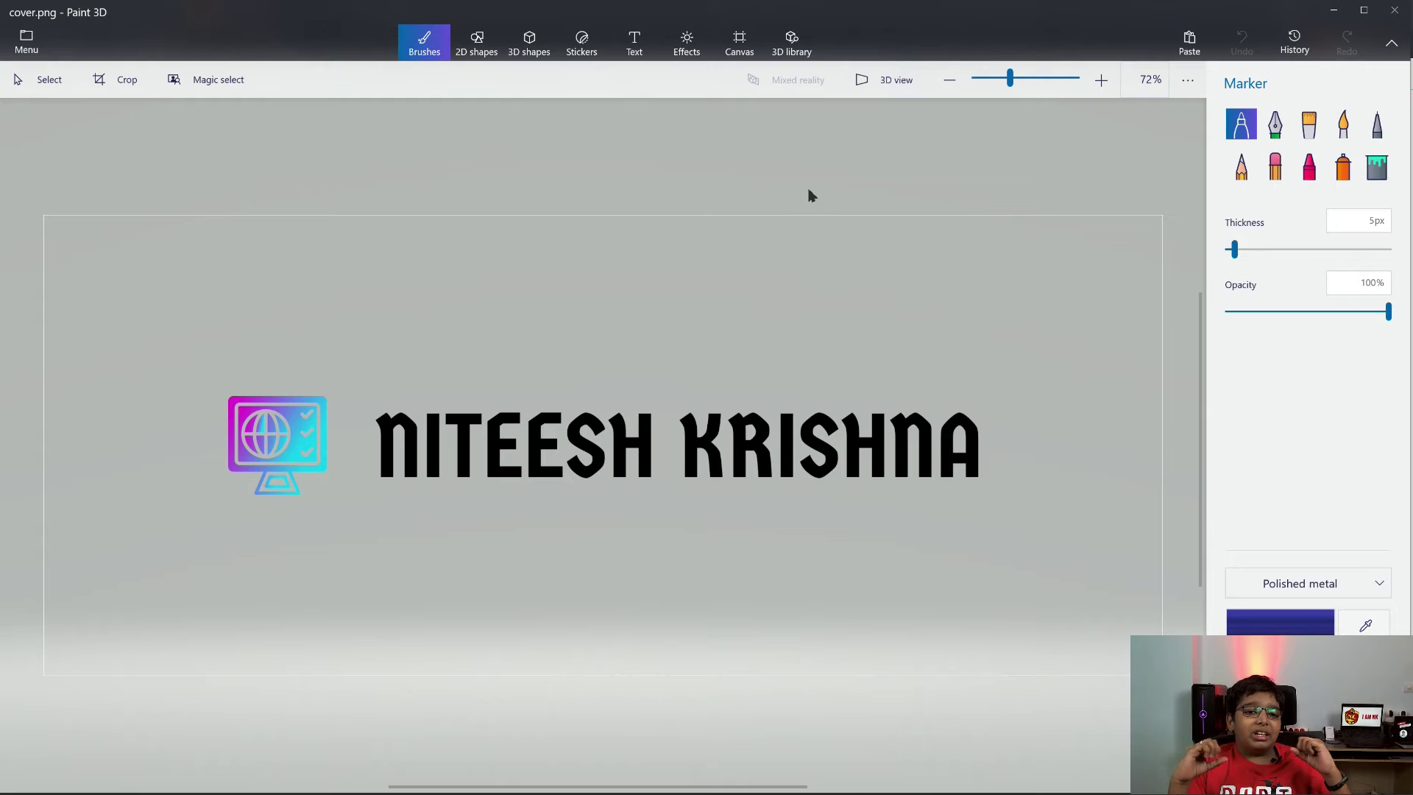
pyautogui.click(740, 42)
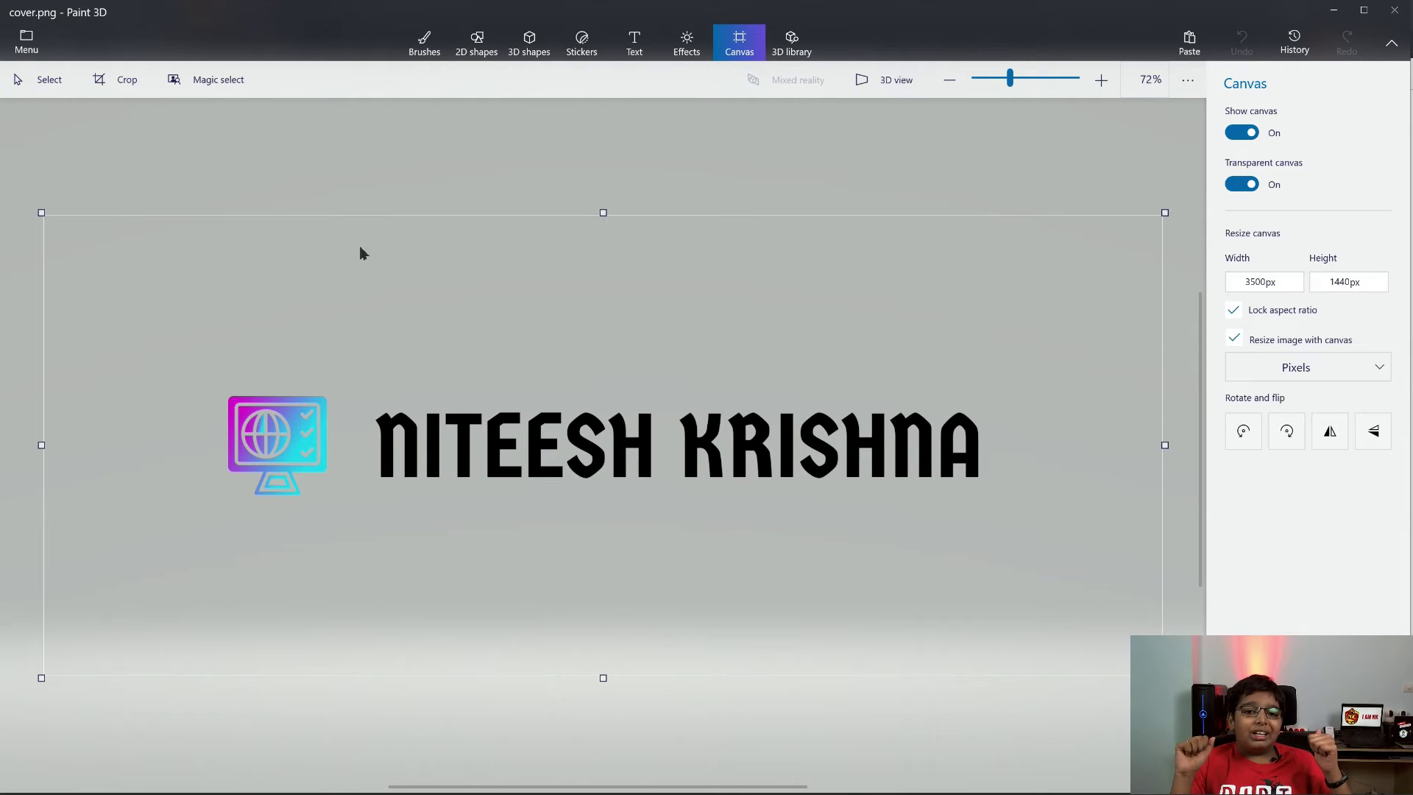
pyautogui.click(122, 84)
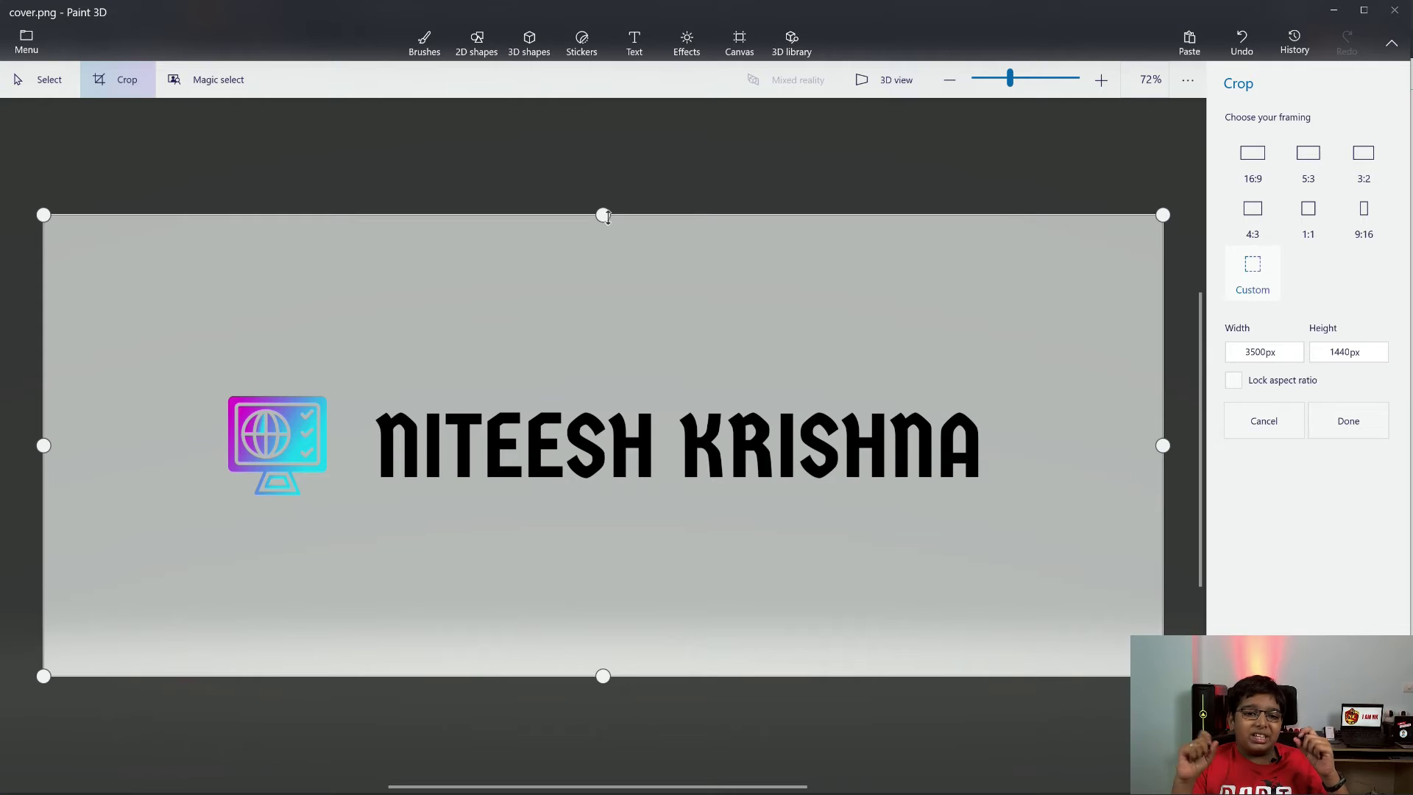
pyautogui.click(1311, 214)
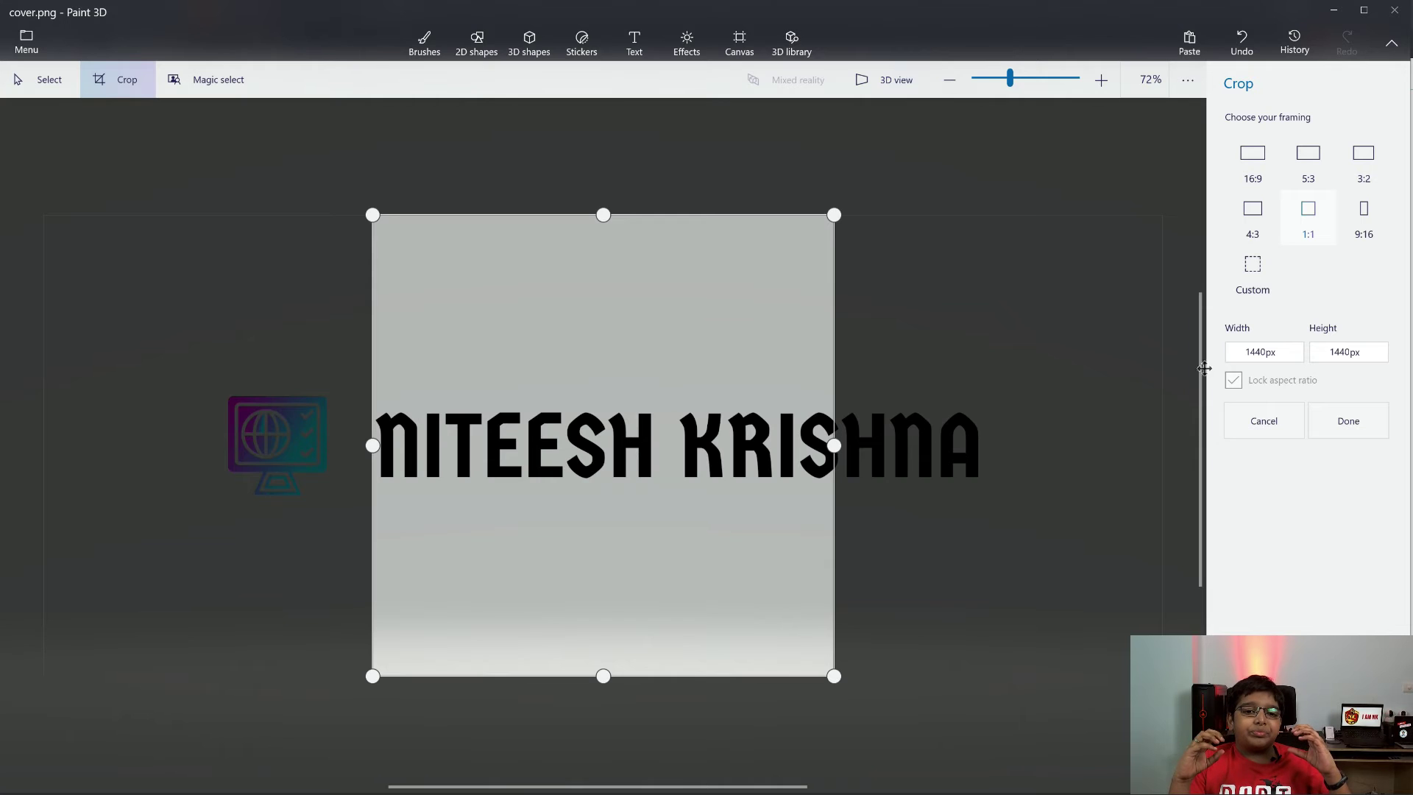
pyautogui.click(1248, 352)
pyautogui.doubleClick(1248, 352)
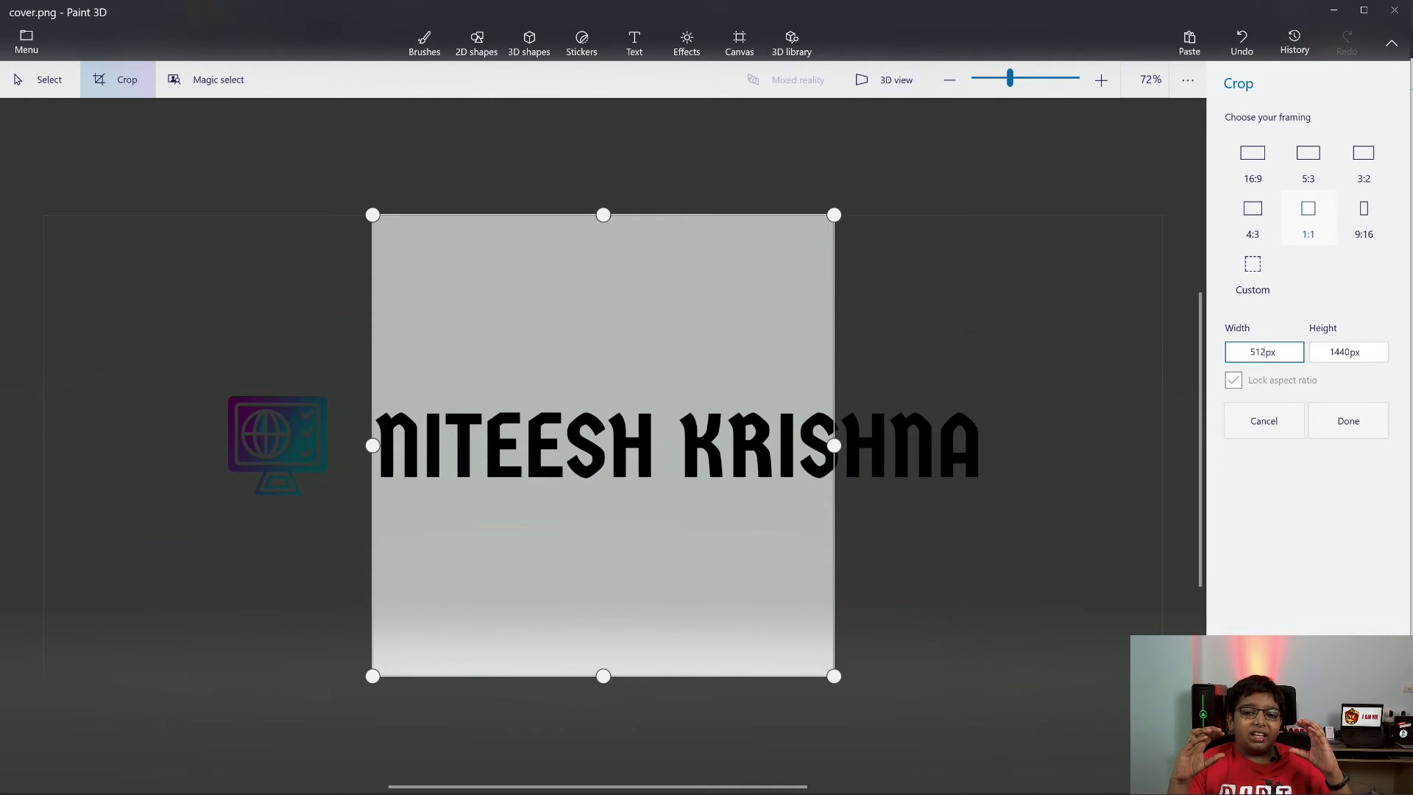
pyautogui.write('512')
pyautogui.press('Tab')
pyautogui.press('Tab')
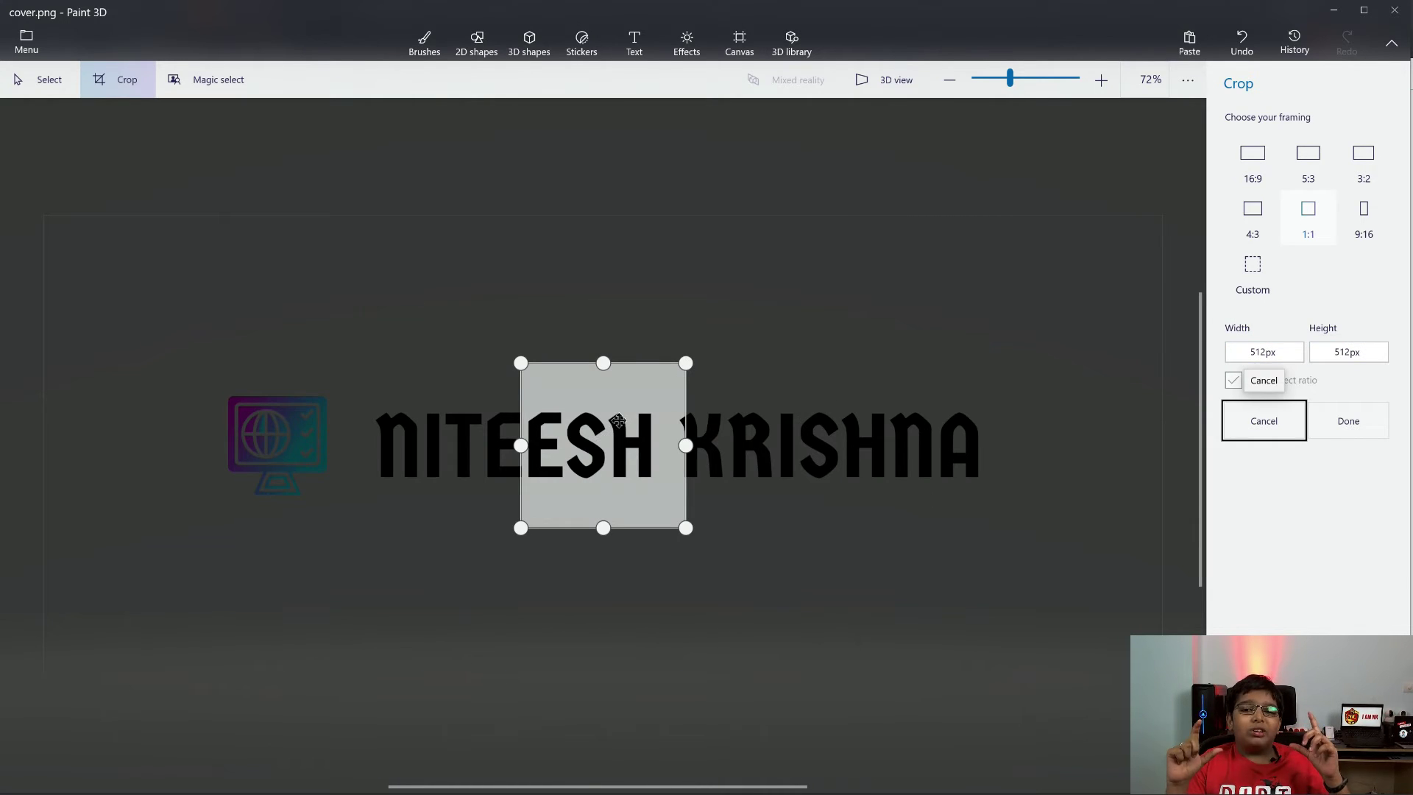
# Shrink the square crop to 350 × 350 px centred on the monitor icon and apply it
pyautogui.moveTo(603, 446); pyautogui.dragTo(279, 441)
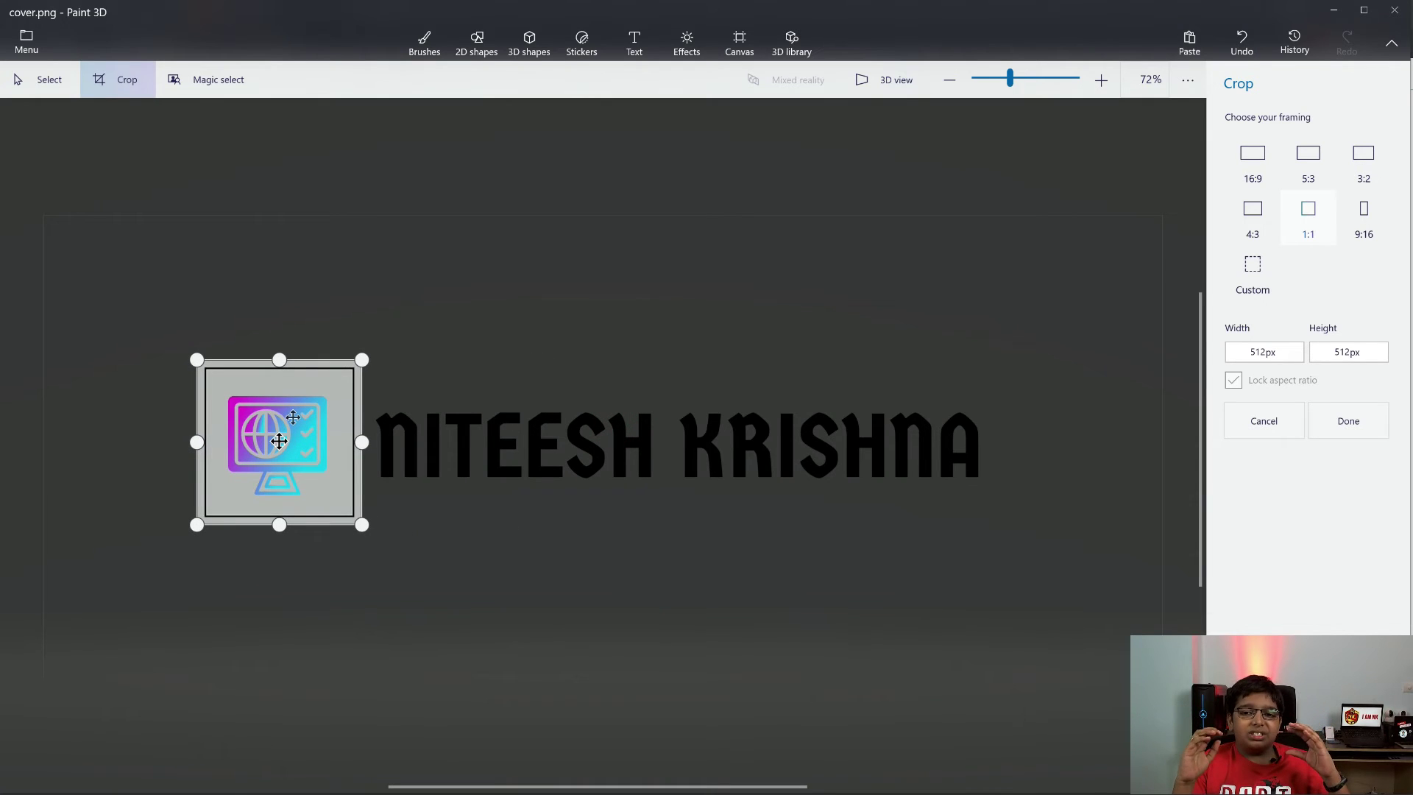
pyautogui.doubleClick(1258, 352)
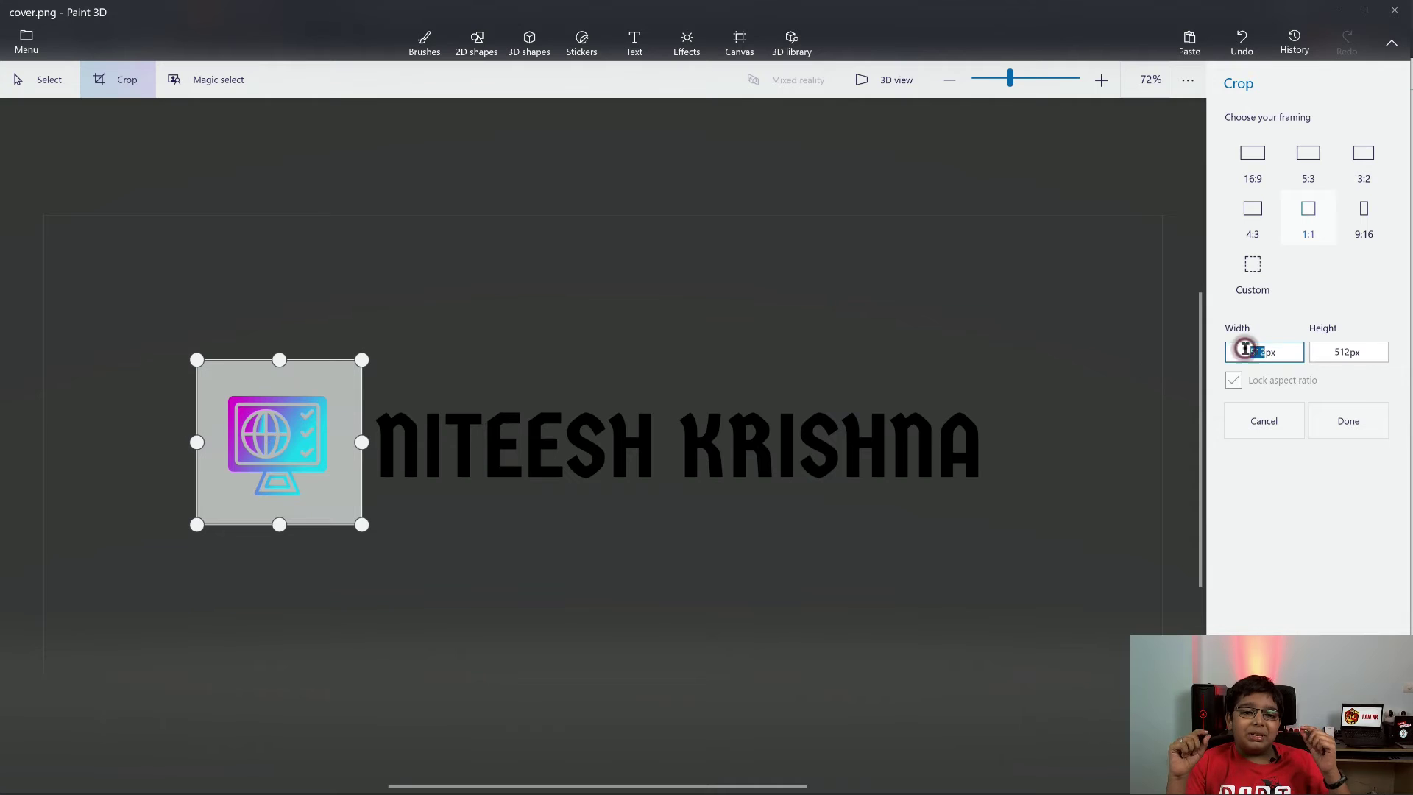
pyautogui.write('350')
pyautogui.press('Return')
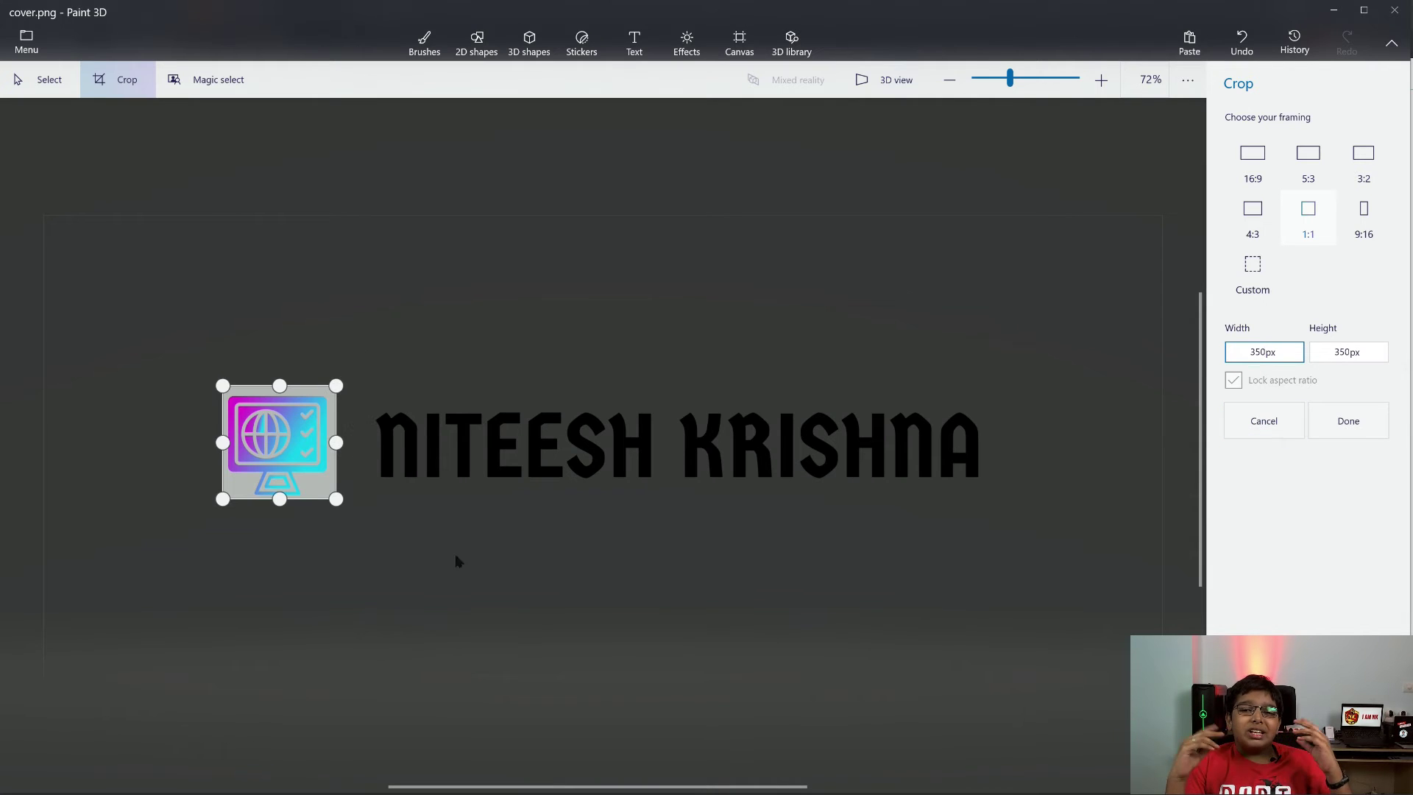
pyautogui.click(1049, 339)
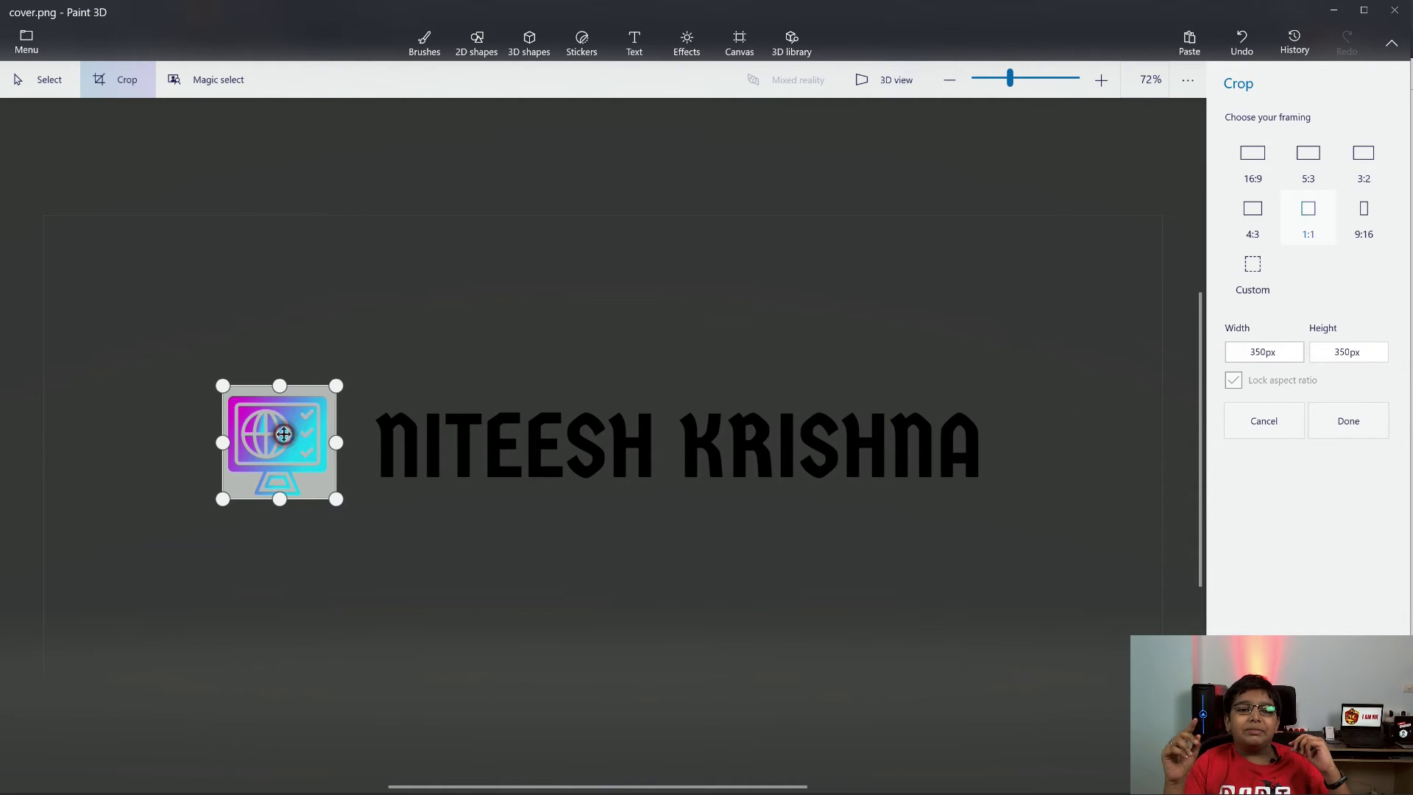
pyautogui.moveTo(284, 430); pyautogui.dragTo(283, 436)
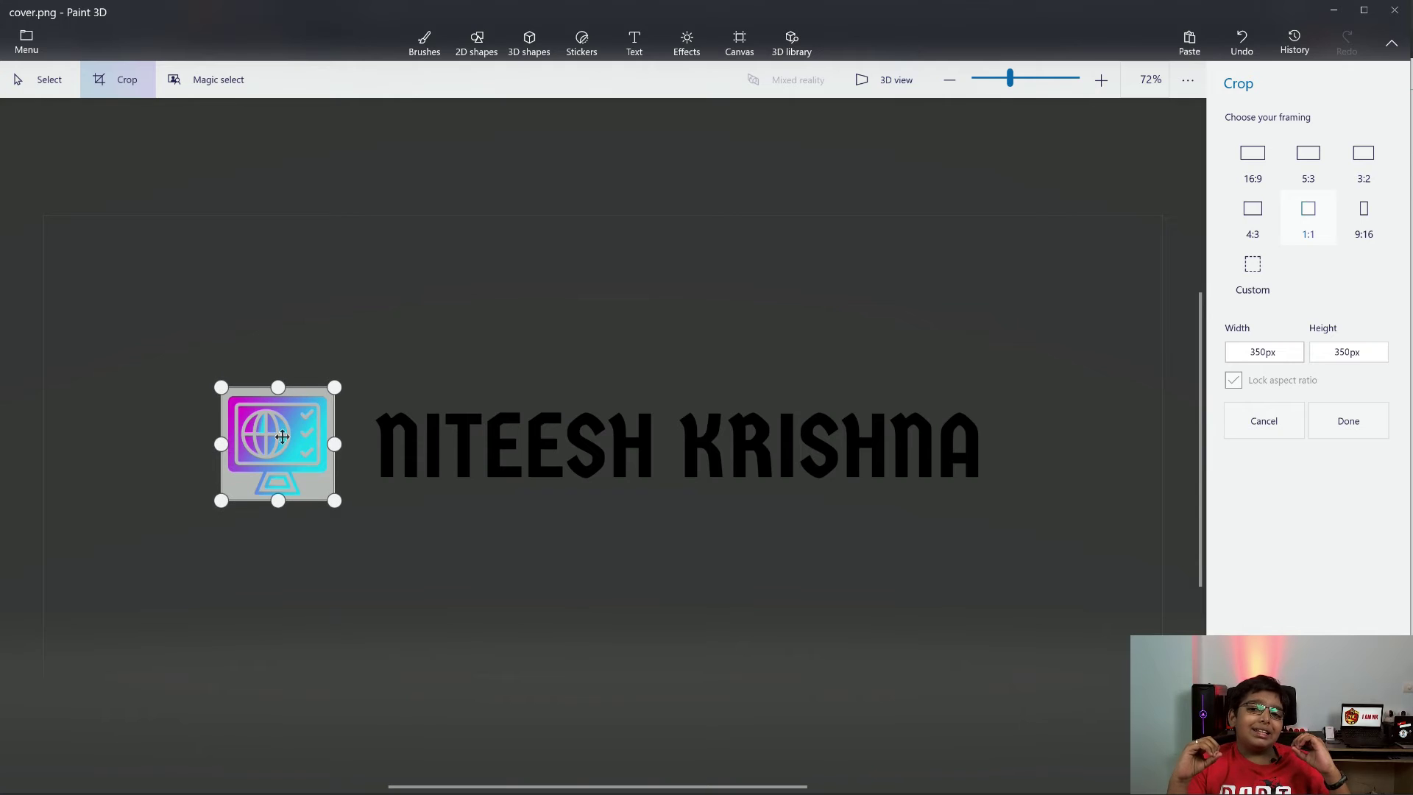
pyautogui.click(1359, 432)
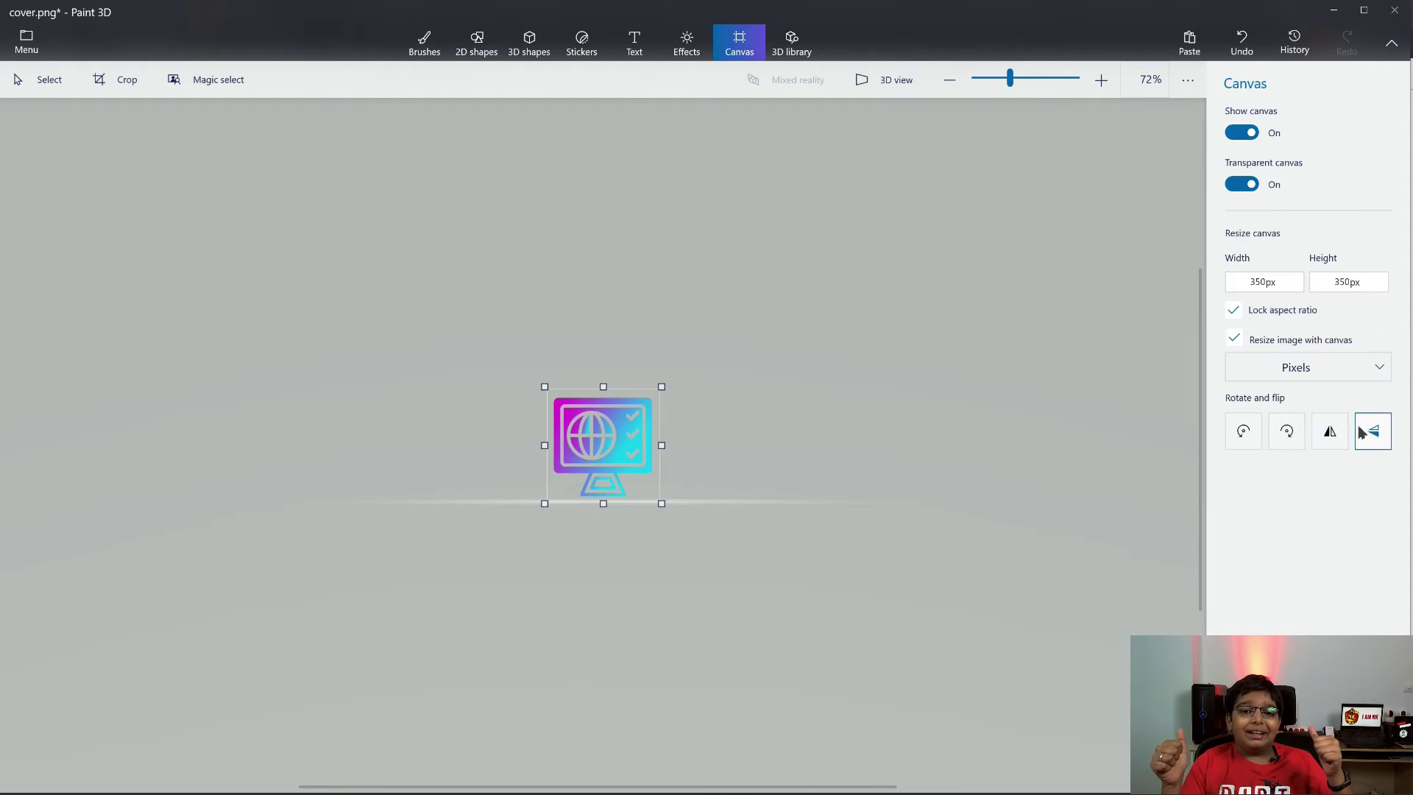
# Save the cropped icon as Favicon.png in the NITEESH KRISHNA-logo folder, closing Paint 3D without saving cover
pyautogui.click(27, 55)
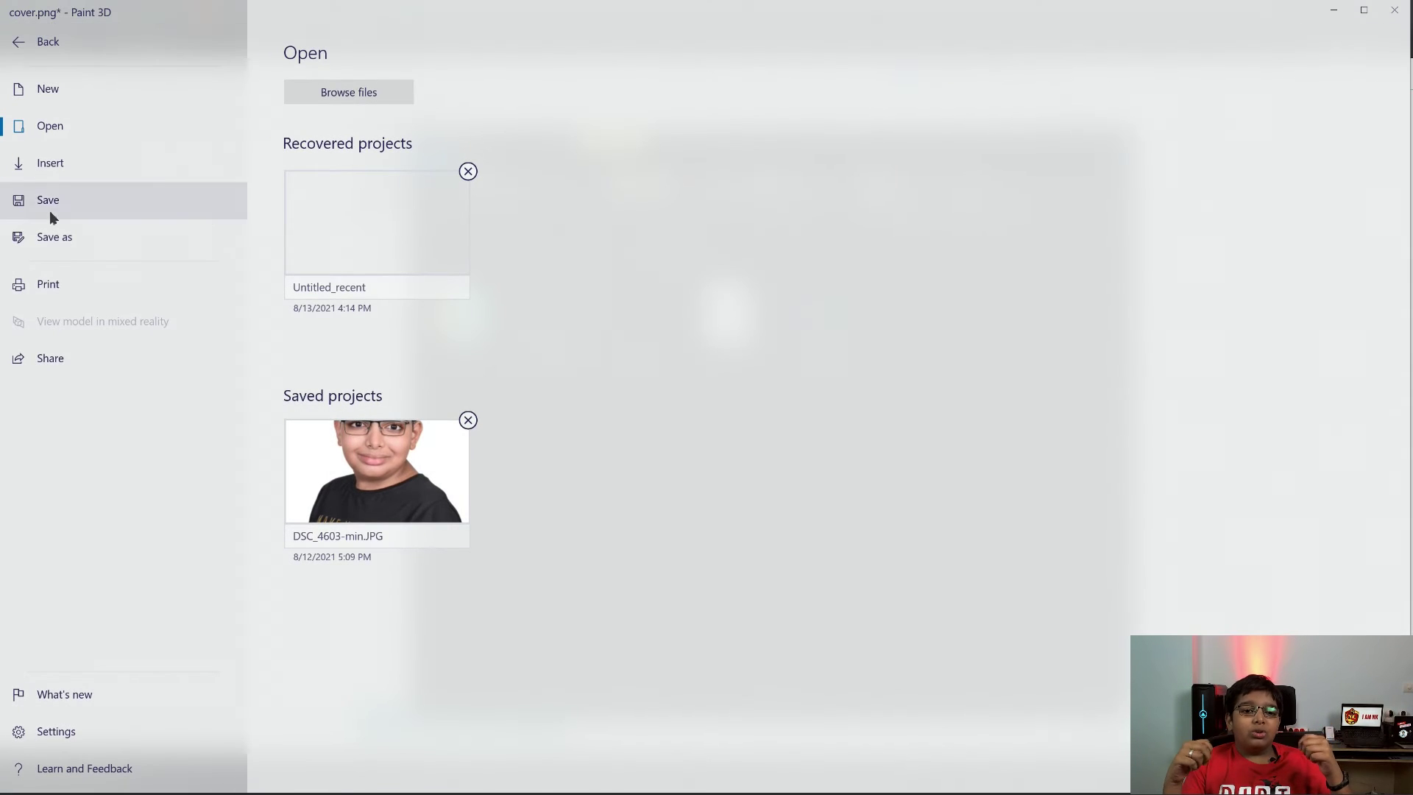
pyautogui.click(103, 240)
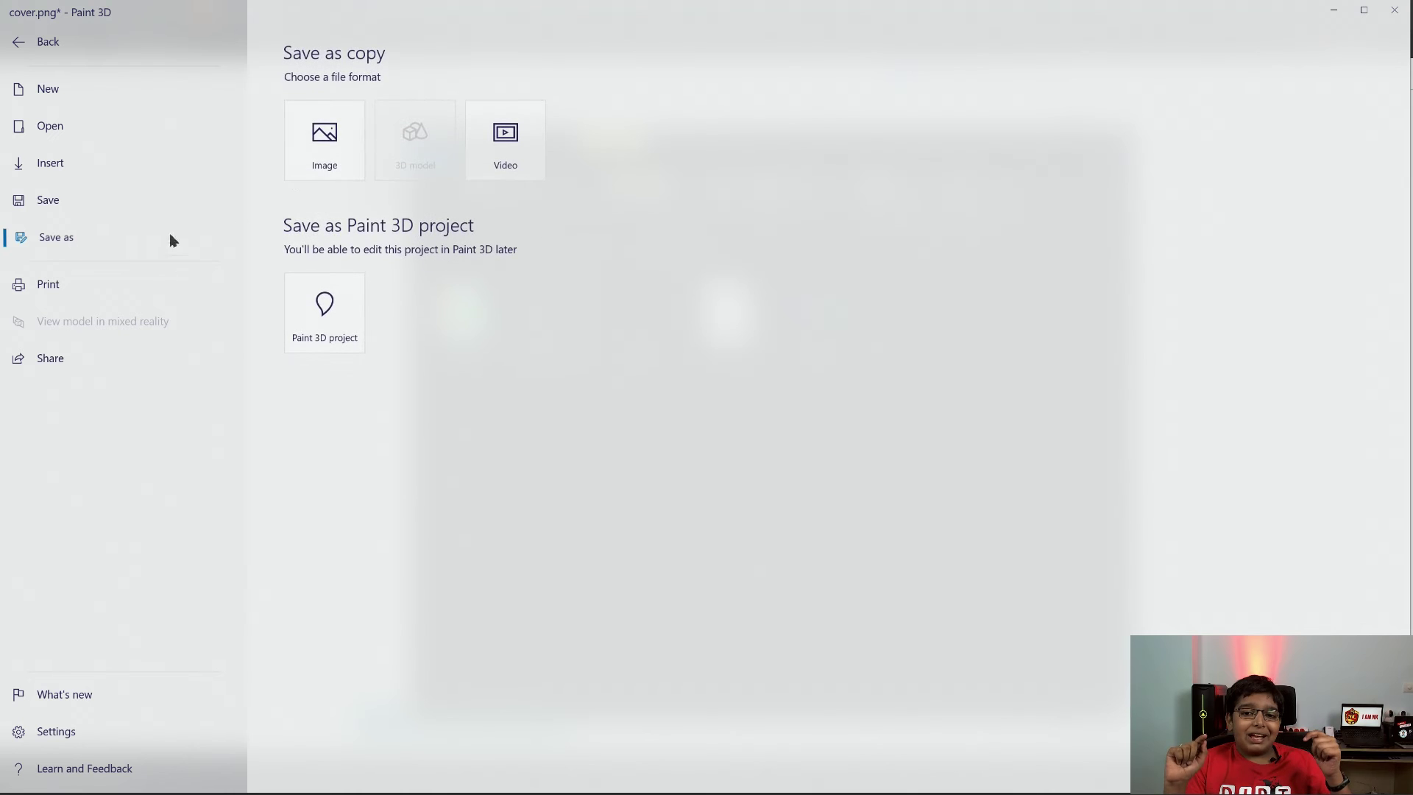
pyautogui.click(306, 164)
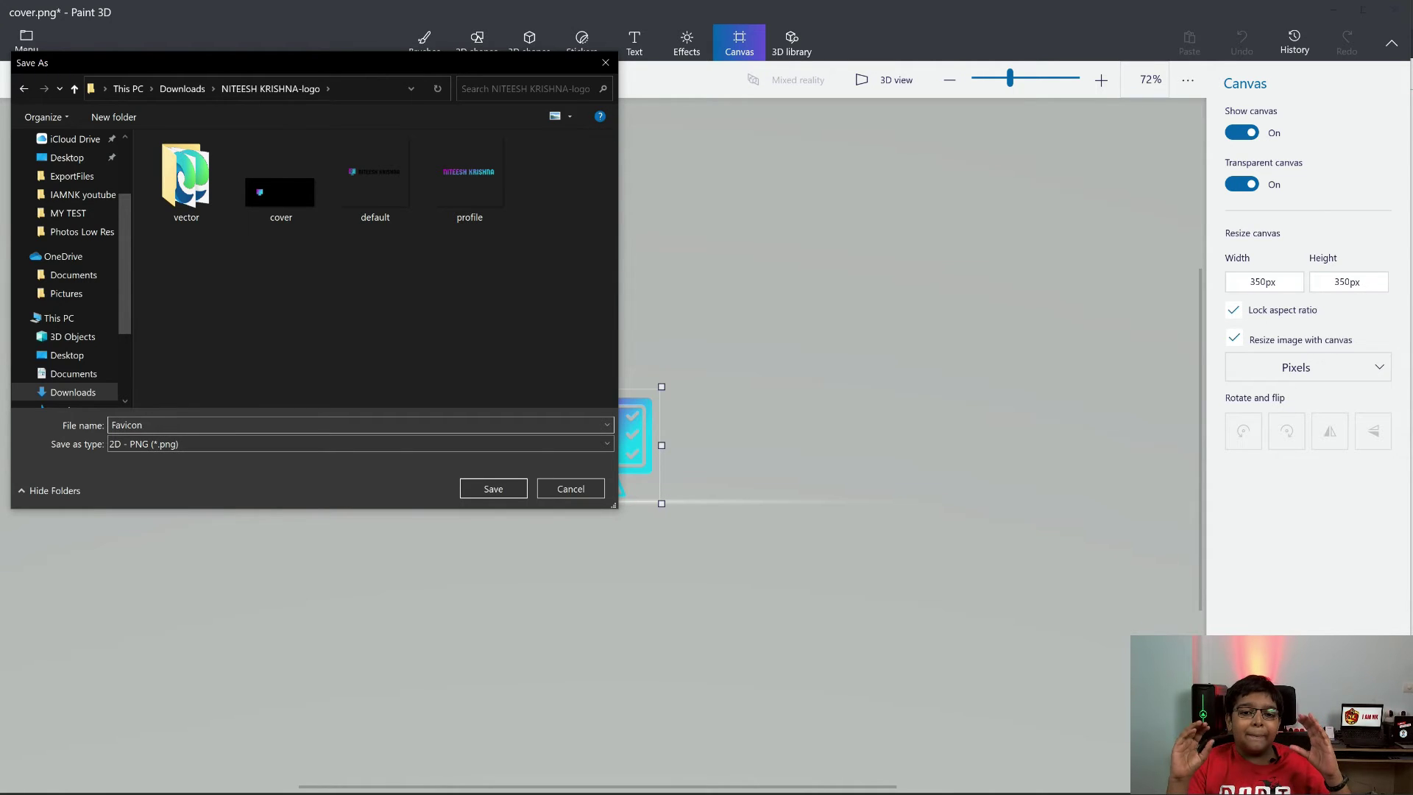
pyautogui.click(508, 488)
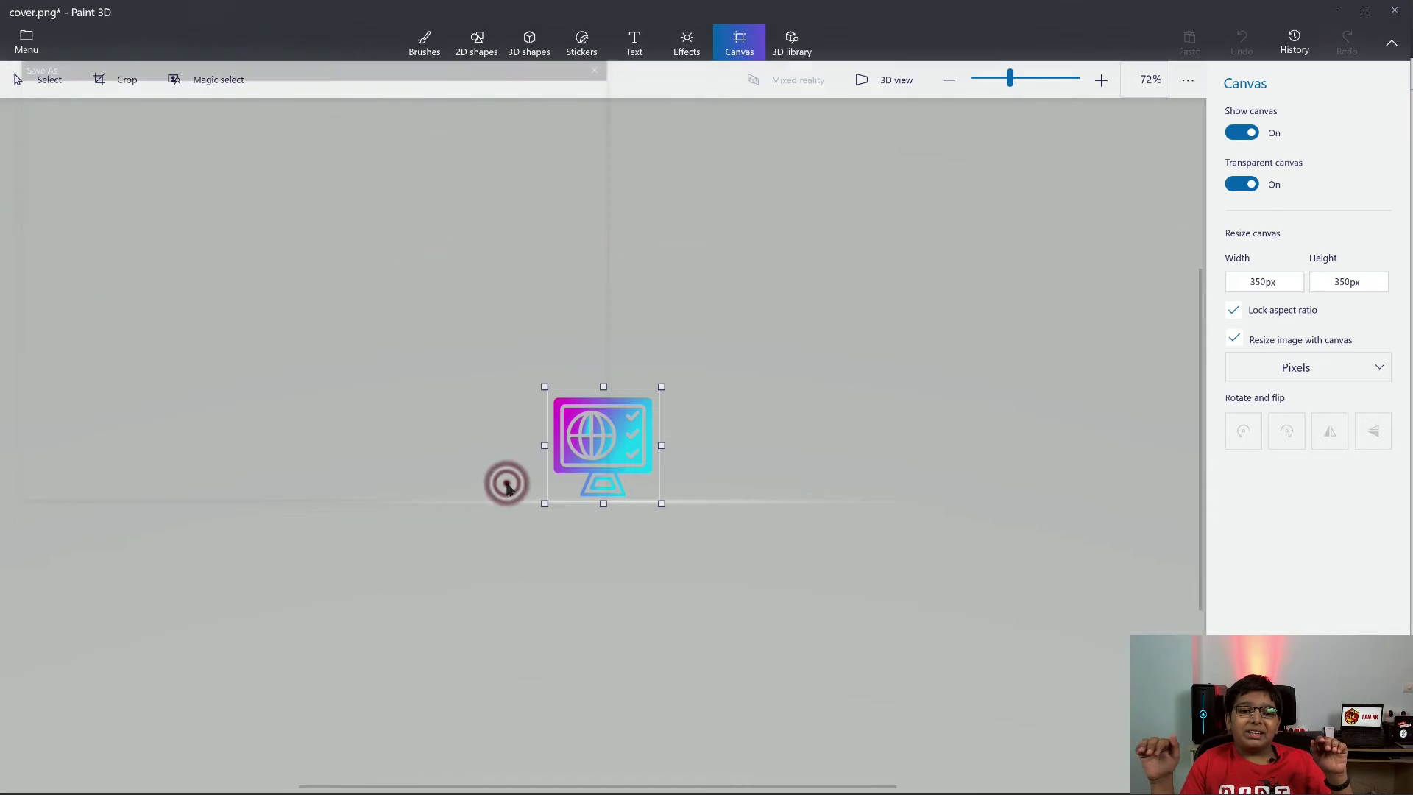
pyautogui.click(1391, 13)
pyautogui.click(752, 448)
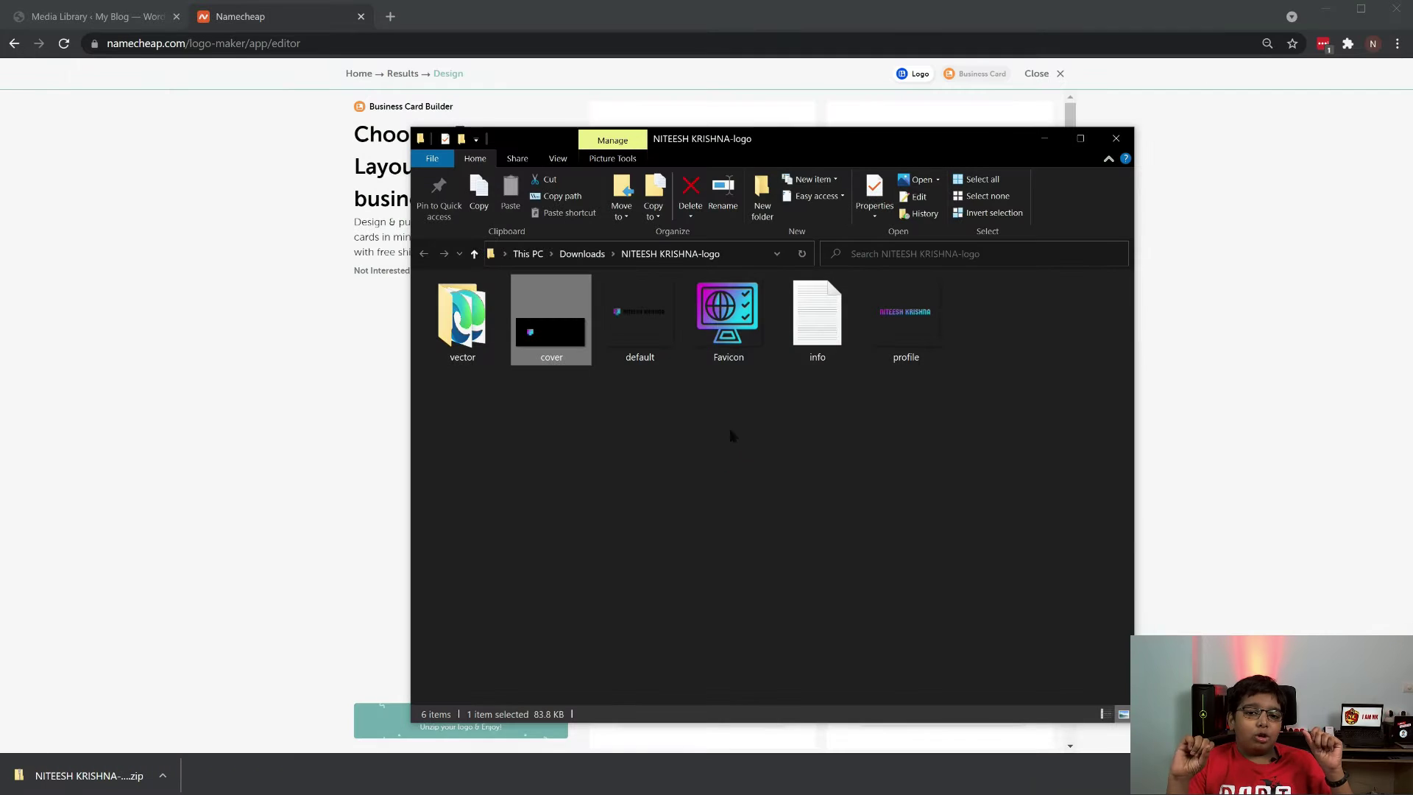
# Reopen cover.png in Paint 3D and crop all four edges in to a 2379 × 320 px strip around the logo
pyautogui.rightClick(561, 324)
pyautogui.click(633, 304)
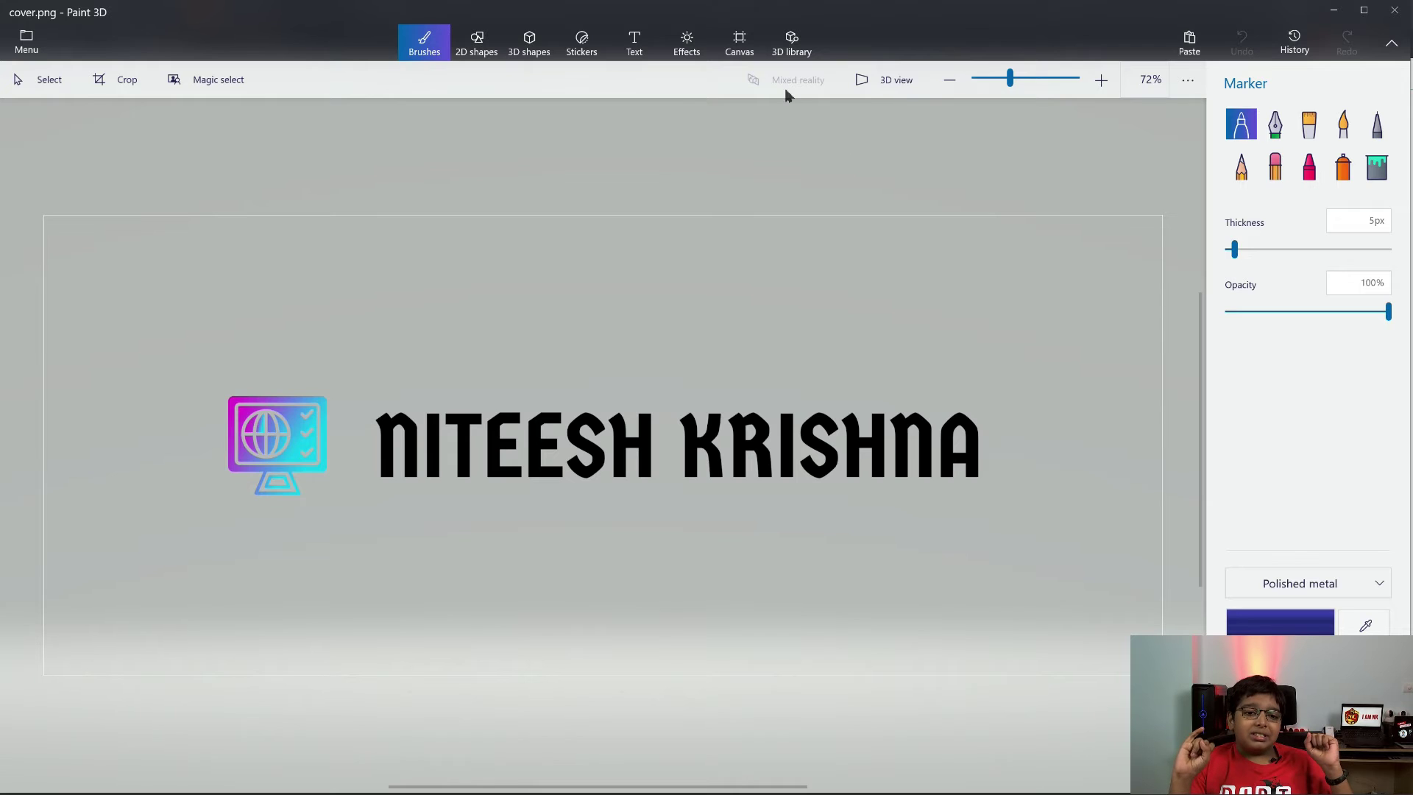
pyautogui.click(739, 41)
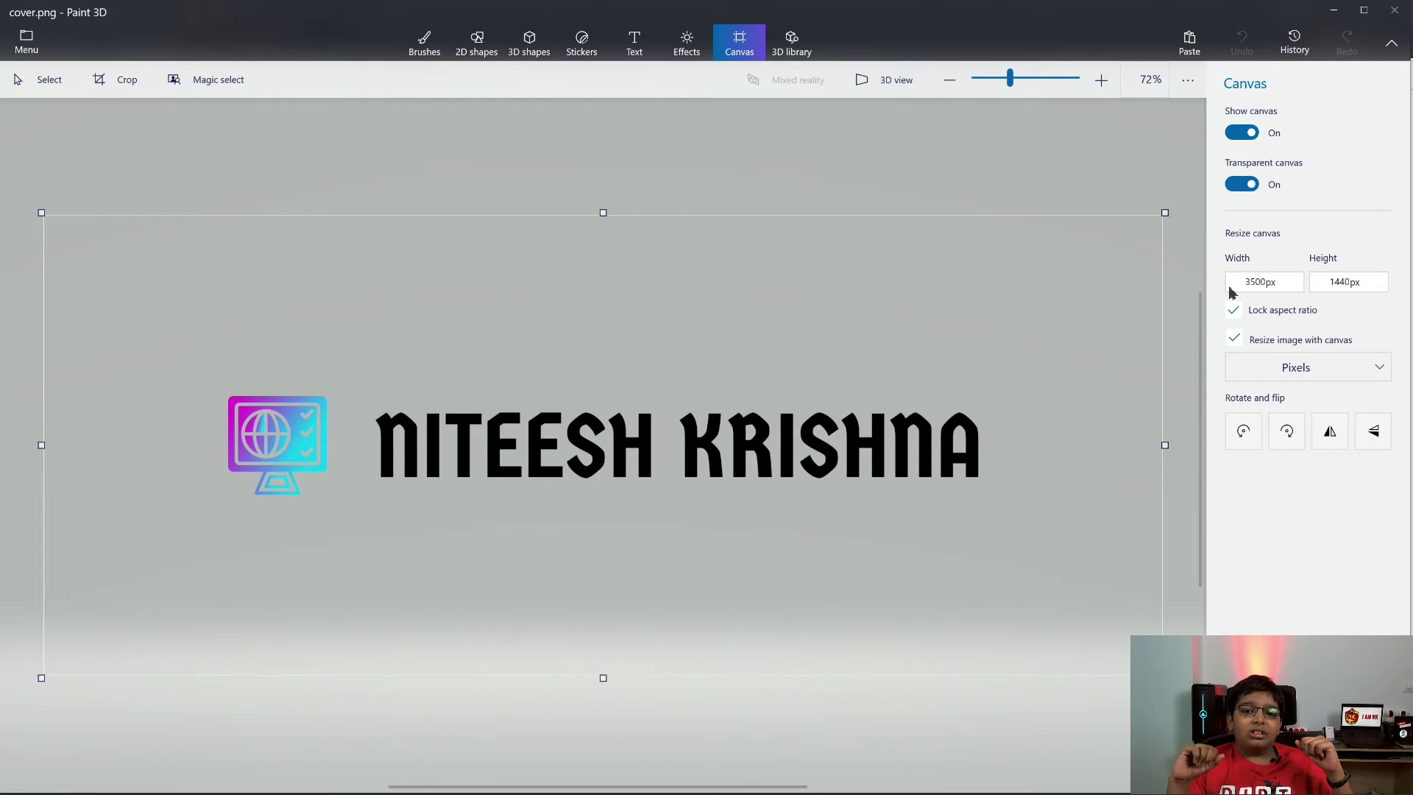
pyautogui.click(131, 82)
pyautogui.moveTo(606, 217); pyautogui.dragTo(601, 398)
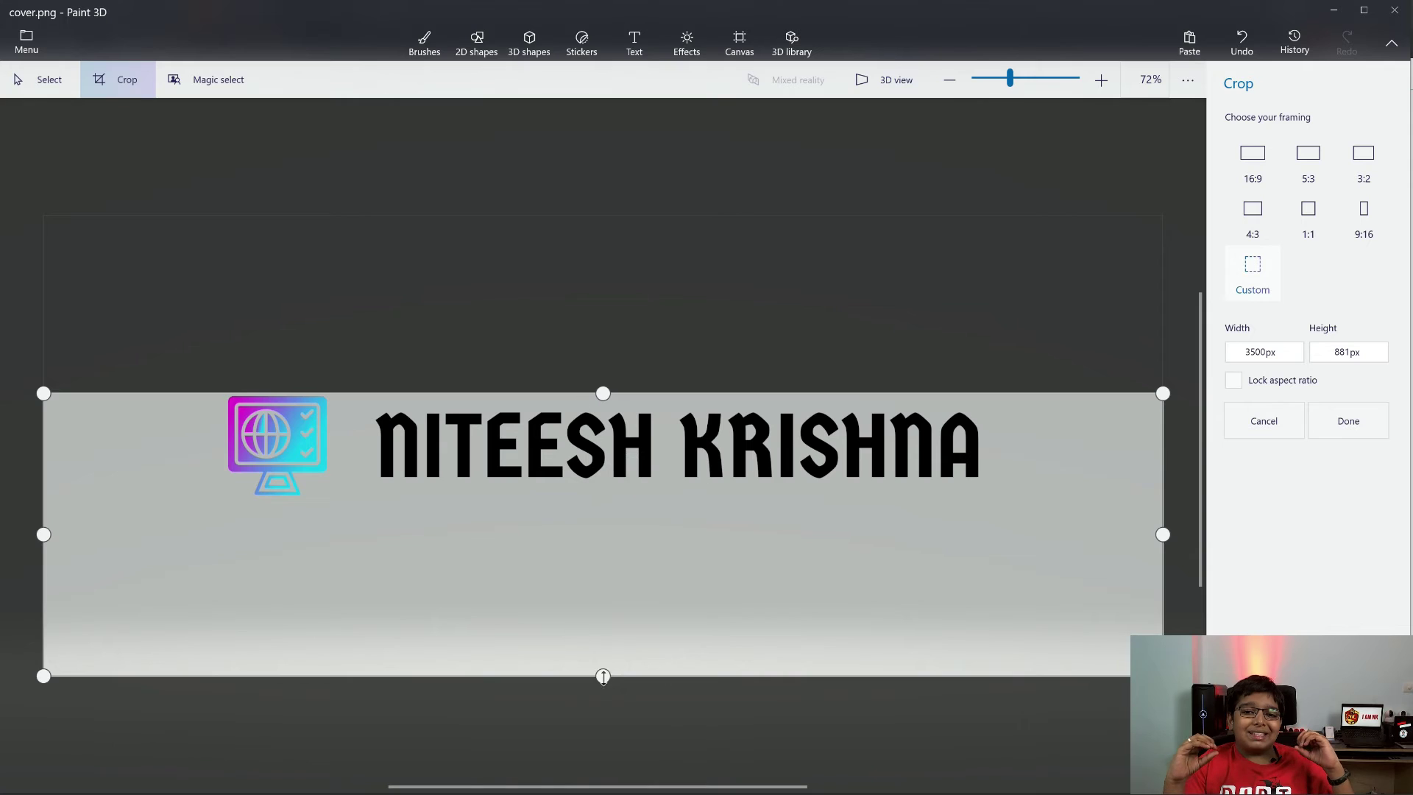
pyautogui.moveTo(603, 675); pyautogui.dragTo(617, 497)
pyautogui.moveTo(42, 444); pyautogui.dragTo(225, 445)
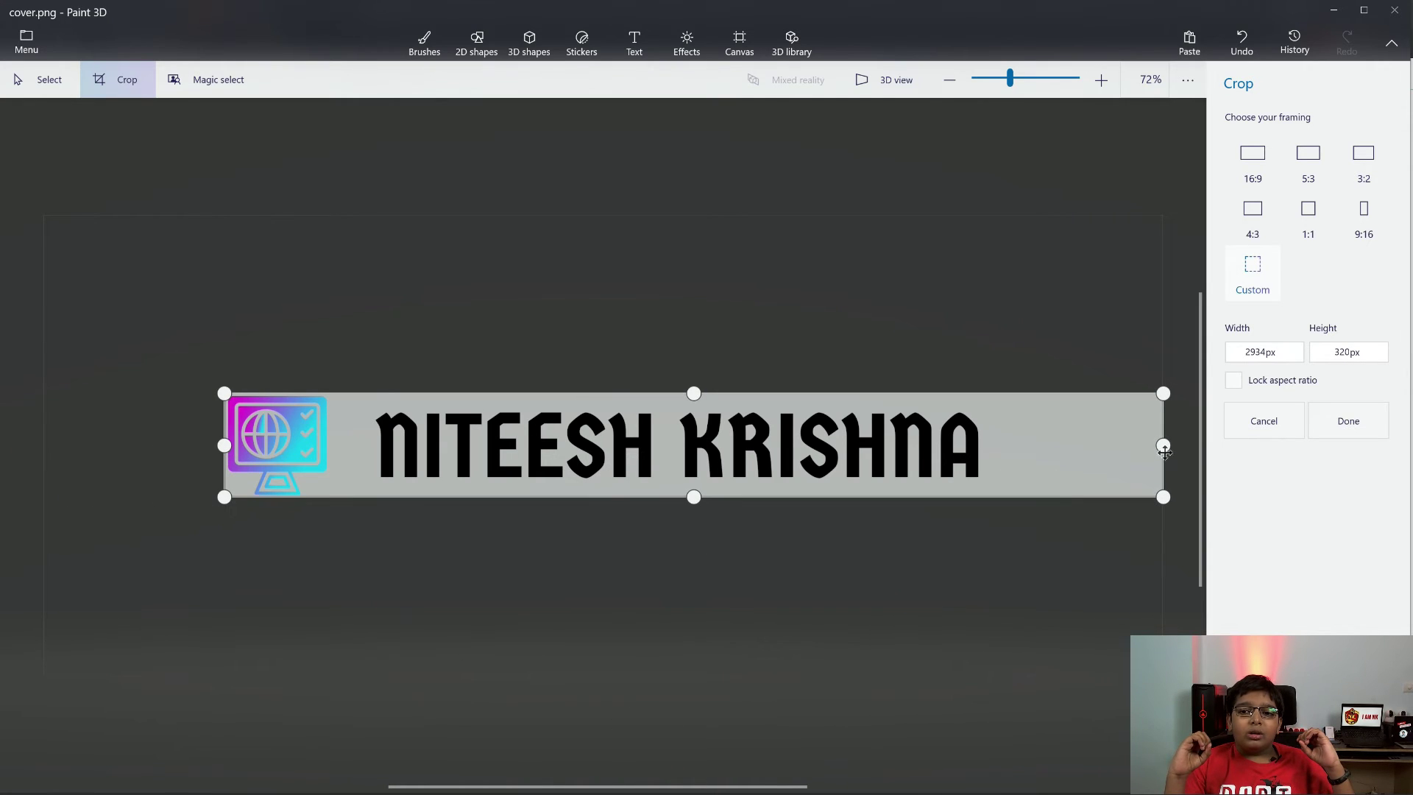
pyautogui.moveTo(1162, 445); pyautogui.dragTo(973, 445)
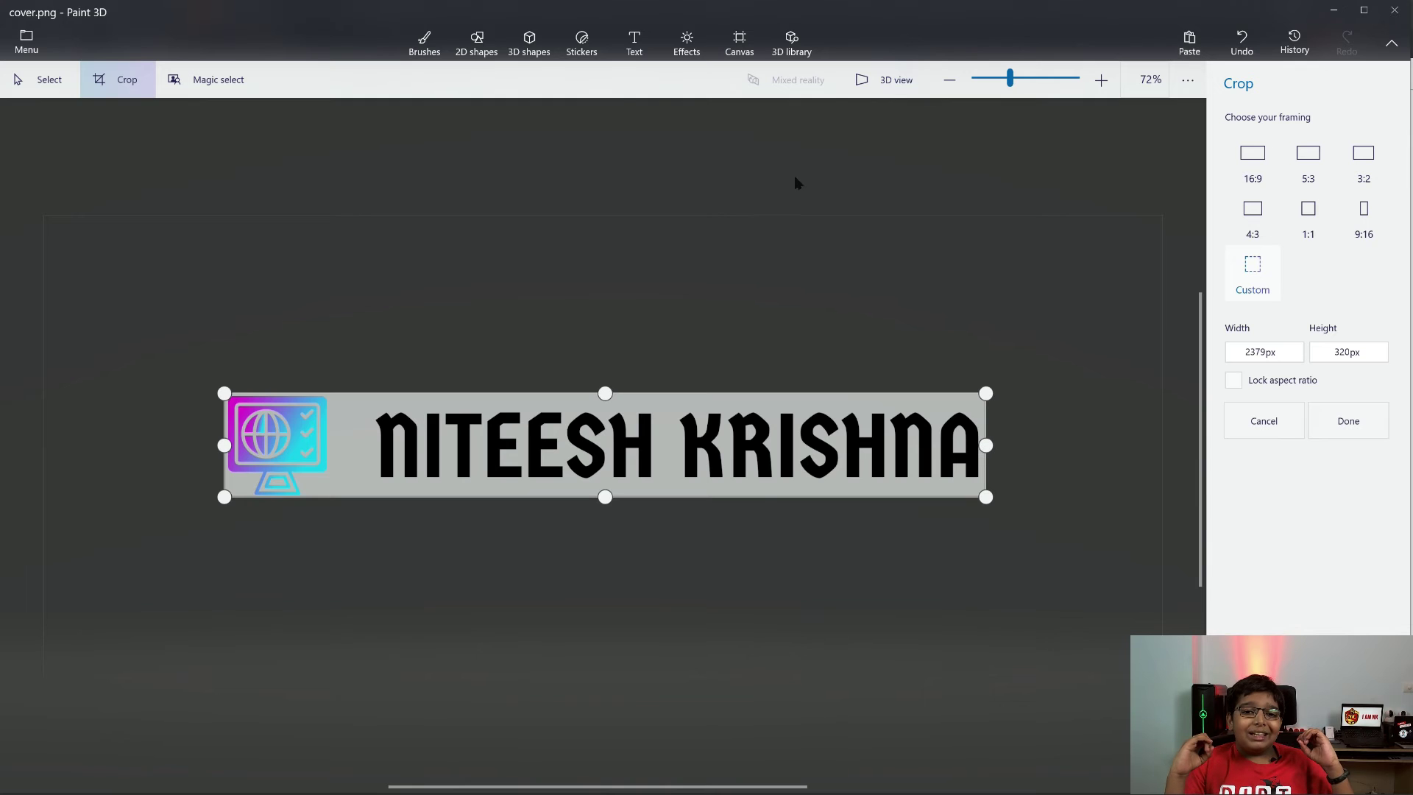
pyautogui.click(26, 40)
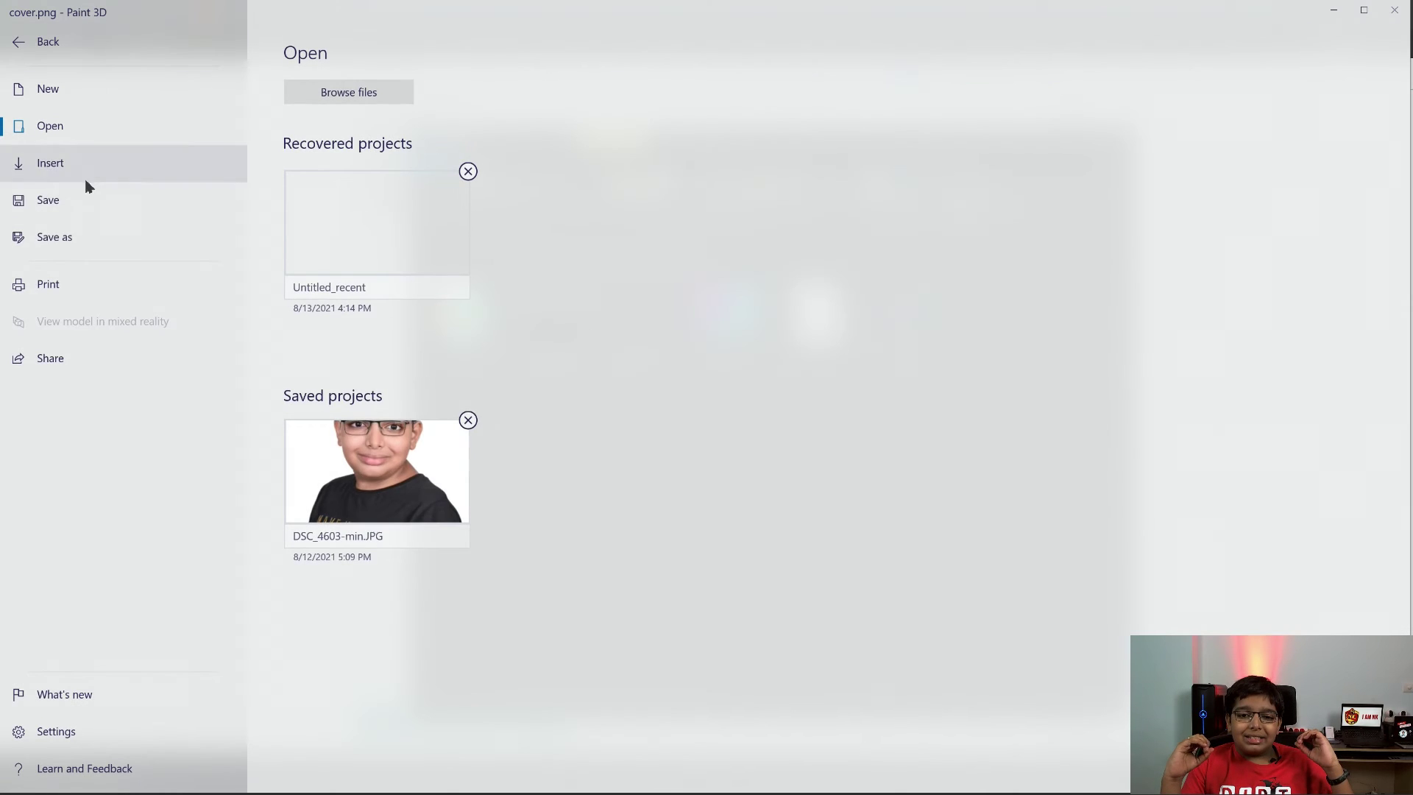
# Save the cropped banner as a PNG named Logo, then close Paint 3D without changing cover
pyautogui.click(68, 237)
pyautogui.click(329, 168)
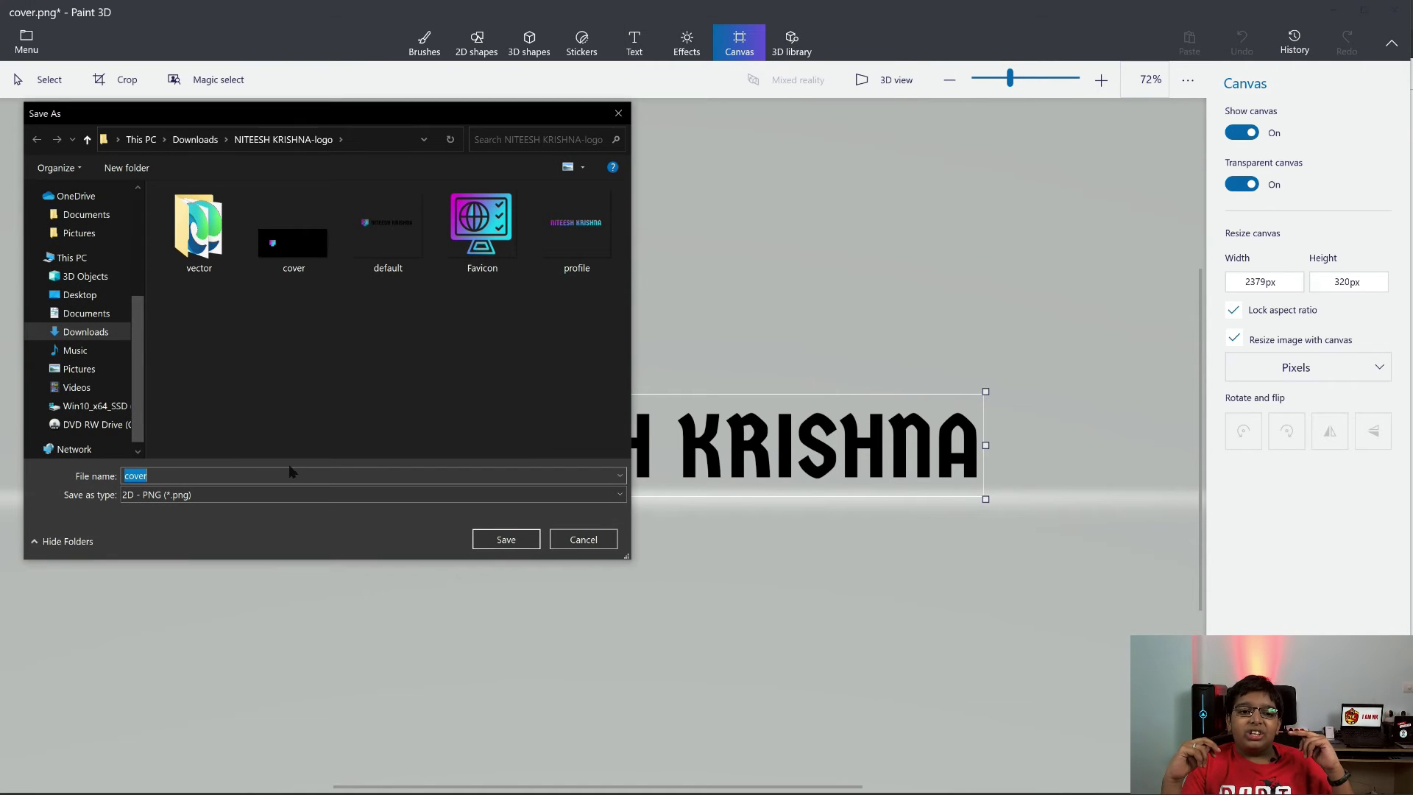
pyautogui.write('Logo')
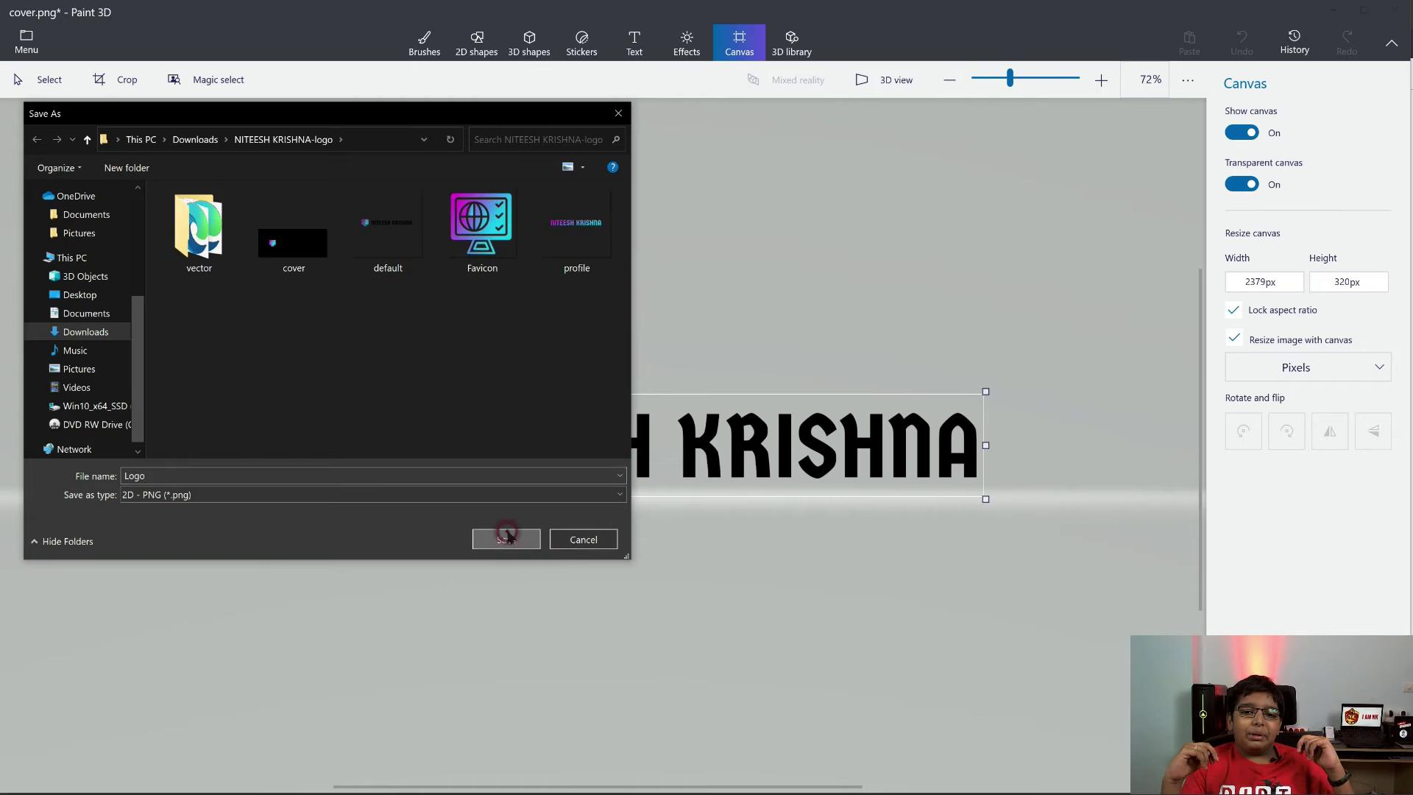
pyautogui.click(505, 538)
pyautogui.click(1395, 10)
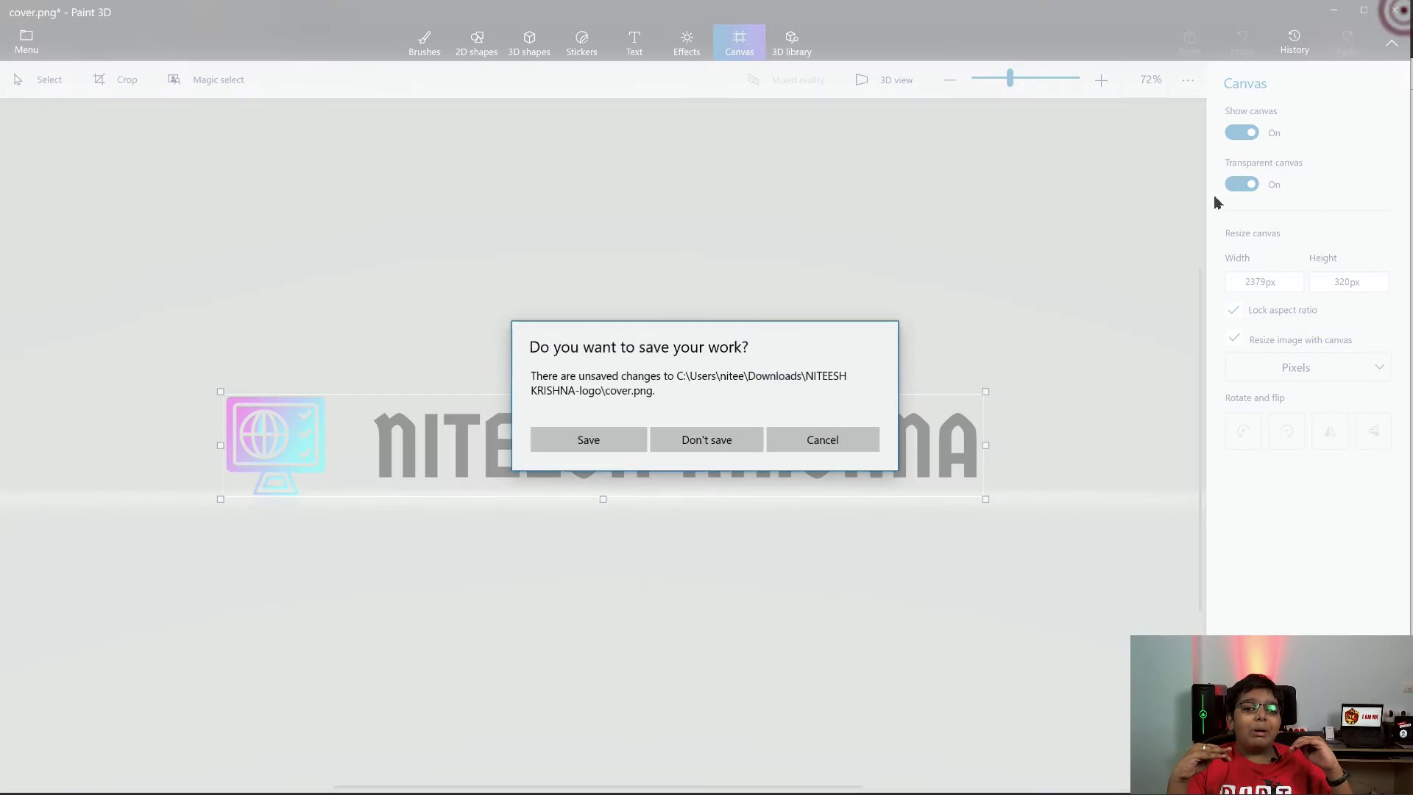
pyautogui.click(722, 438)
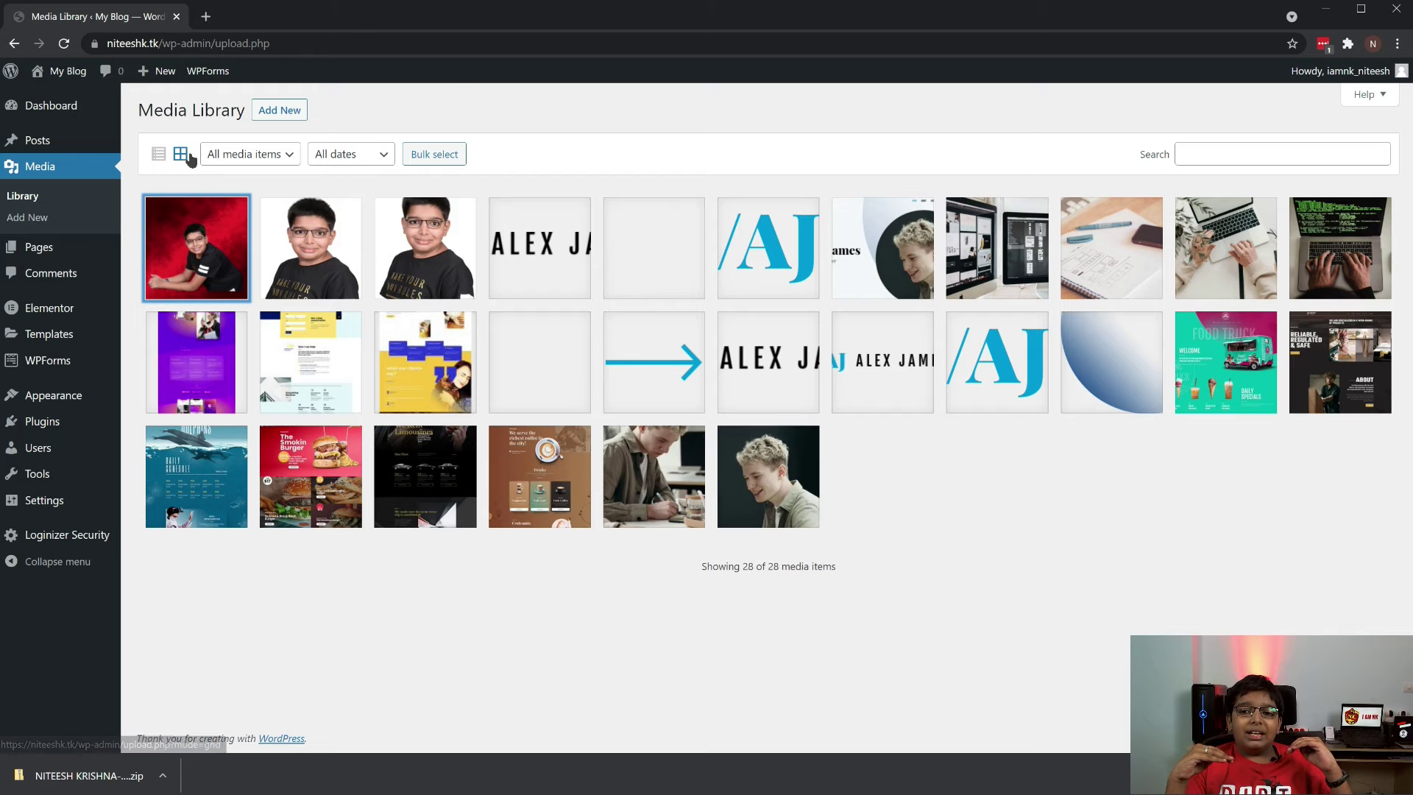
# Upload Favicon.png and Logo.png to the WordPress Media Library
pyautogui.click(22, 219)
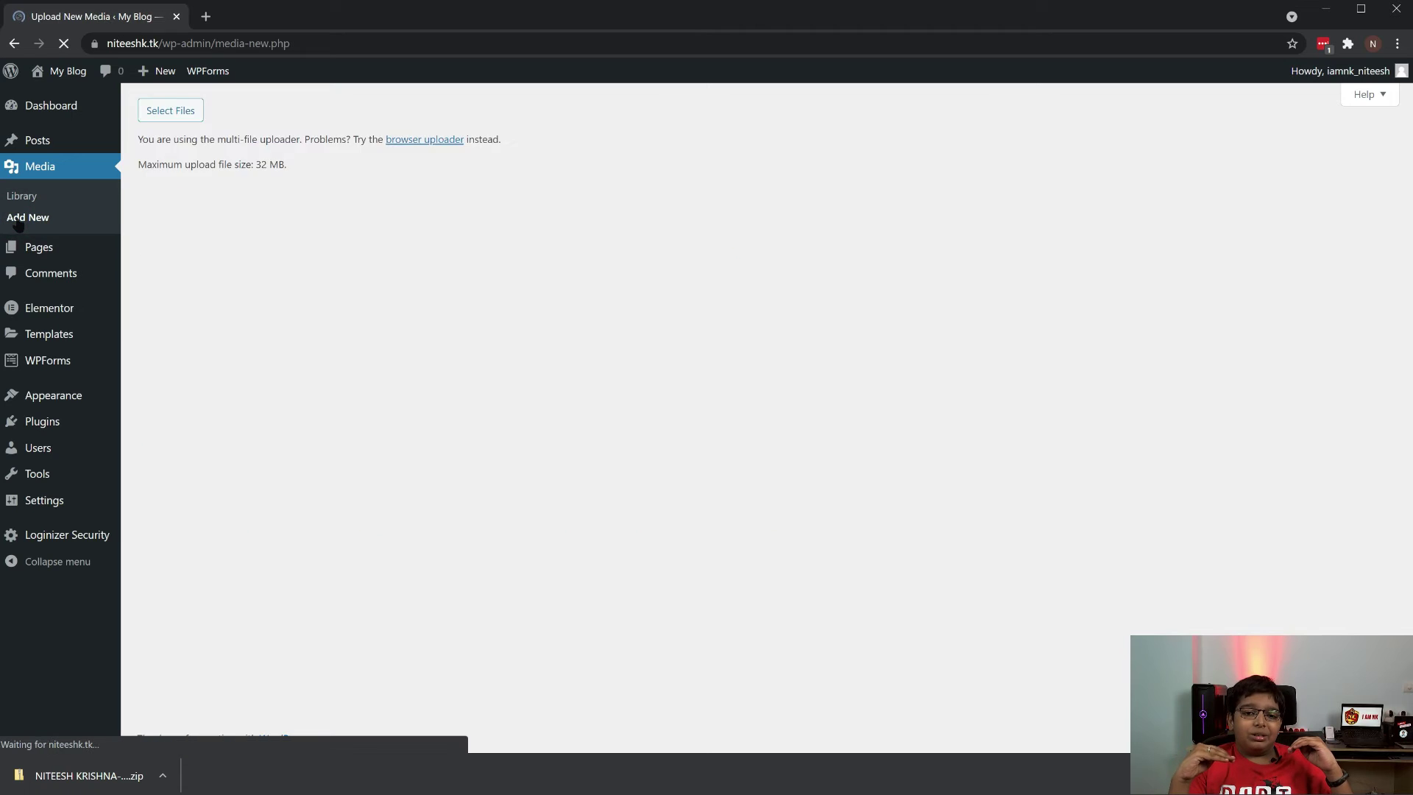
pyautogui.click(762, 250)
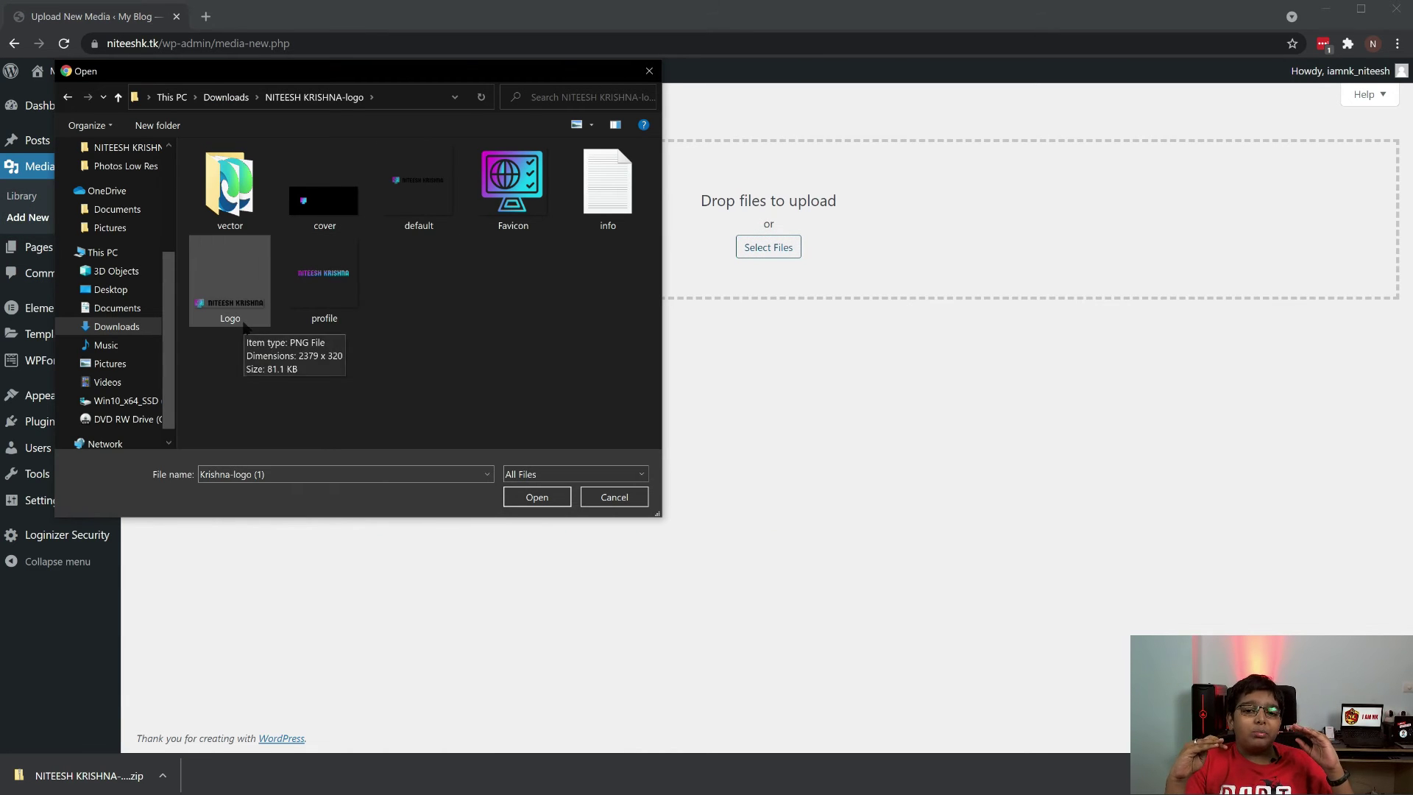
pyautogui.click(530, 219)
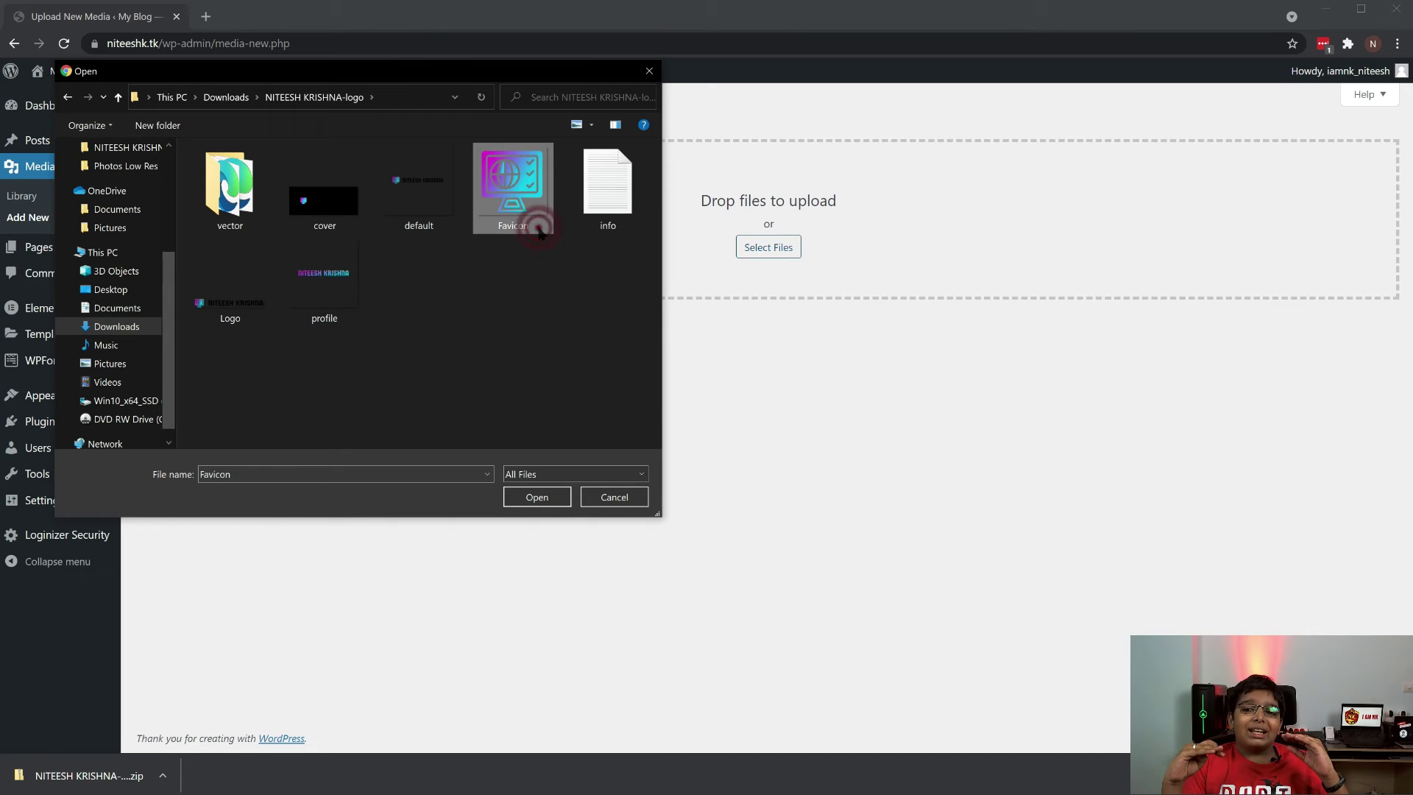
pyautogui.keyDown('ctrl'); pyautogui.click(234, 295); pyautogui.keyUp('ctrl')
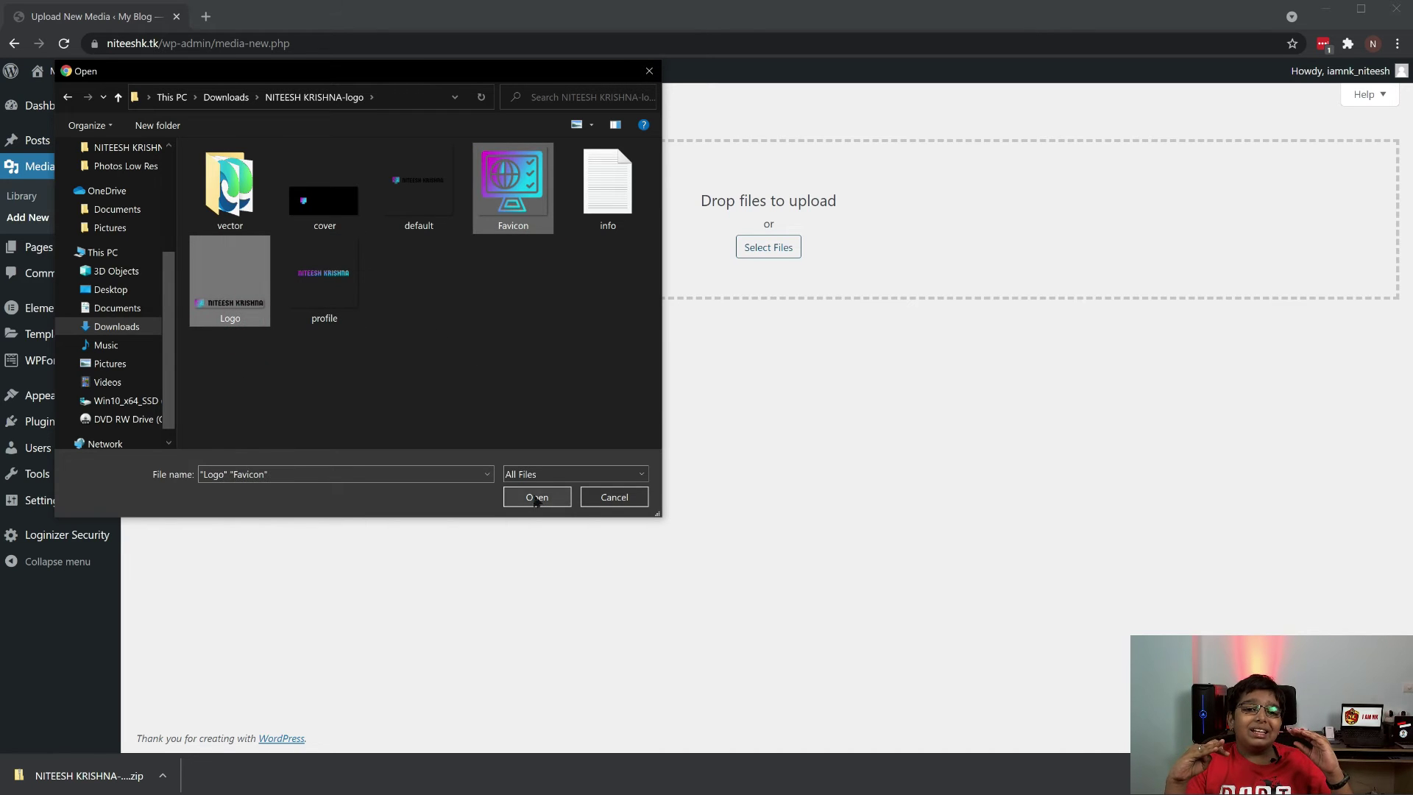
pyautogui.click(537, 497)
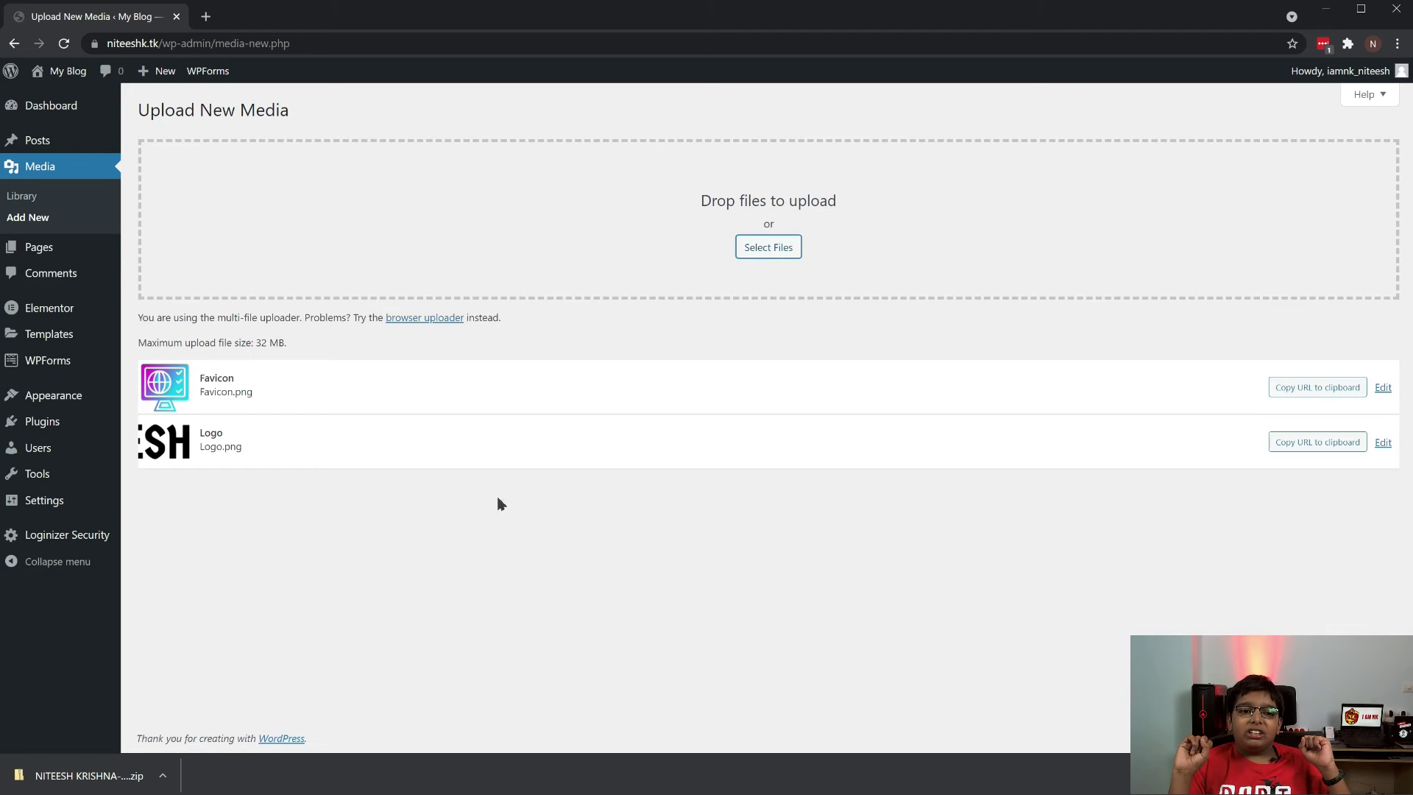
# Open the Astra theme Customizer from the Appearance menu
pyautogui.click(30, 203)
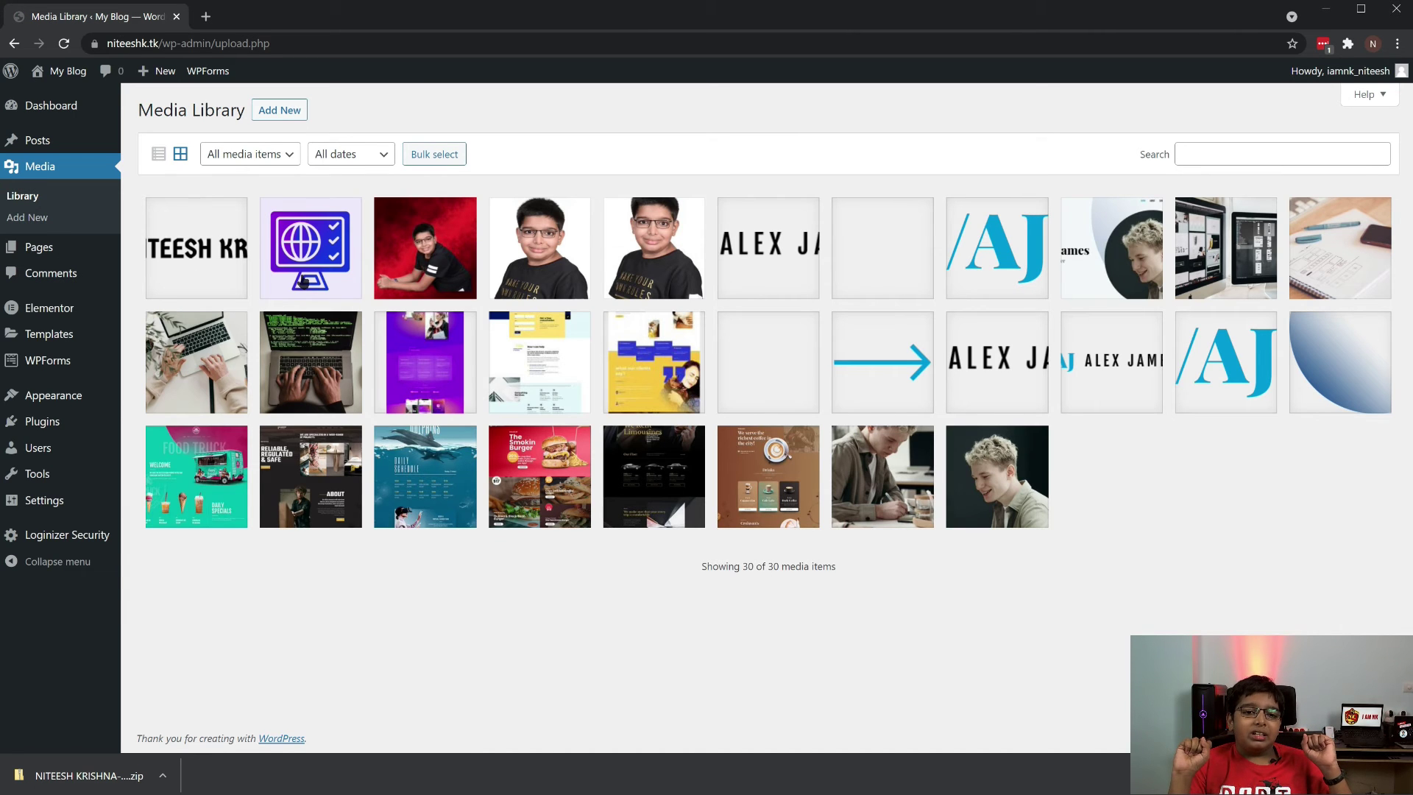
pyautogui.moveTo(110, 397)
pyautogui.click(189, 425)
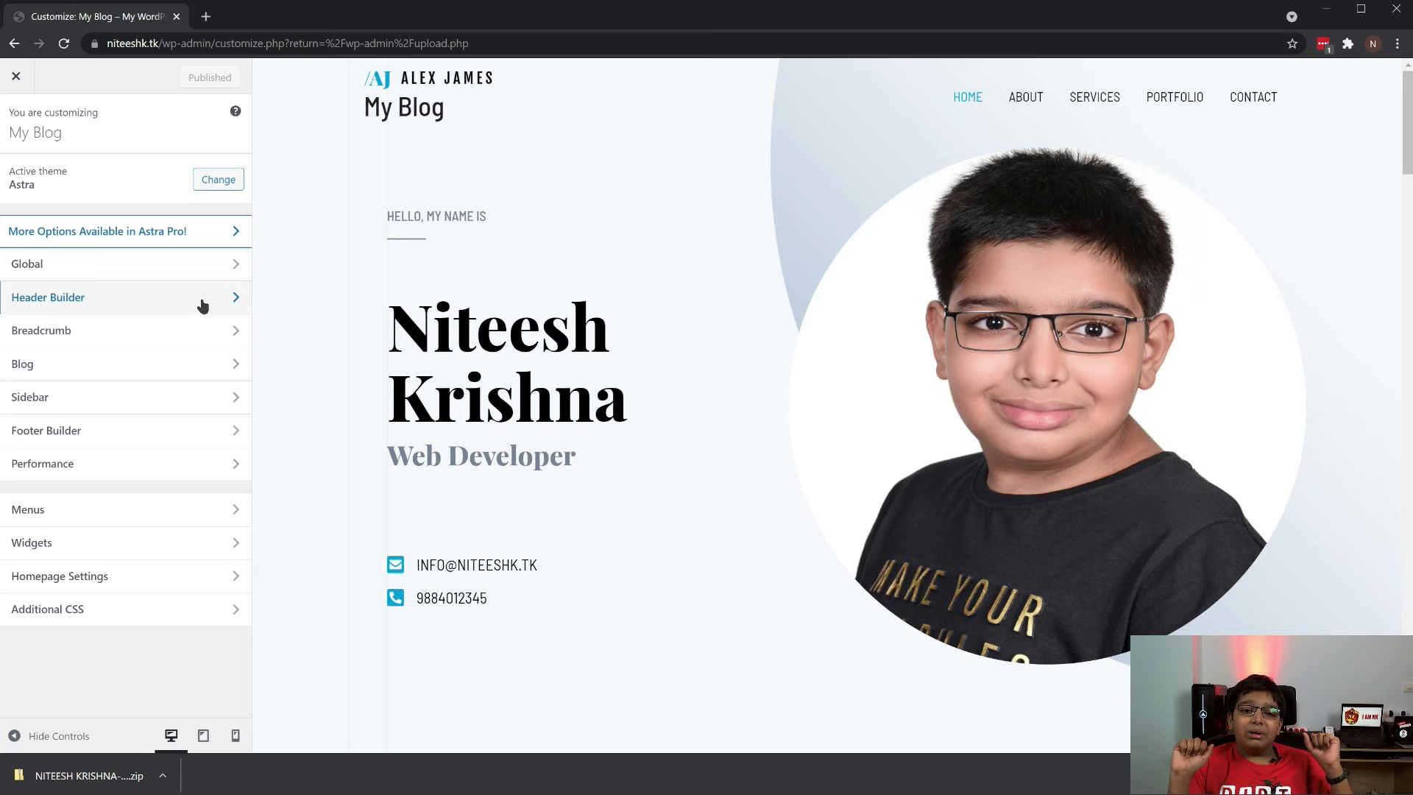
# Swap the header logo for Logo.png with alt text added, skipping cropping
pyautogui.click(202, 305)
pyautogui.click(159, 374)
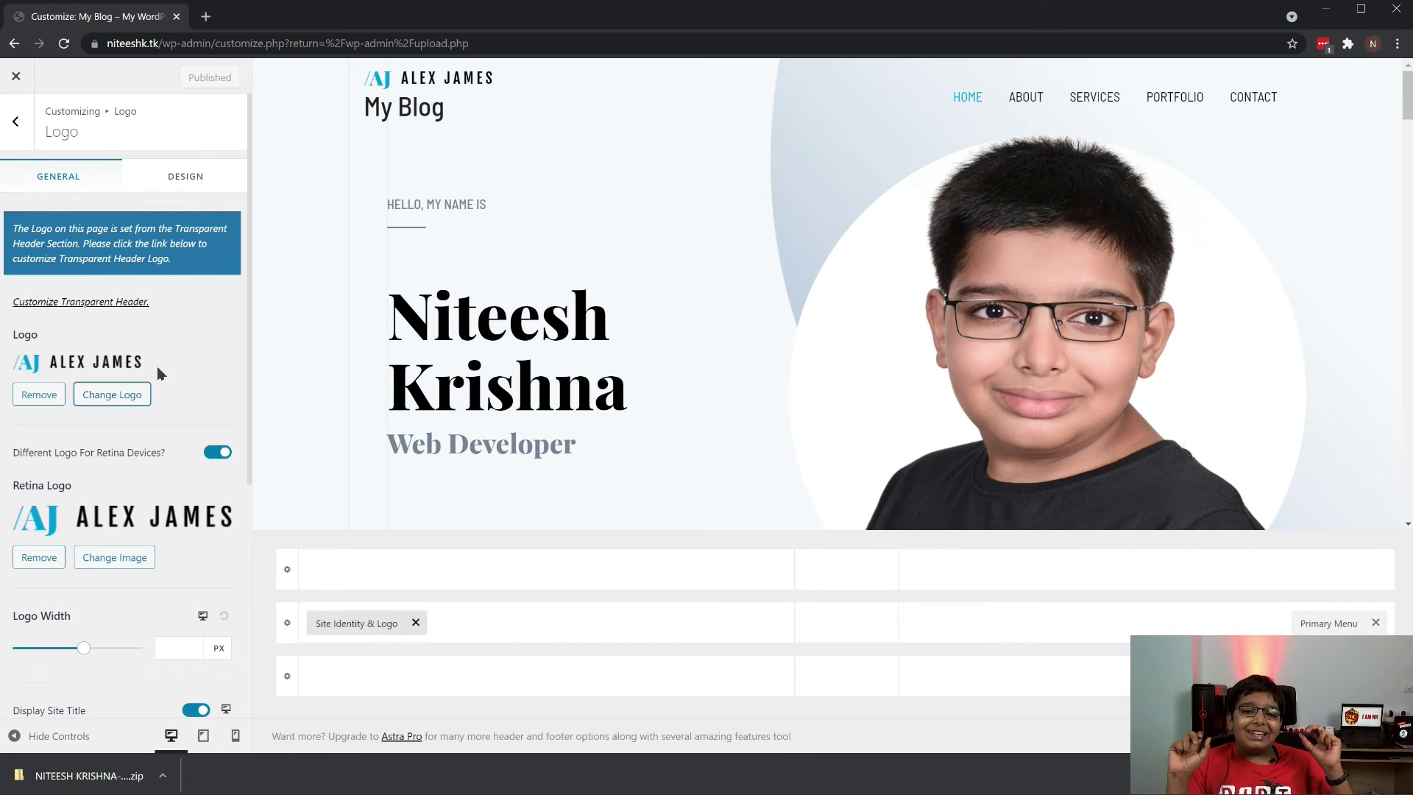
pyautogui.click(112, 396)
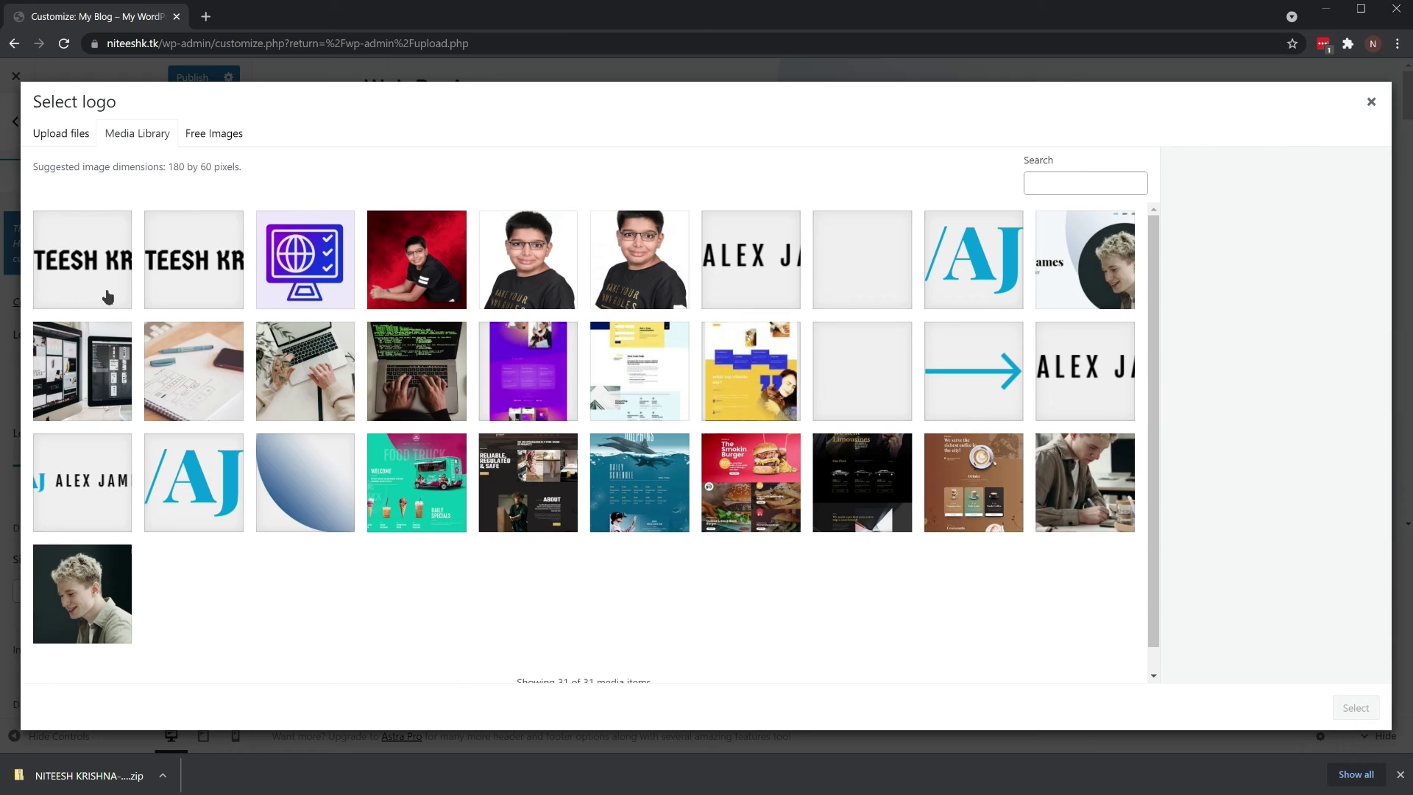
pyautogui.click(1302, 316)
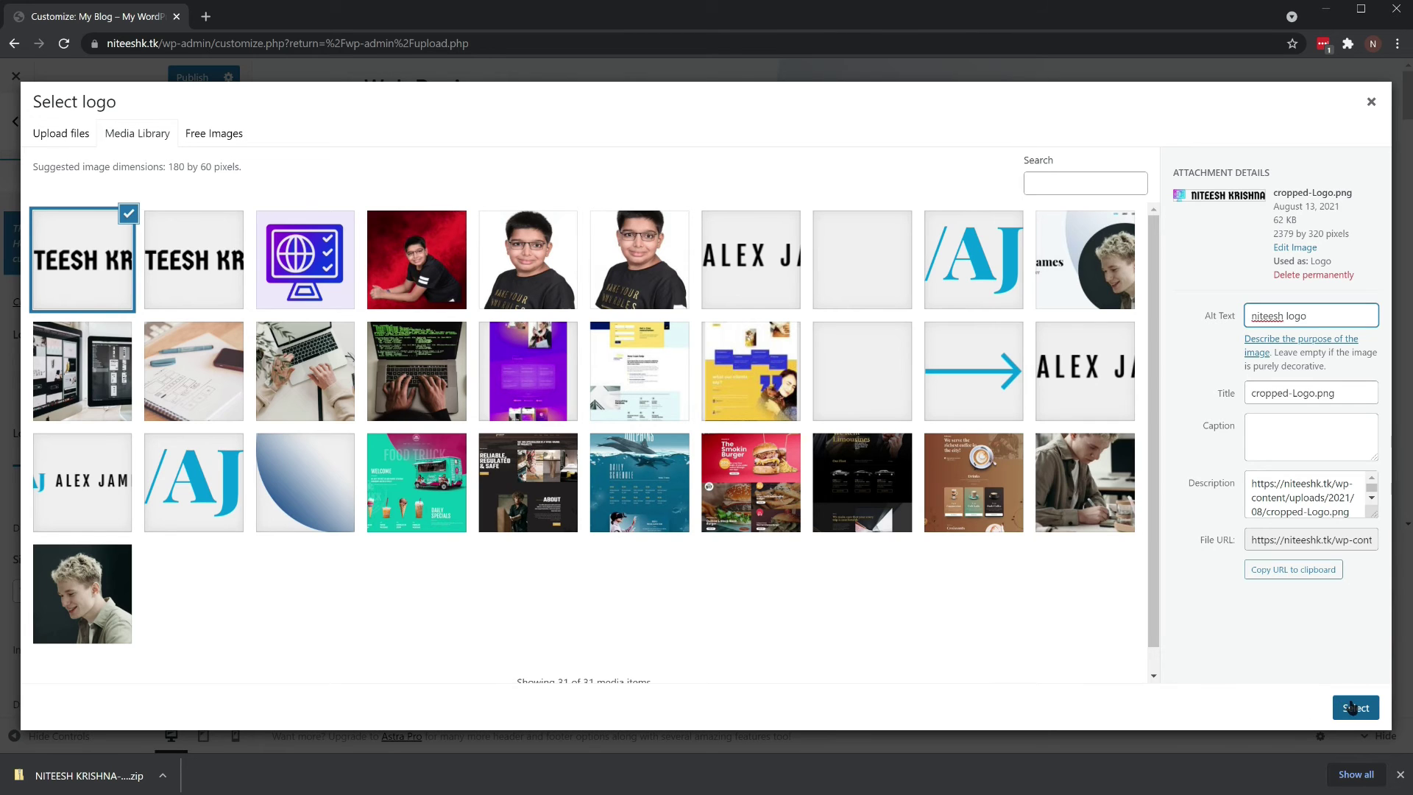
pyautogui.click(1353, 709)
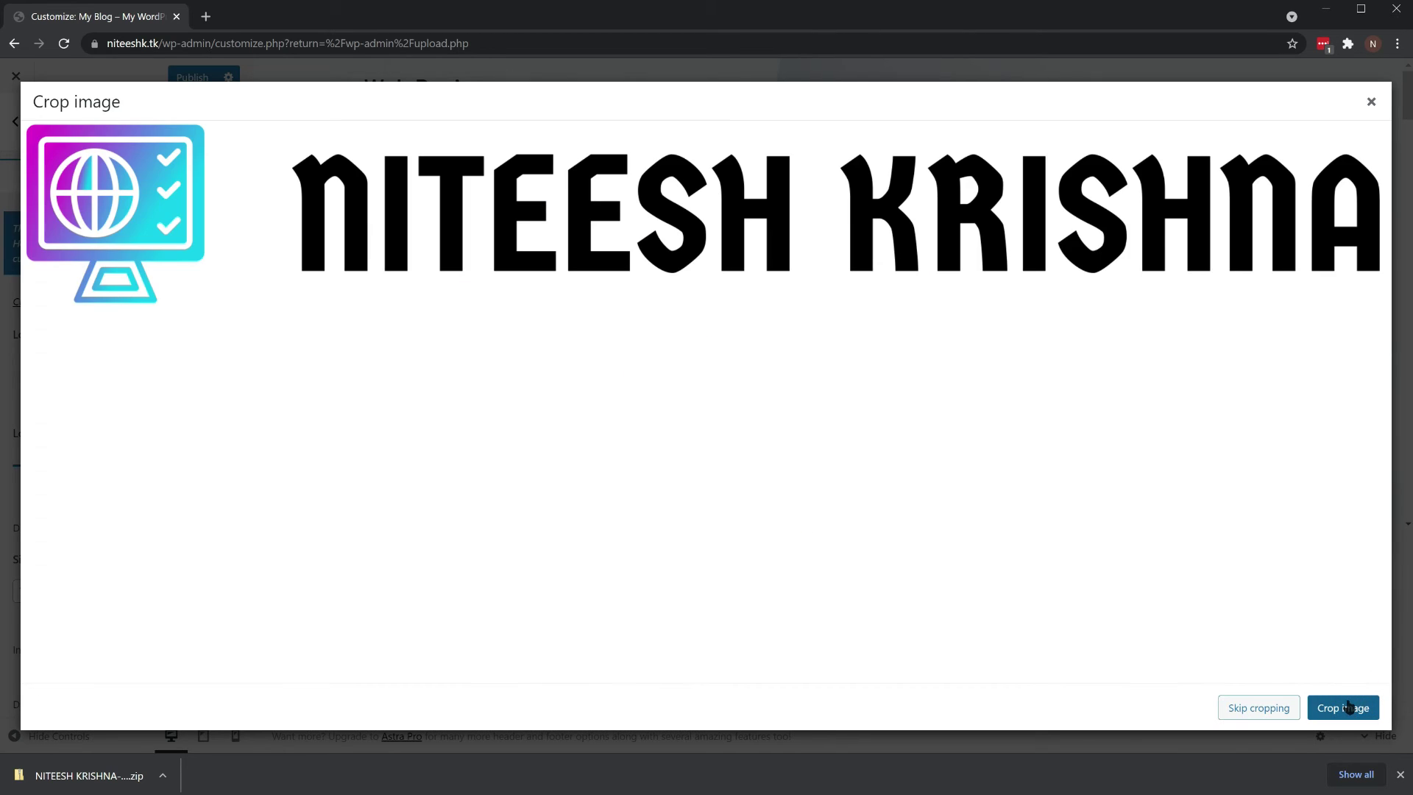
pyautogui.click(1247, 710)
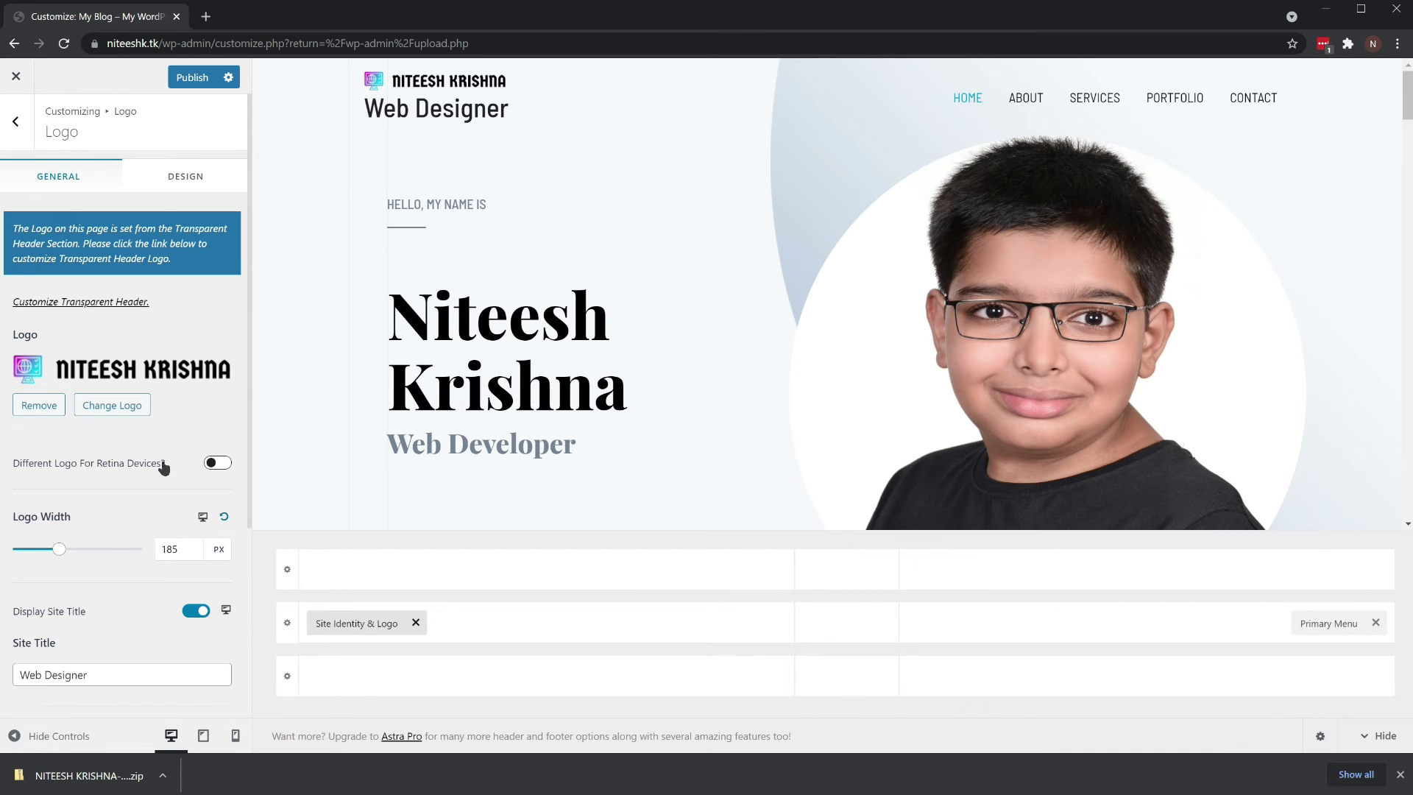
# Publish the Customizer changes so the live site shows the new header logo
pyautogui.scroll(-1, 164, 467)
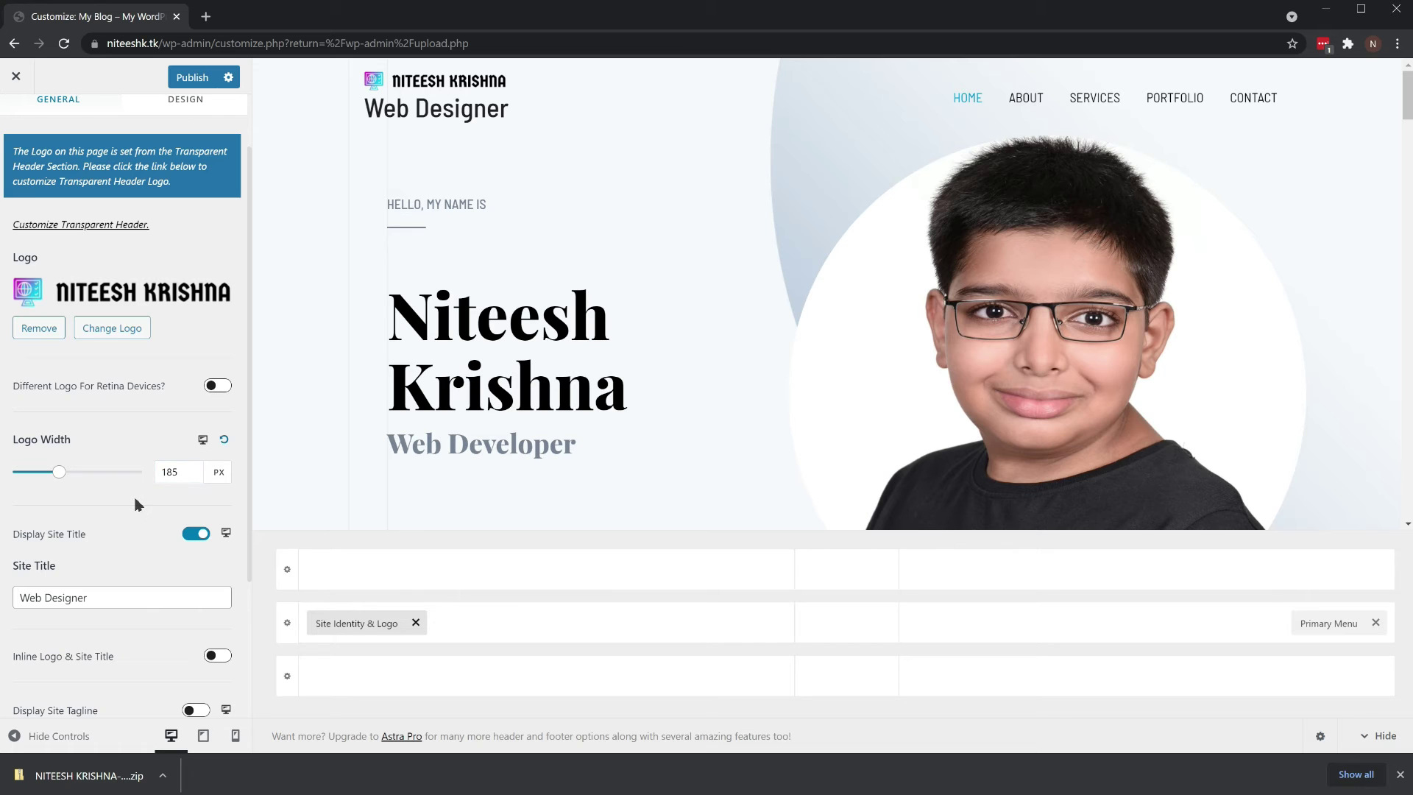
pyautogui.scroll(1, 135, 505)
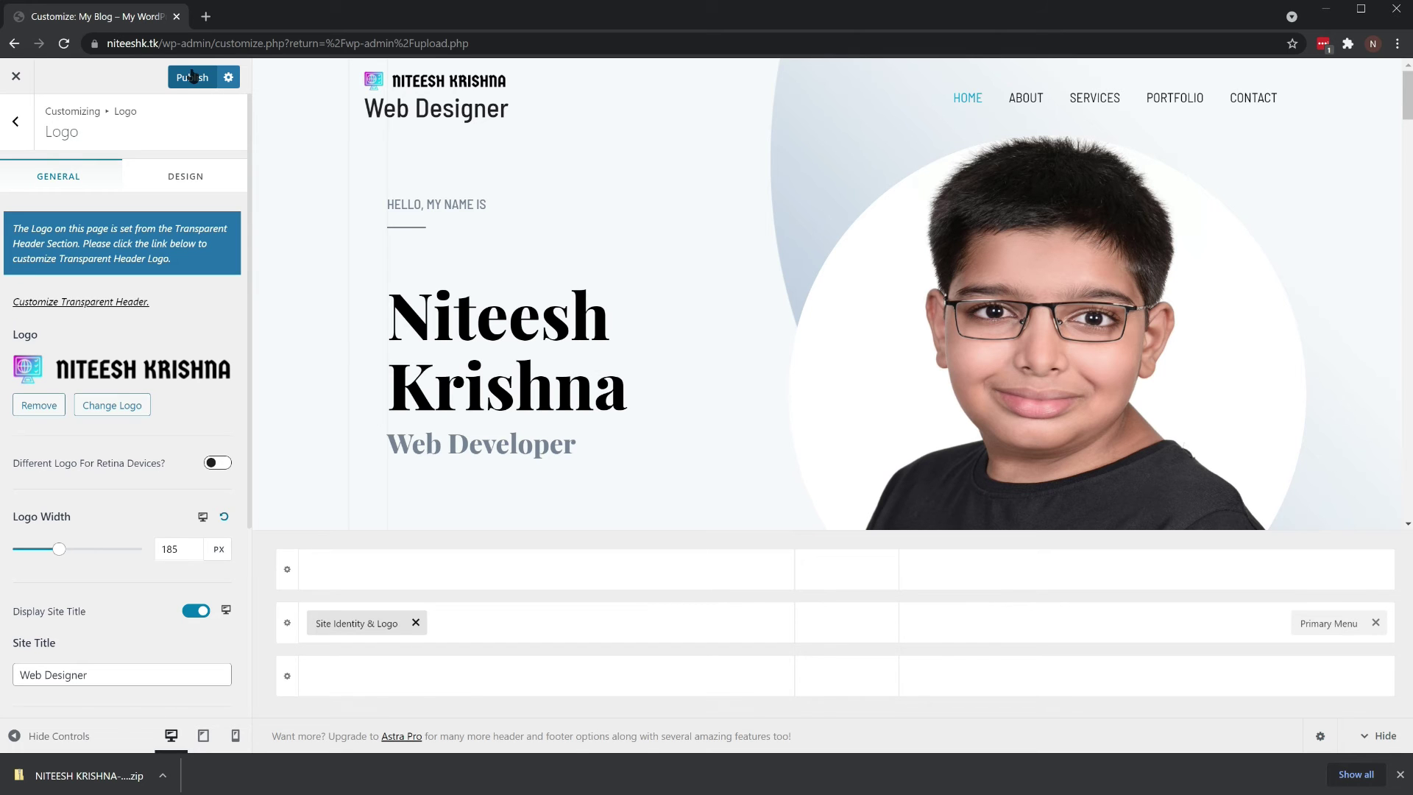
pyautogui.click(191, 76)
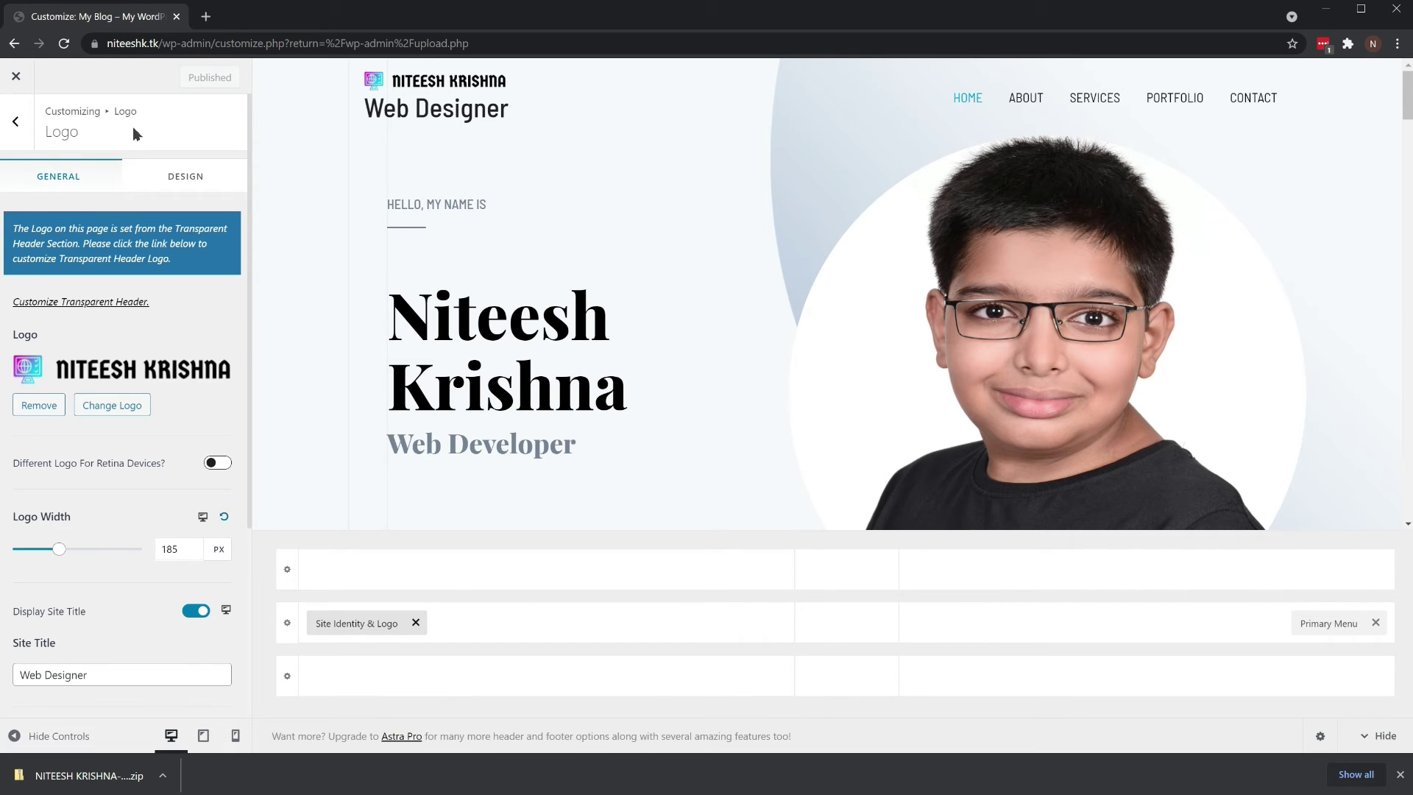
# Return to the top-level Customizer list, briefly opening the Global settings
pyautogui.click(17, 127)
pyautogui.click(19, 129)
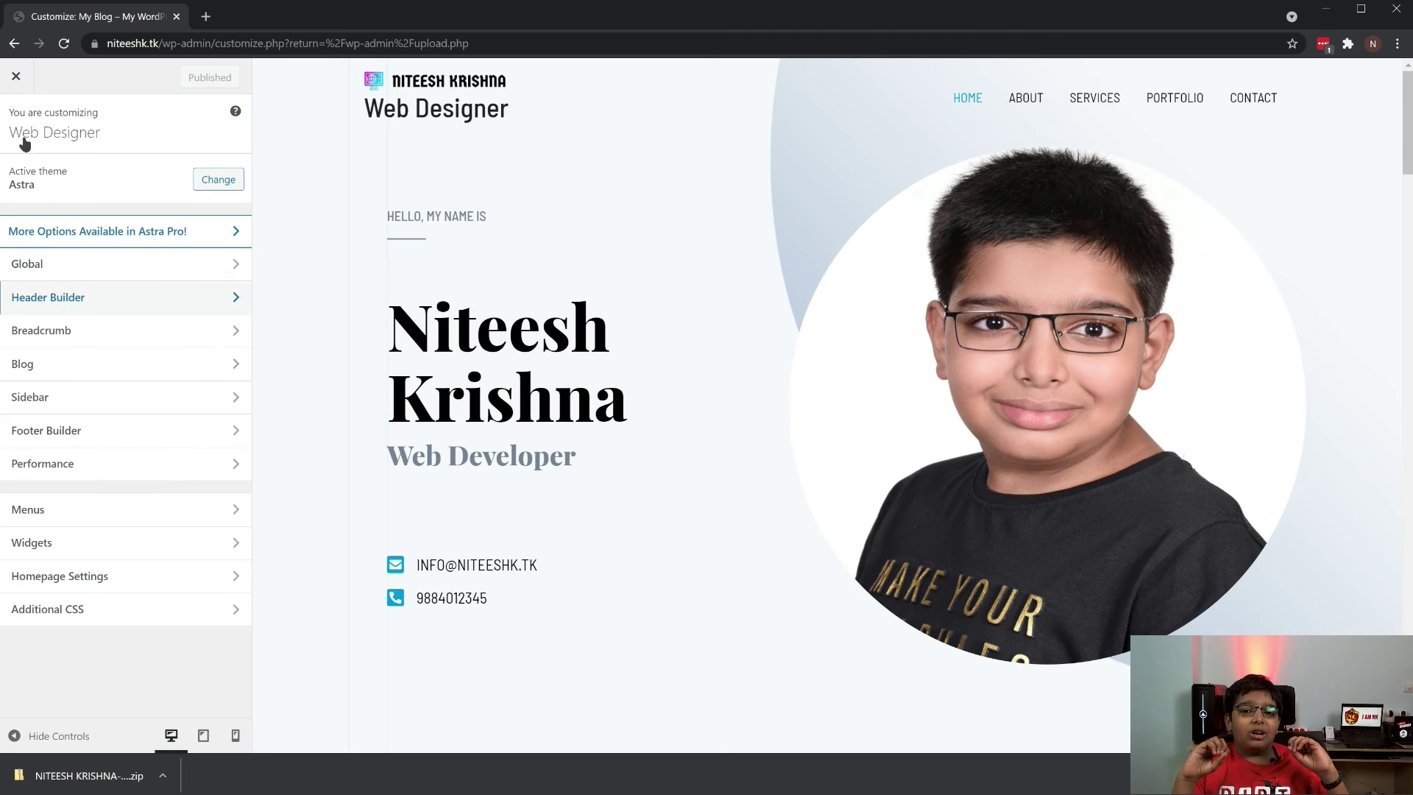
pyautogui.click(103, 263)
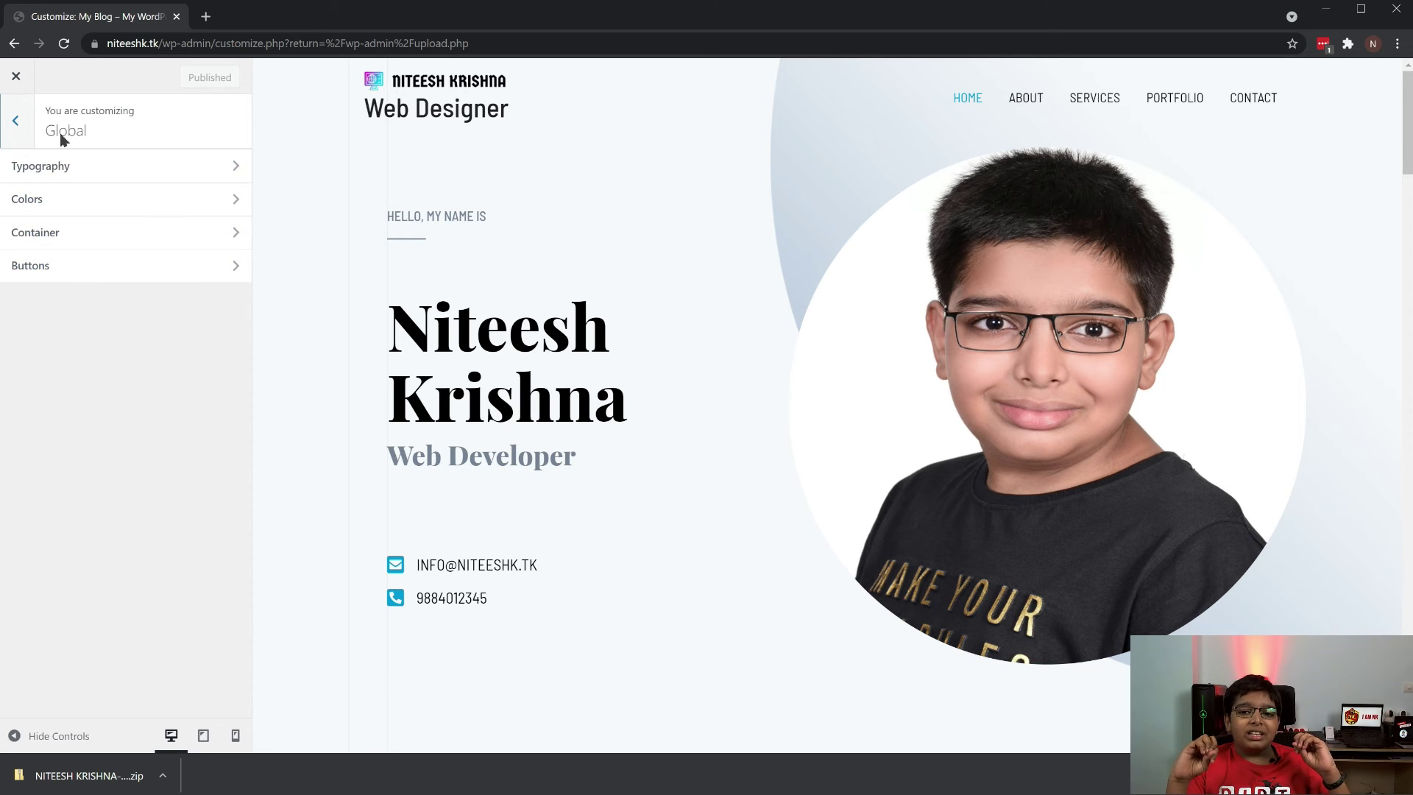
pyautogui.click(16, 121)
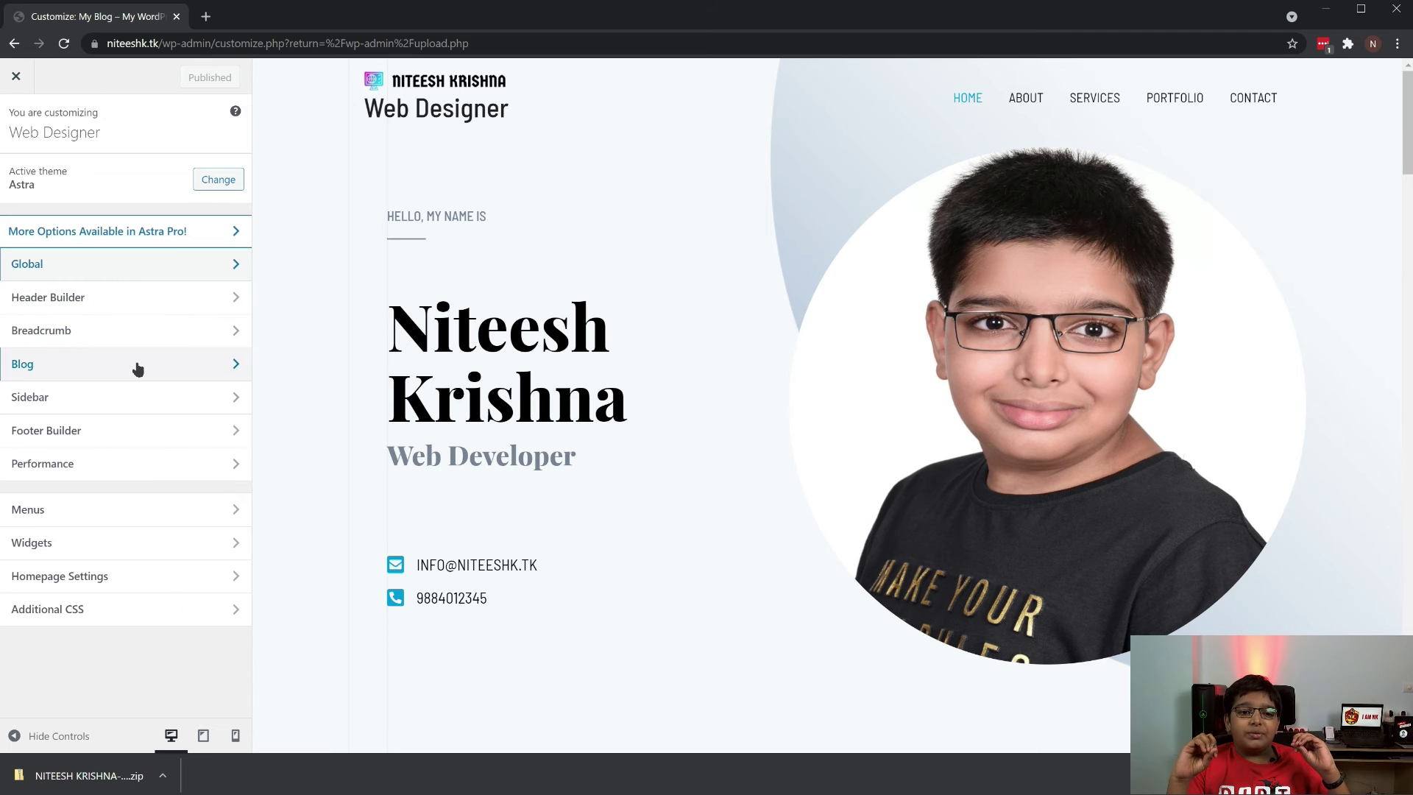
# Title the footer's second Custom HTML widget 'Best Web Designer in Chennai' and publish
pyautogui.click(142, 439)
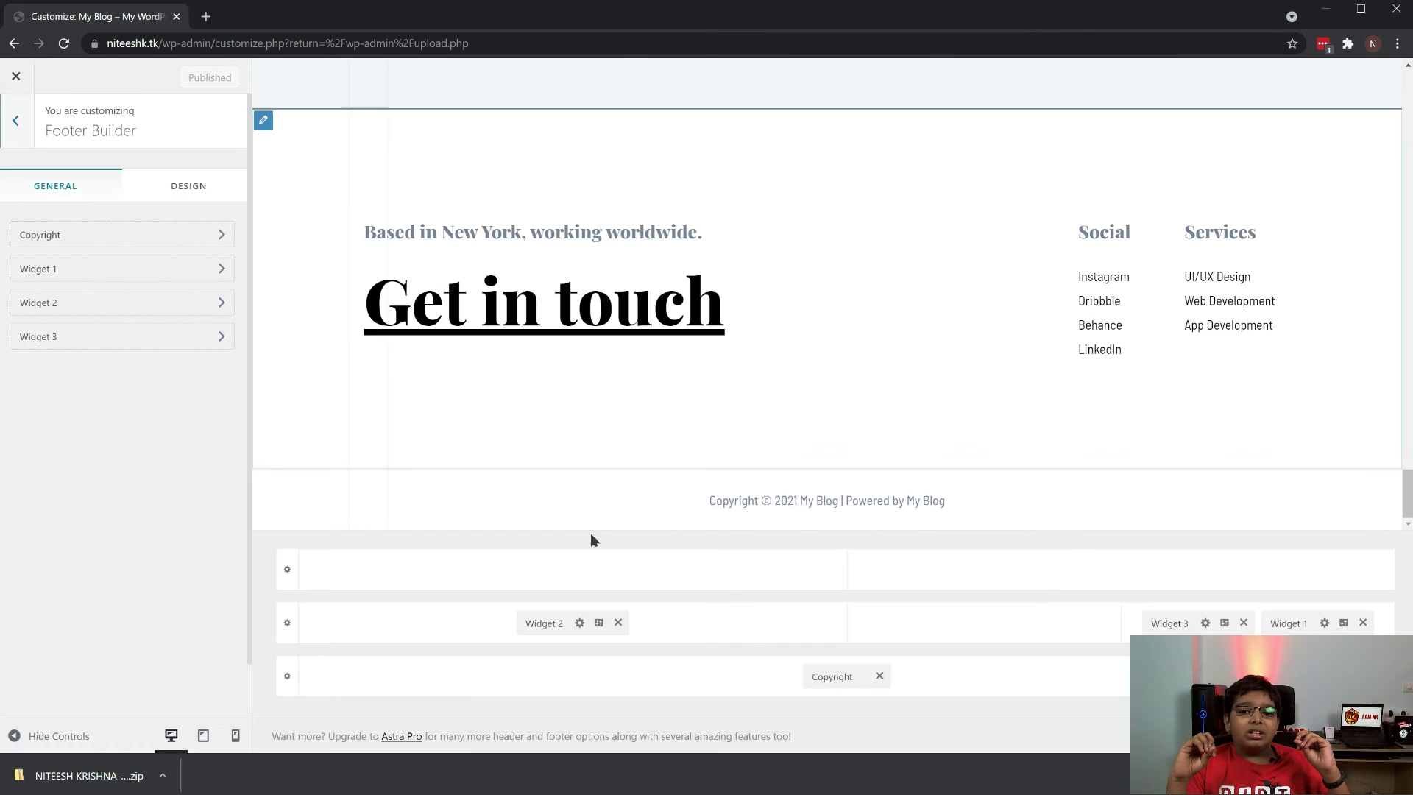
pyautogui.click(372, 230)
pyautogui.click(124, 473)
pyautogui.click(147, 353)
pyautogui.write('Best Web Designer in Chennai')
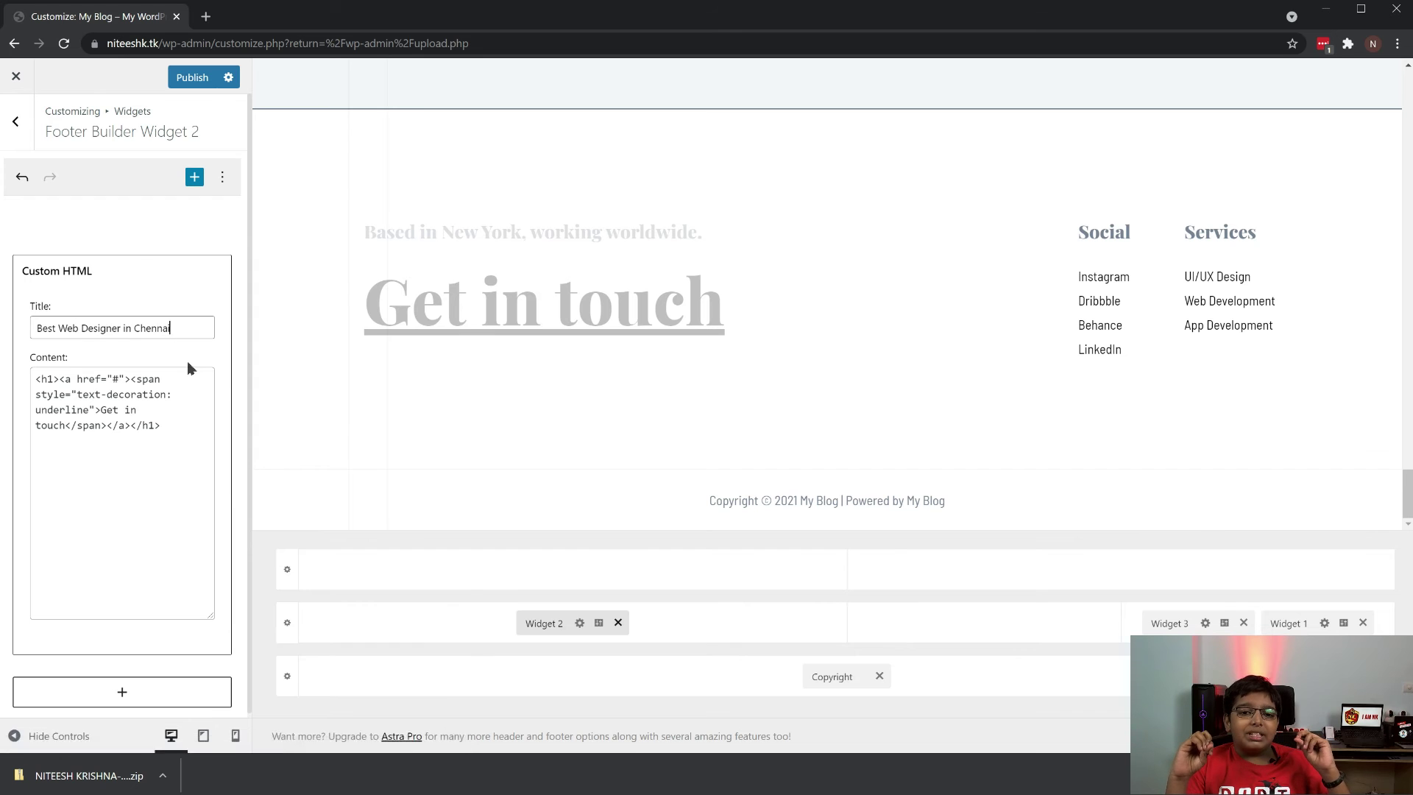
pyautogui.click(197, 82)
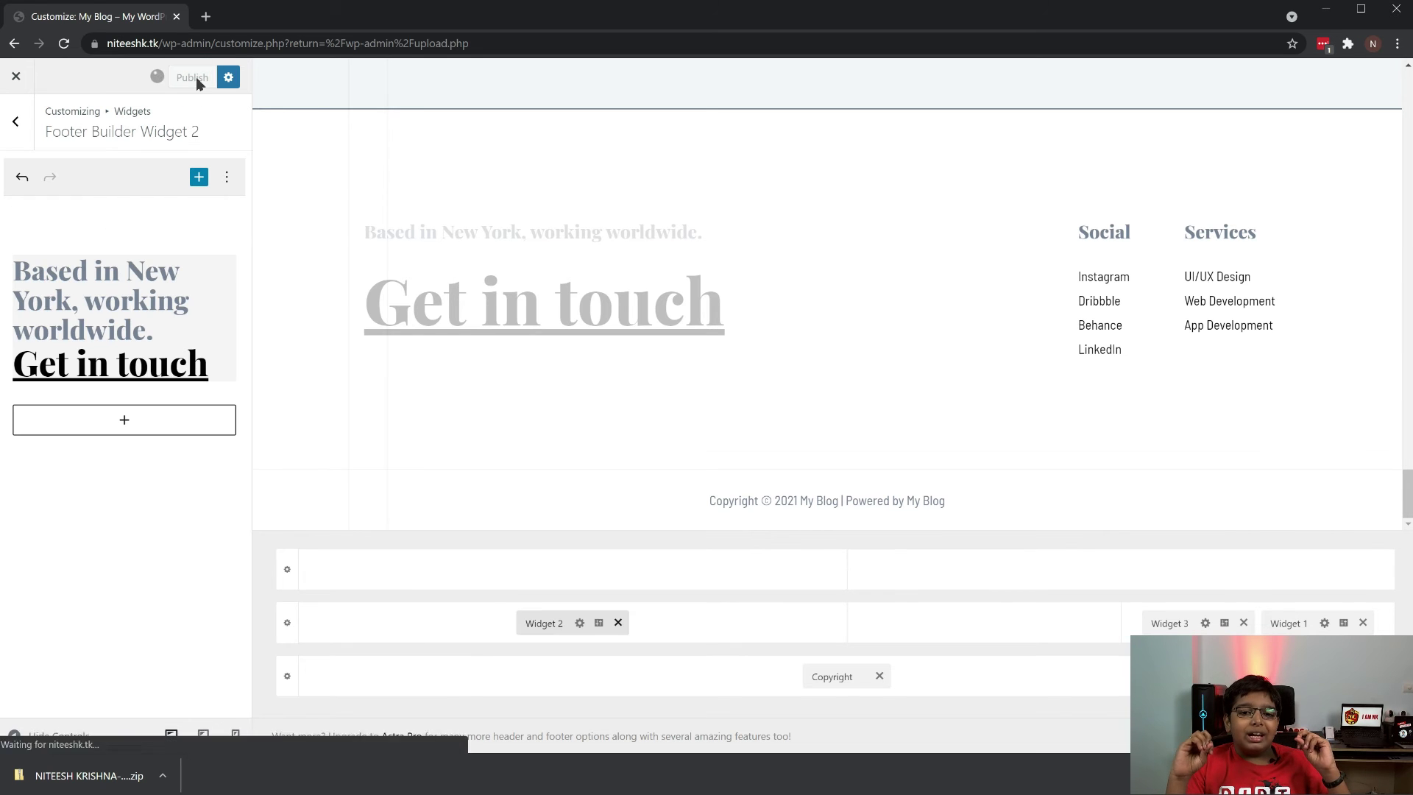
pyautogui.click(16, 125)
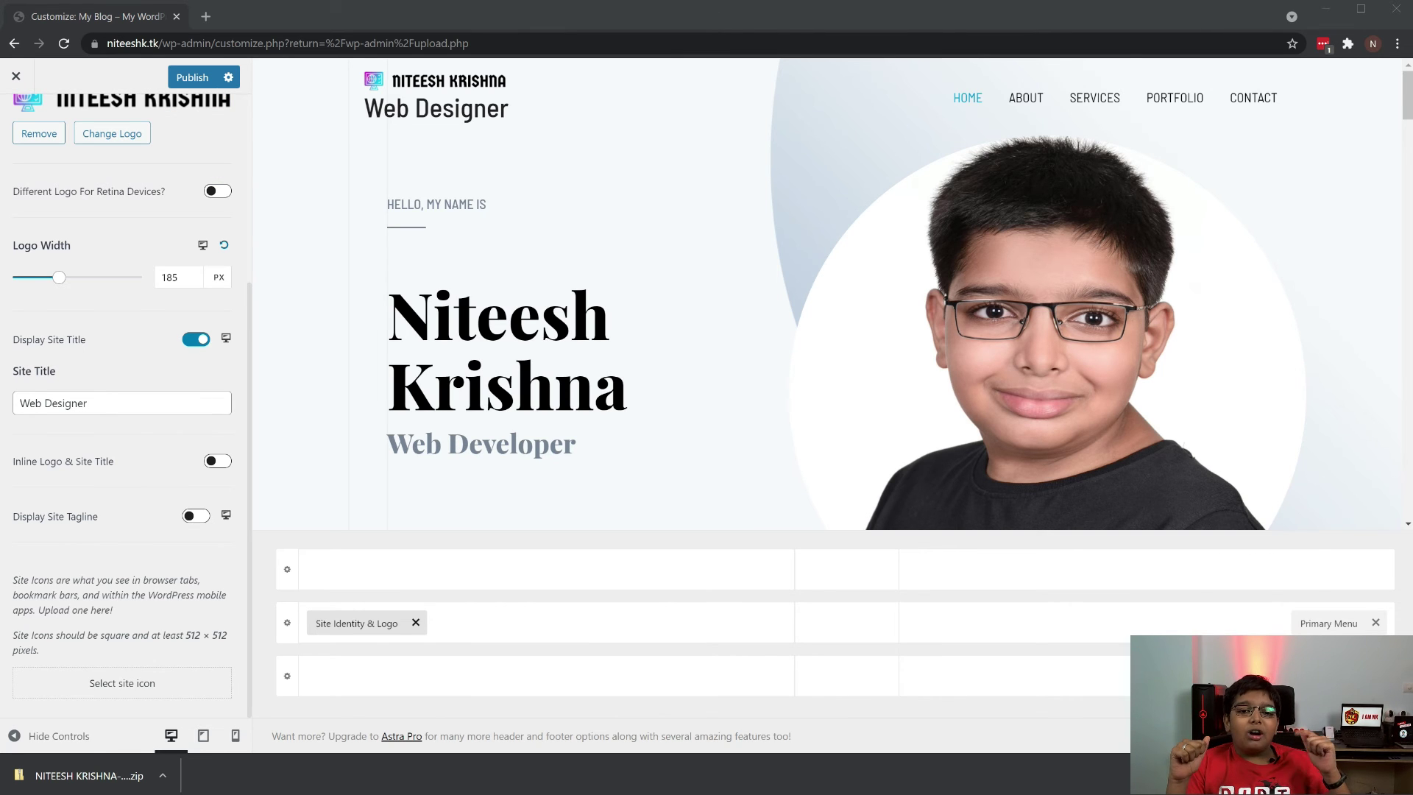
# Set Favicon.png as the uncropped site icon with alt text 'fav' and publish
pyautogui.click(13, 121)
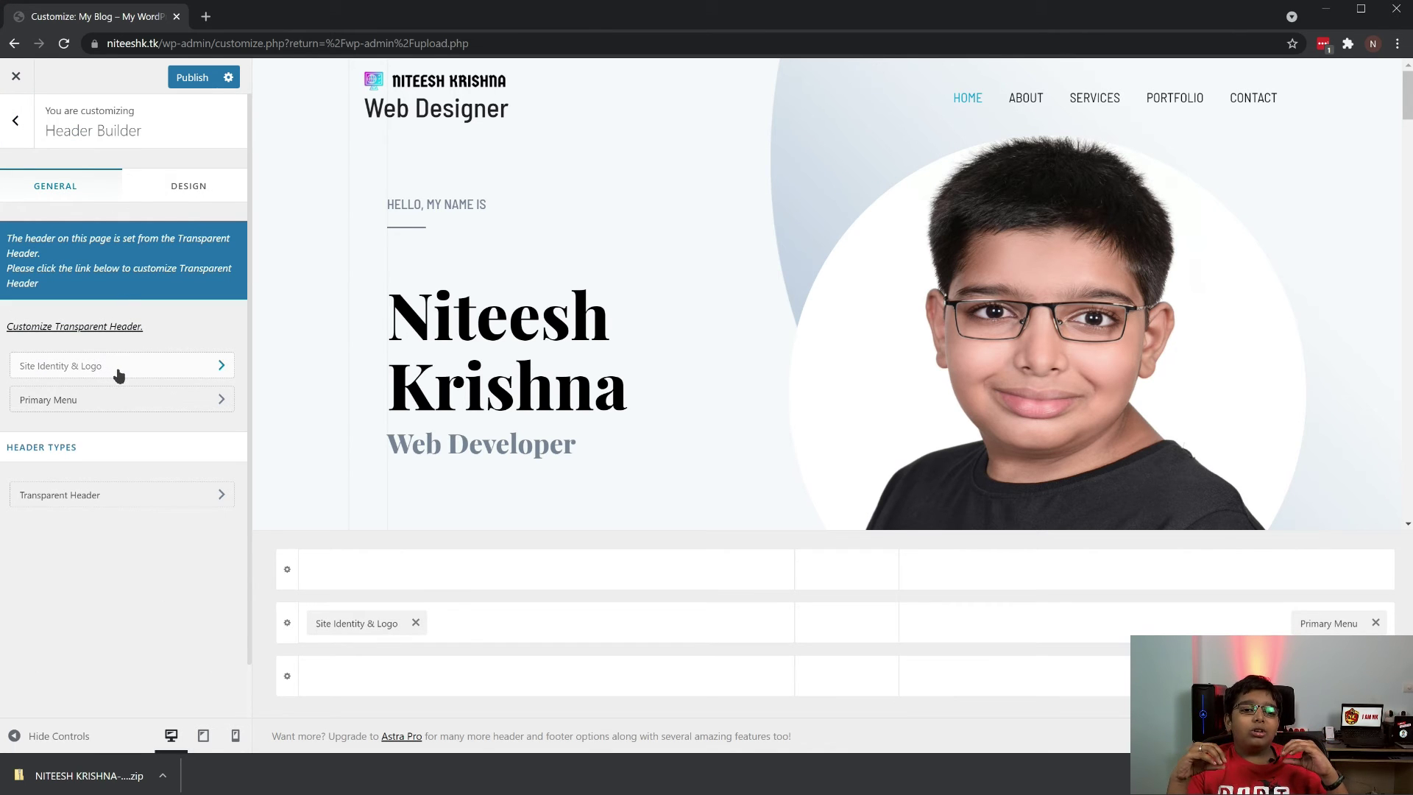
pyautogui.click(145, 367)
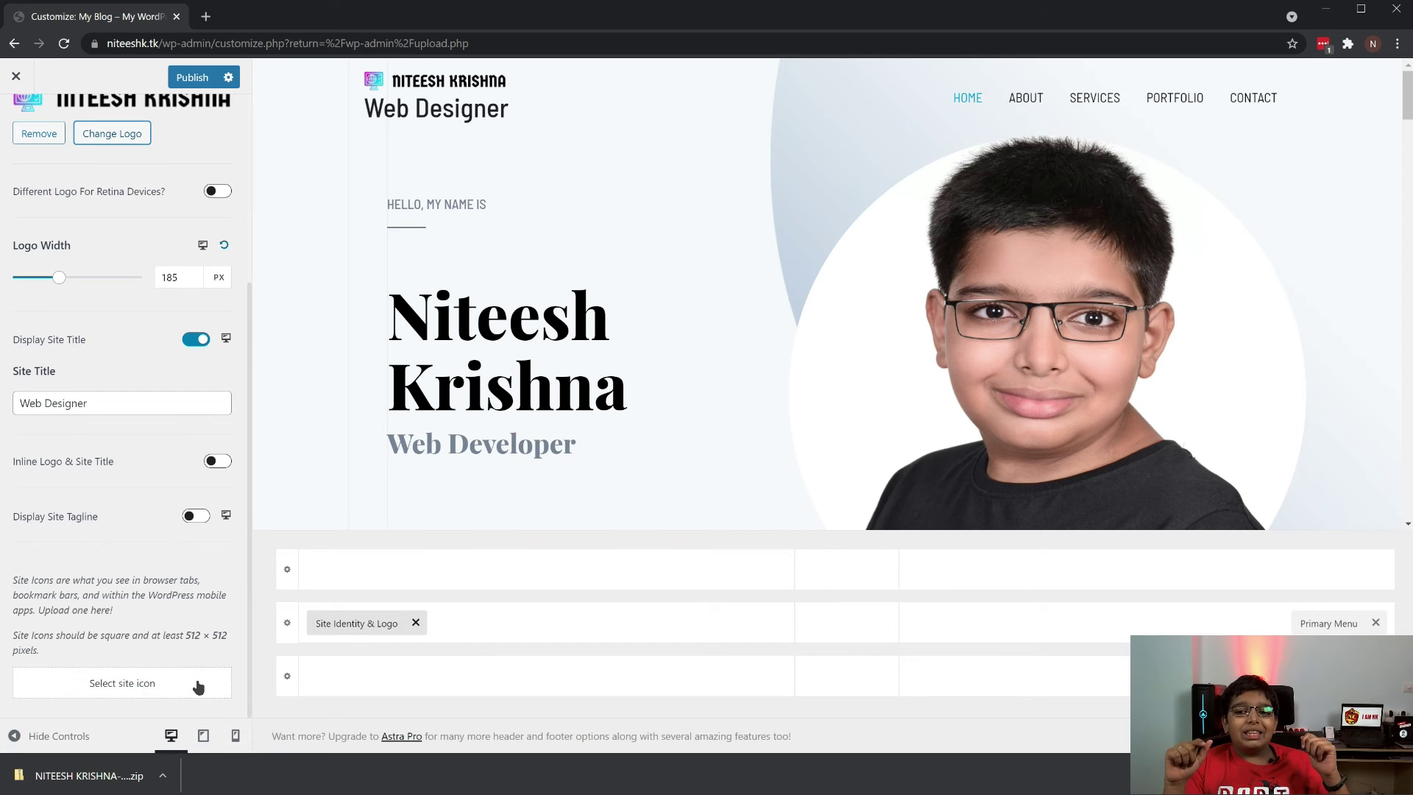
pyautogui.click(196, 685)
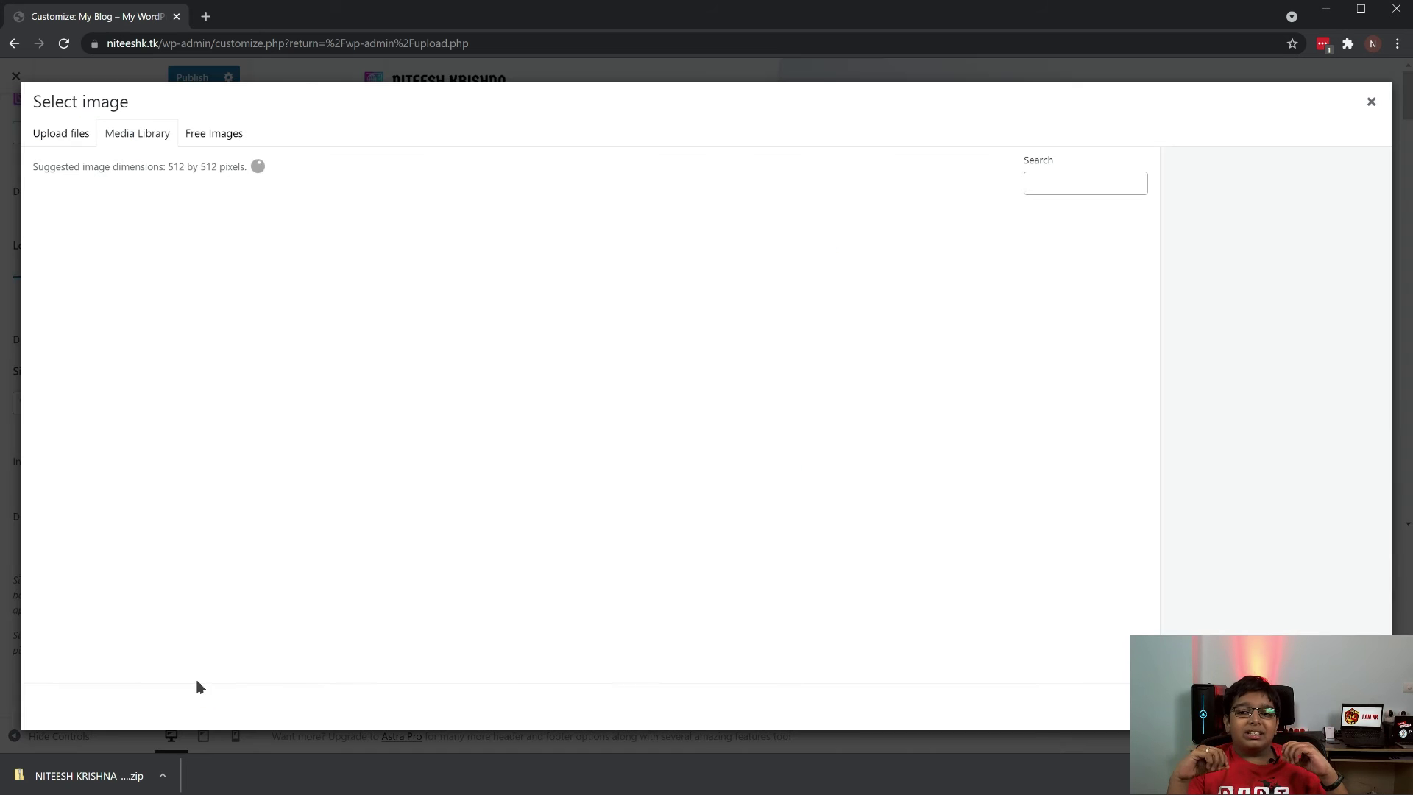
pyautogui.click(308, 282)
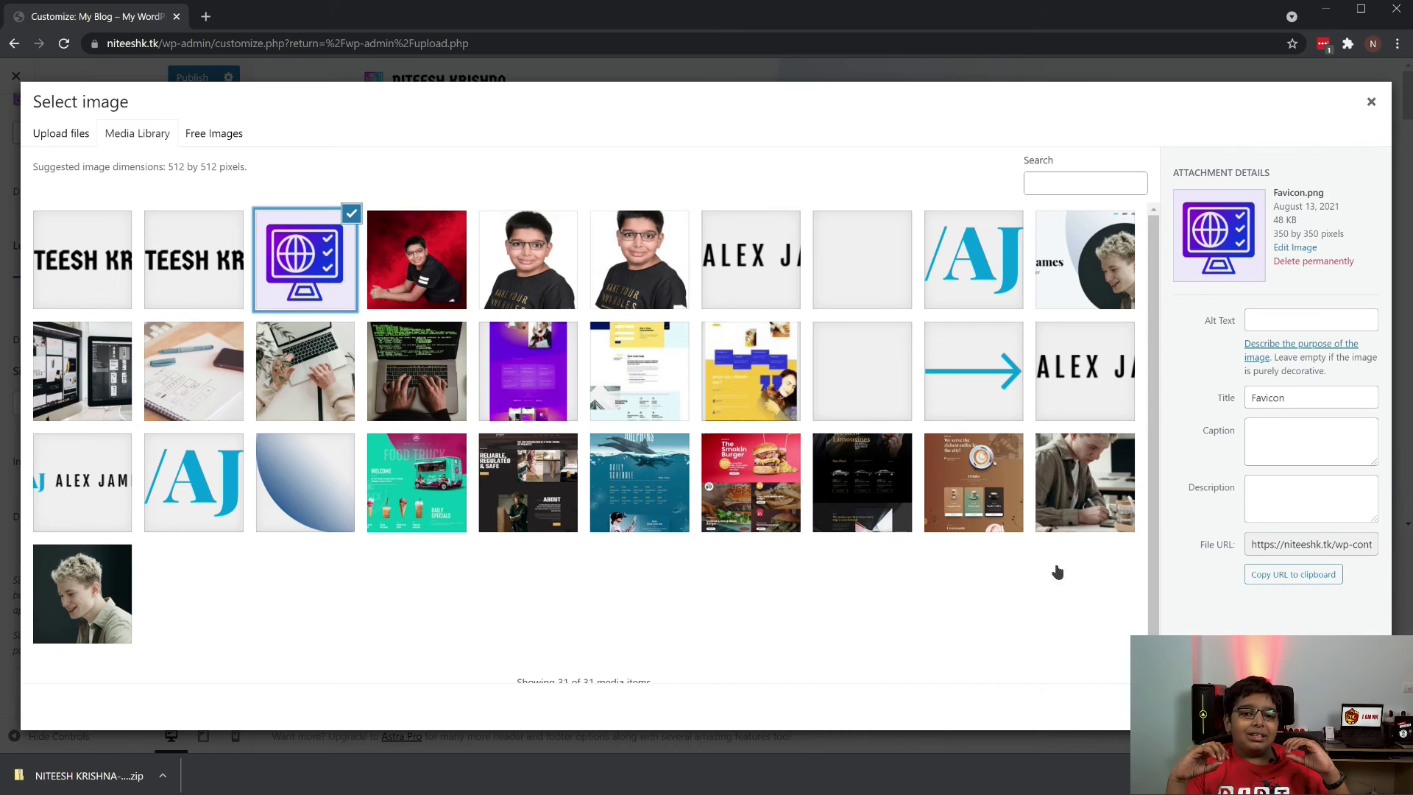
pyautogui.click(1270, 318)
pyautogui.write('favicon')
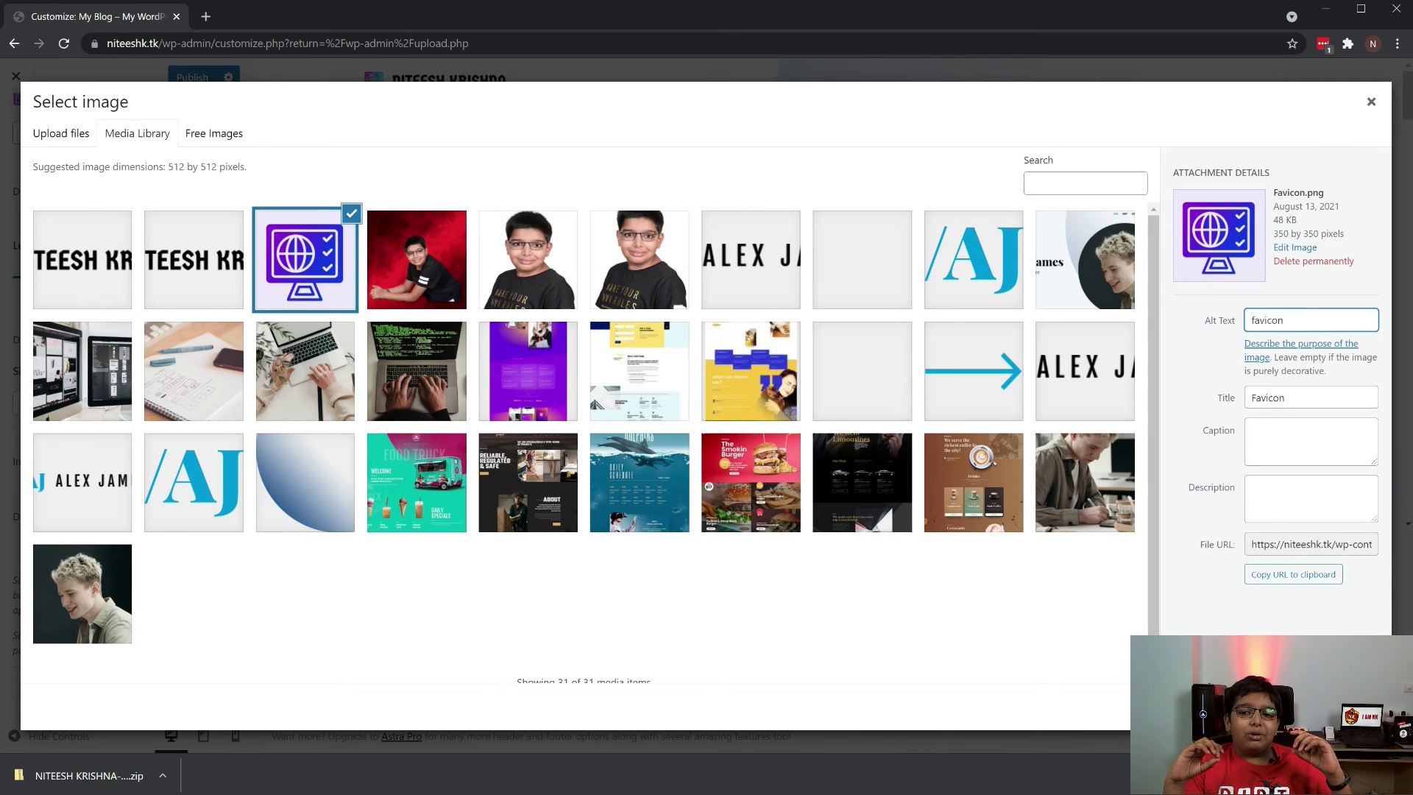
pyautogui.click(1357, 707)
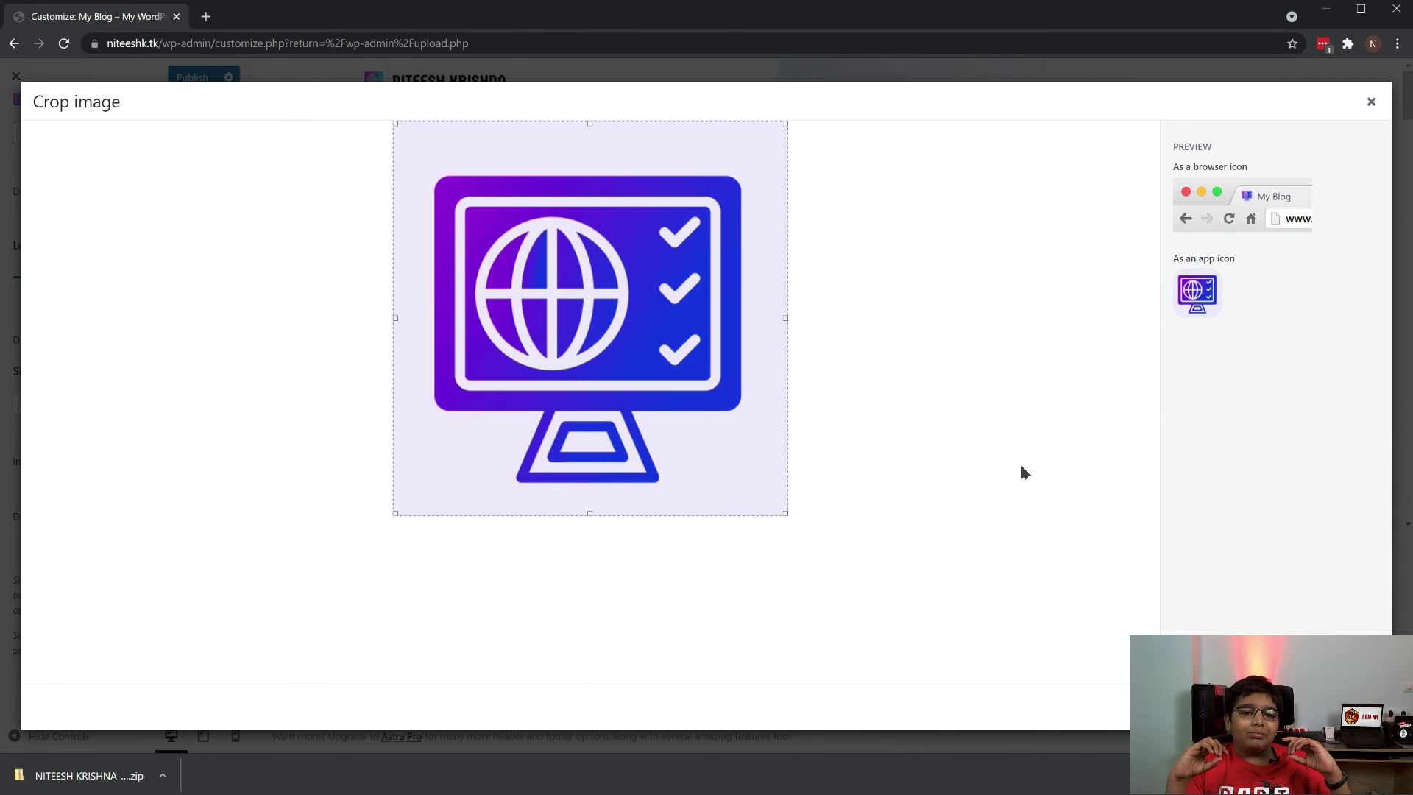
pyautogui.click(1274, 710)
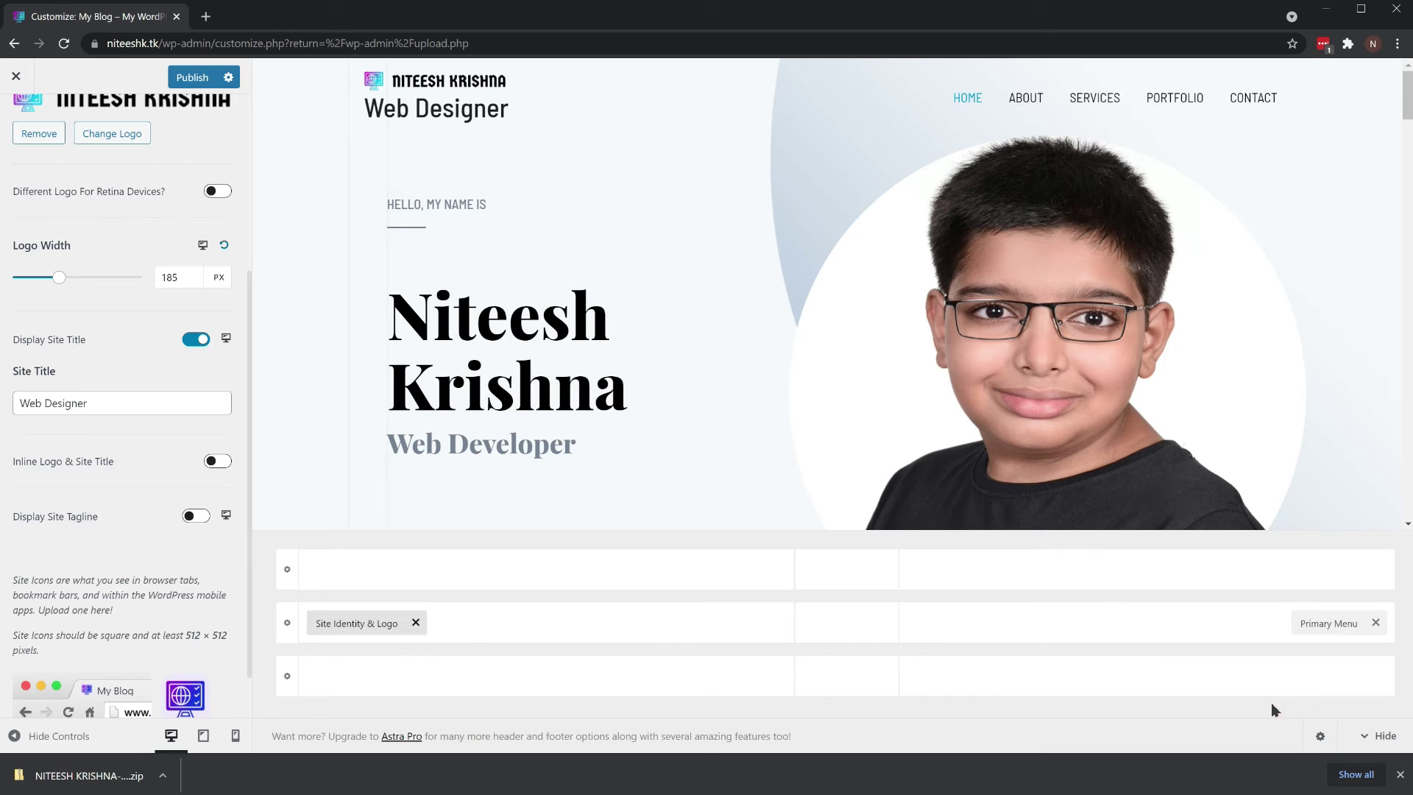
pyautogui.click(190, 77)
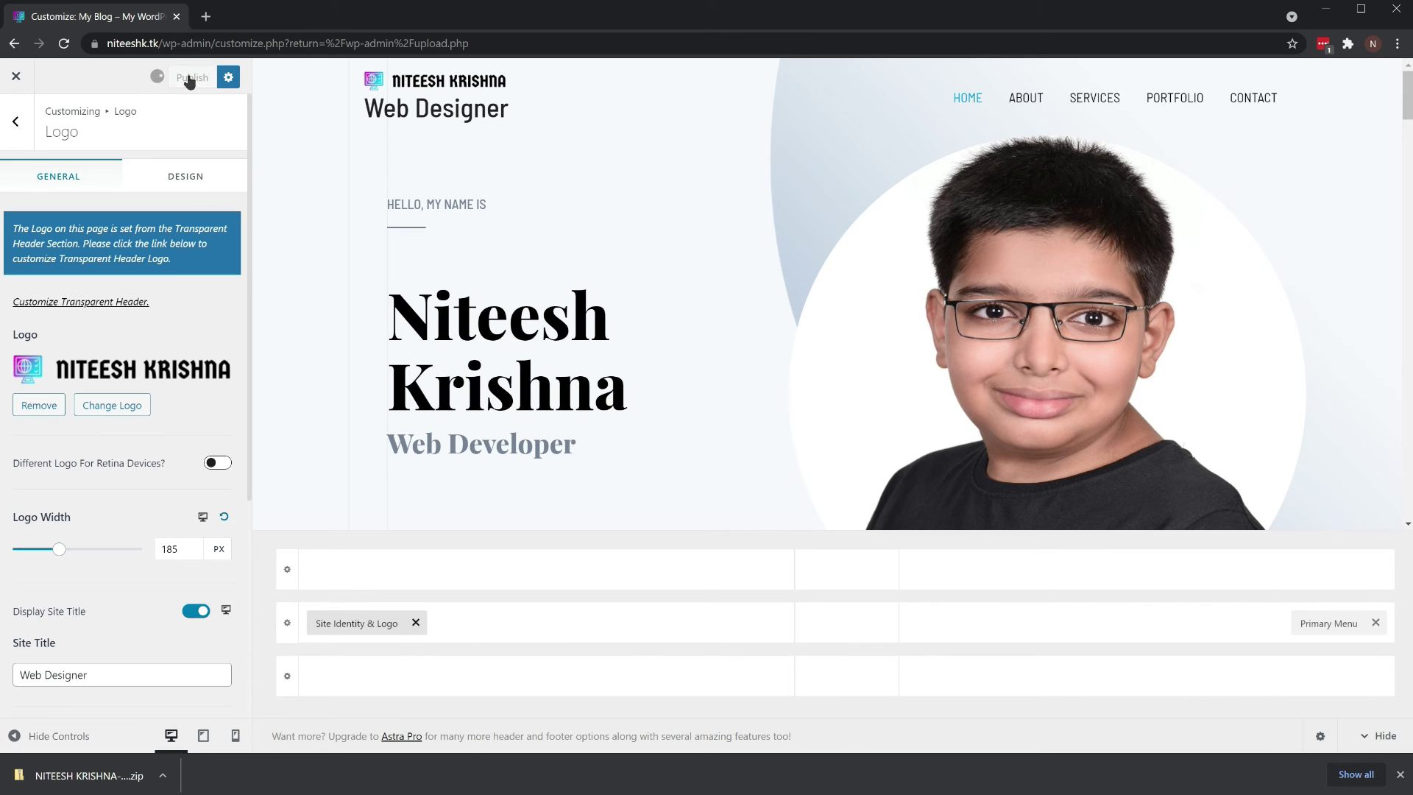
# Exit the Customizer and open the live site
pyautogui.click(16, 81)
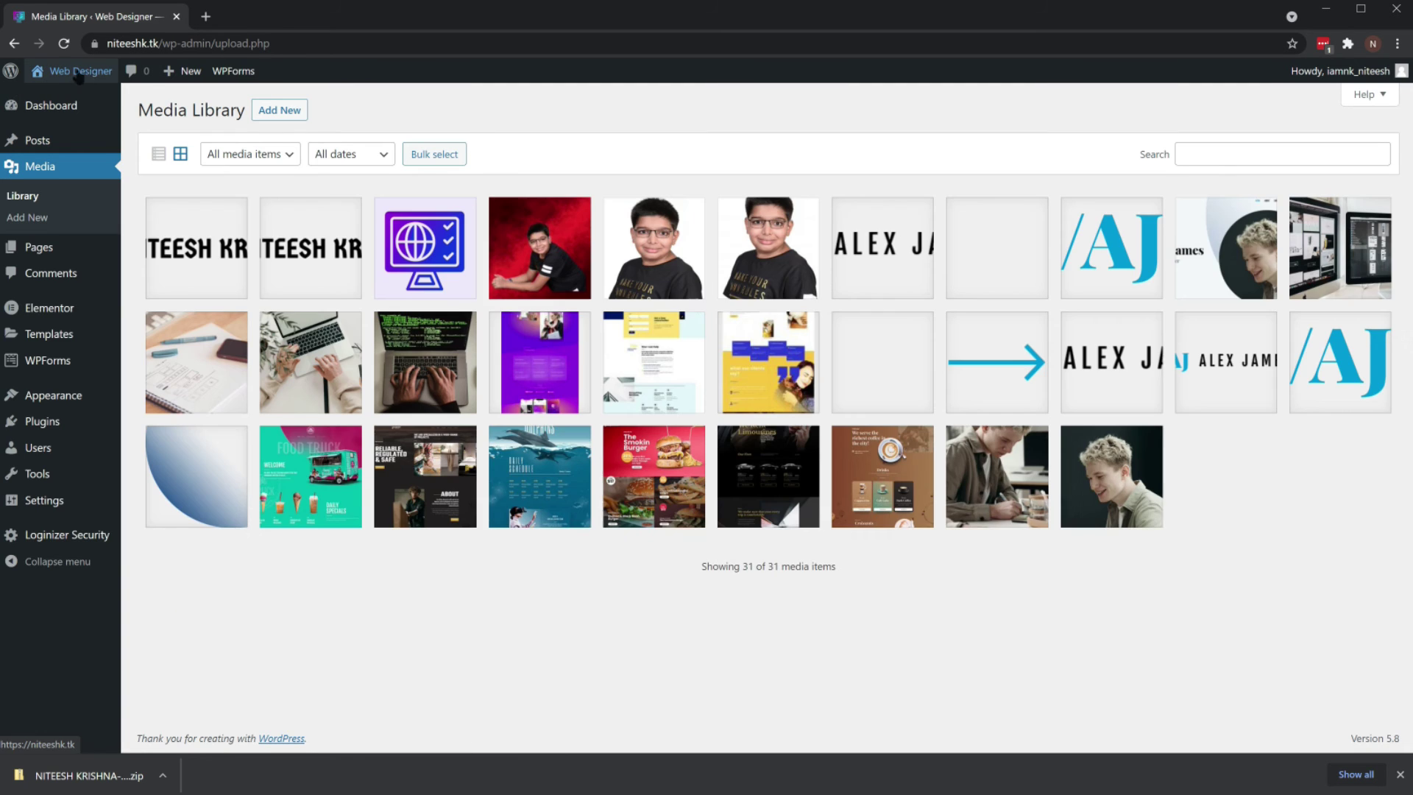
pyautogui.moveTo(78, 73)
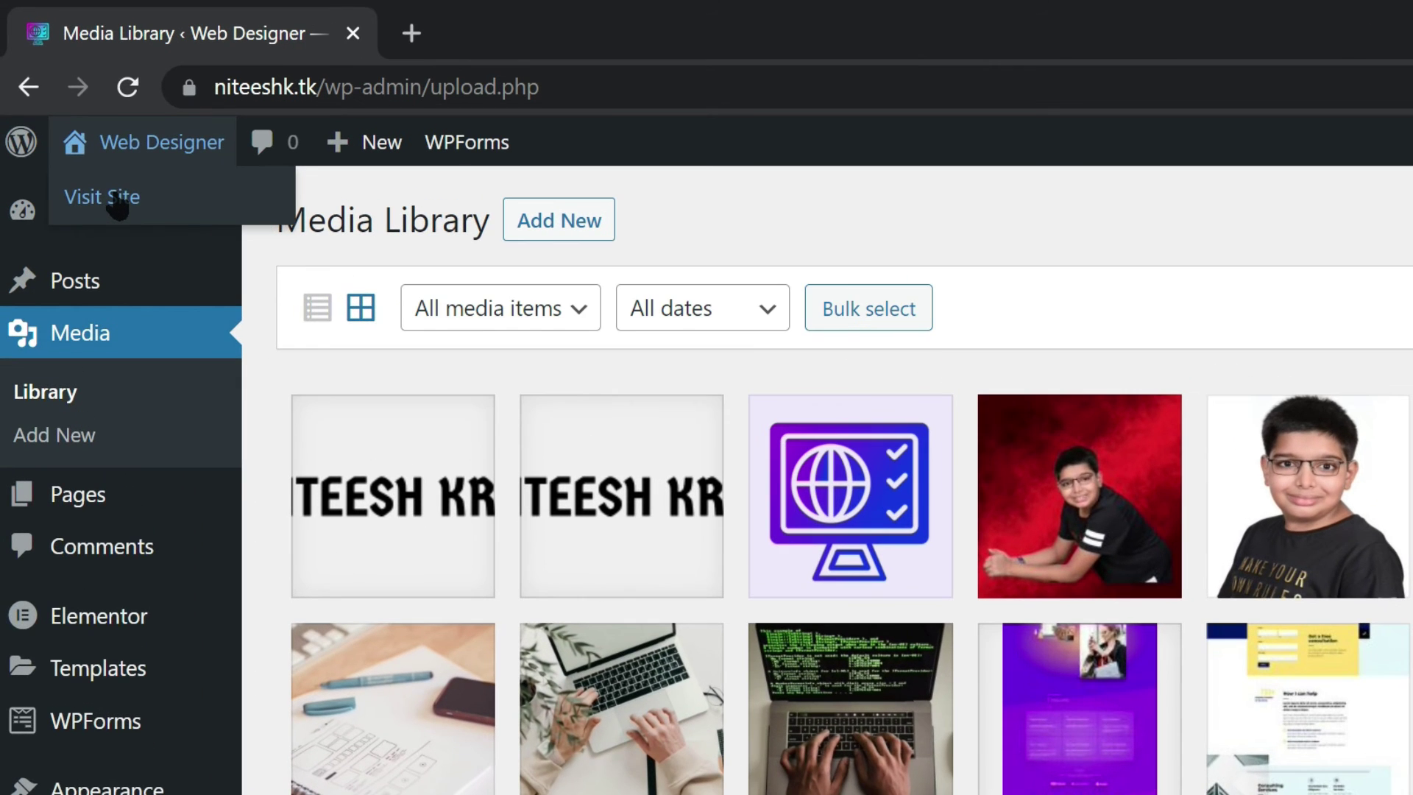
pyautogui.click(59, 101)
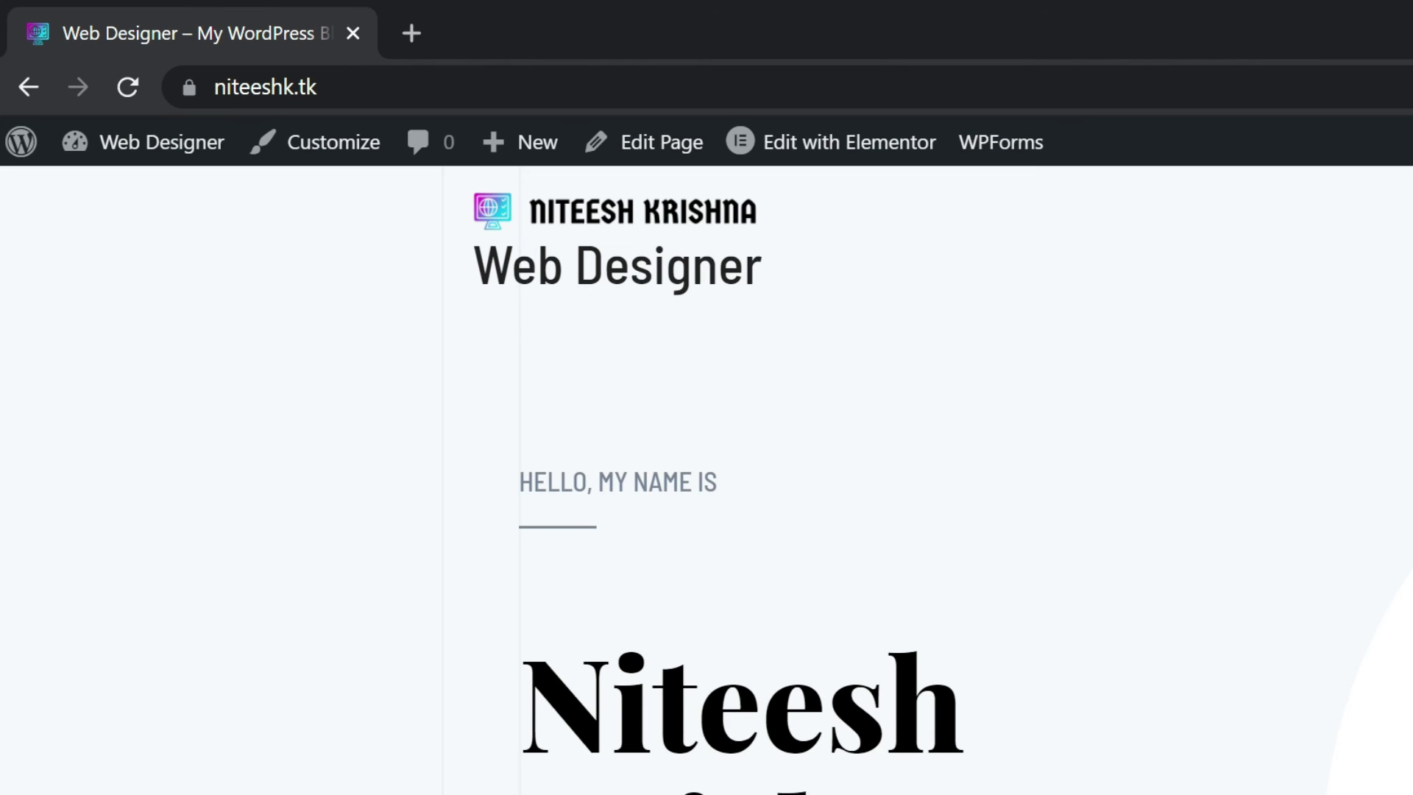
# Scroll through the live home page down to the photo section
pyautogui.scroll(-15, 810, 478)
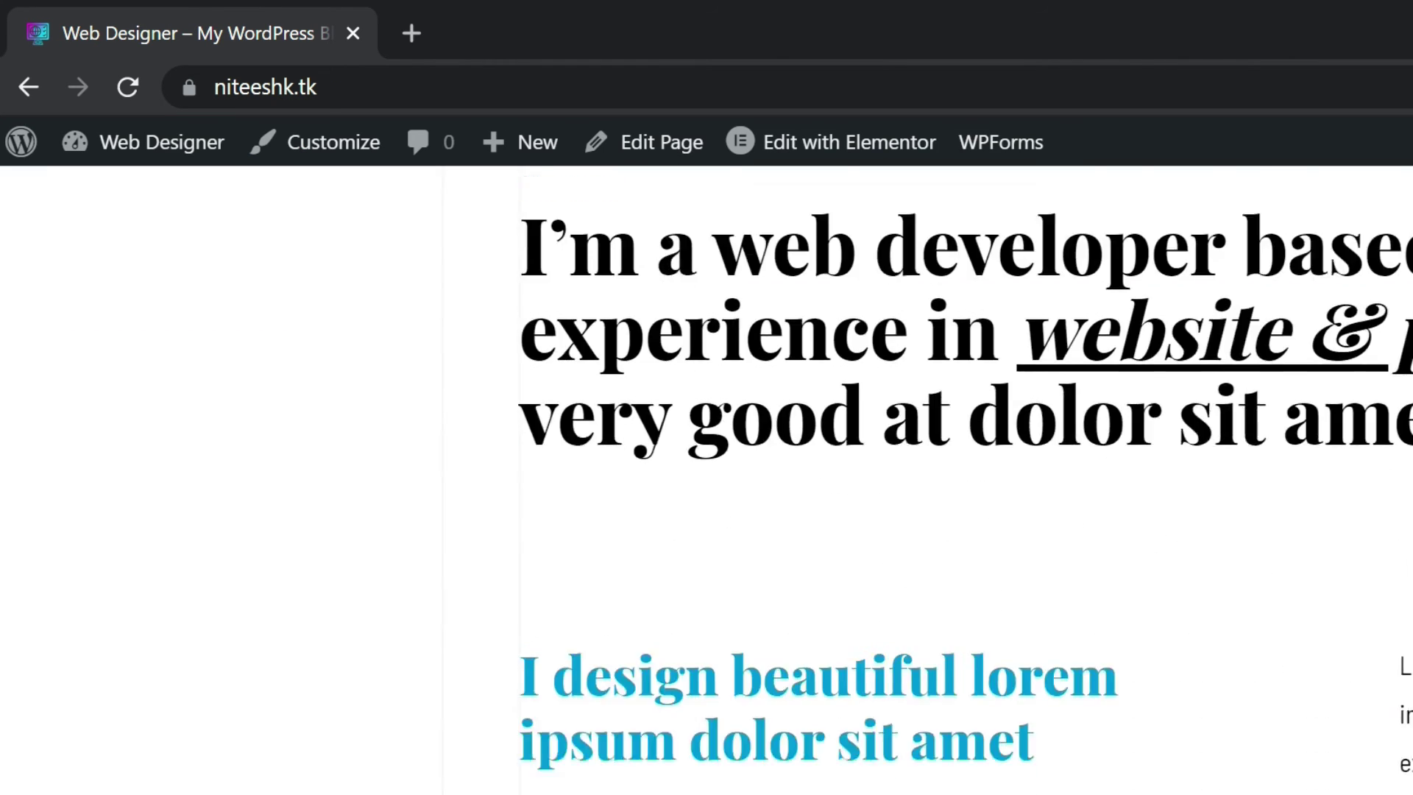
pyautogui.scroll(-4, 810, 479)
pyautogui.scroll(-4, 1348, 442)
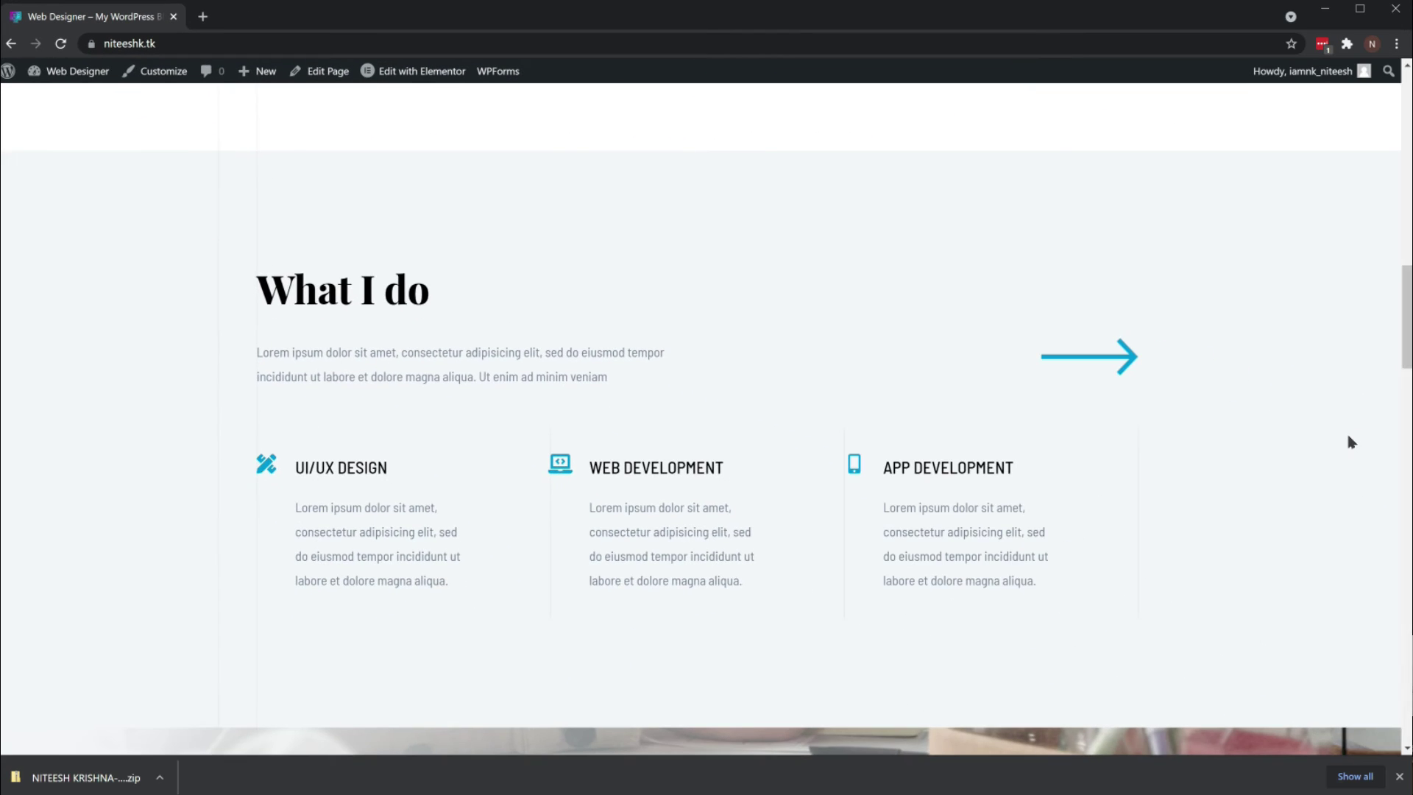
pyautogui.scroll(5, 1348, 441)
pyautogui.scroll(-10, 1349, 446)
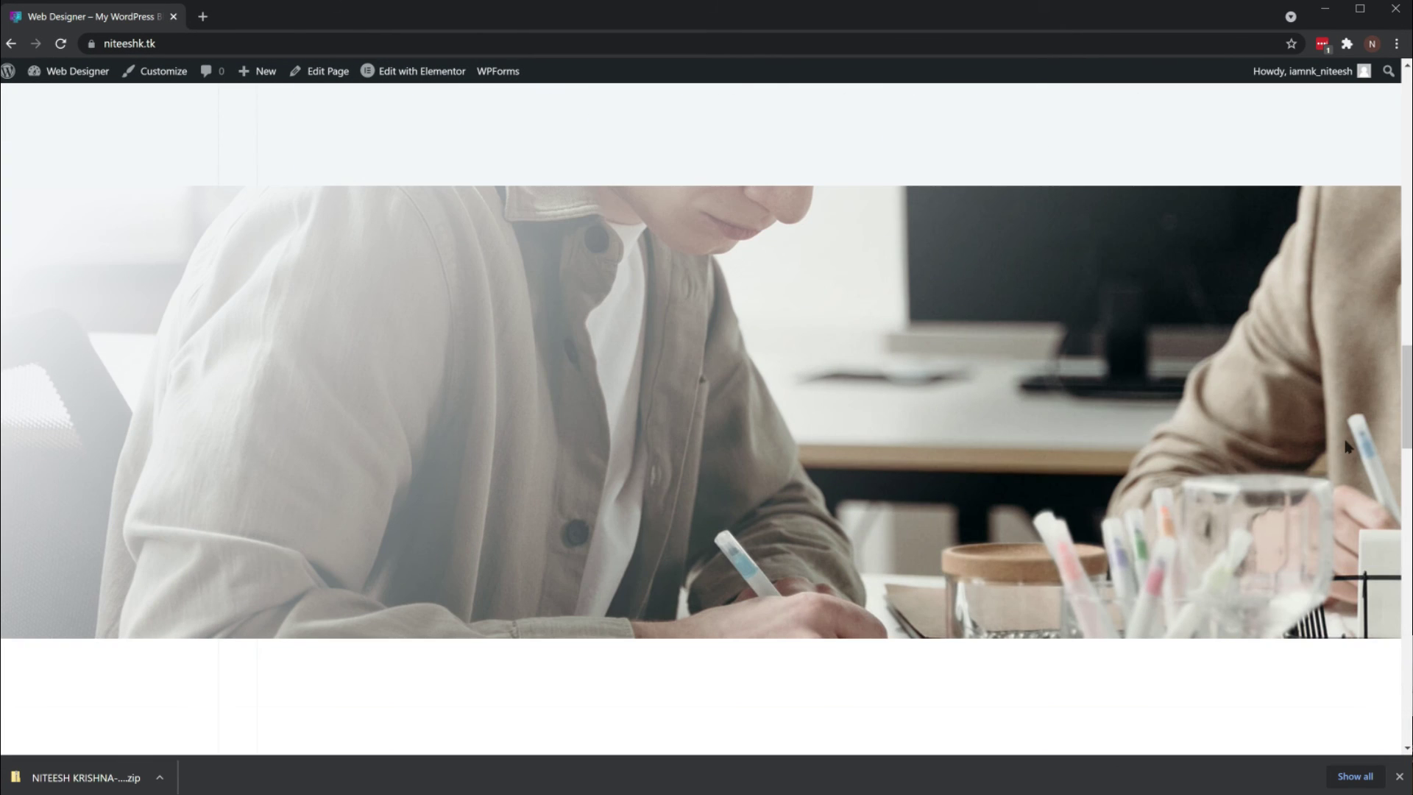
pyautogui.scroll(-2, 1346, 445)
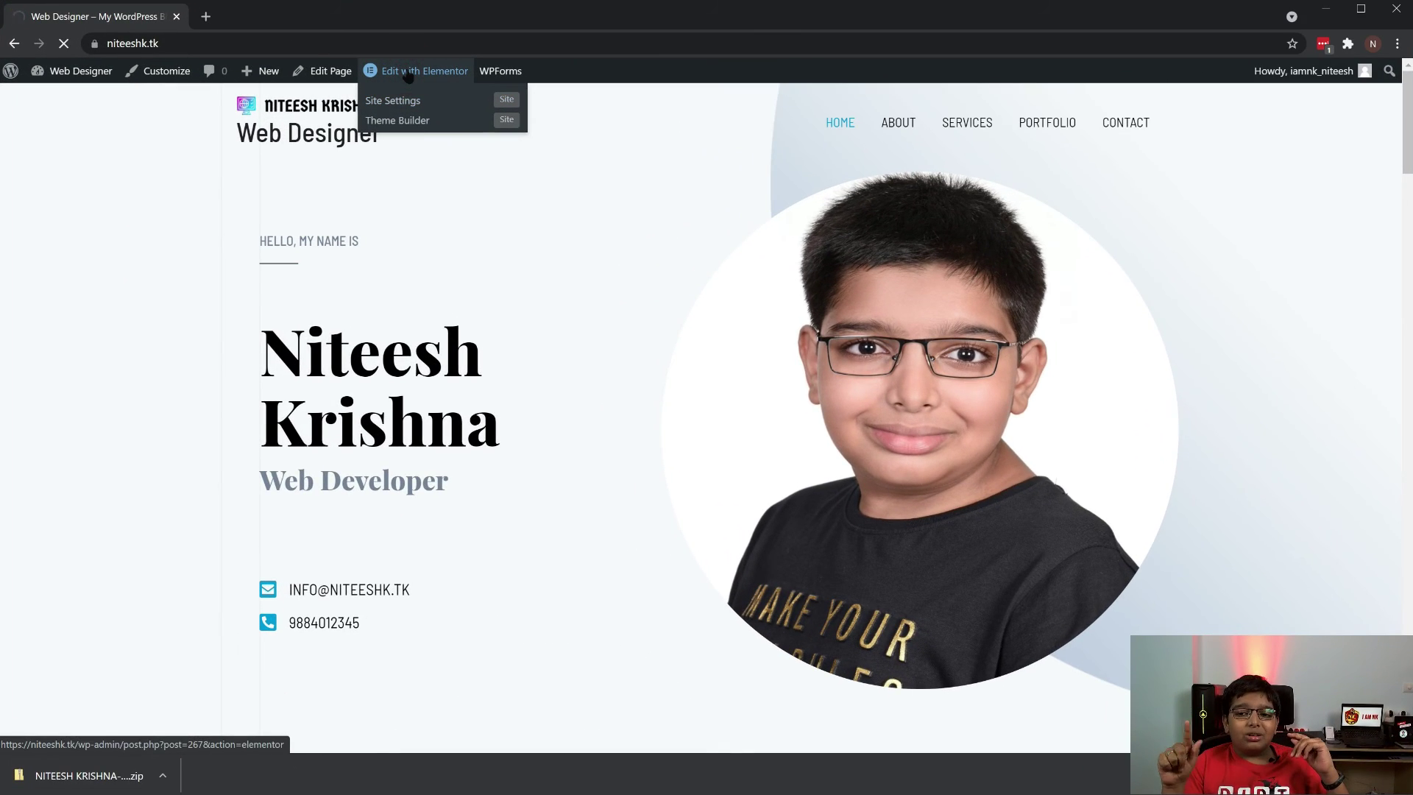
# Set the photo section's background to the red-backdrop portrait with alt text 'home page background'
pyautogui.scroll(-10, 1046, 427)
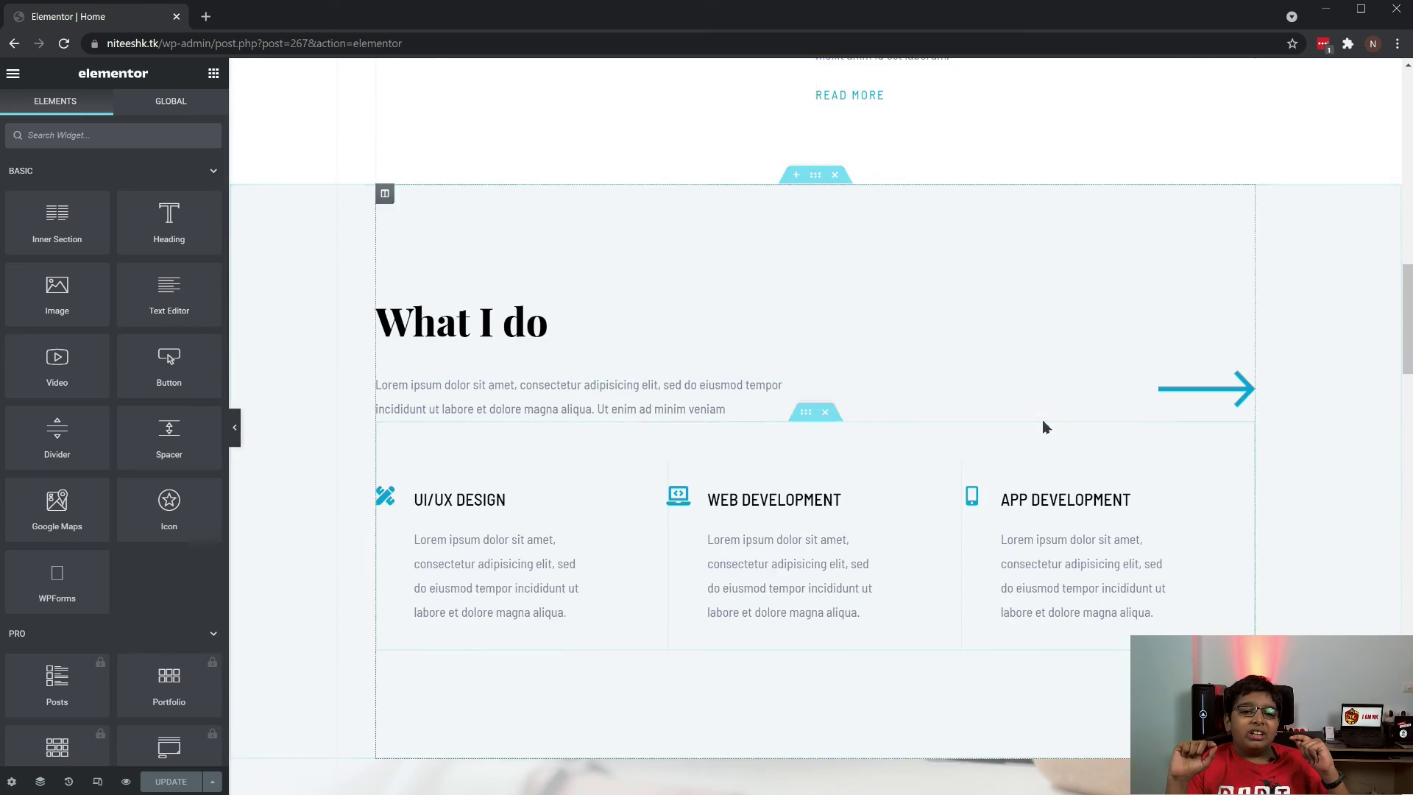
pyautogui.scroll(10, 1045, 427)
pyautogui.scroll(-14, 1040, 426)
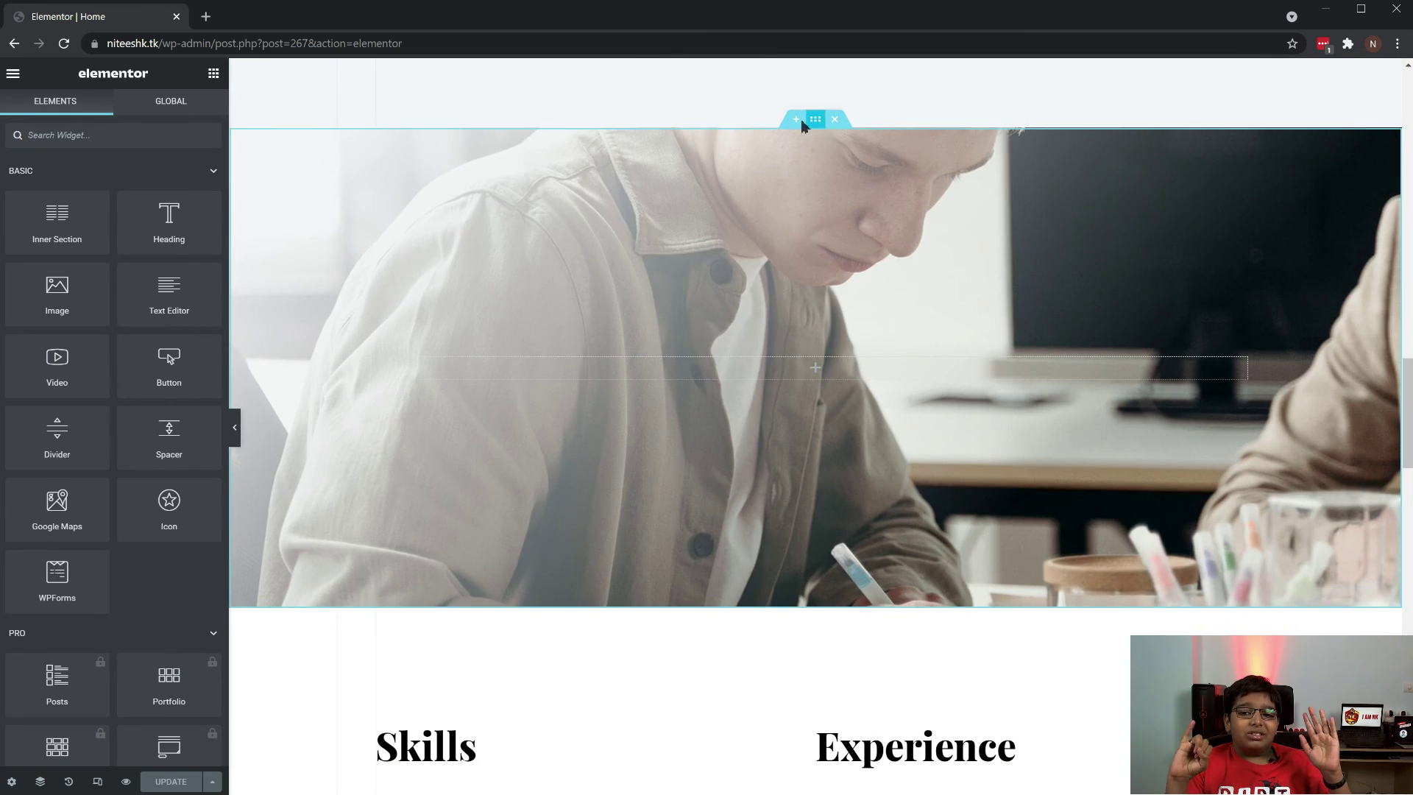
pyautogui.click(817, 120)
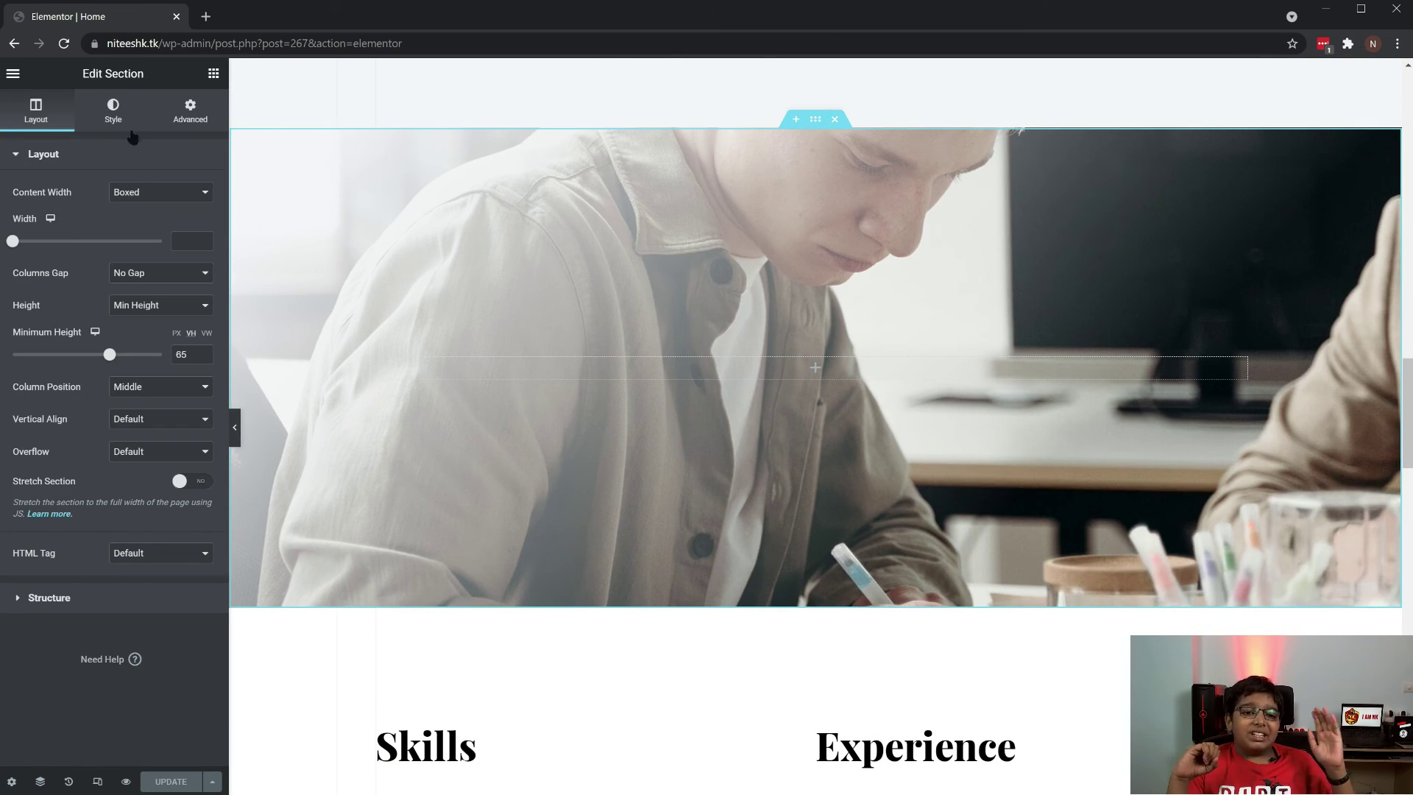
pyautogui.click(115, 116)
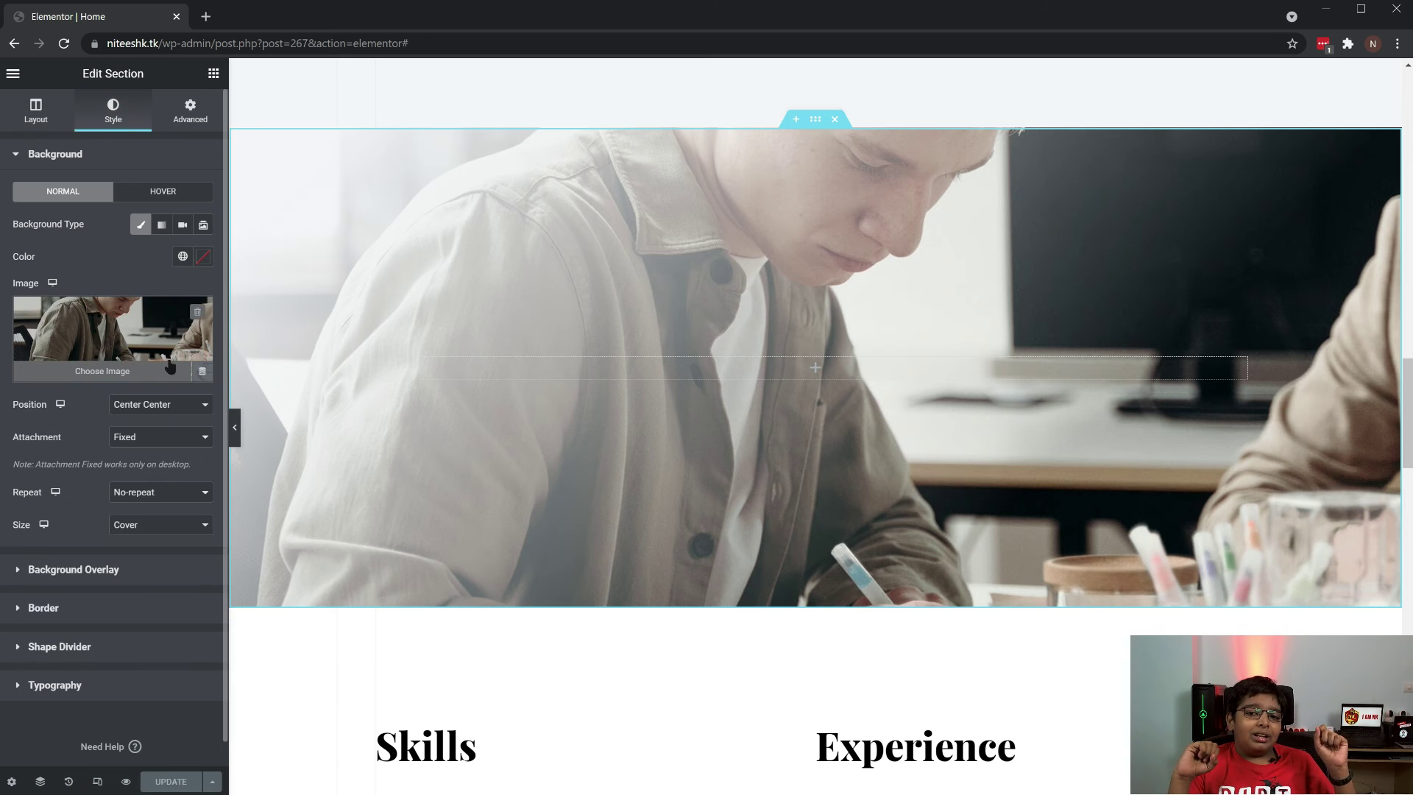
pyautogui.click(148, 366)
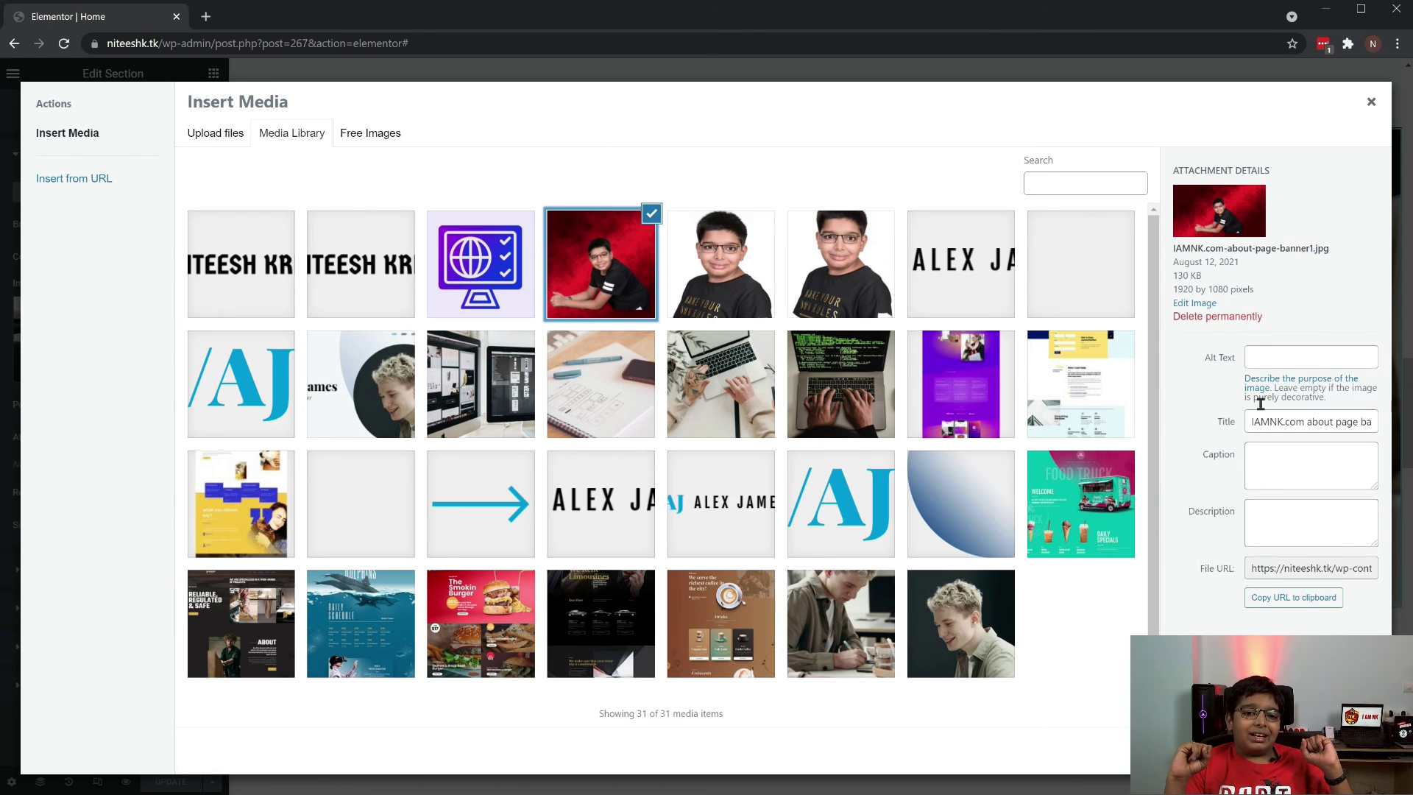
pyautogui.click(1253, 356)
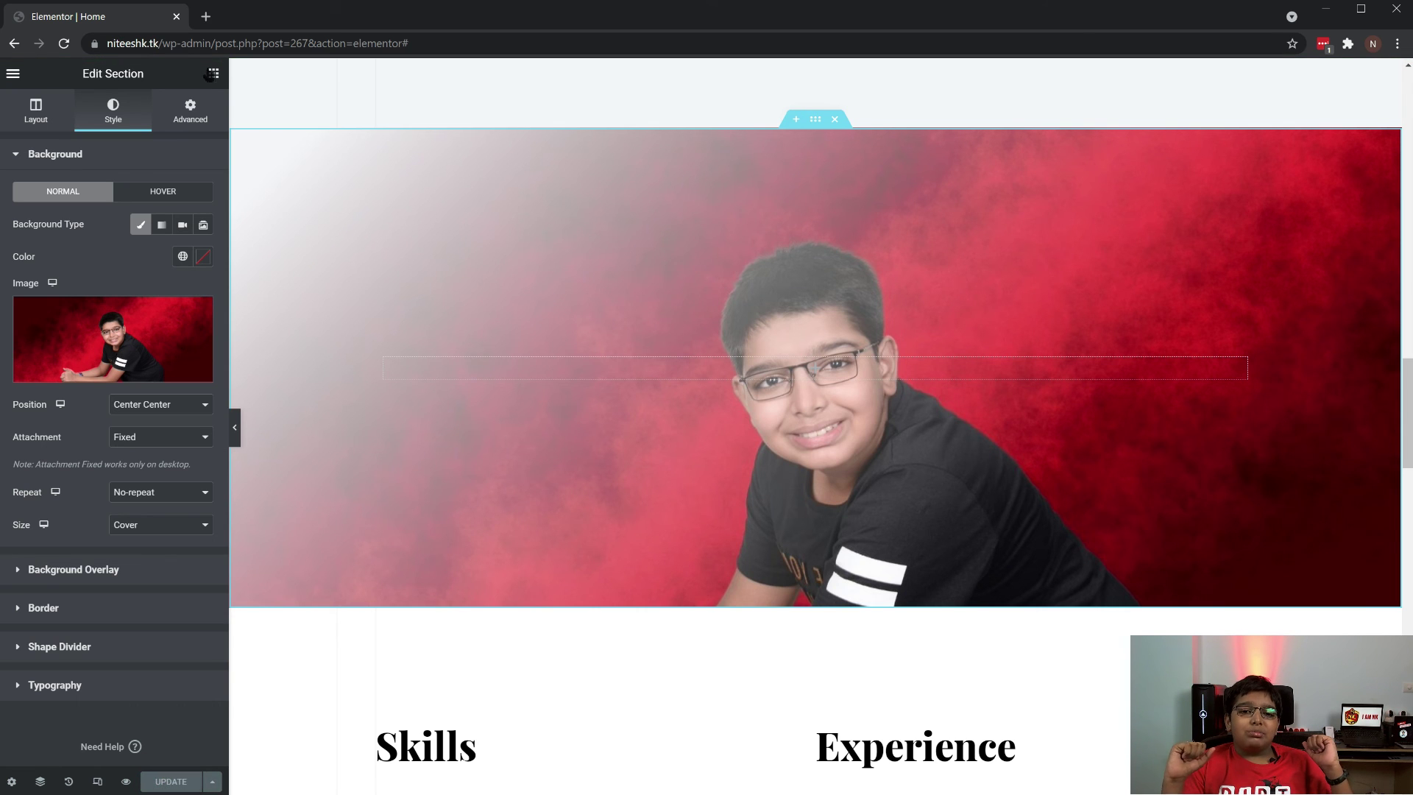
pyautogui.click(211, 76)
pyautogui.click(13, 75)
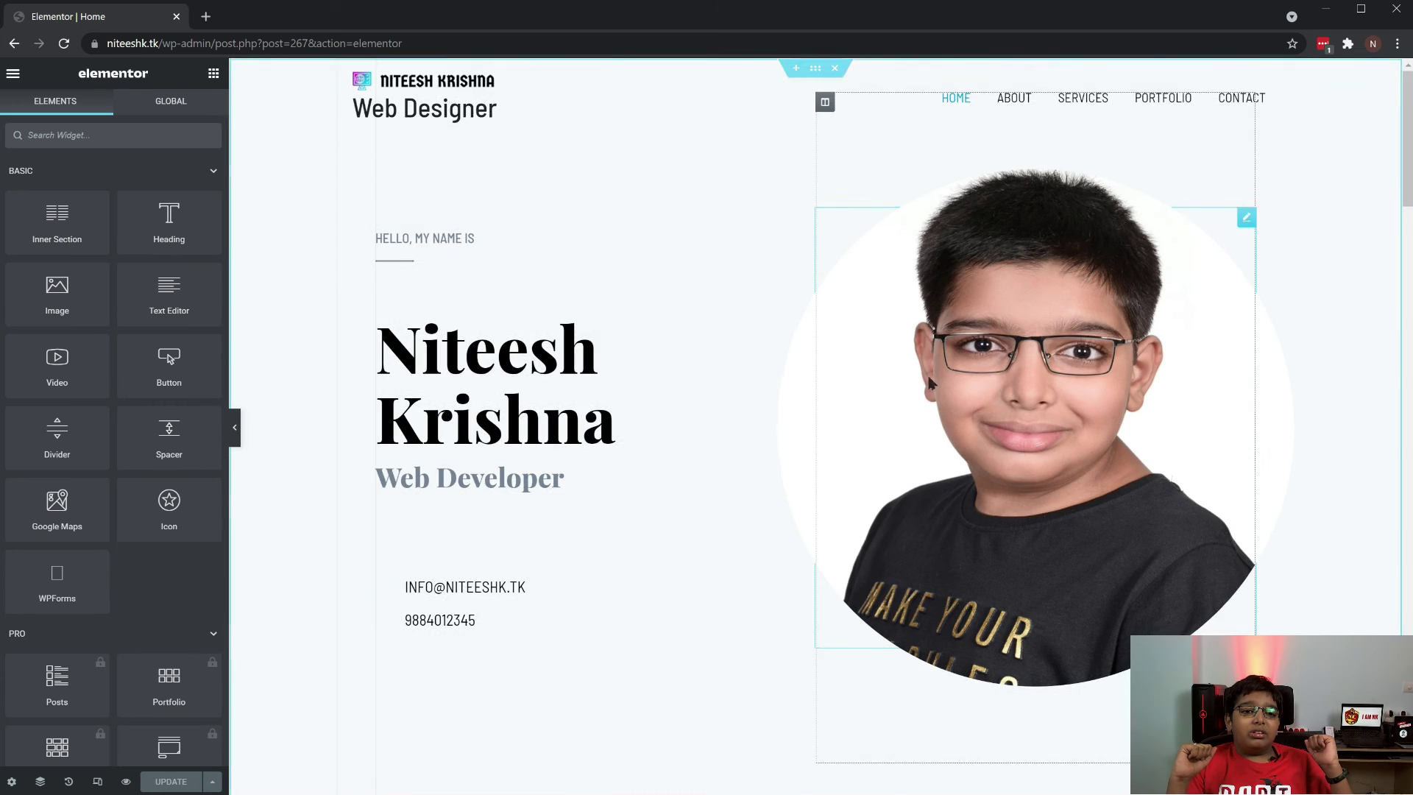
# Remove the Food Truck, yellow landing-page, ABOUT page and burger images from the Portfolio gallery
pyautogui.scroll(-7, 933, 382)
pyautogui.moveTo(1403, 243); pyautogui.dragTo(1403, 663)
pyautogui.click(1223, 151)
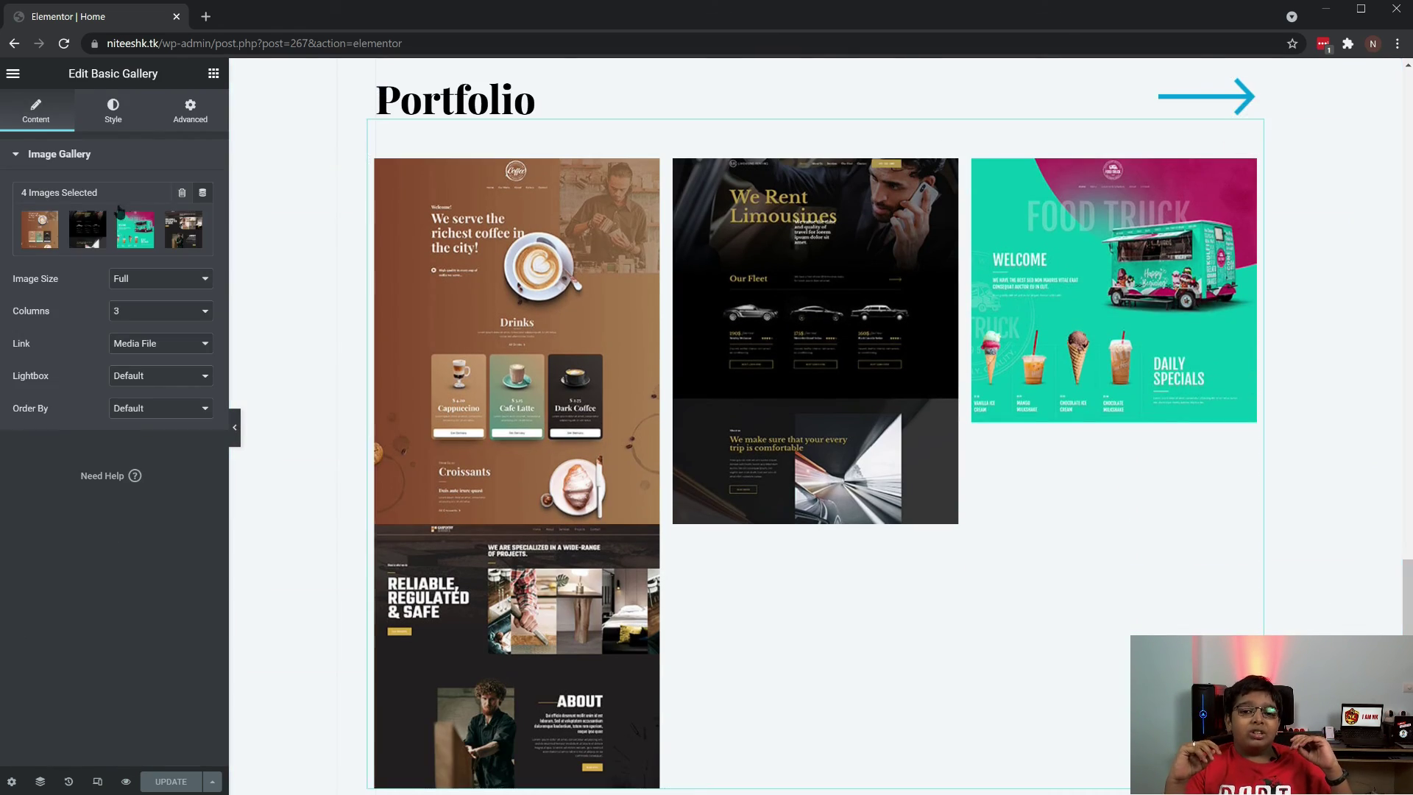
pyautogui.moveTo(143, 232)
pyautogui.click(200, 220)
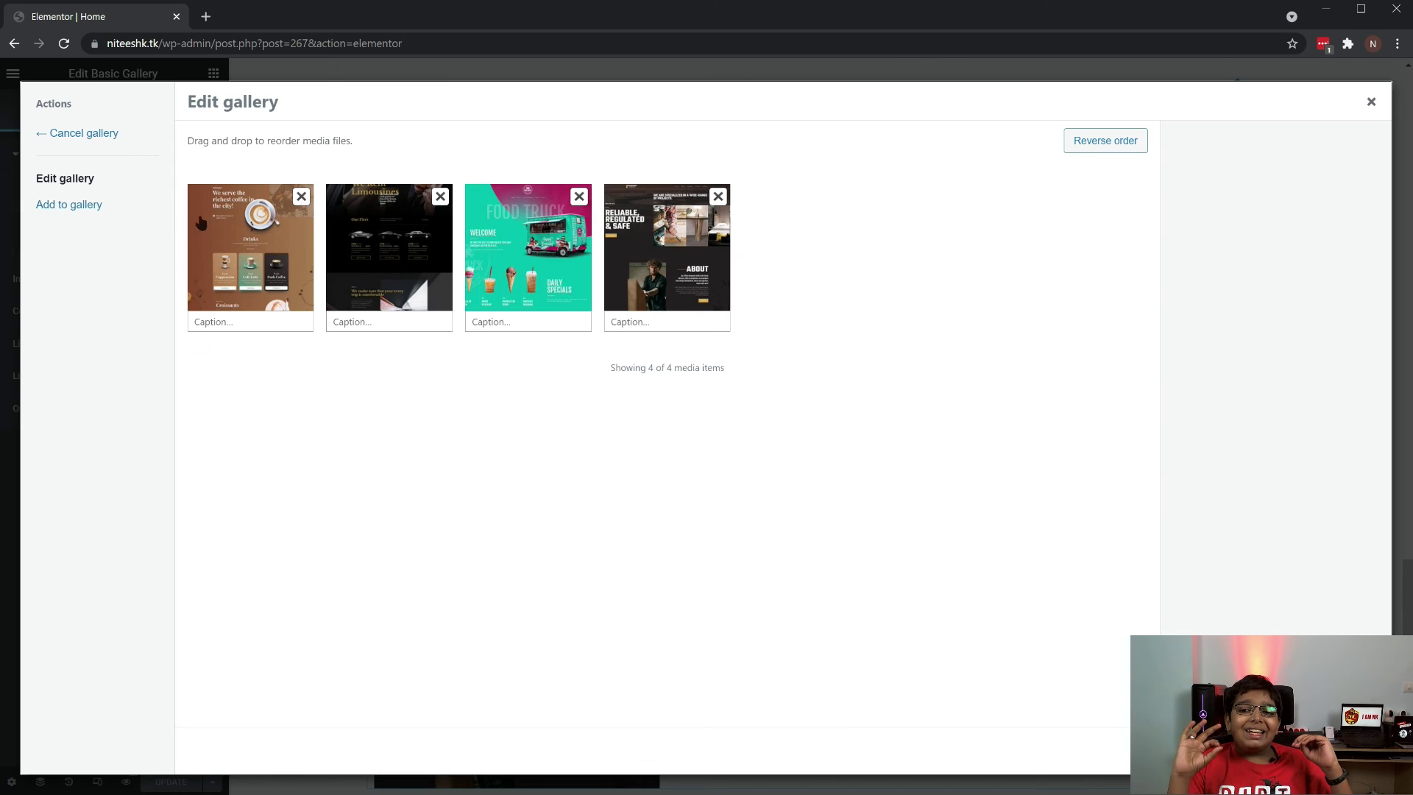
pyautogui.click(580, 197)
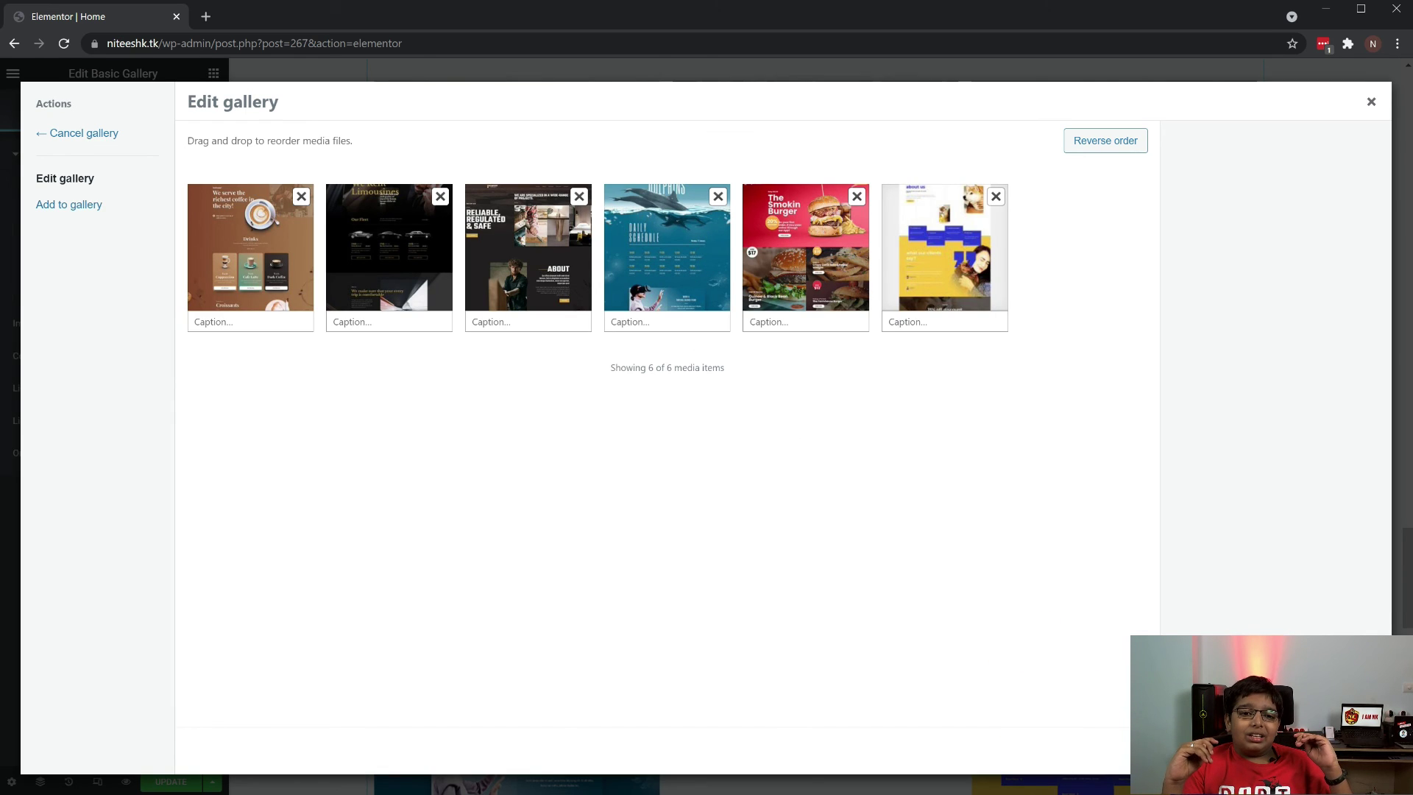
pyautogui.click(957, 235)
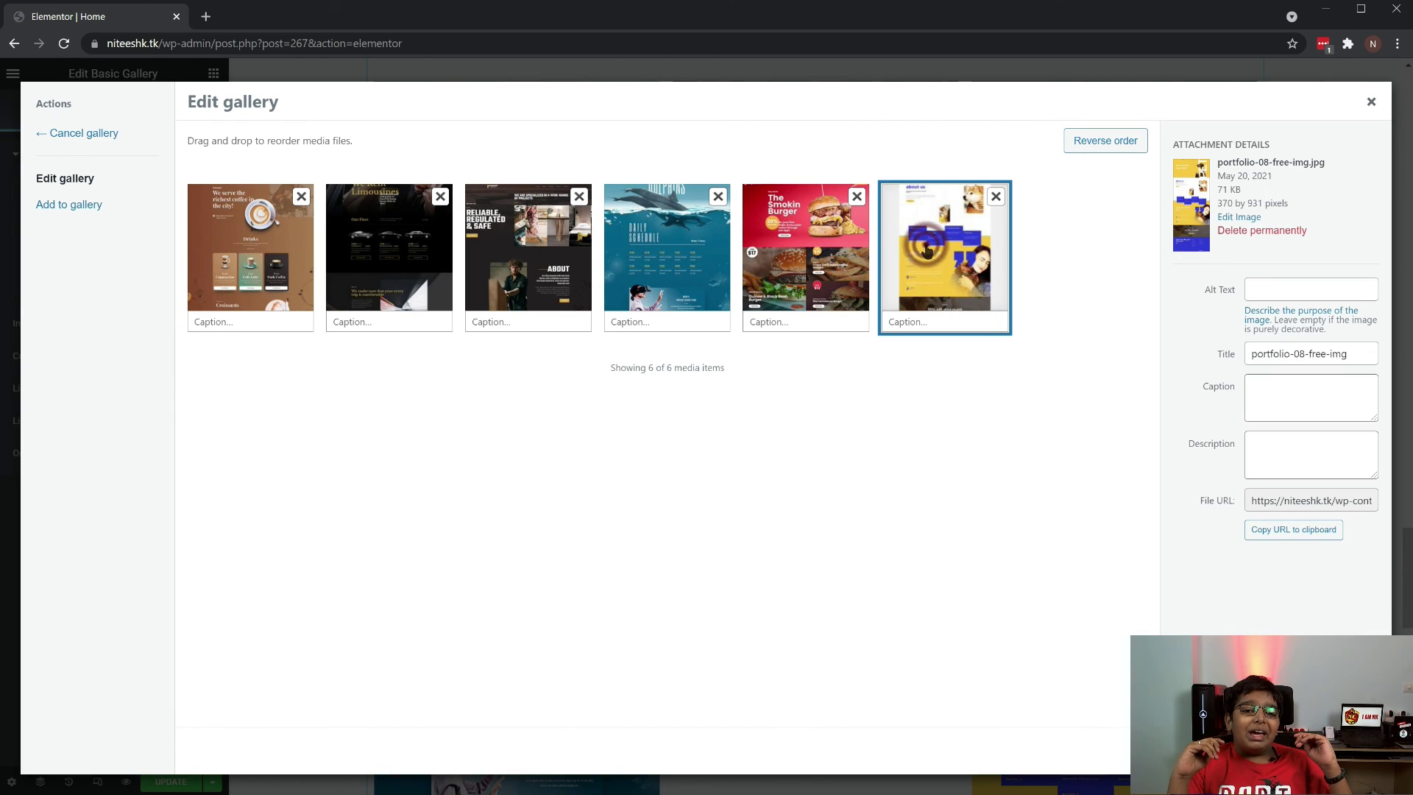
pyautogui.click(998, 197)
pyautogui.click(579, 196)
pyautogui.click(719, 196)
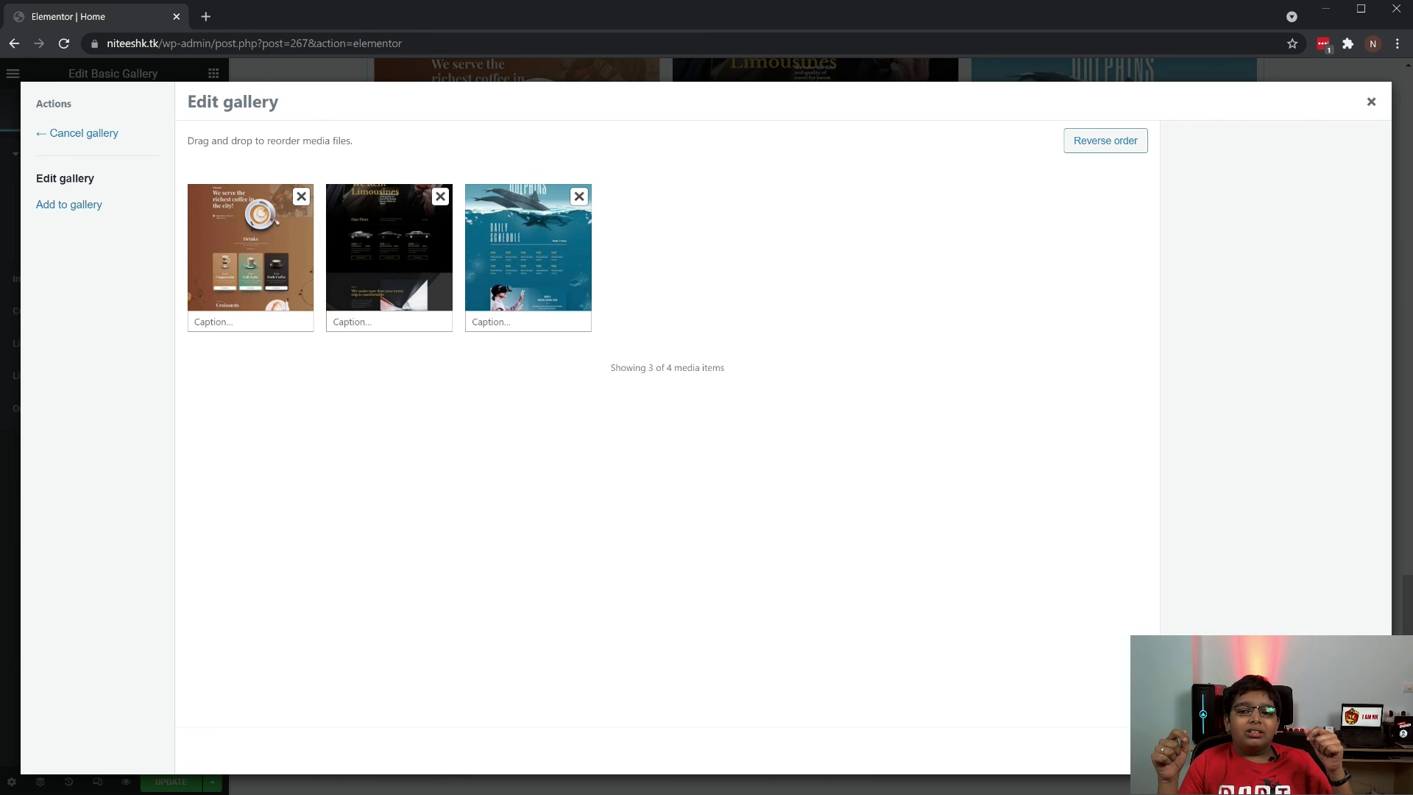
# Apply the coffee, limousine and dolphins gallery and update the page
pyautogui.click(1317, 752)
pyautogui.scroll(3, 1111, 691)
pyautogui.click(172, 782)
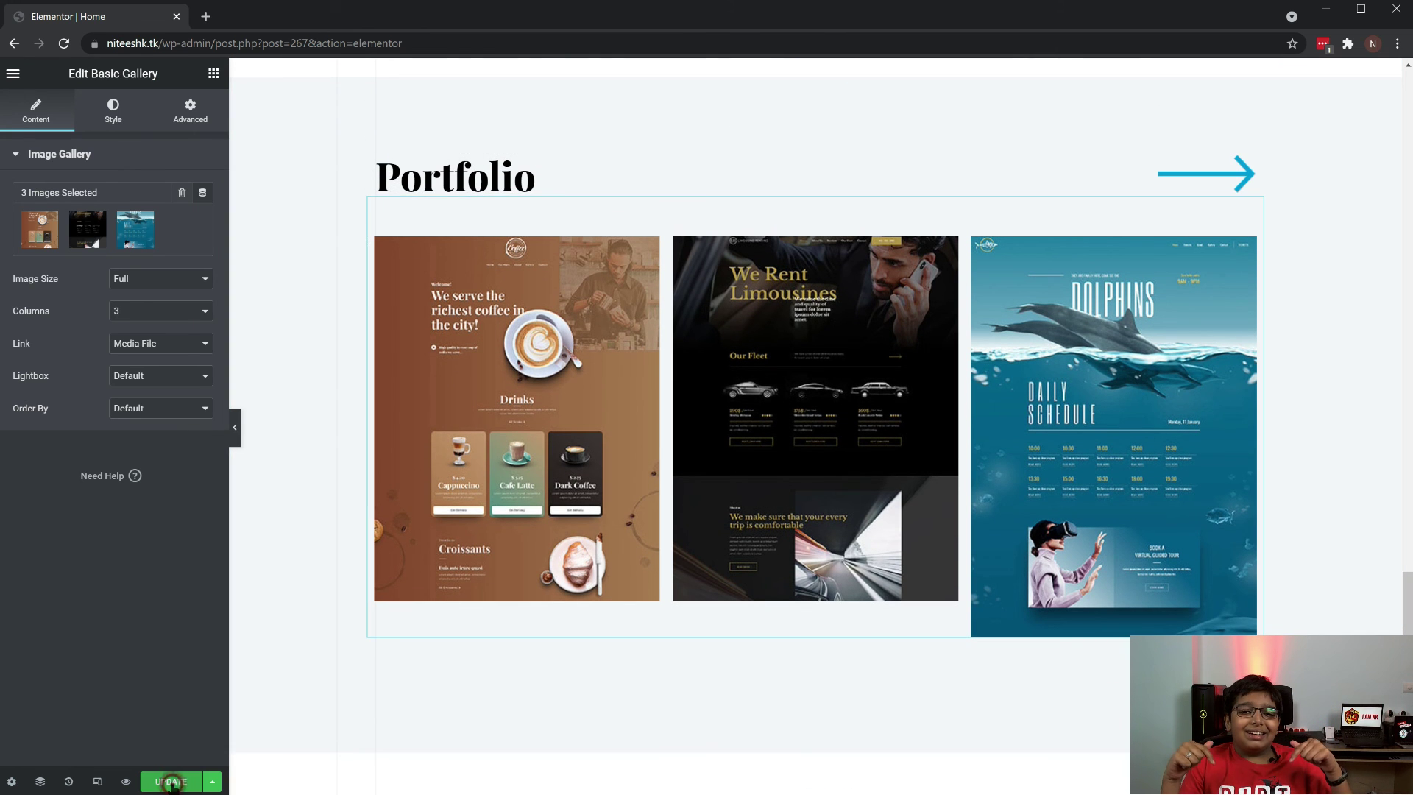
pyautogui.scroll(-8, 885, 738)
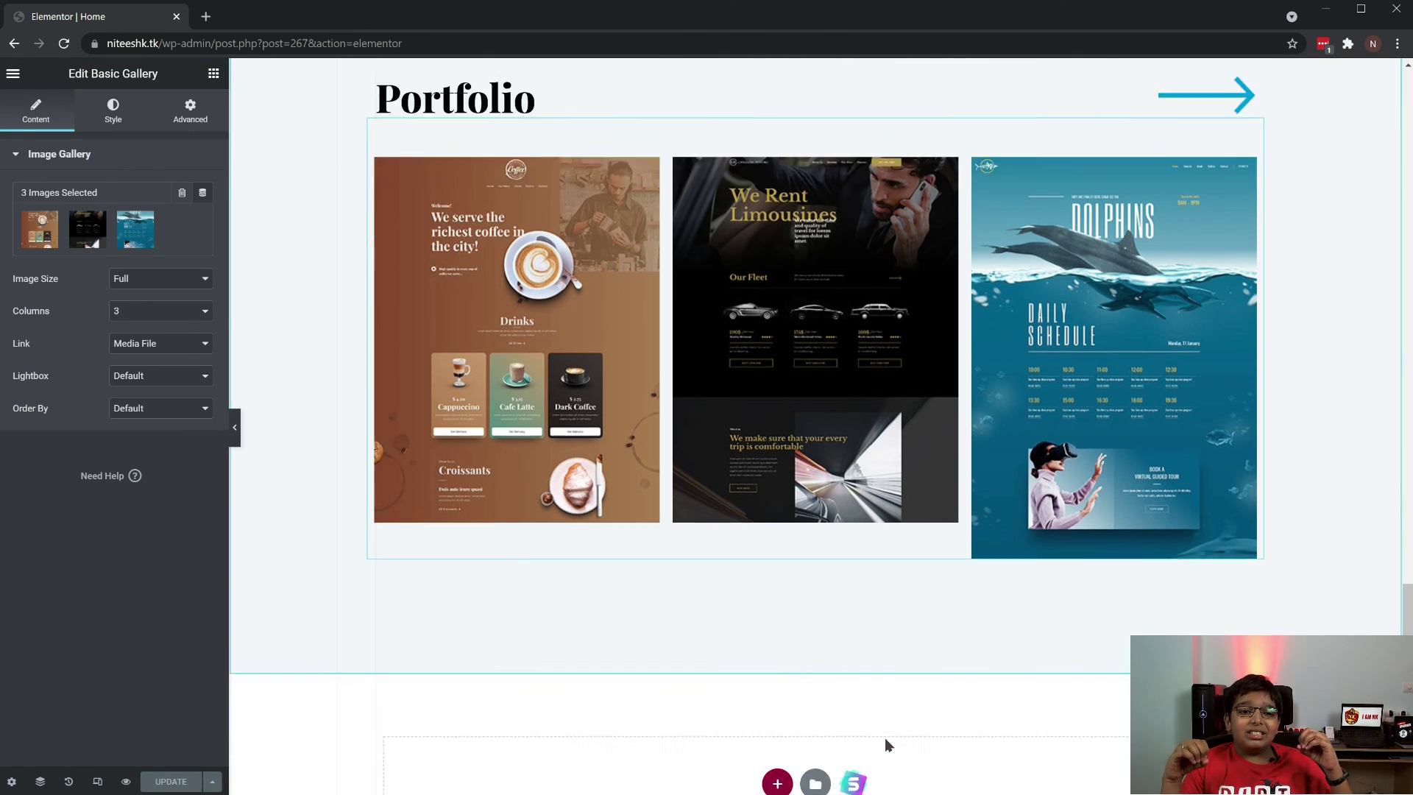
pyautogui.scroll(20, 909, 685)
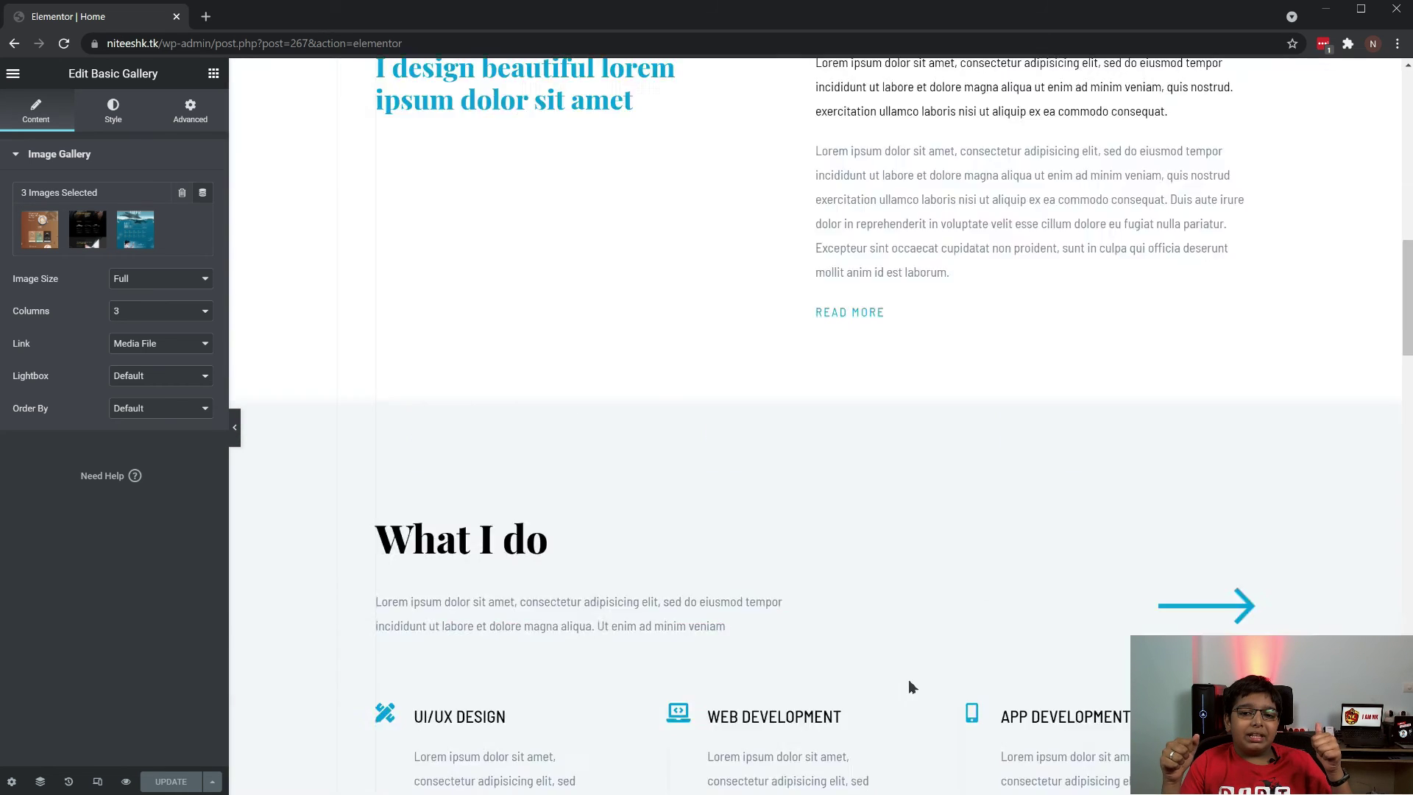
# View the live page and scroll through the red banner and trimmed portfolio
pyautogui.click(13, 73)
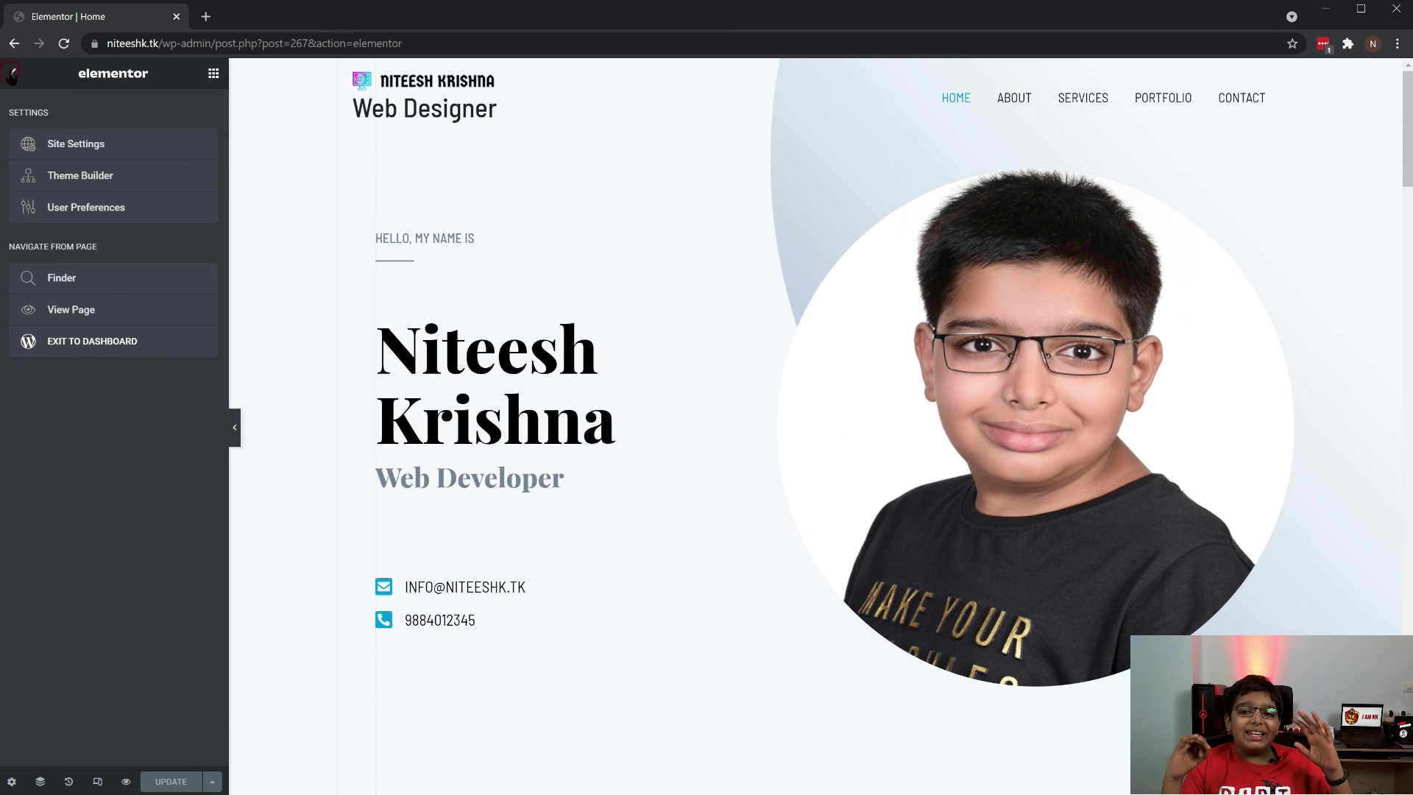
pyautogui.click(62, 313)
pyautogui.scroll(-15, 593, 471)
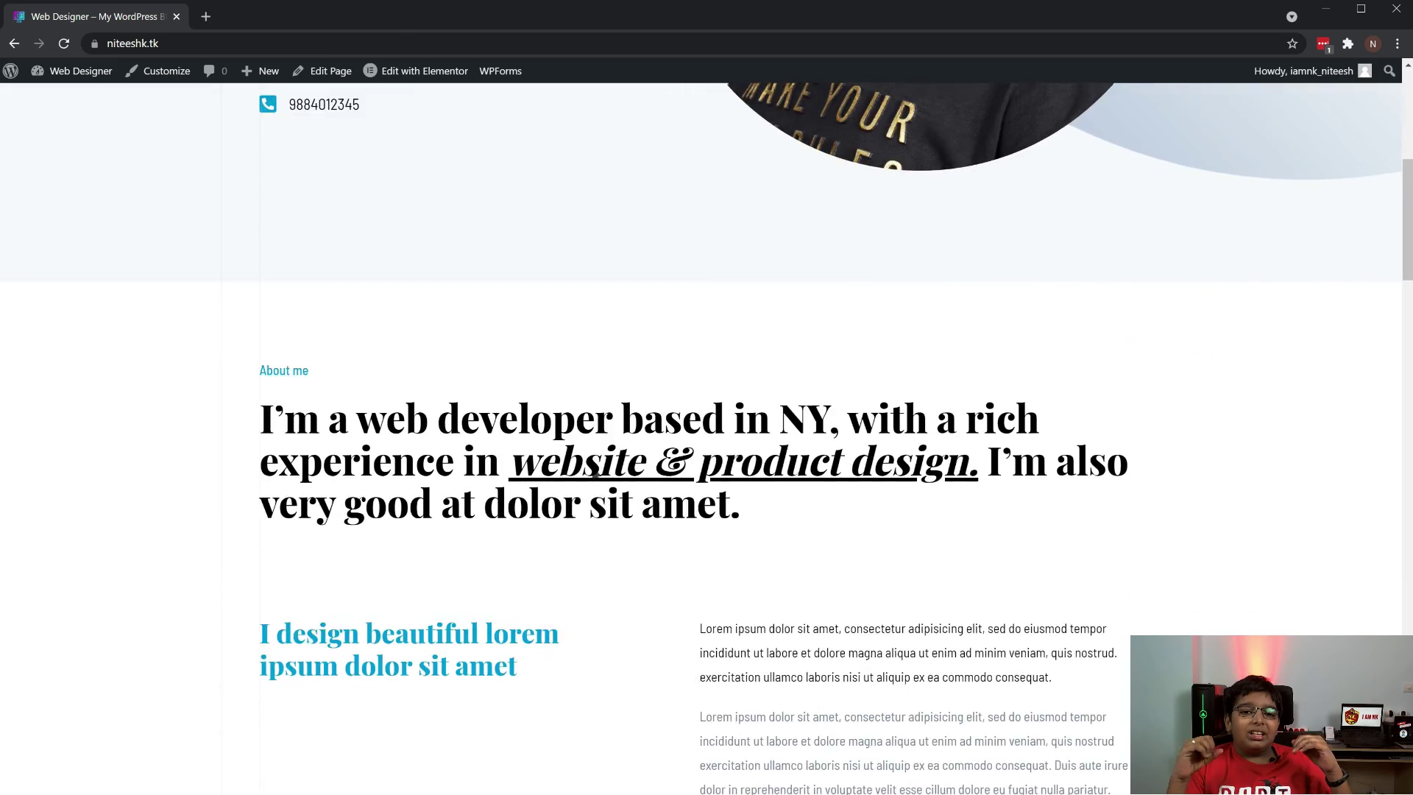
pyautogui.scroll(-20, 595, 486)
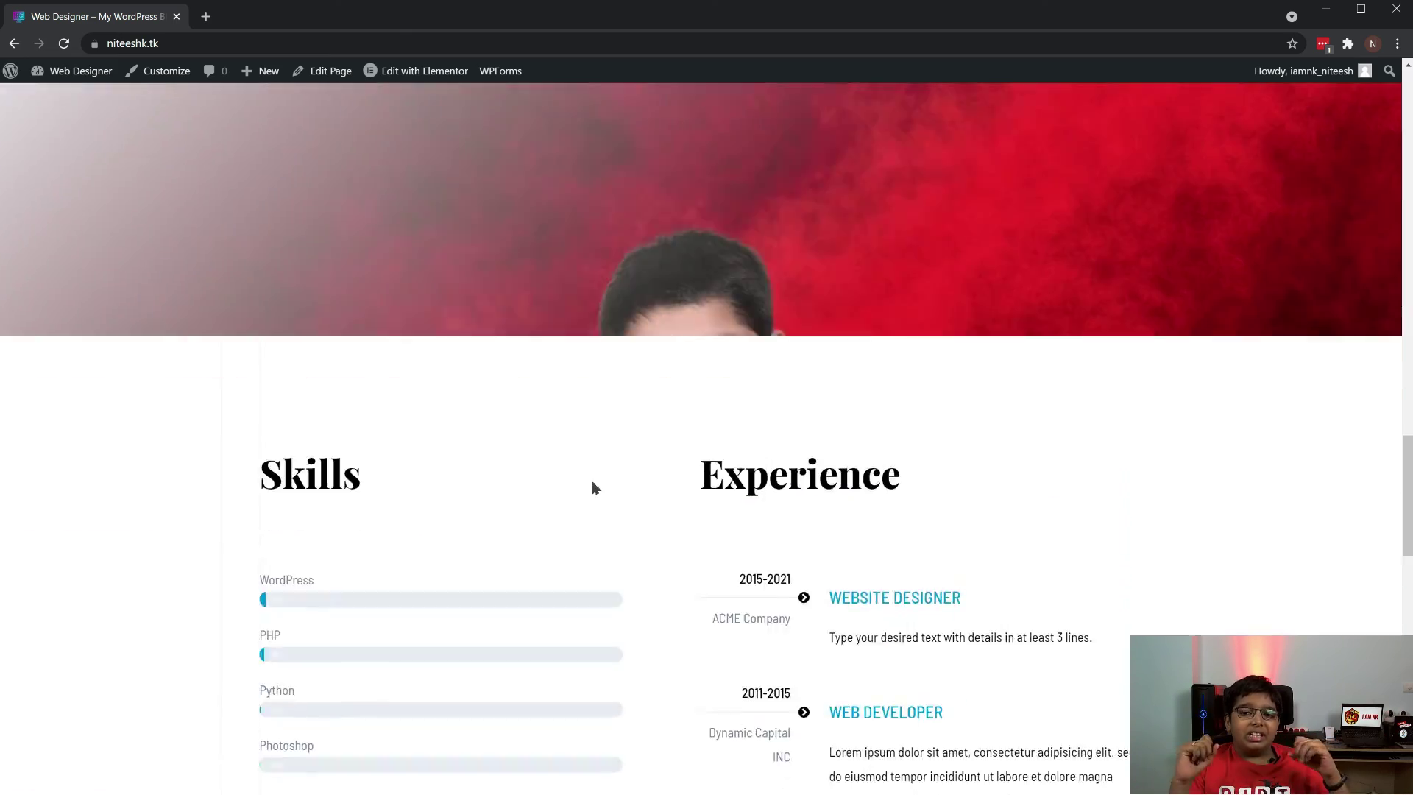
pyautogui.scroll(-5, 592, 488)
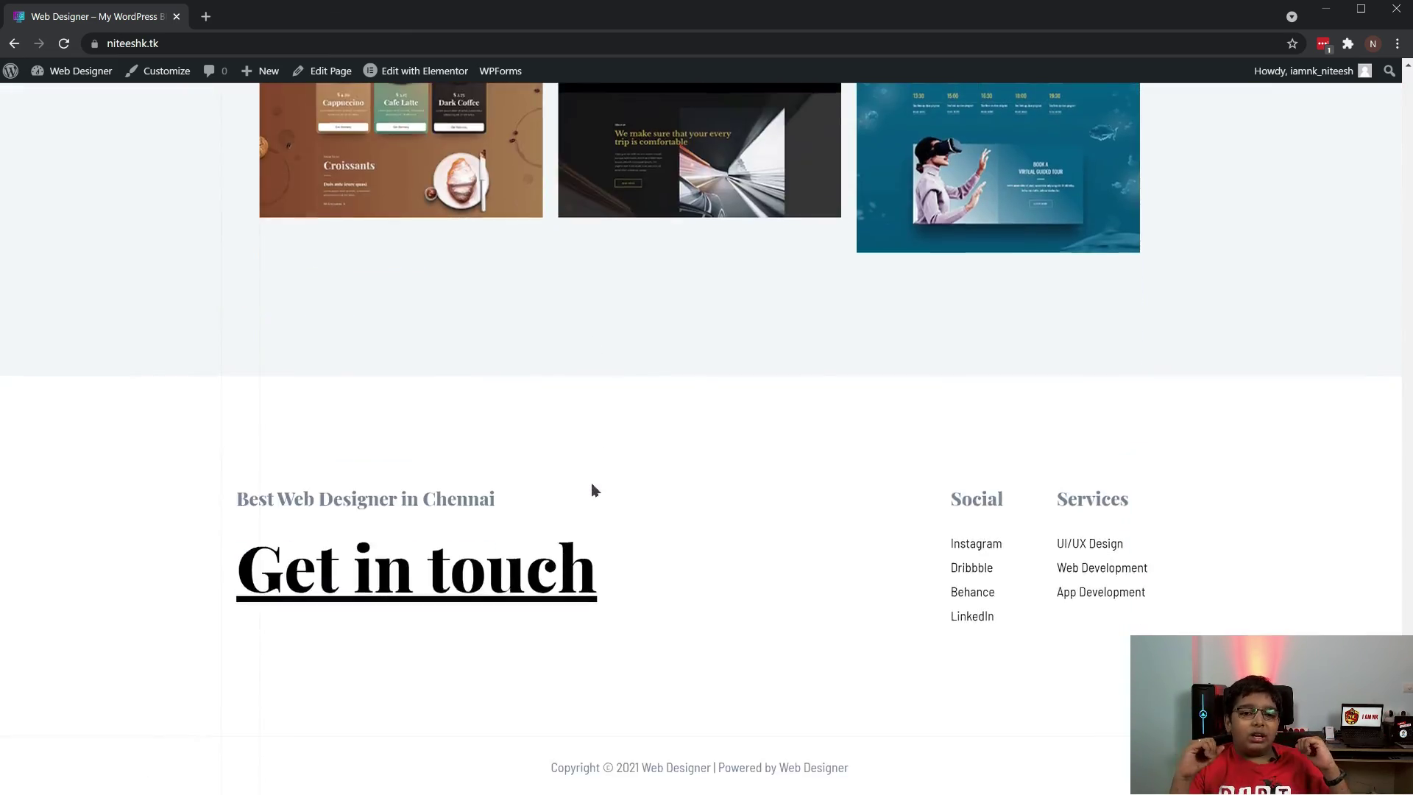
pyautogui.scroll(20, 593, 488)
pyautogui.scroll(5, 593, 490)
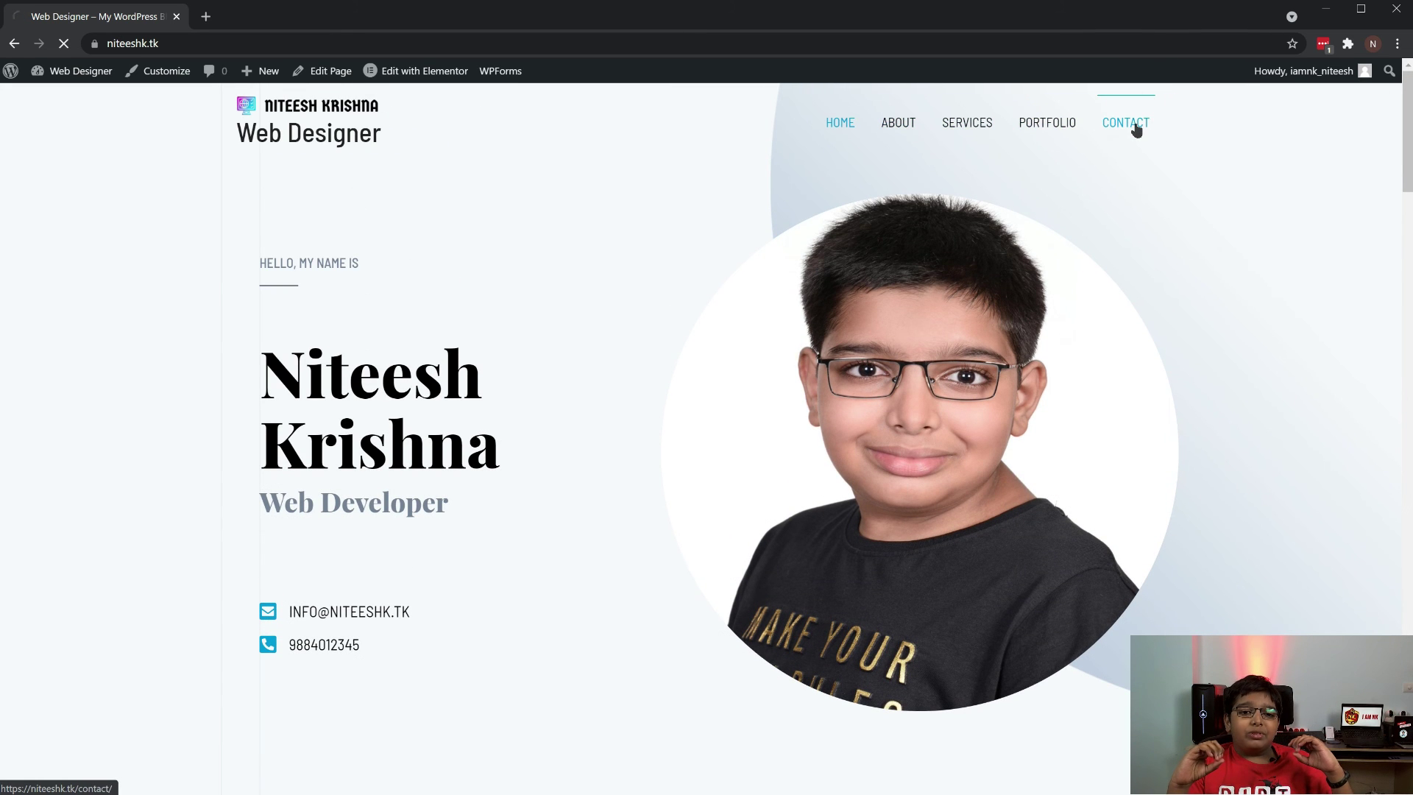
pyautogui.scroll(-5, 625, 416)
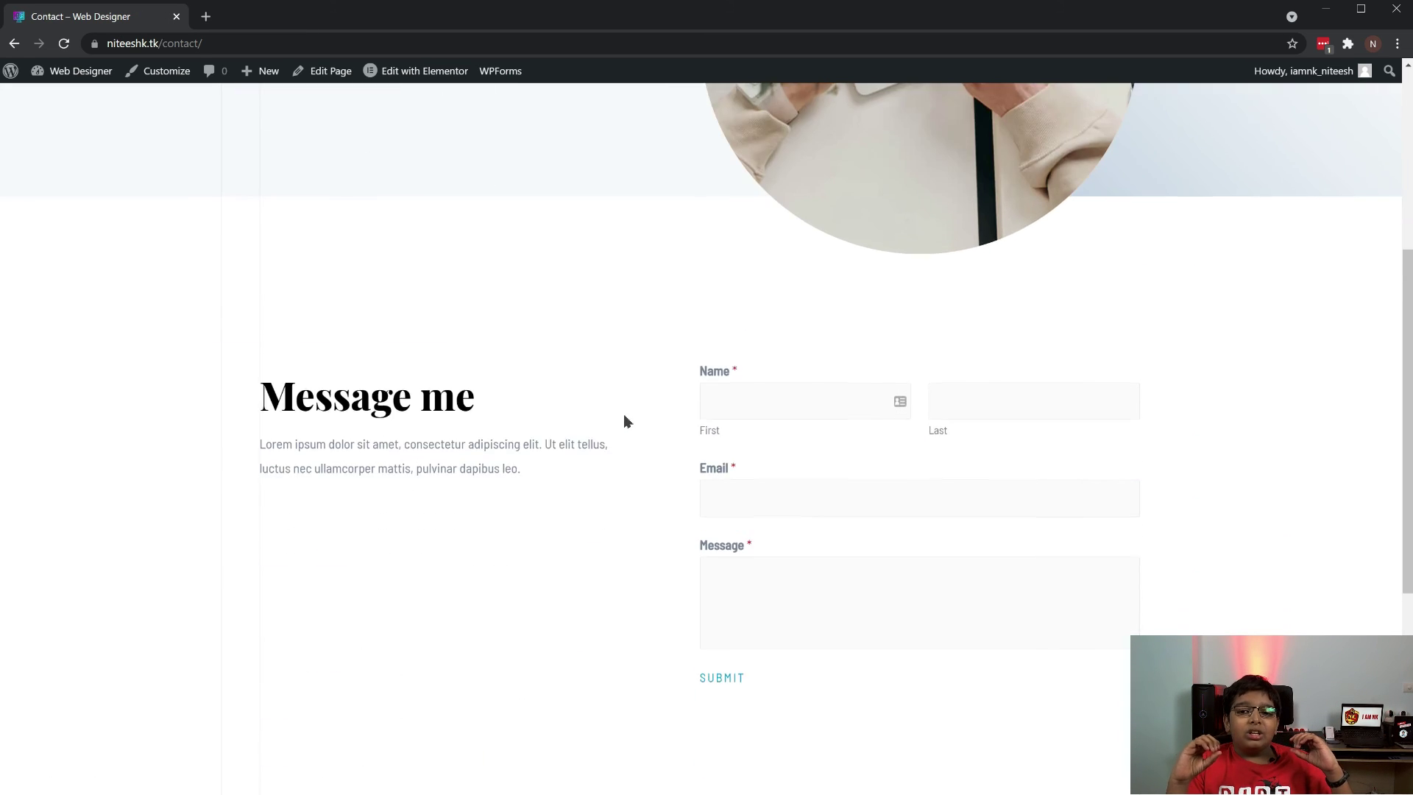
# Try the contact form's first name, last name, email and message fields, then return home
pyautogui.click(776, 405)
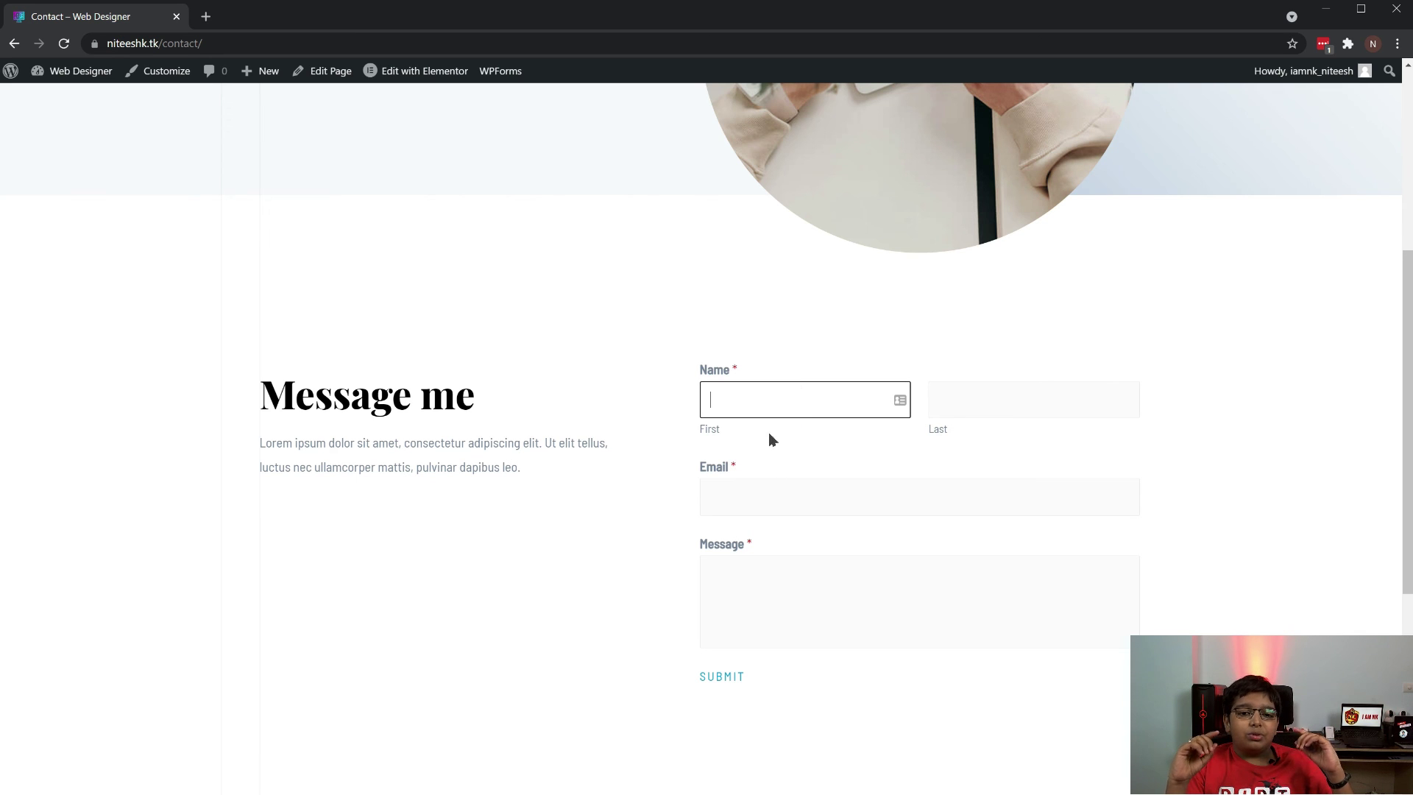
pyautogui.click(982, 407)
pyautogui.click(896, 496)
pyautogui.scroll(-1, 897, 494)
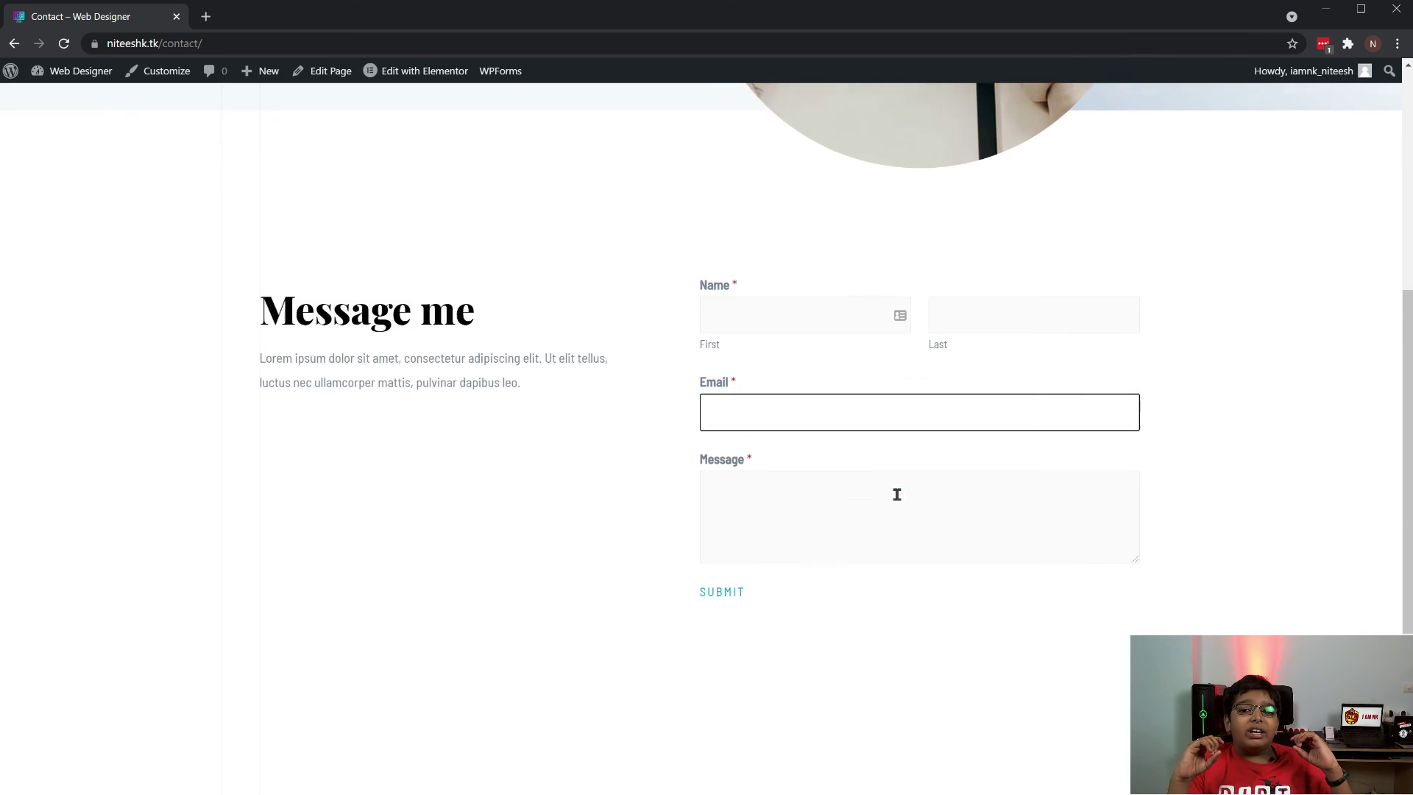
pyautogui.scroll(-1, 898, 495)
pyautogui.click(842, 432)
pyautogui.scroll(-3, 905, 528)
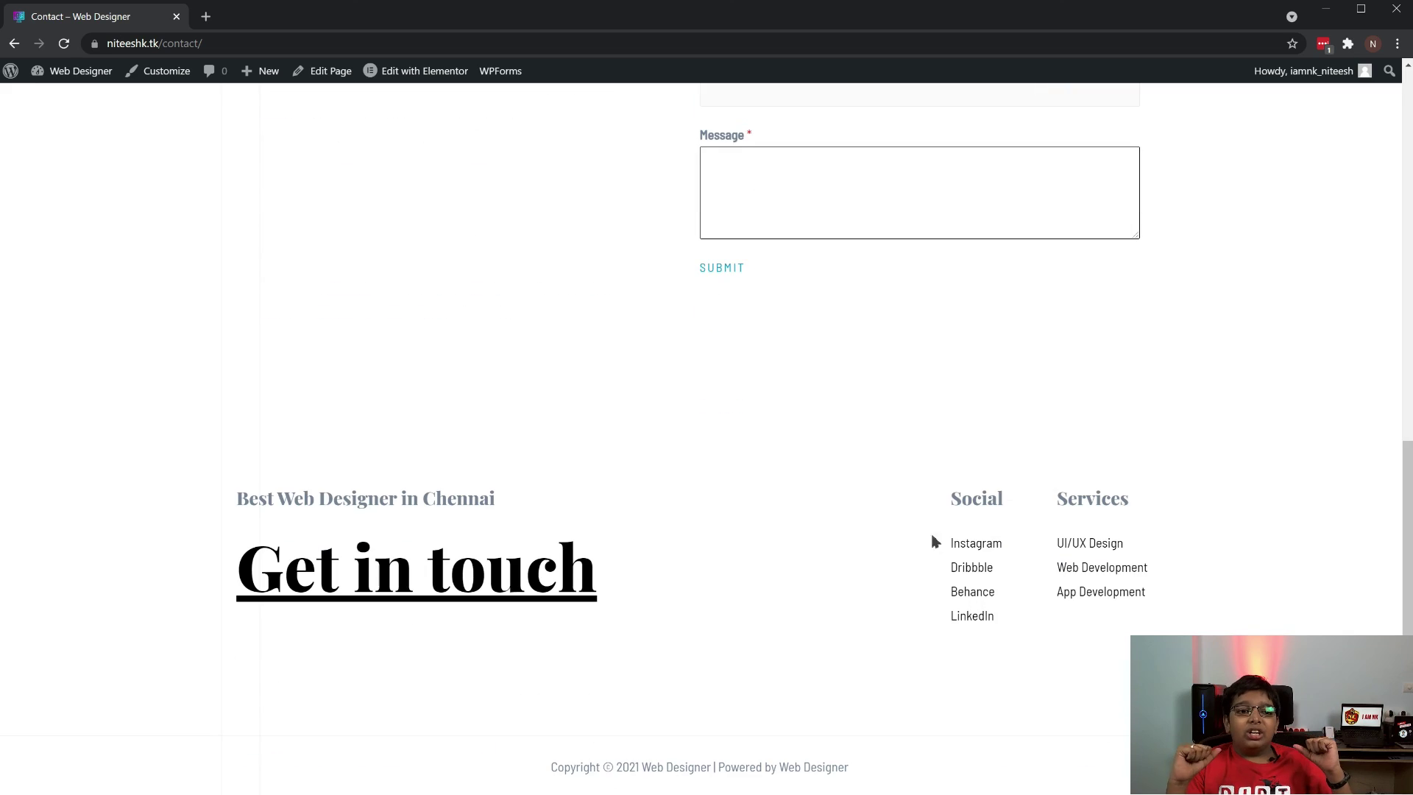
pyautogui.scroll(15, 1205, 552)
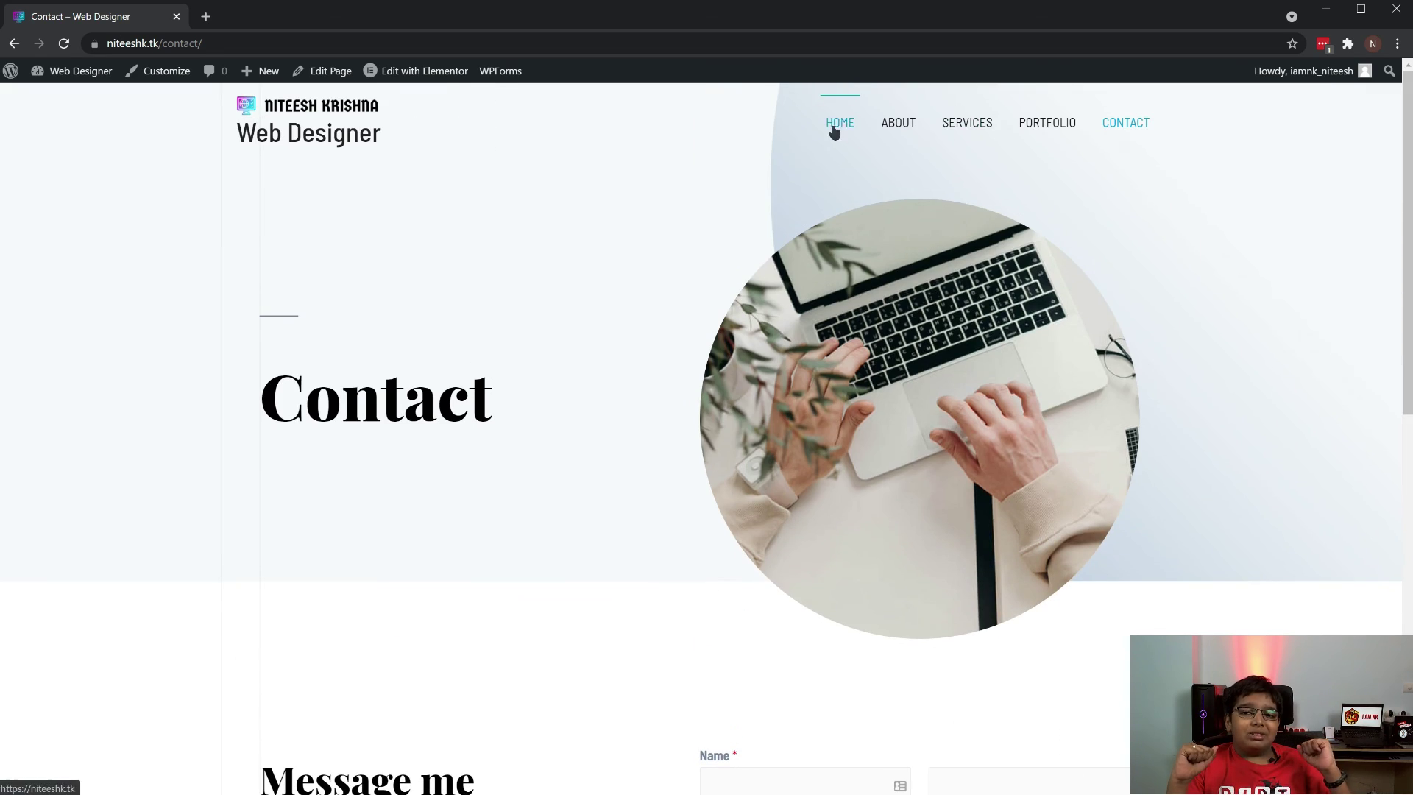
pyautogui.click(837, 126)
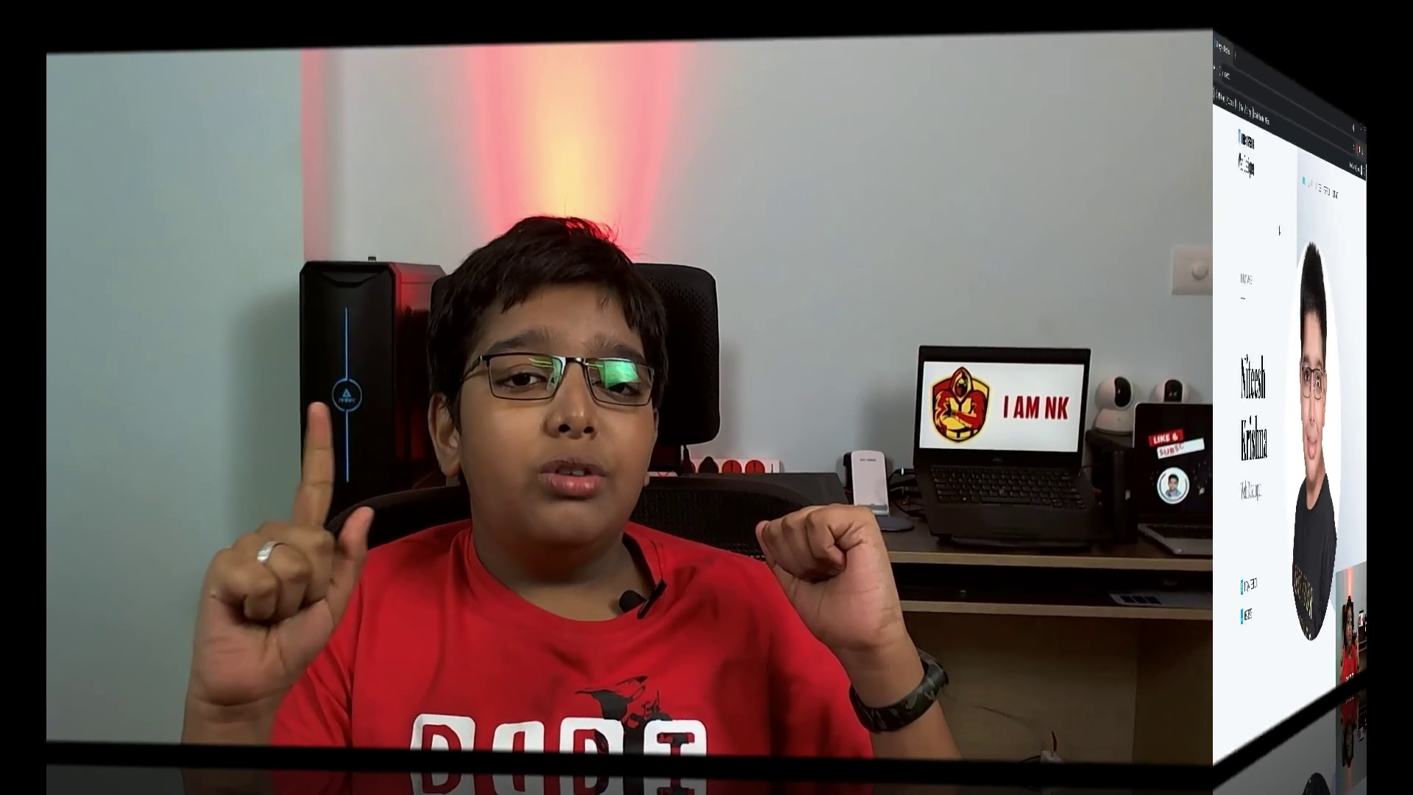